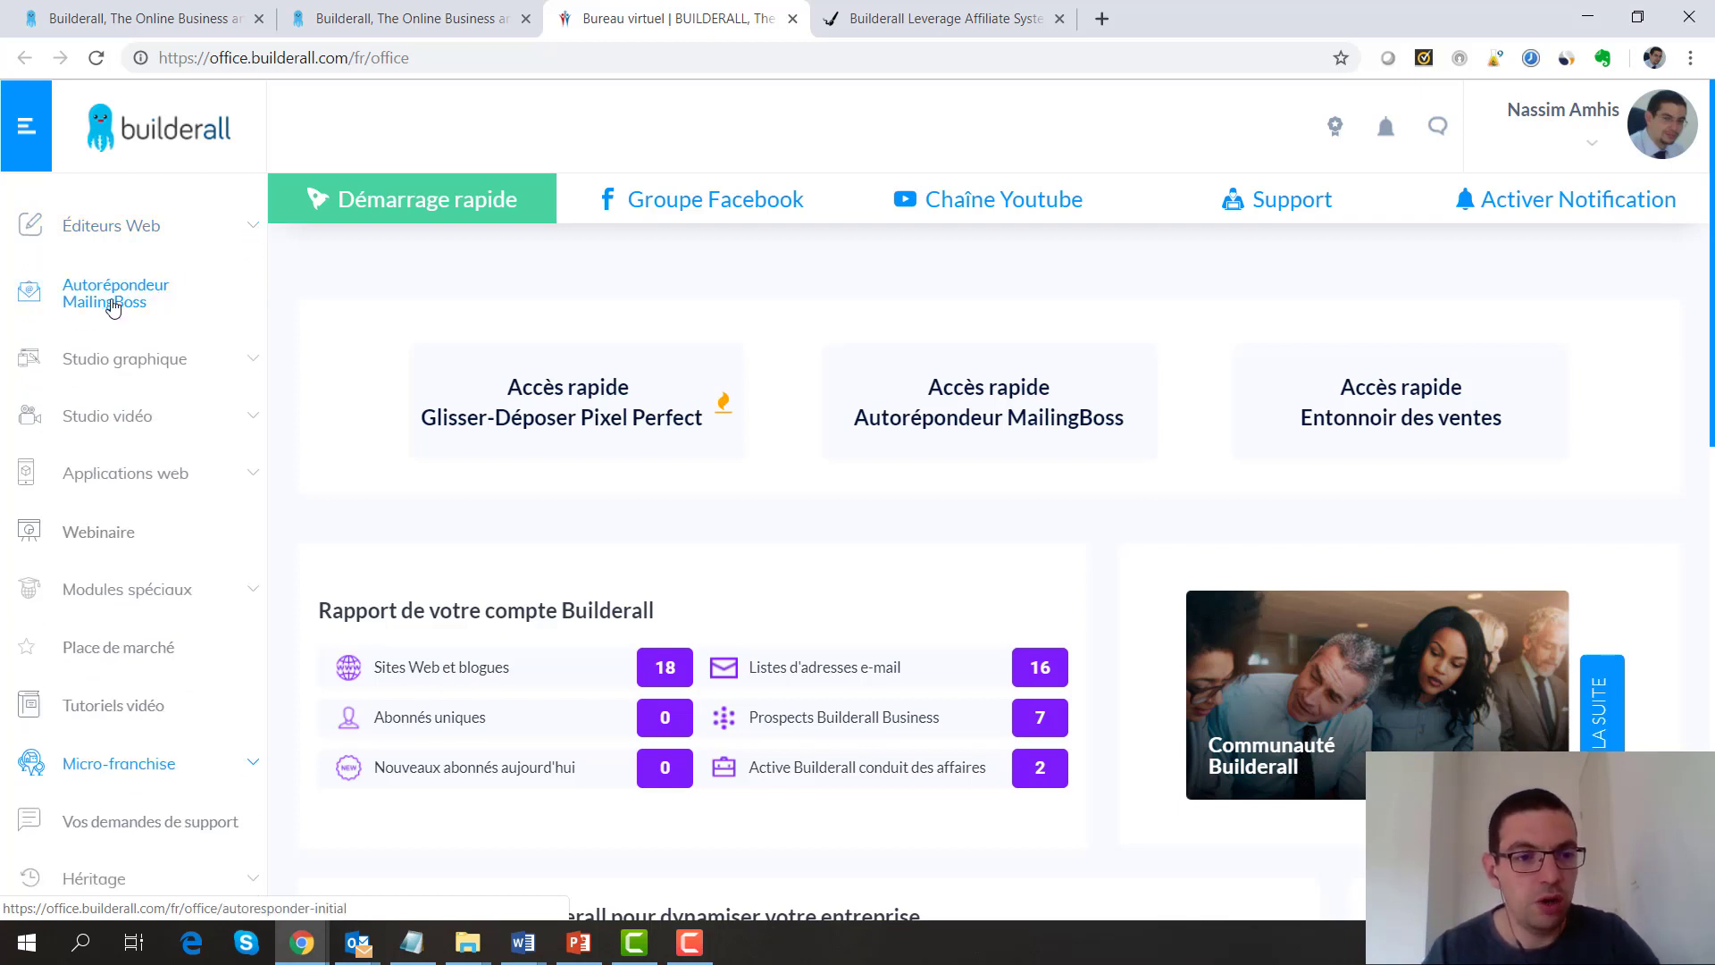
click(238, 363)
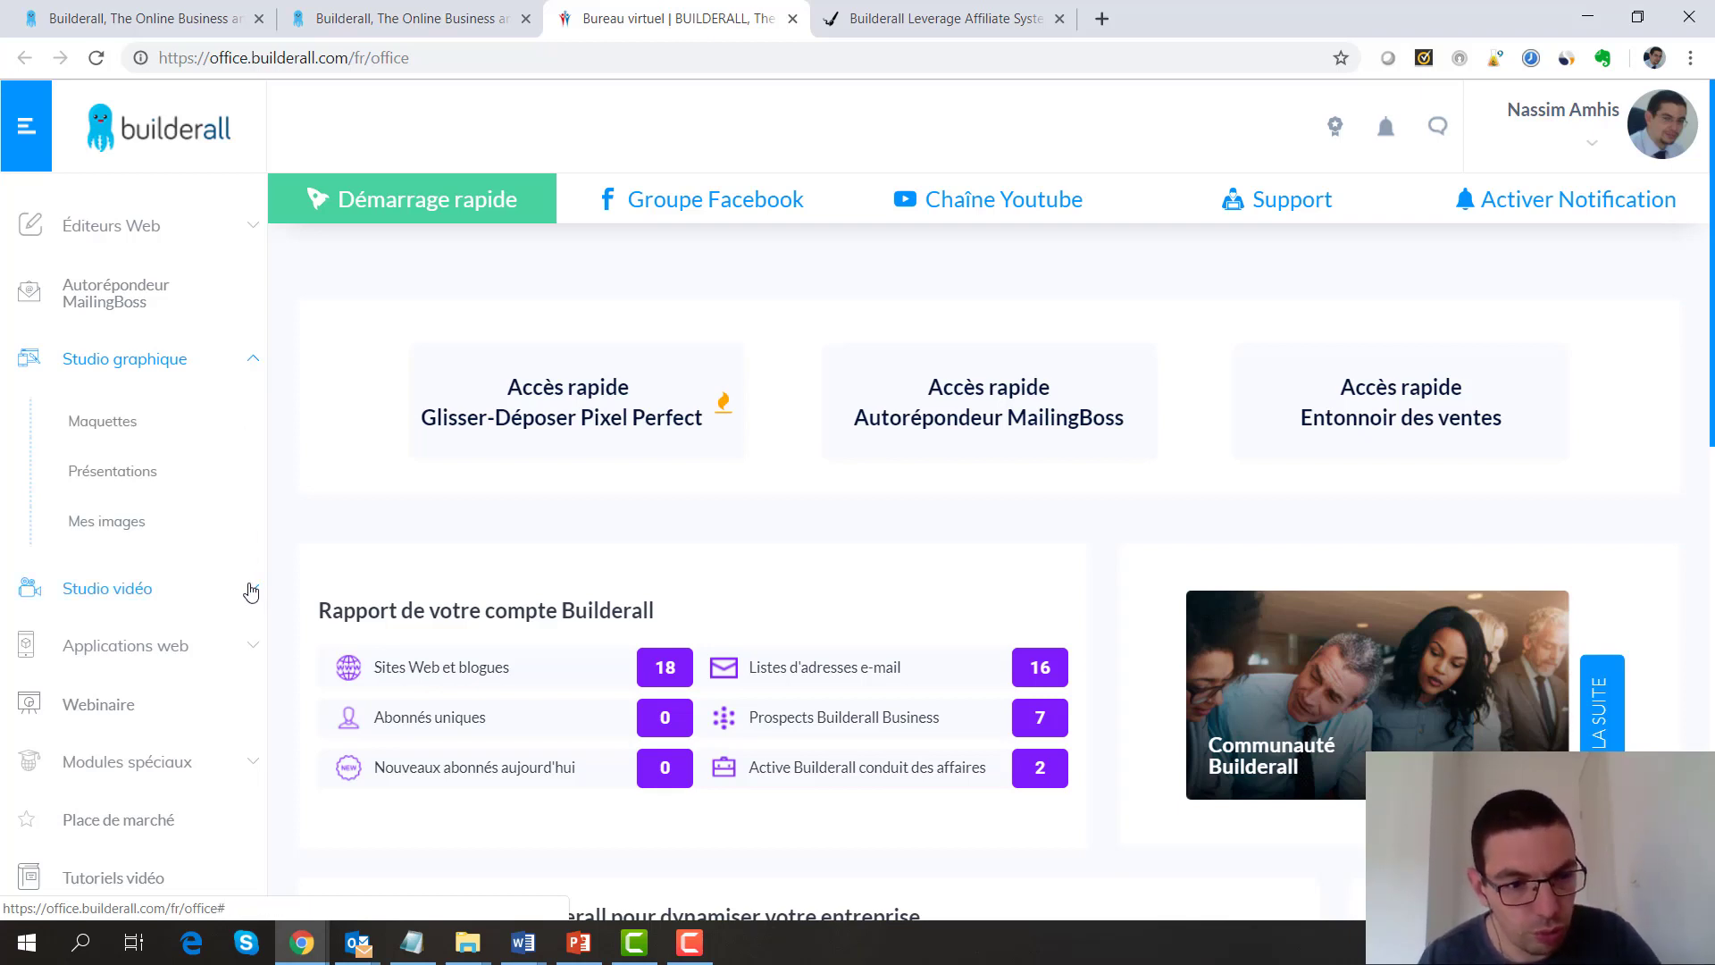
click(257, 649)
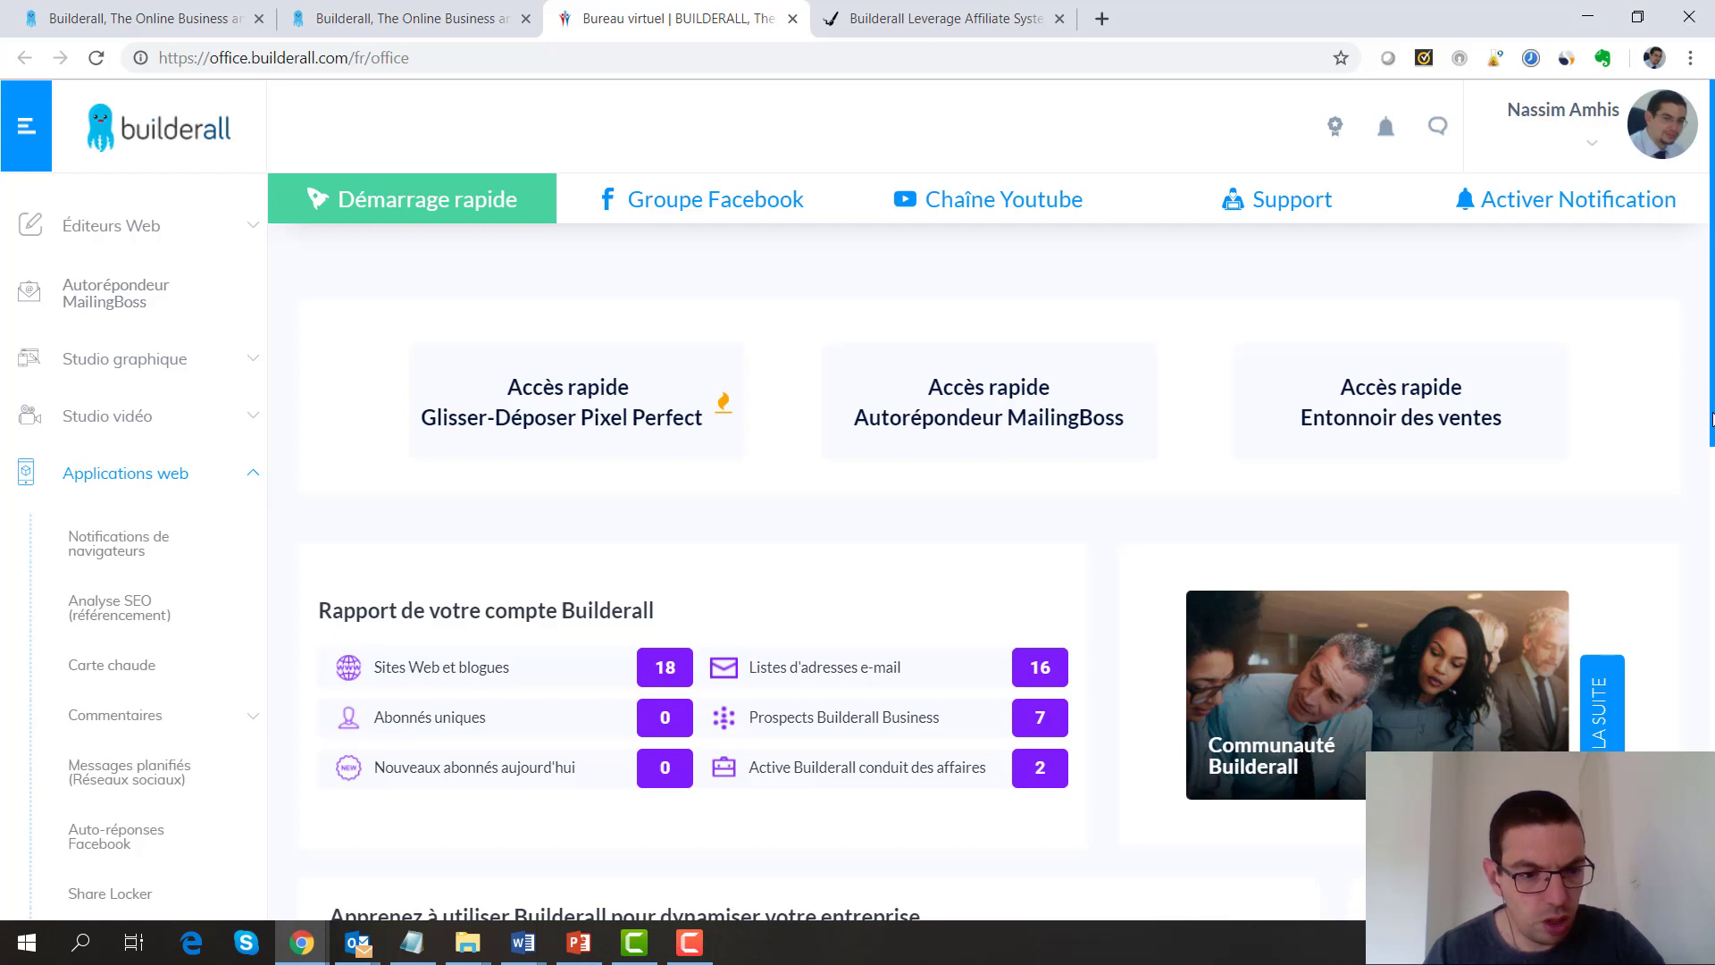
drag(1710, 420, 1675, 563)
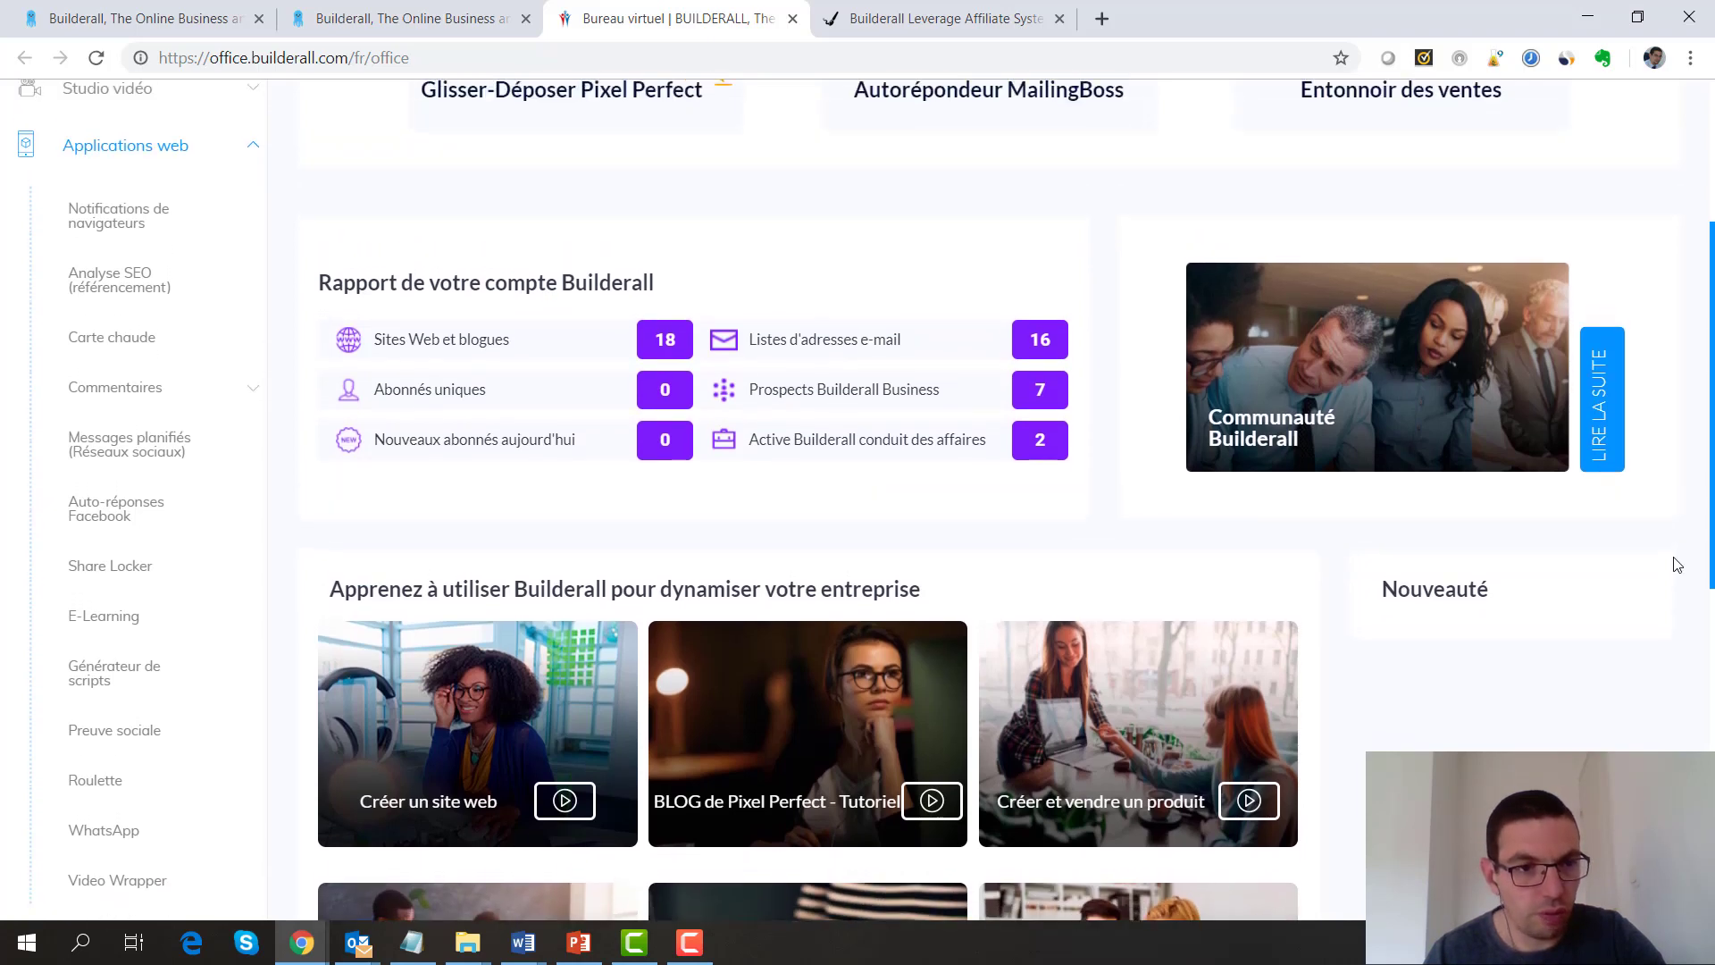
click(255, 151)
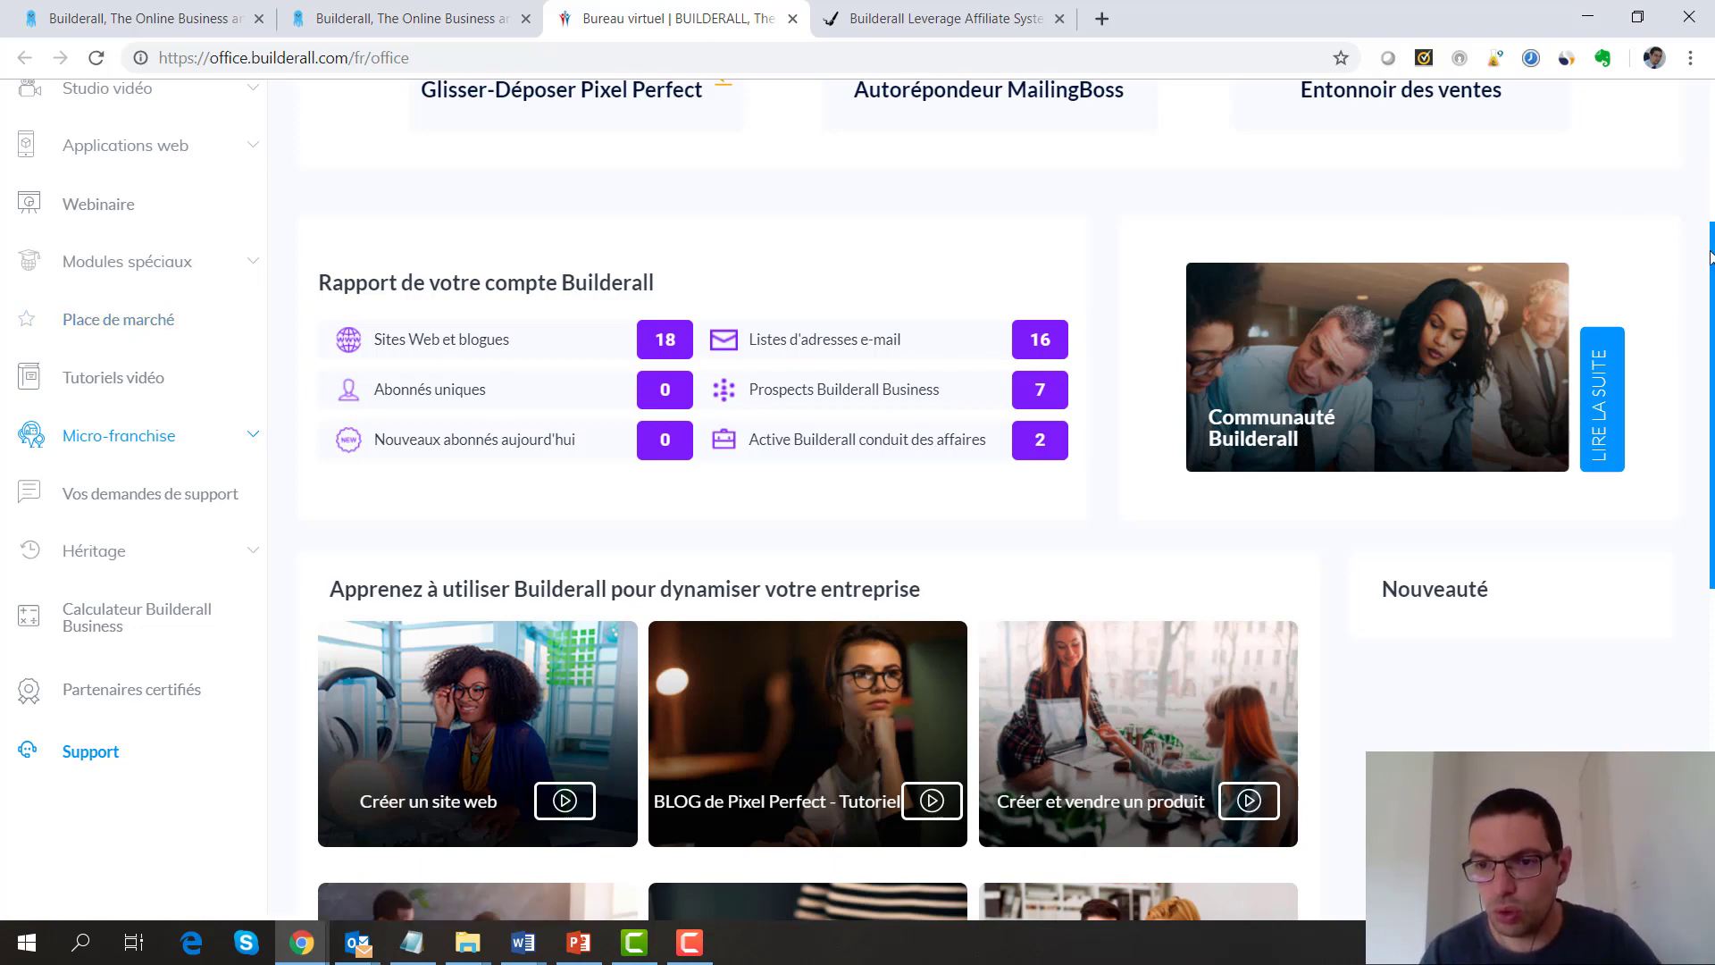
drag(1711, 257, 1710, 107)
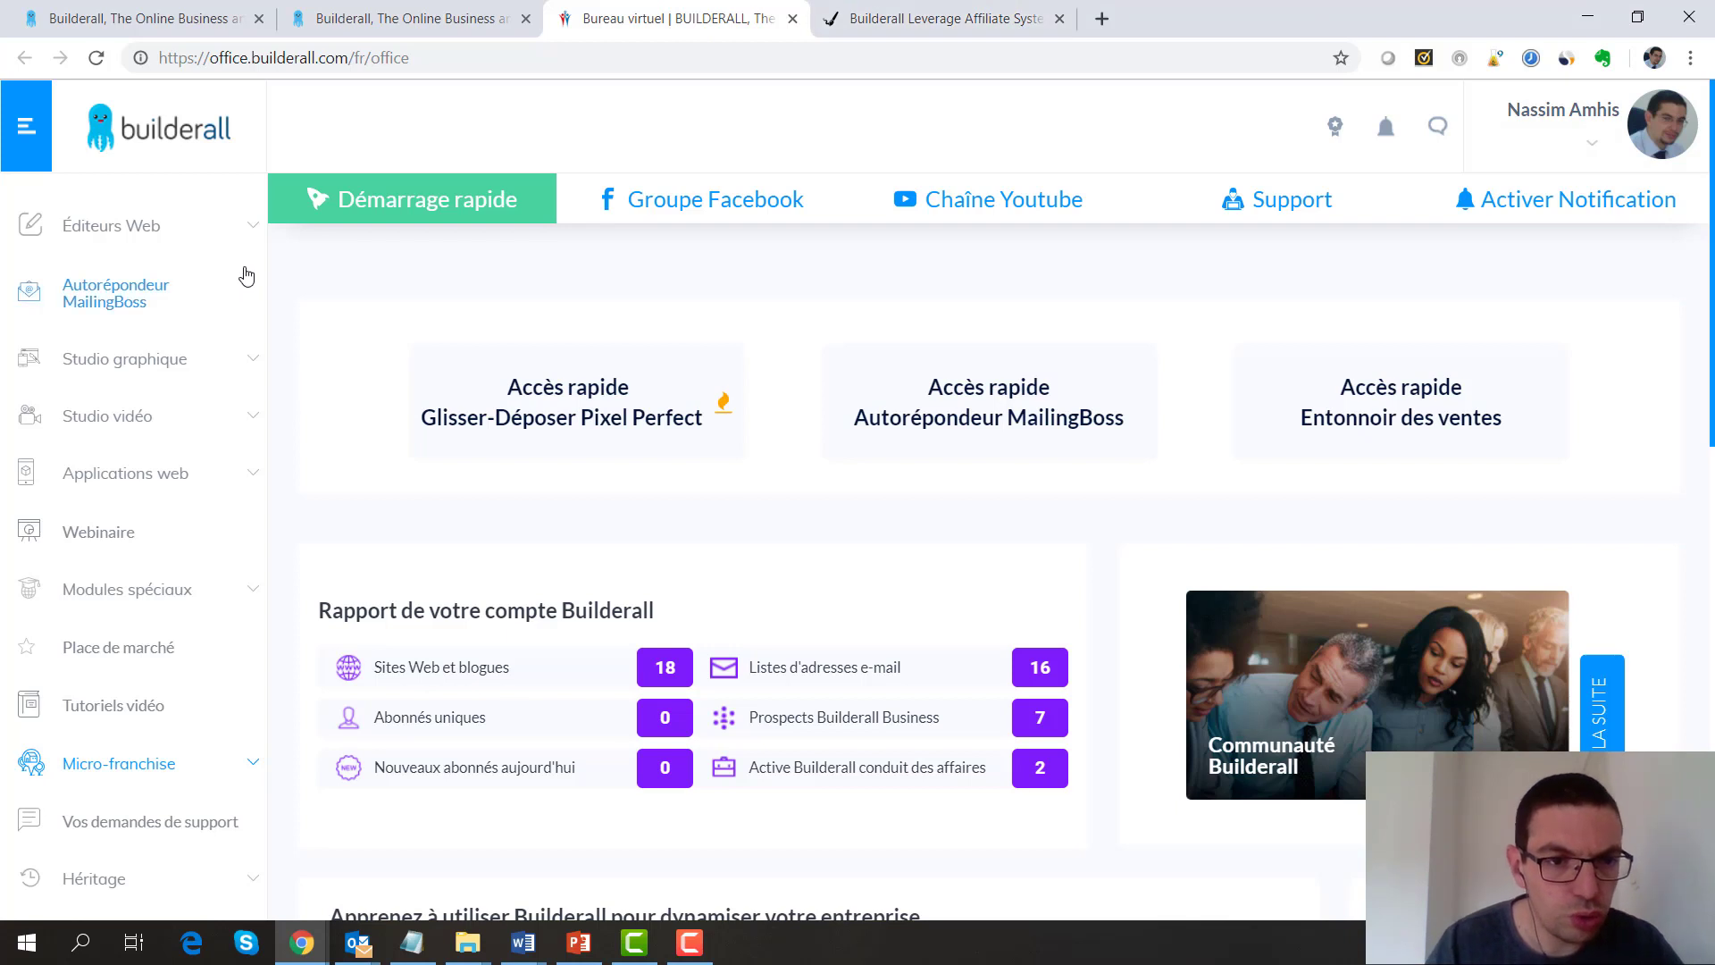
Under Éditeurs Web > Glisser-Déposer Pixel Perfect, start a Nouveau site web
click(254, 234)
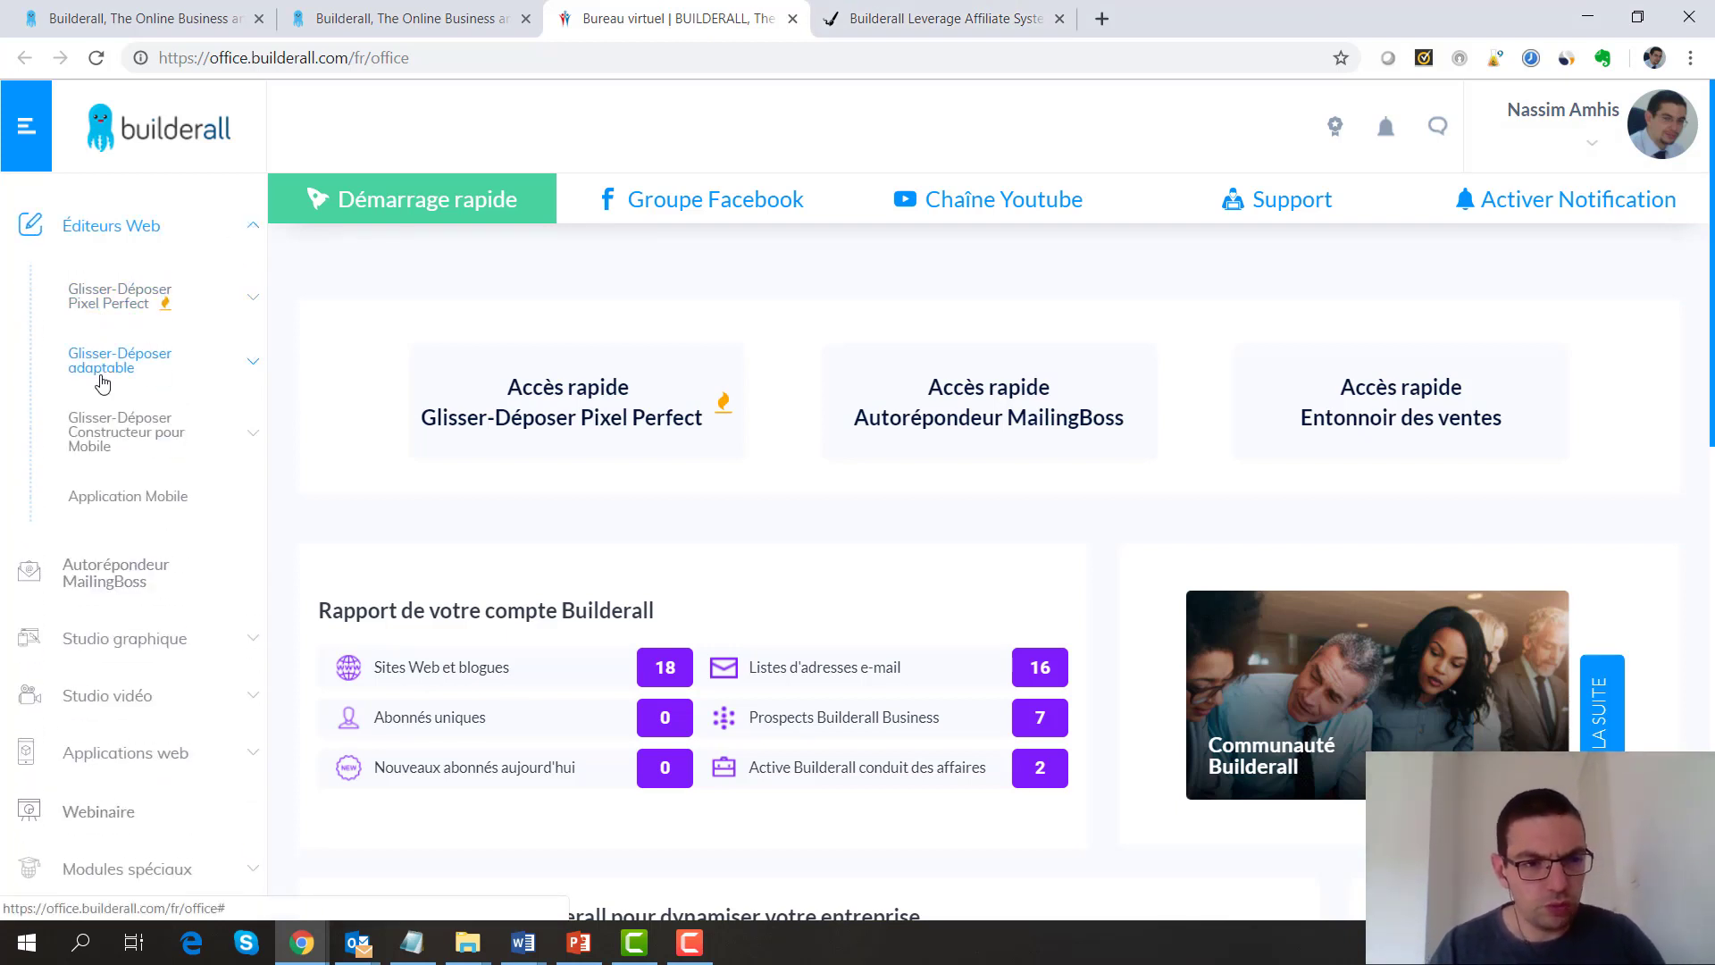
click(130, 307)
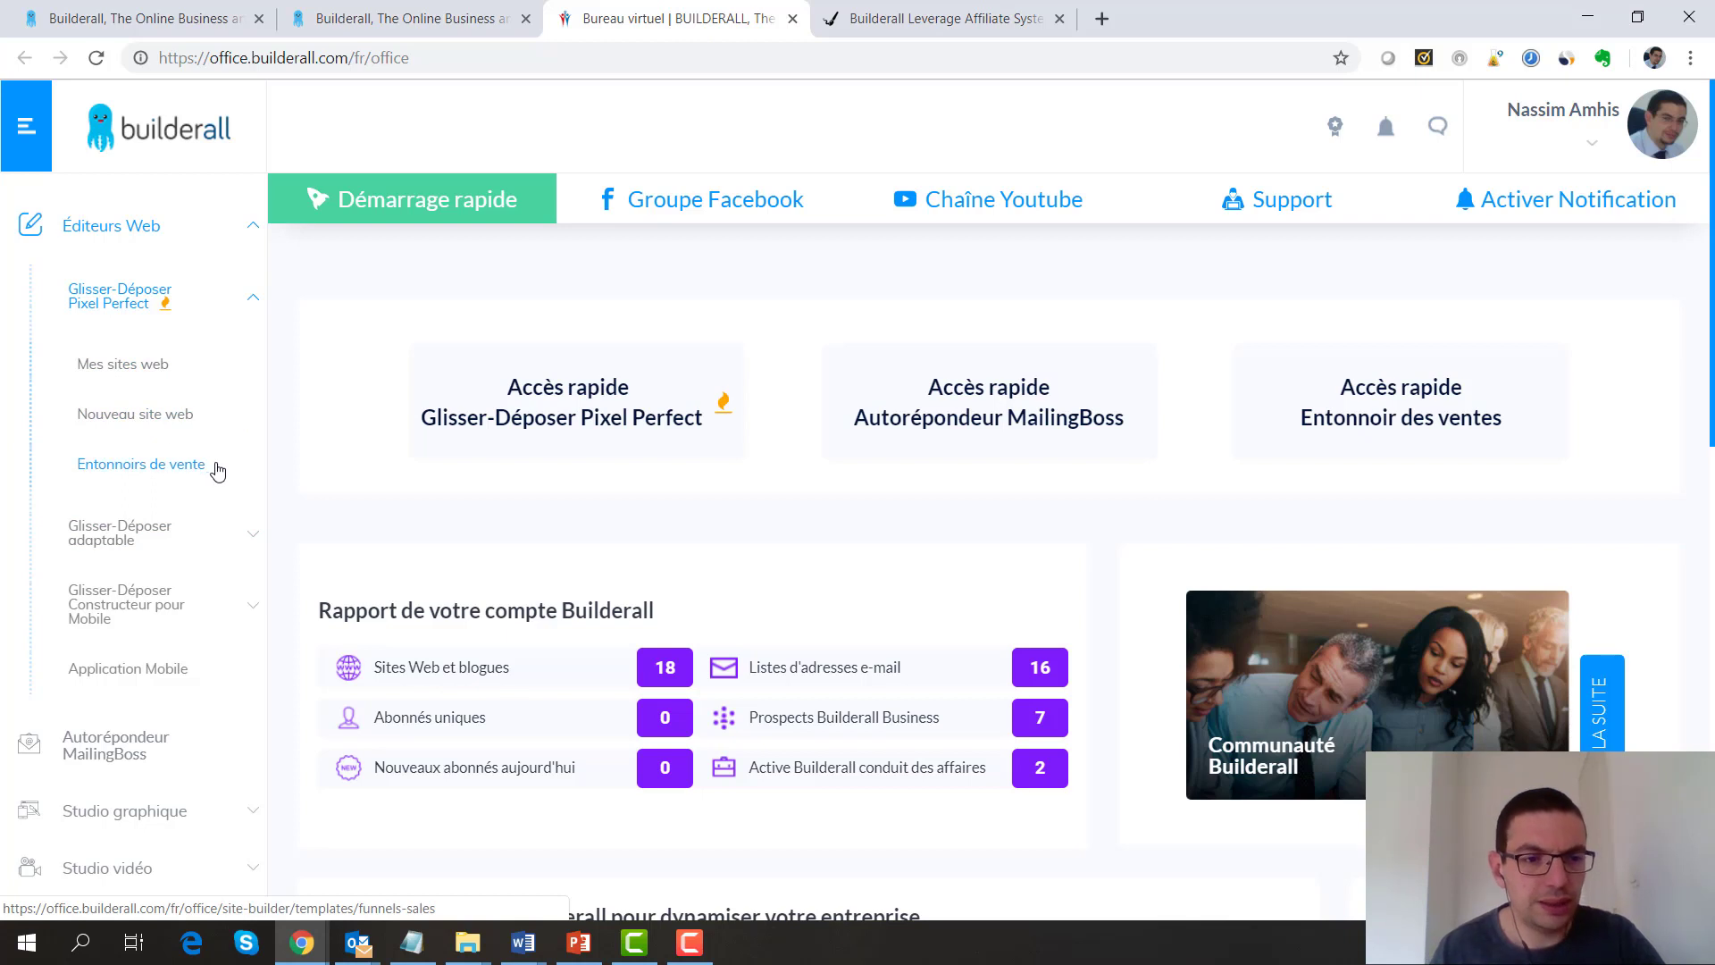
click(139, 415)
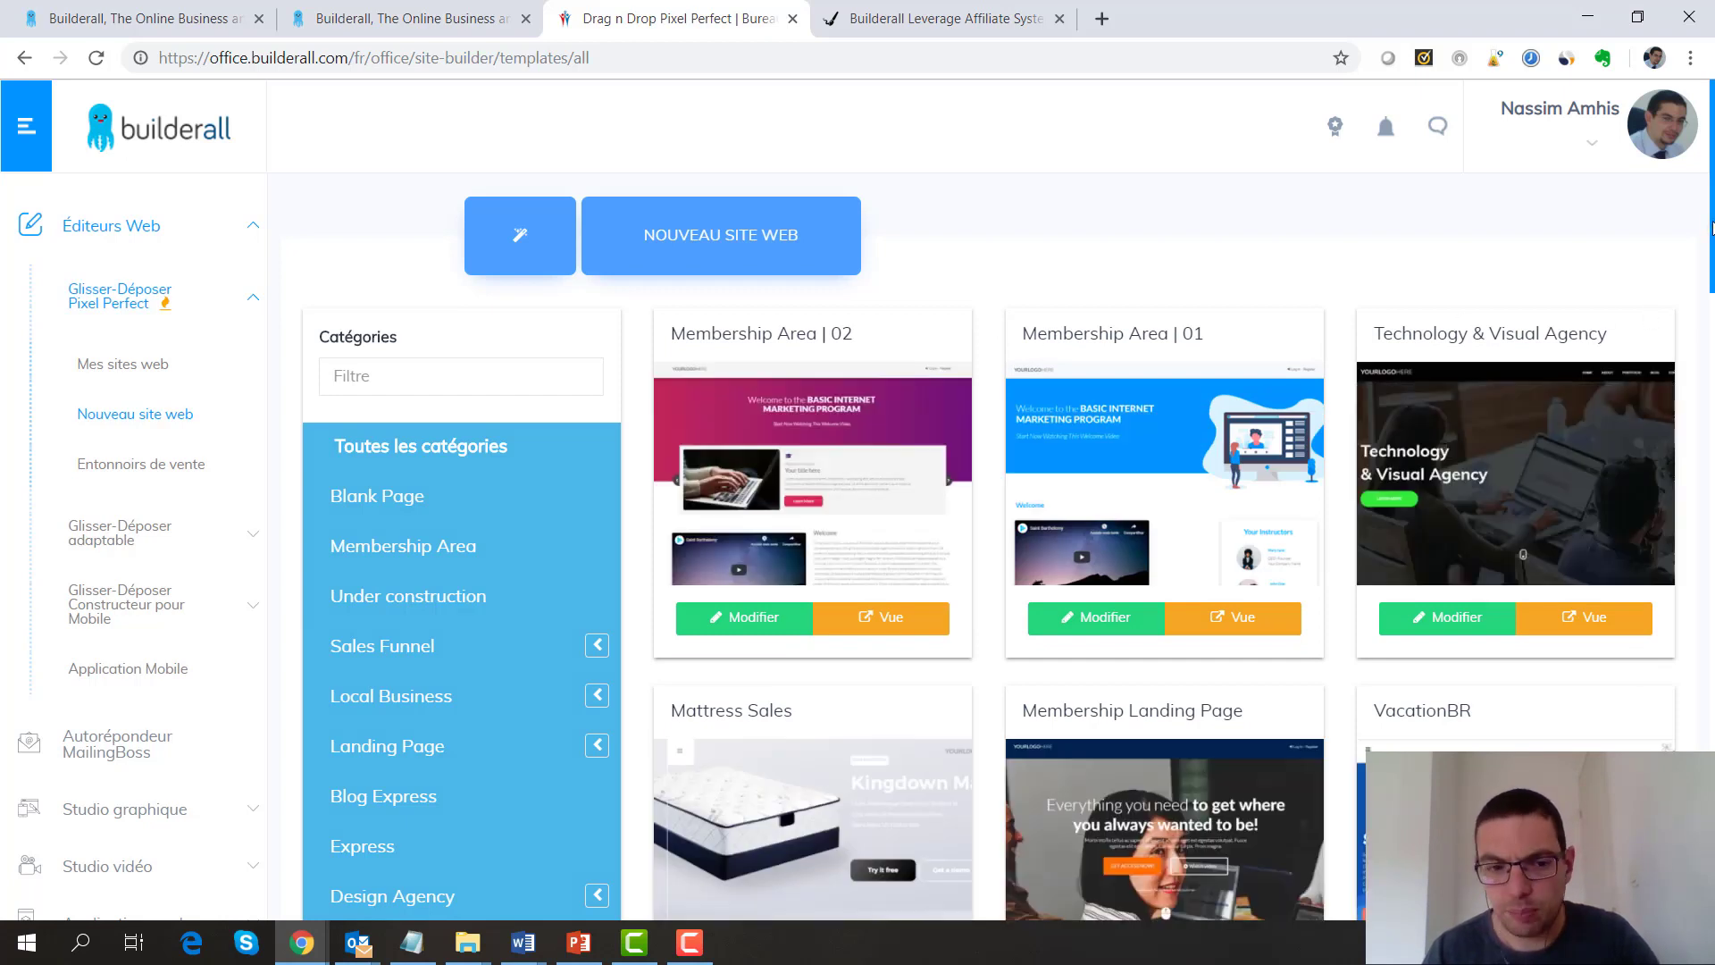
Filter the template gallery to the Music category
scroll(1712, 226, down, 1)
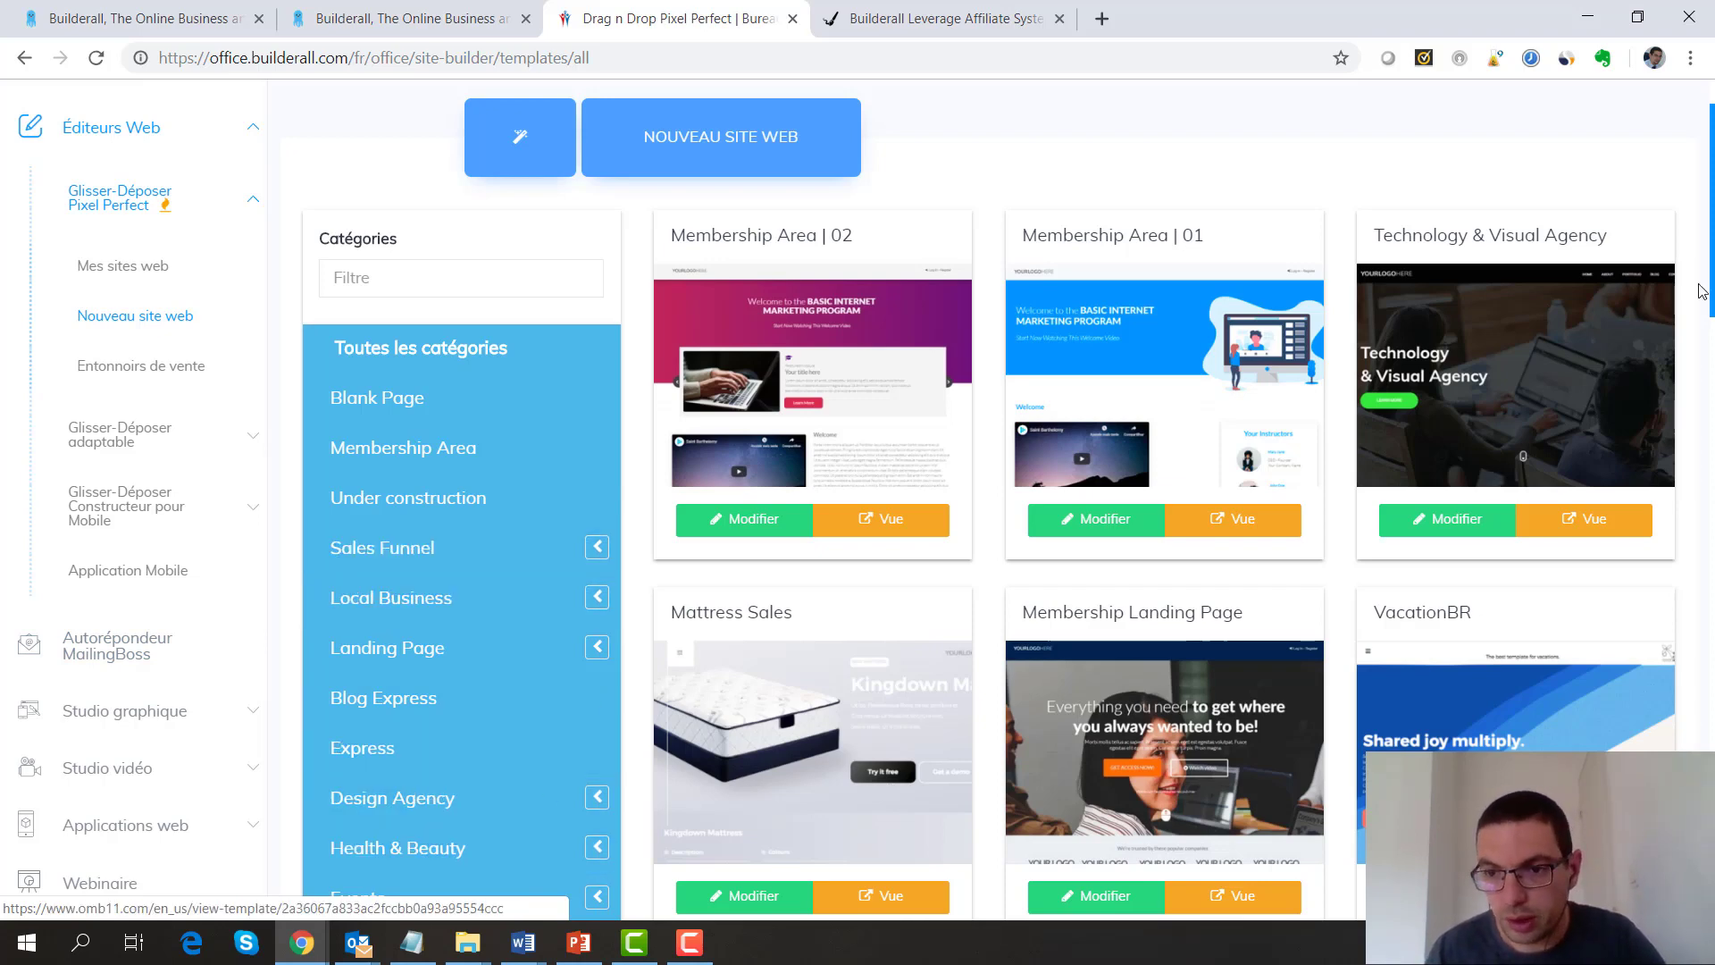
drag(1702, 290, 1706, 354)
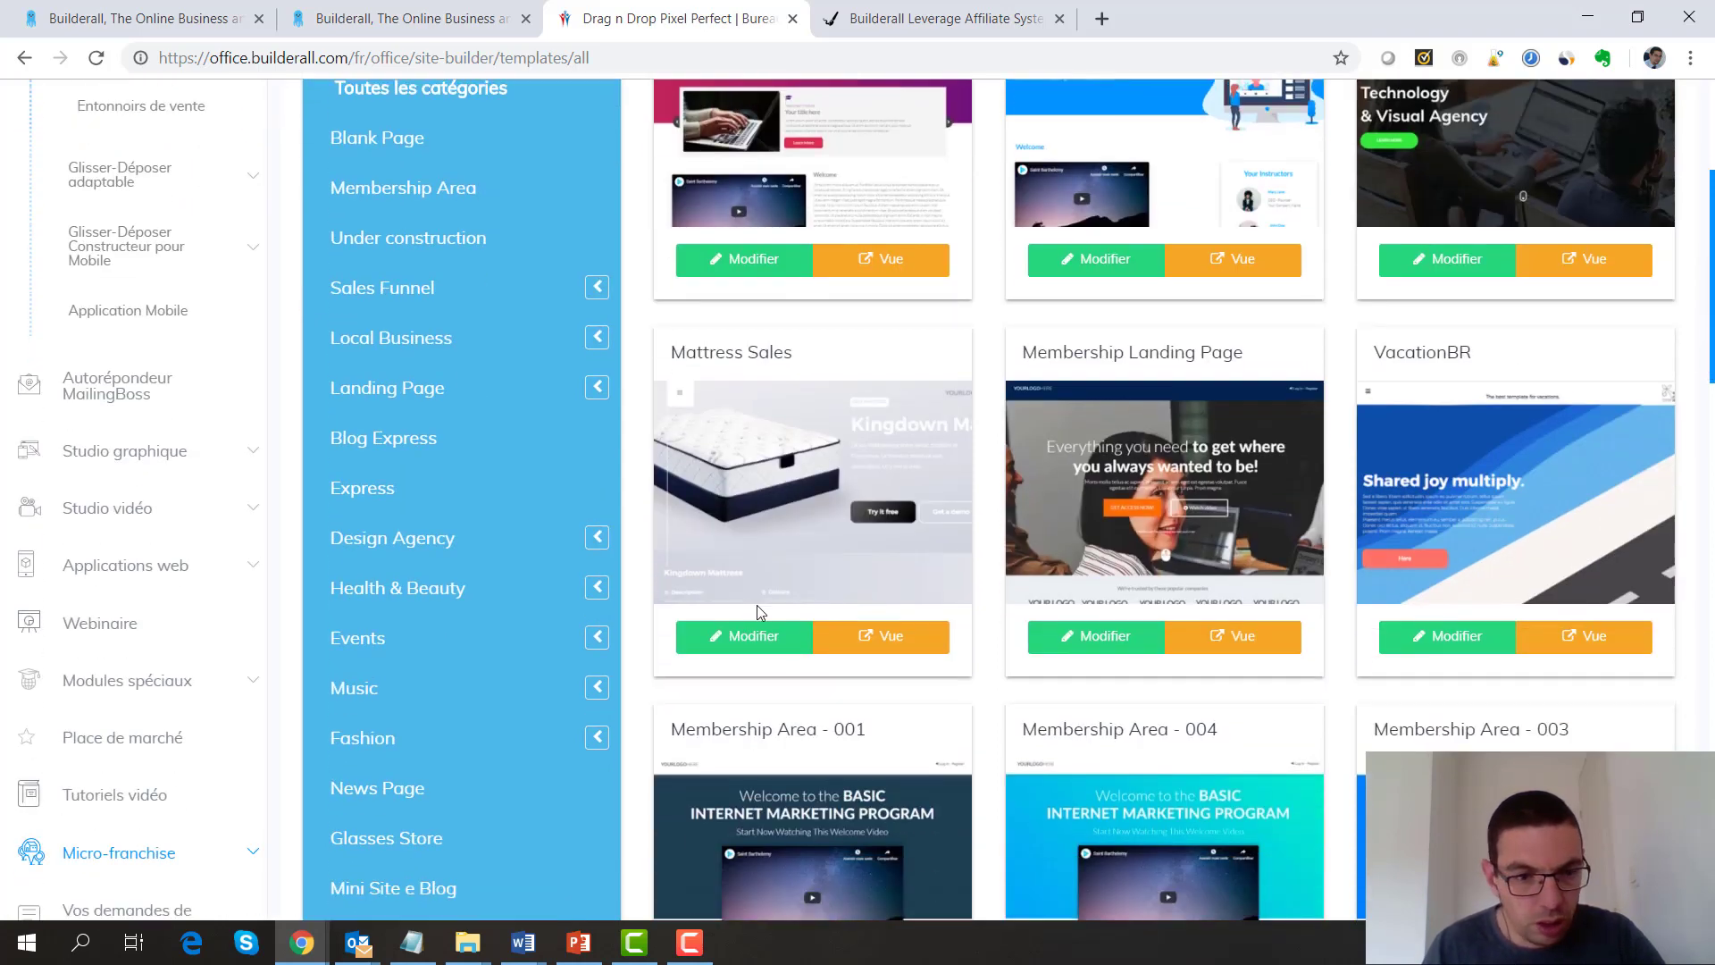
click(372, 689)
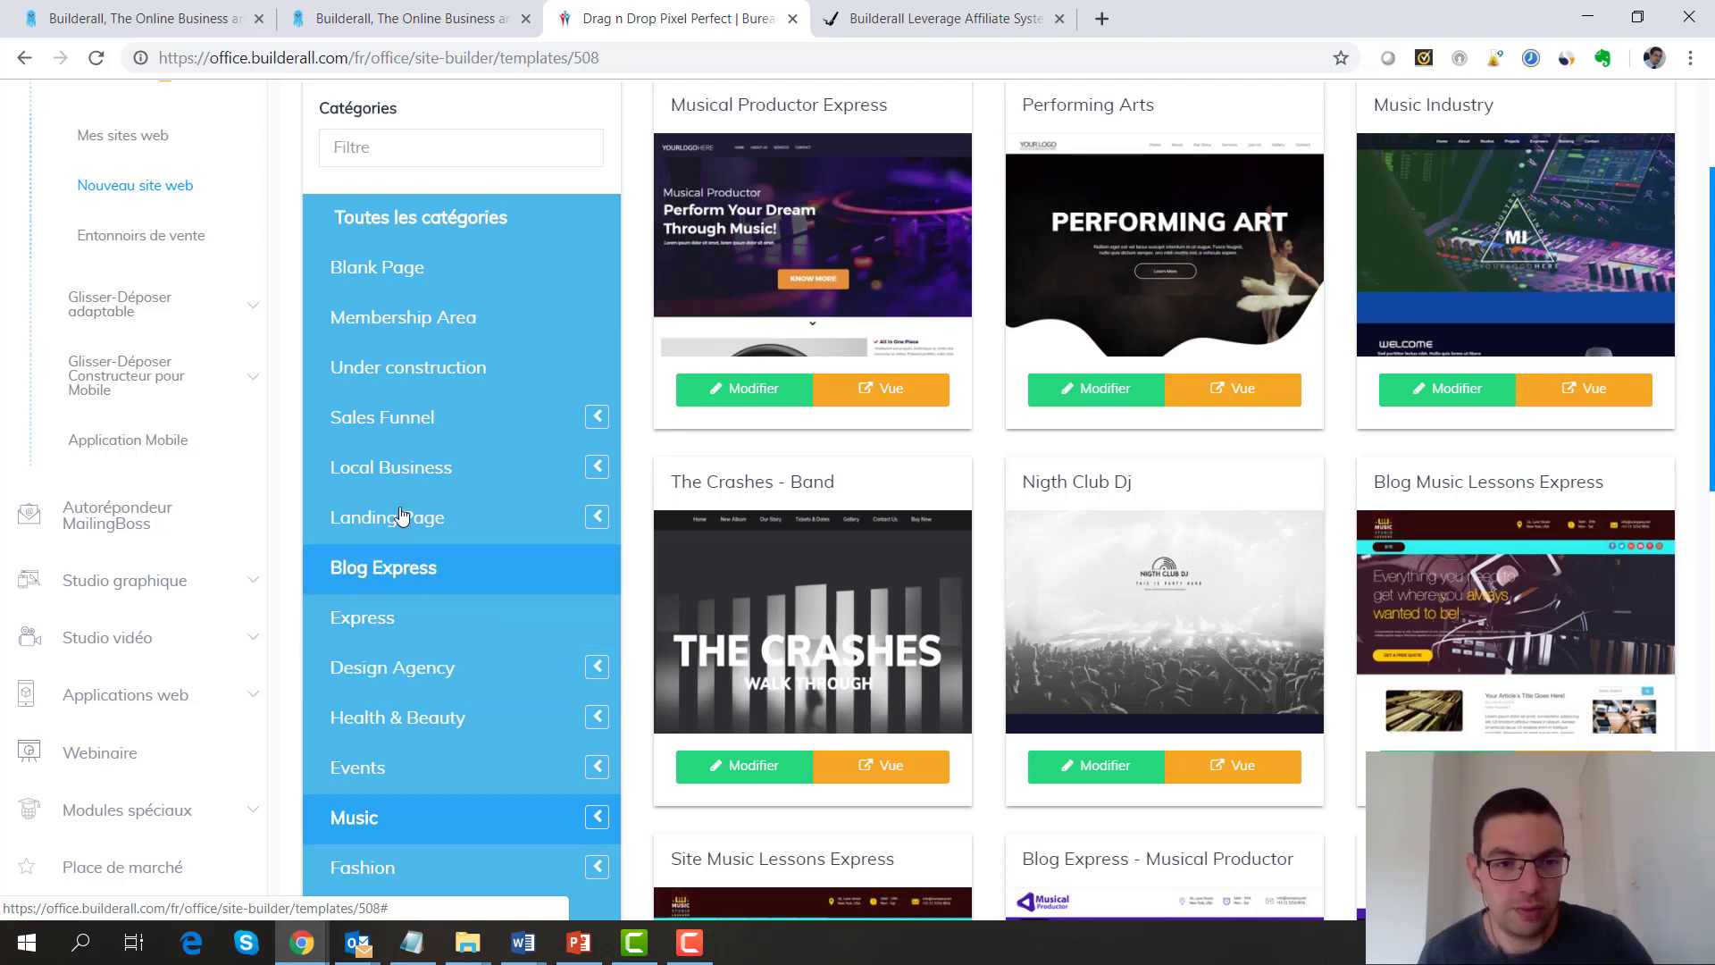
Show only Sales Funnel templates and scroll down to Ebook Funnel #001
click(470, 424)
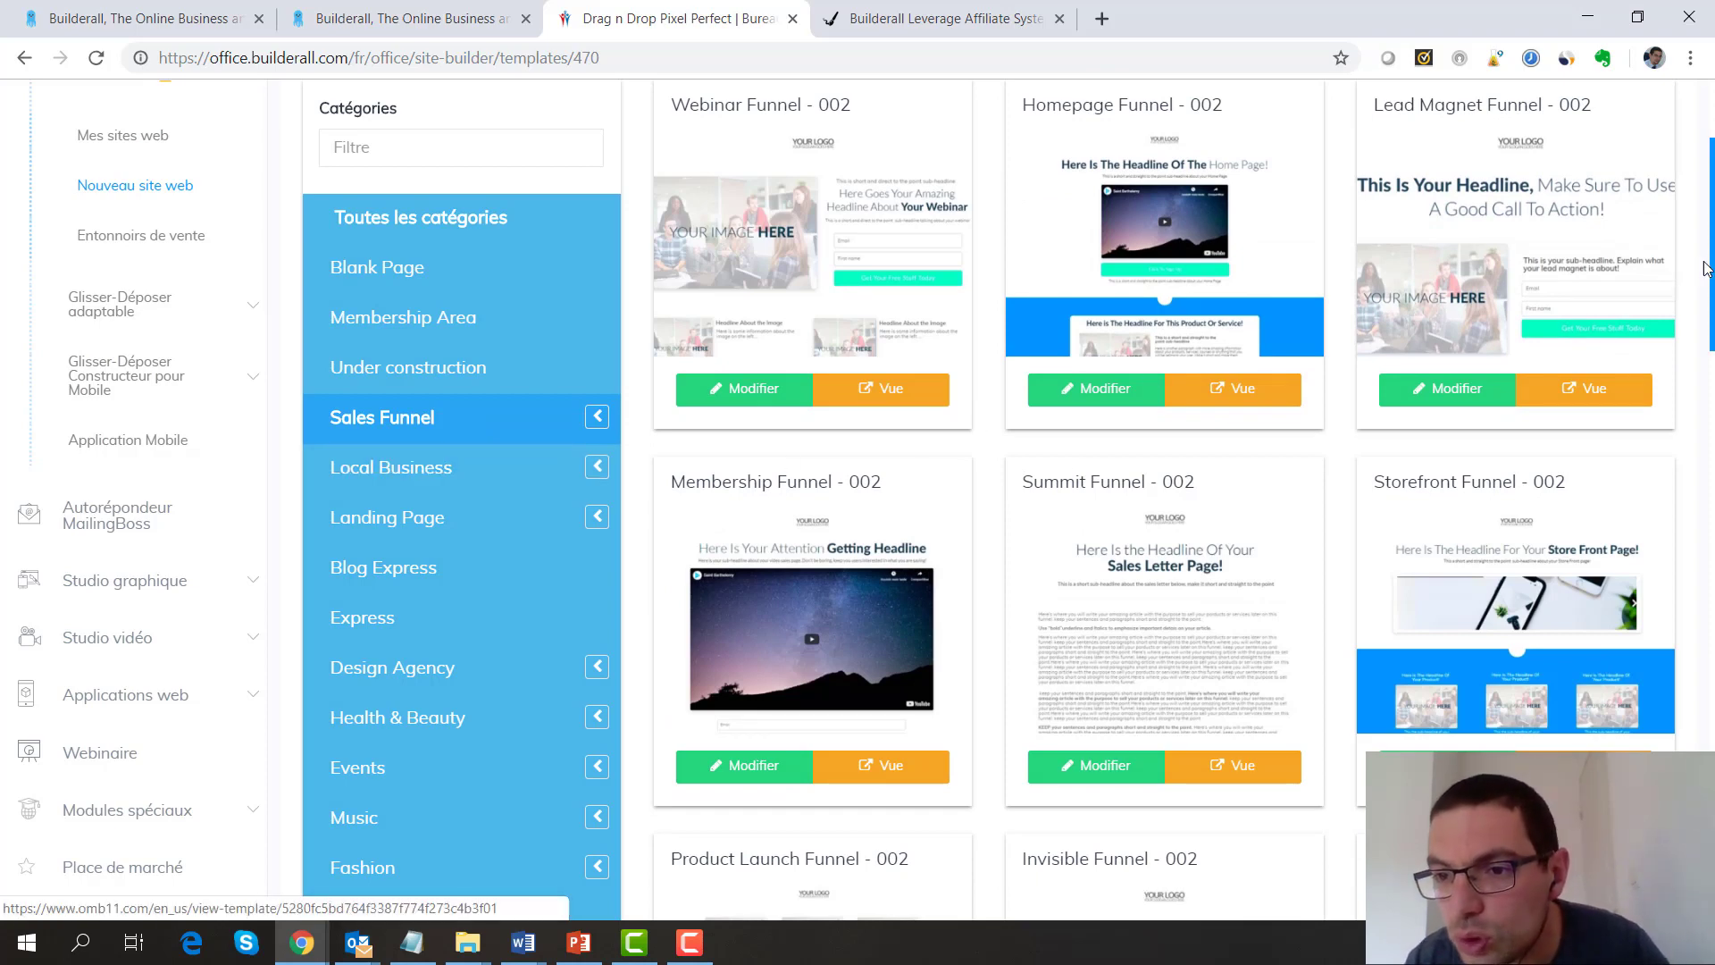
scroll(1712, 265, up, 3)
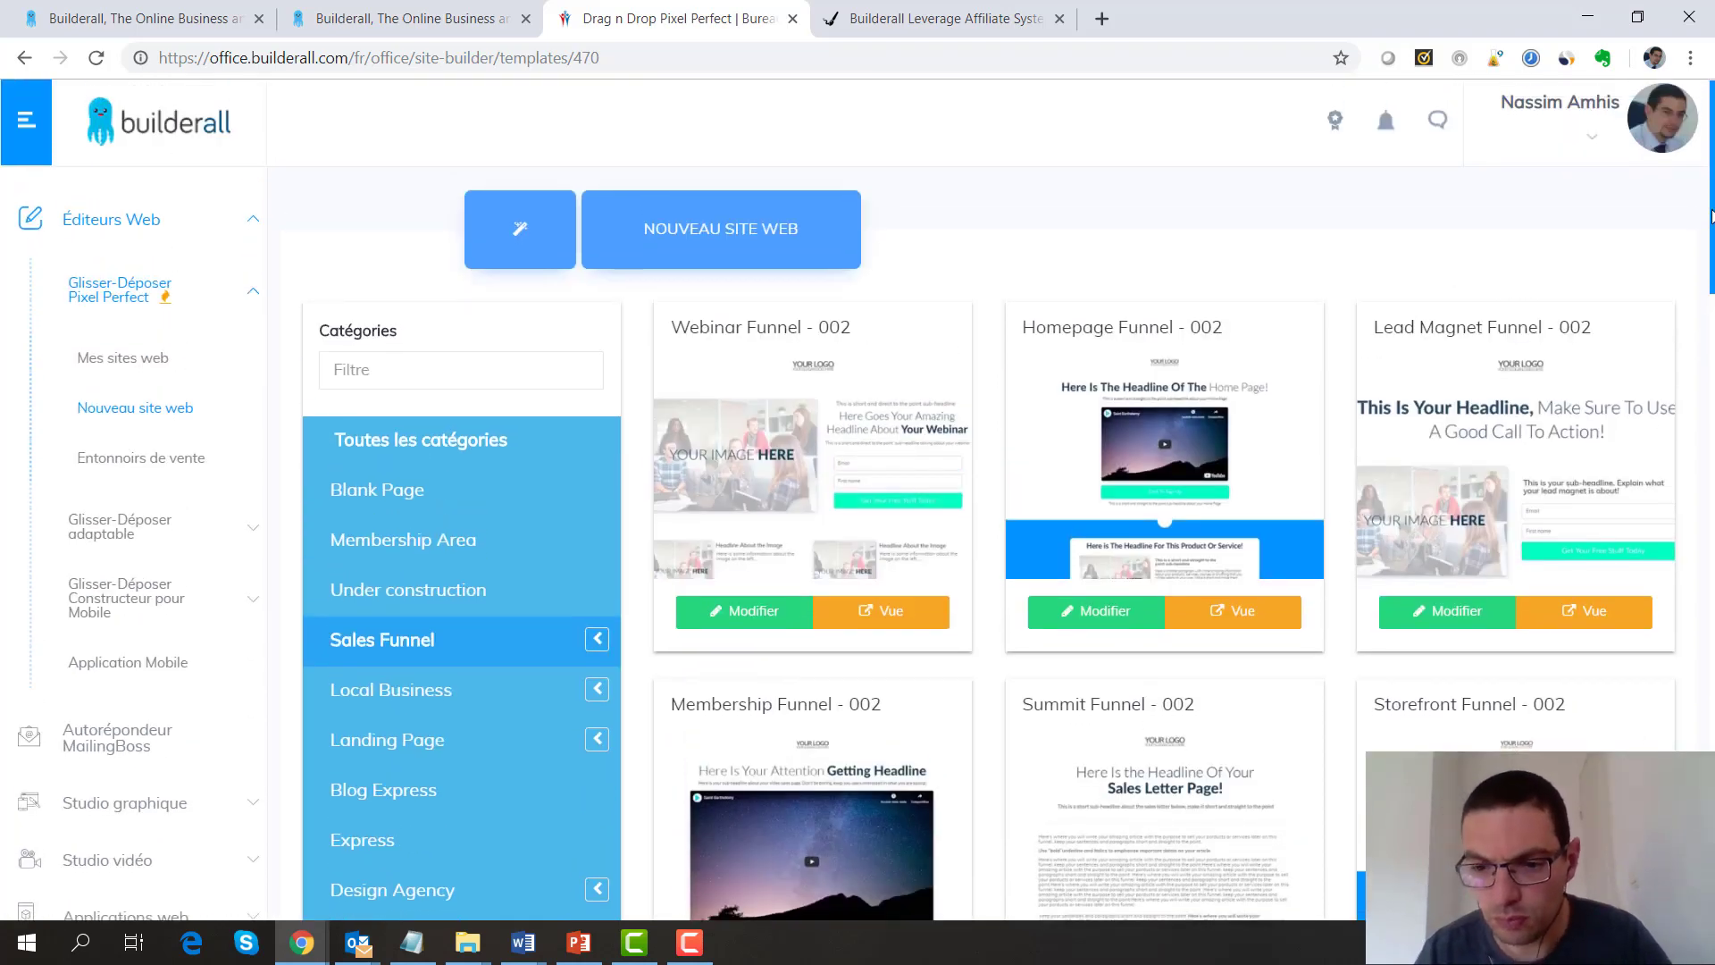
scroll(1712, 249, down, 2)
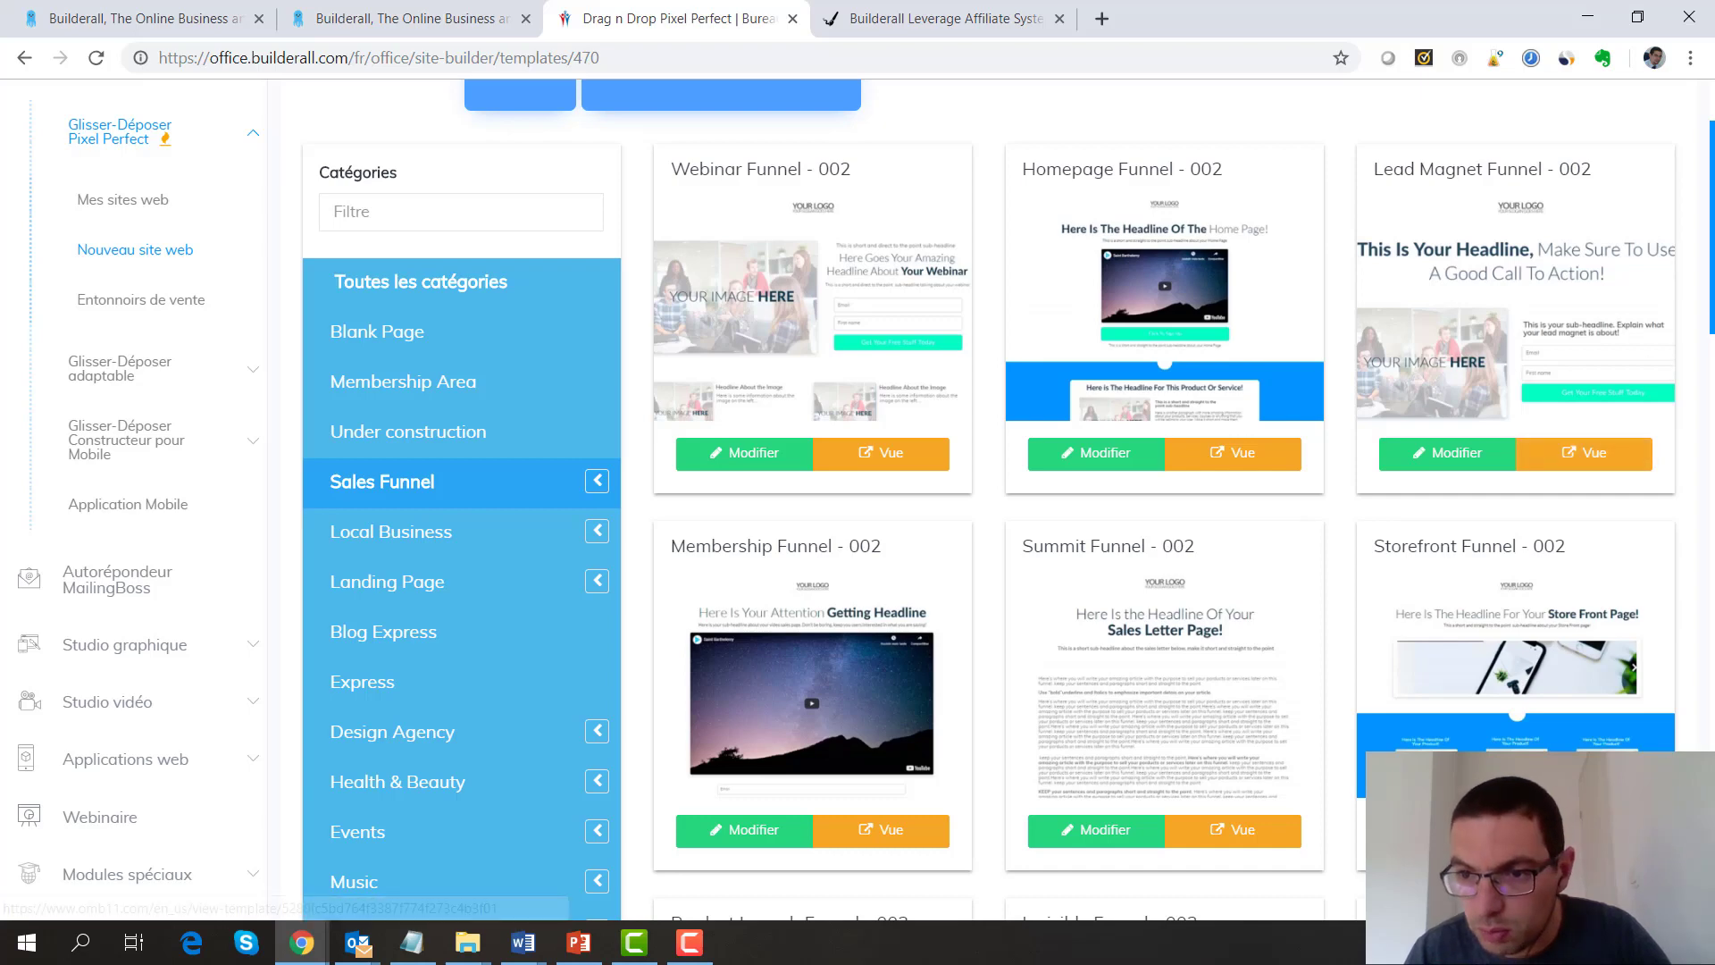
drag(1702, 337, 1708, 424)
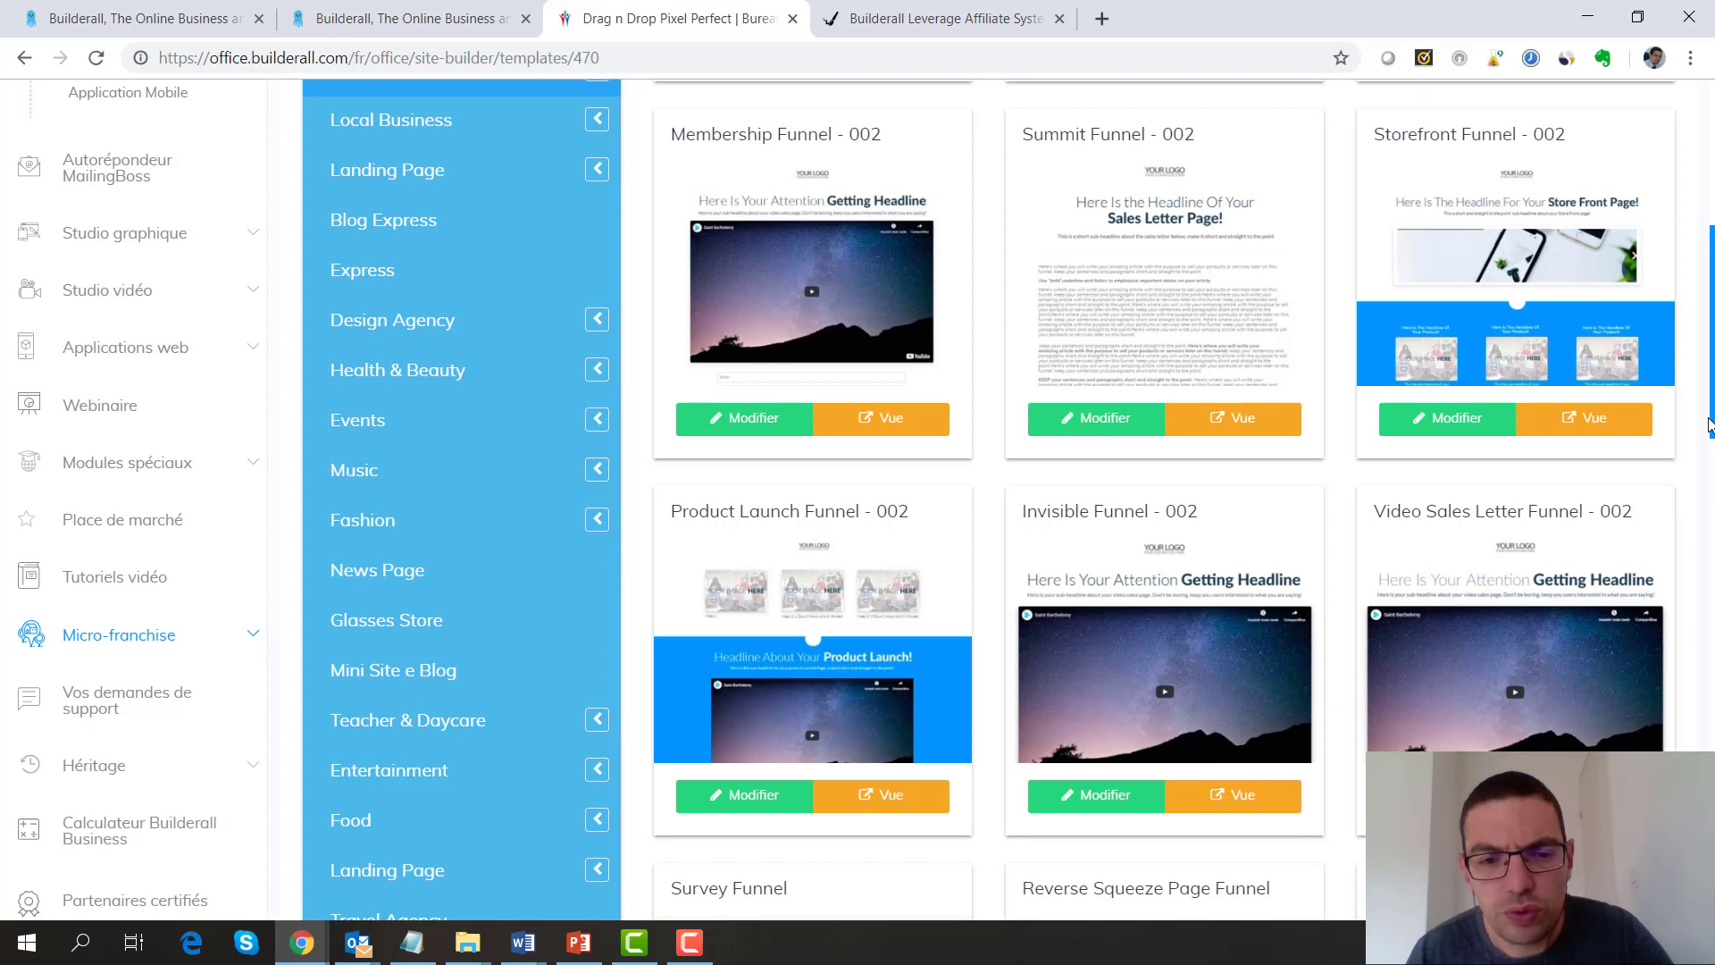
drag(1710, 425, 1709, 907)
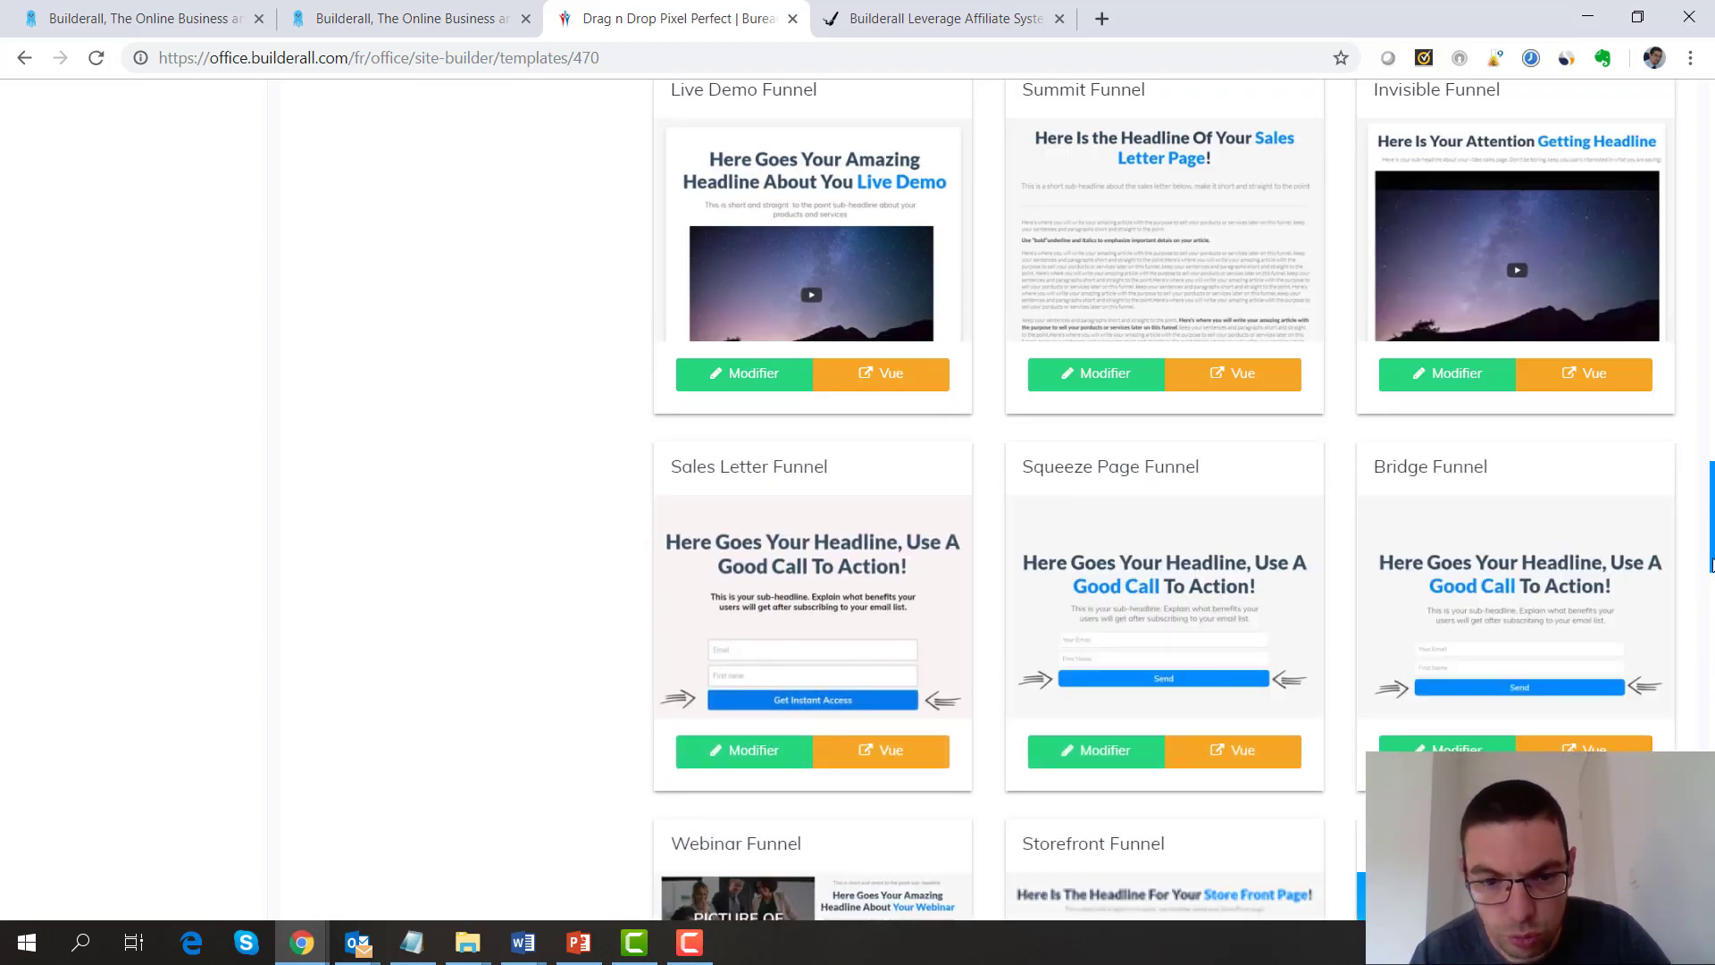
drag(1712, 565, 1712, 648)
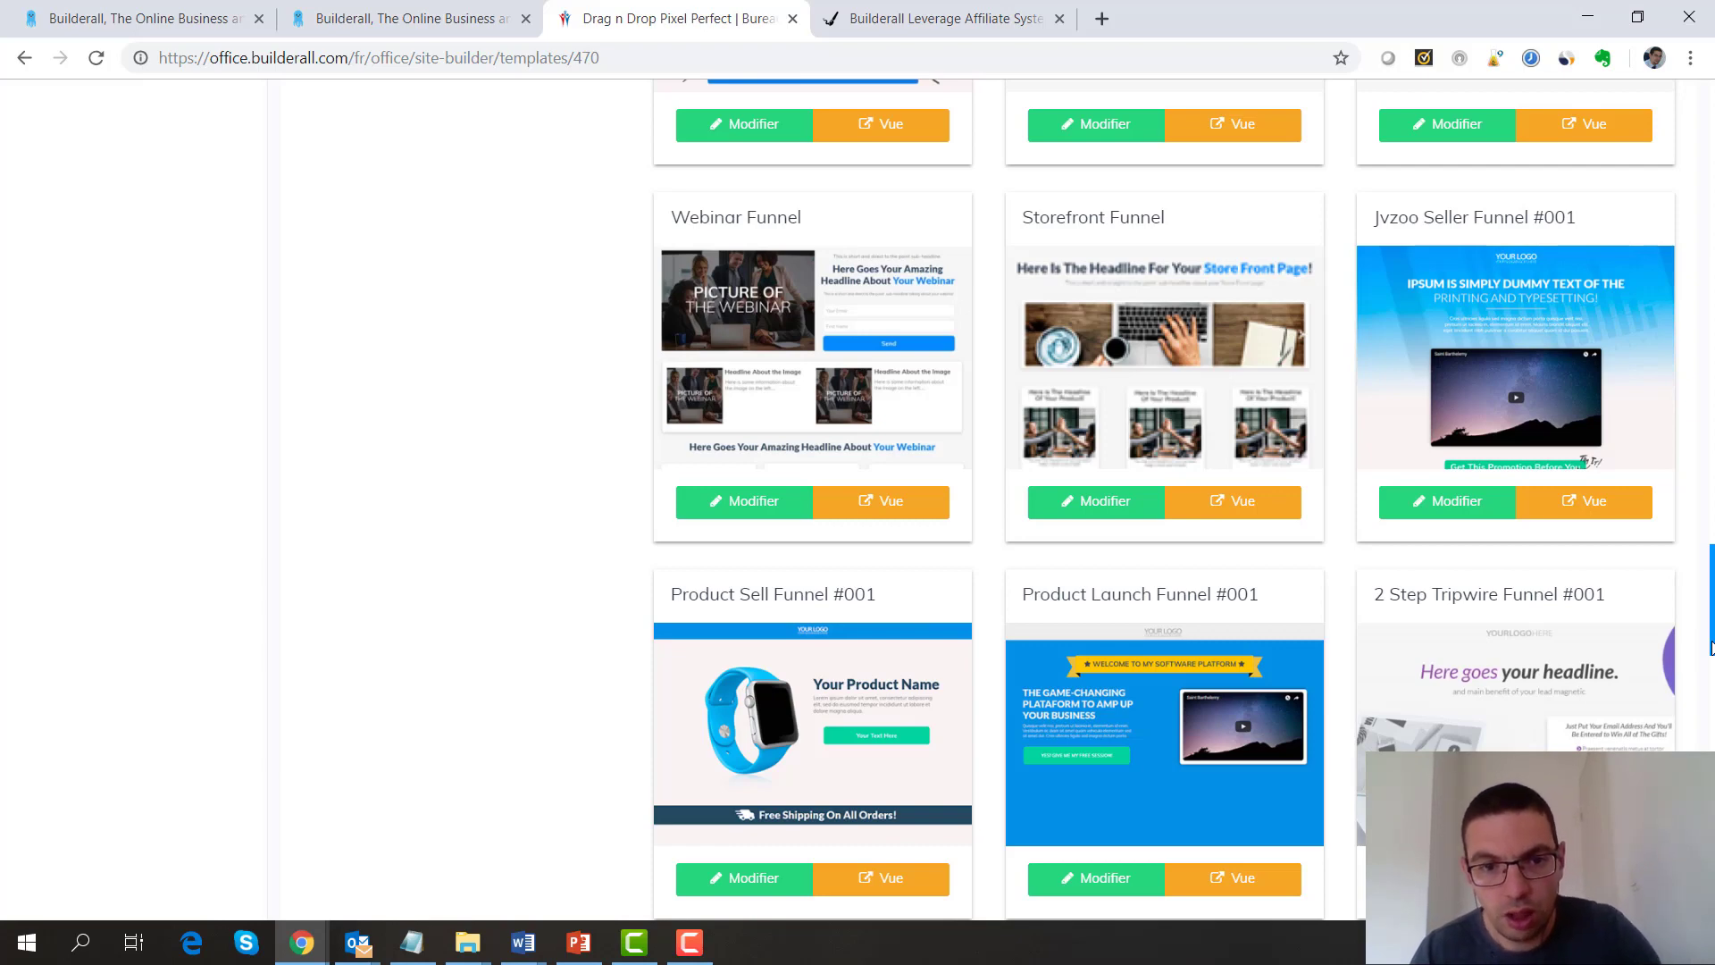
scroll(1712, 645, down, 6)
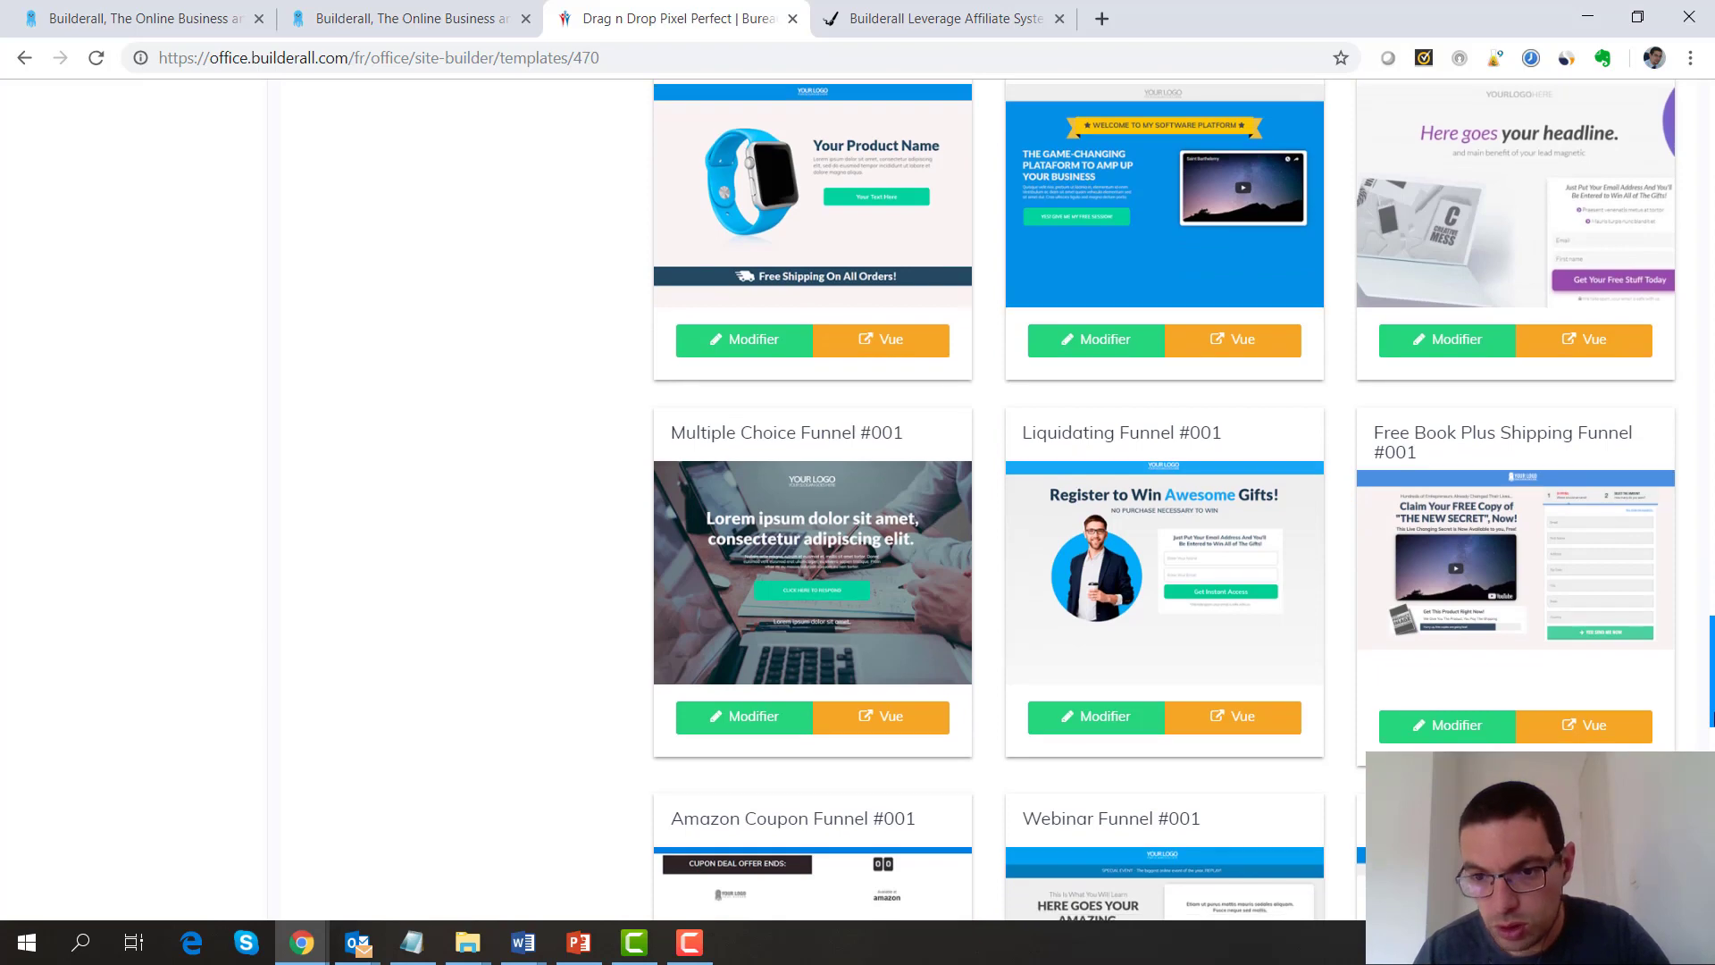
scroll(1183, 500, down, 2)
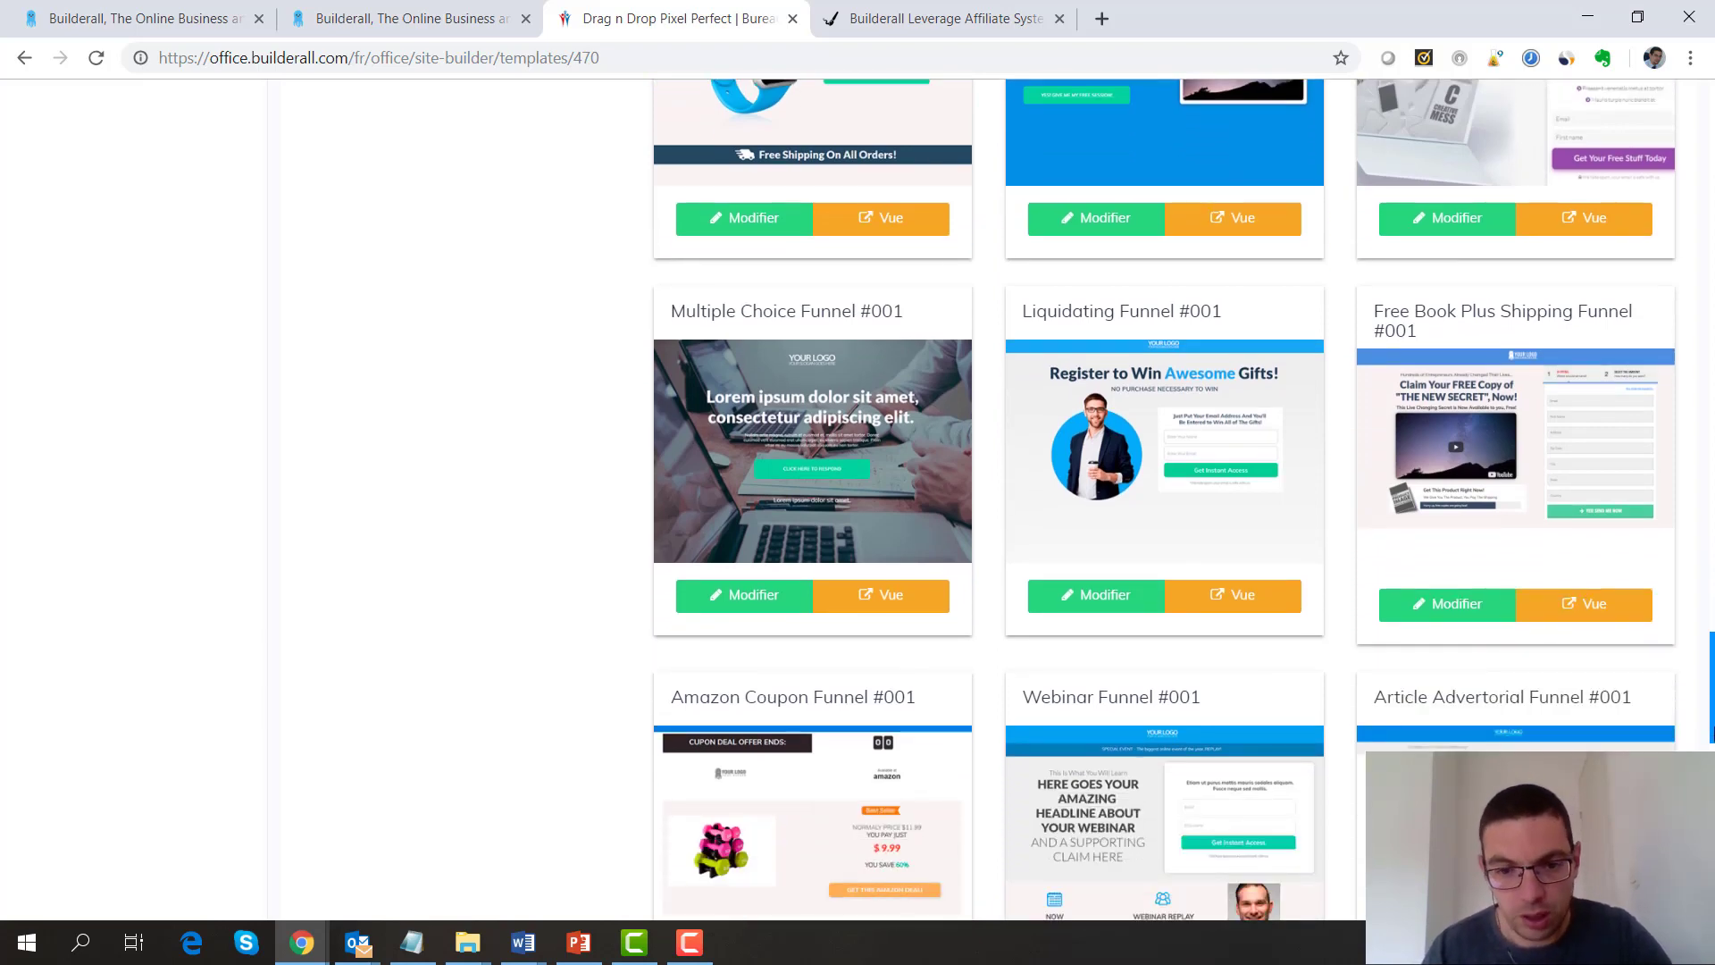
scroll(1165, 500, down, 7)
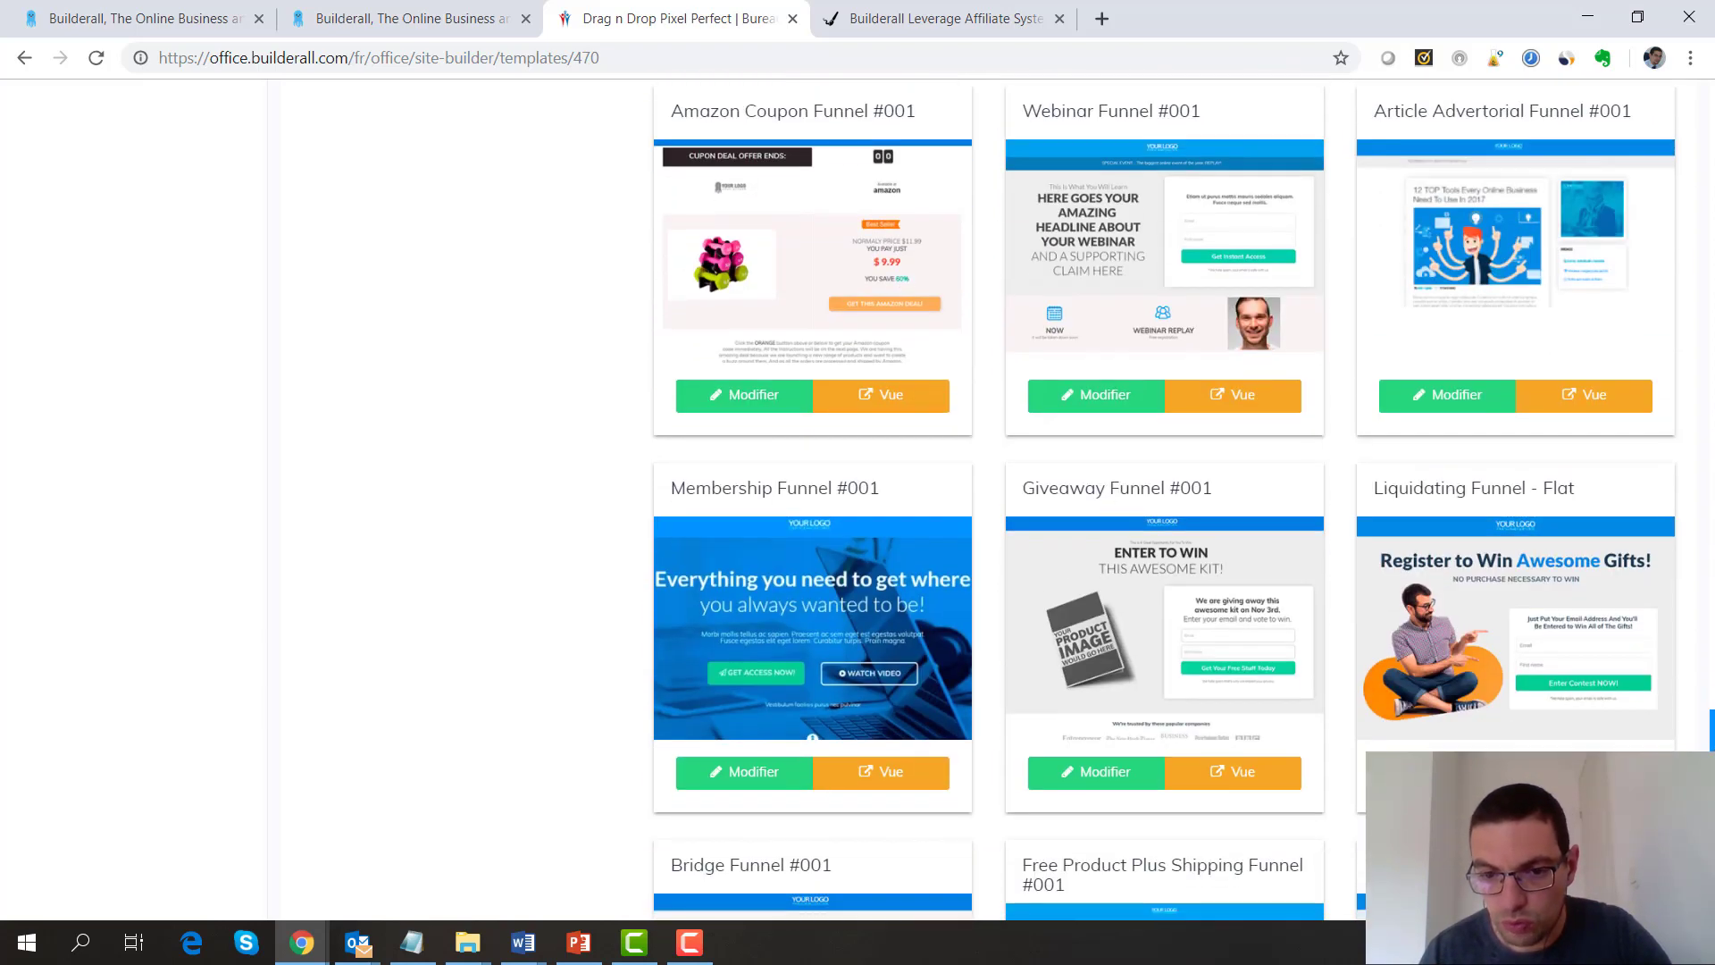
scroll(1165, 500, down, 1)
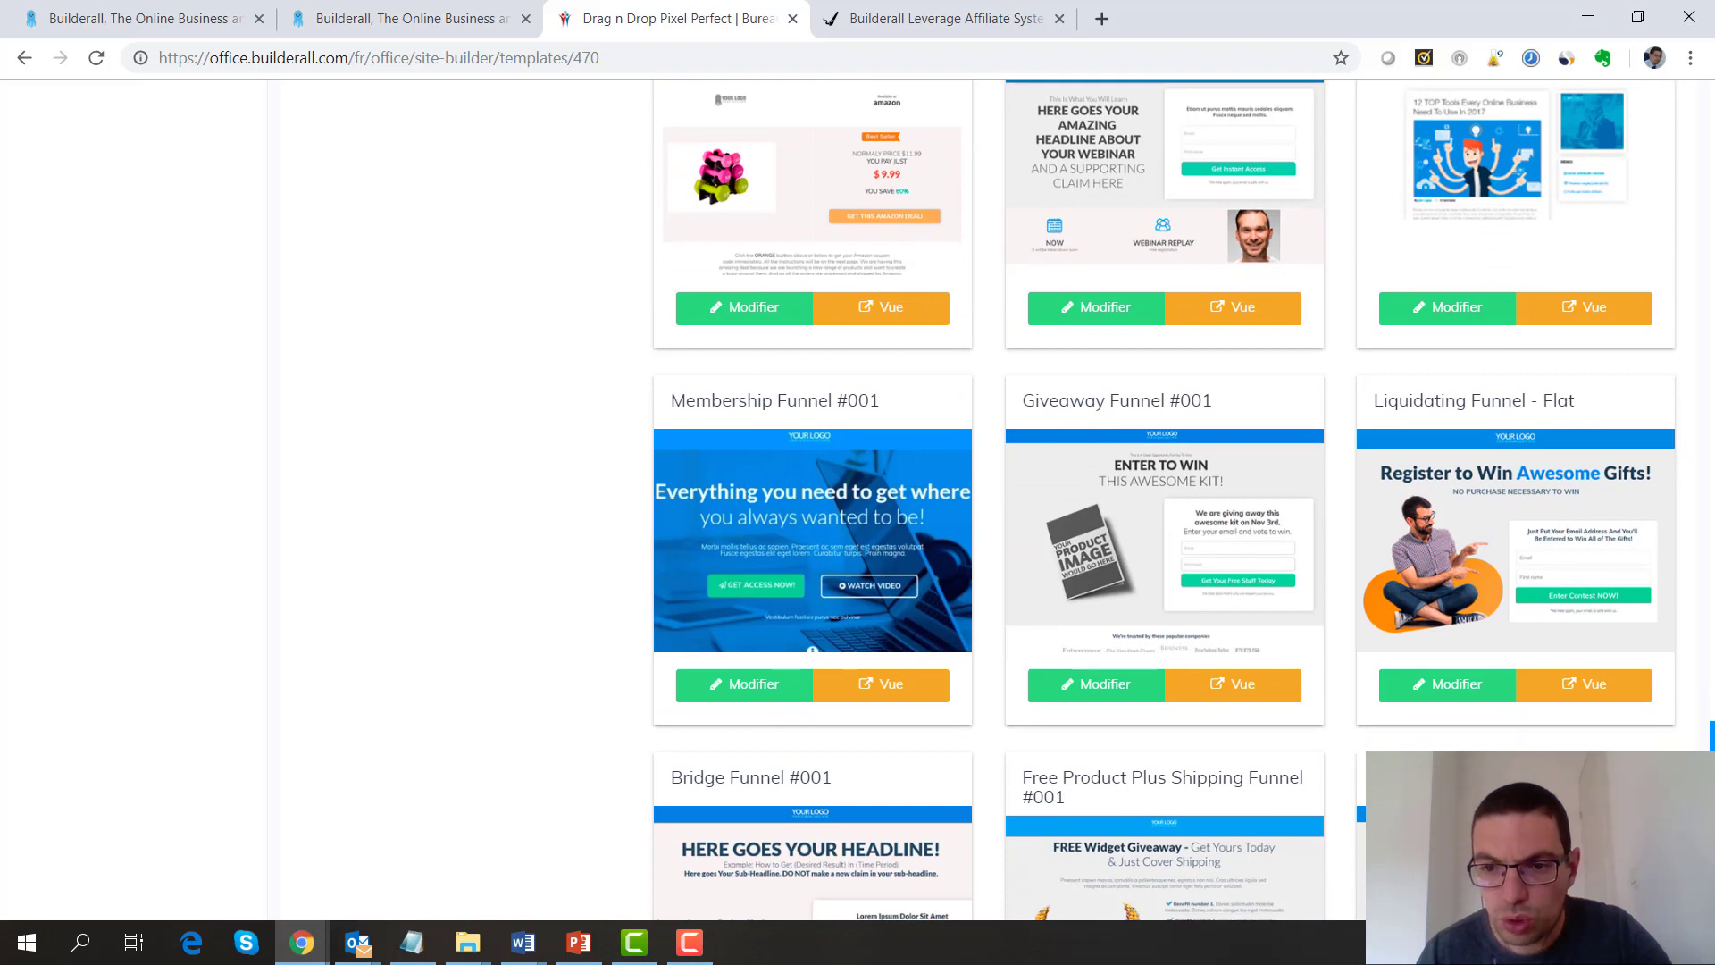
scroll(1165, 500, down, 5)
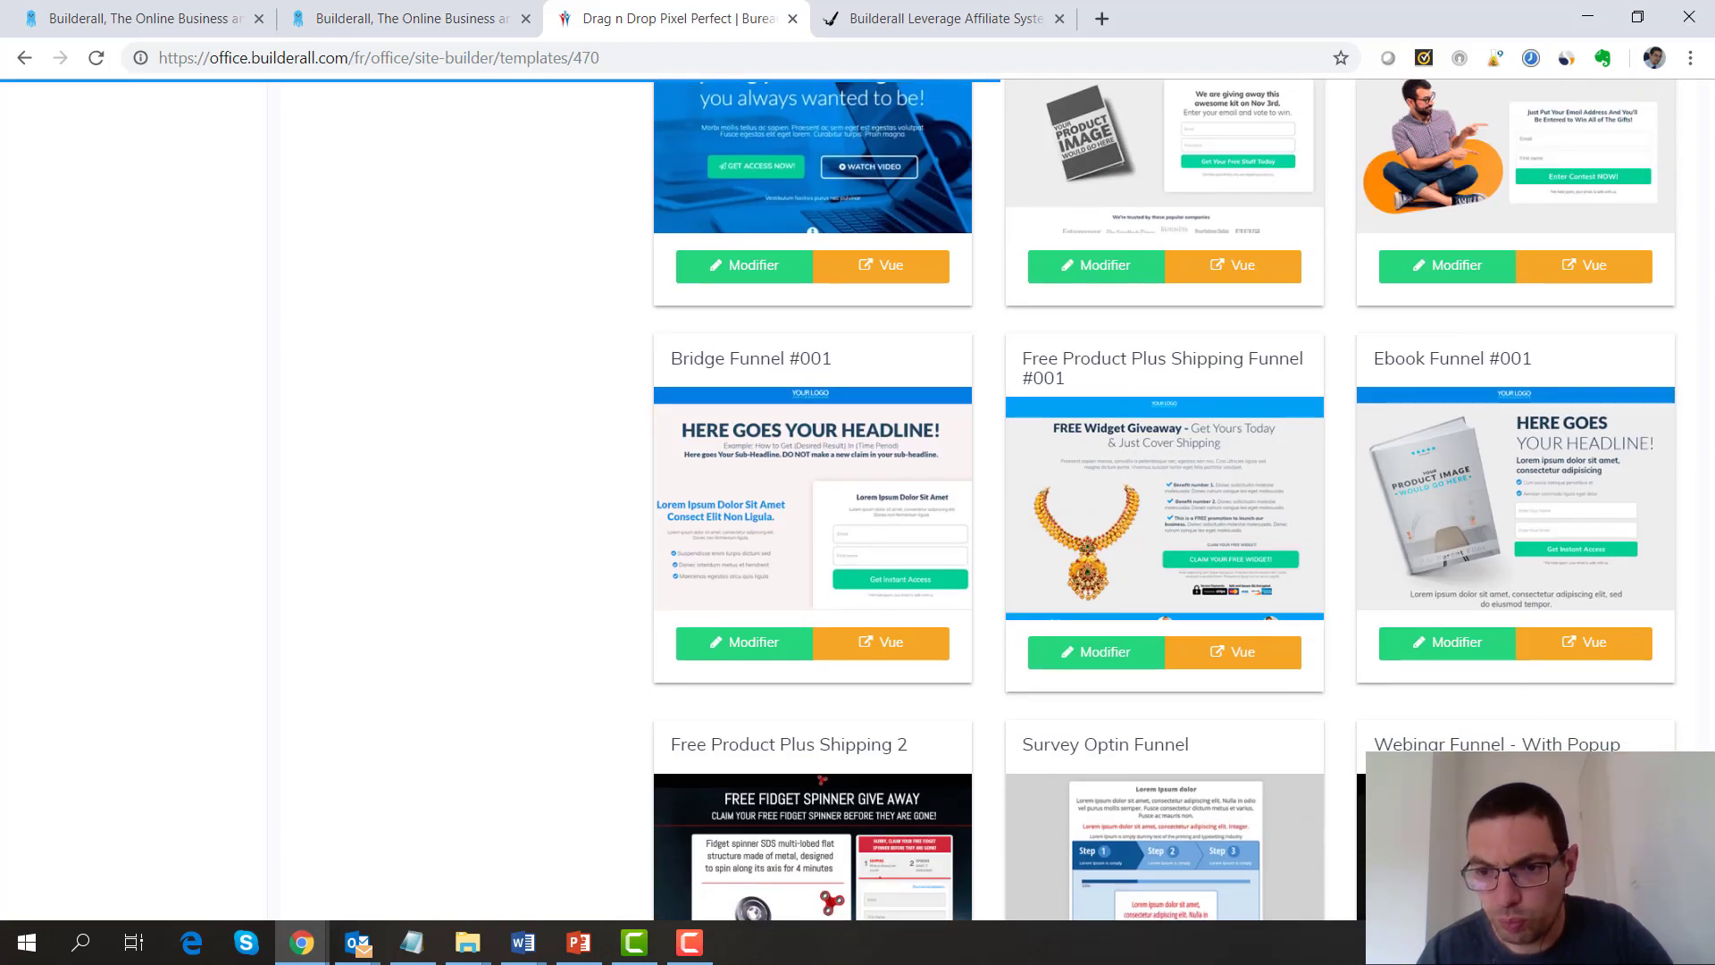
scroll(1164, 500, down, 2)
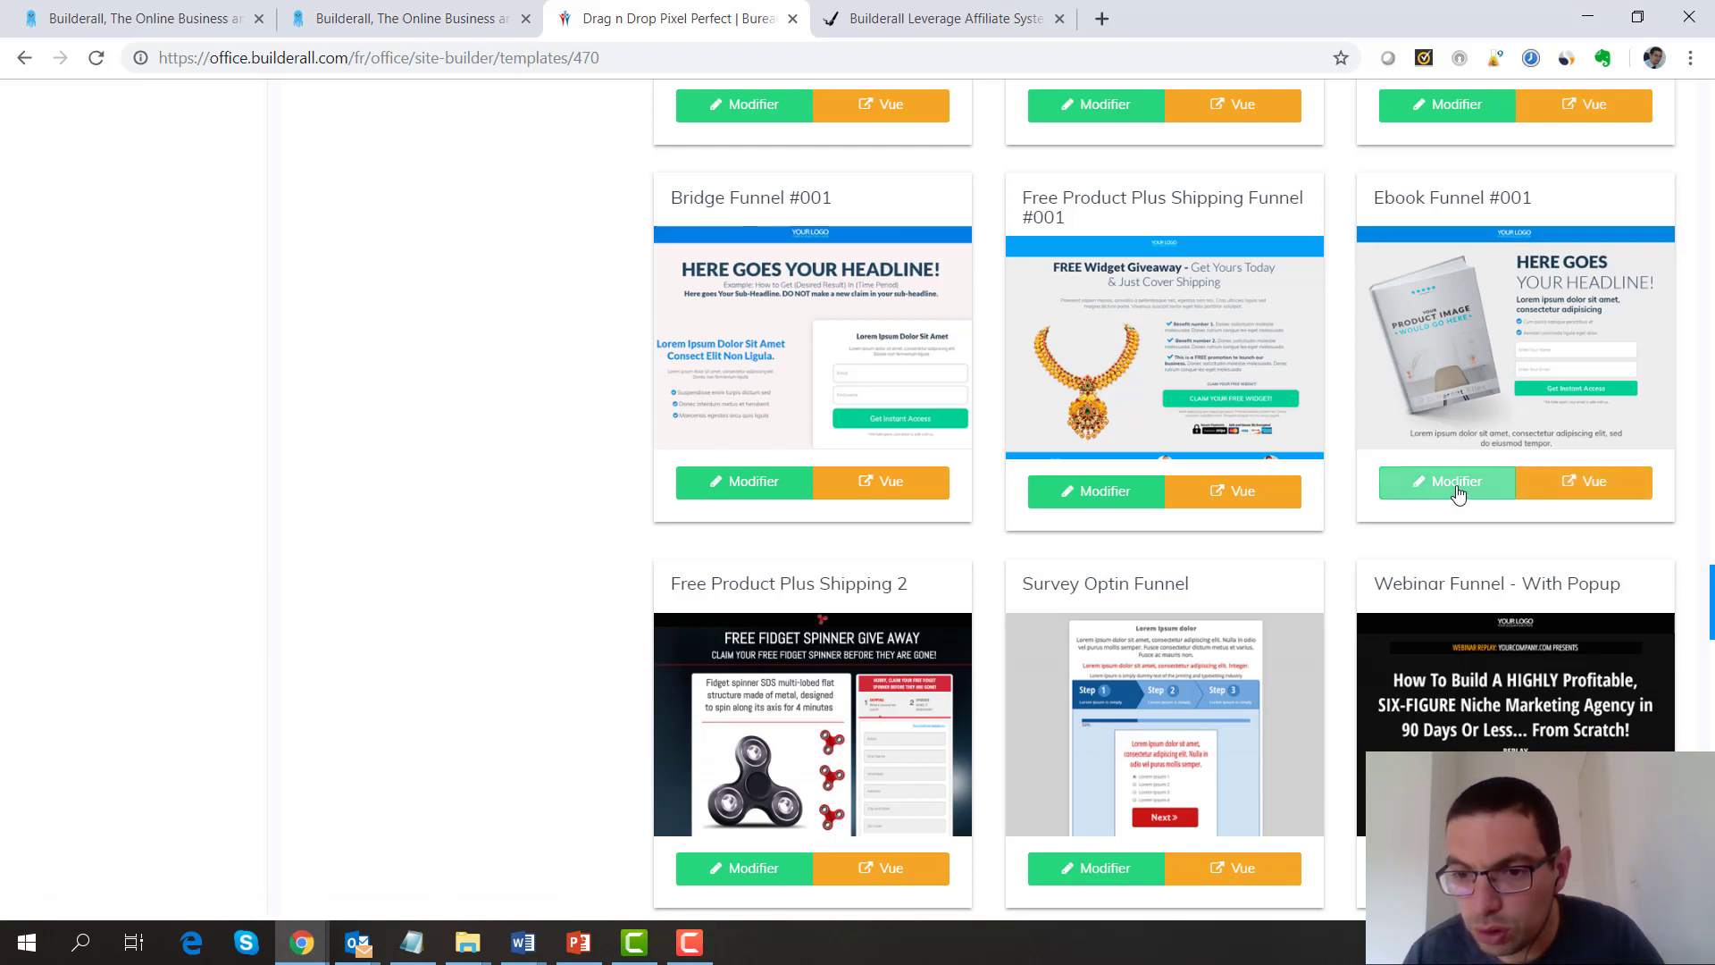
Open the Ebook Funnel #001 template and register the site as 'ebook-exemple'
click(1457, 494)
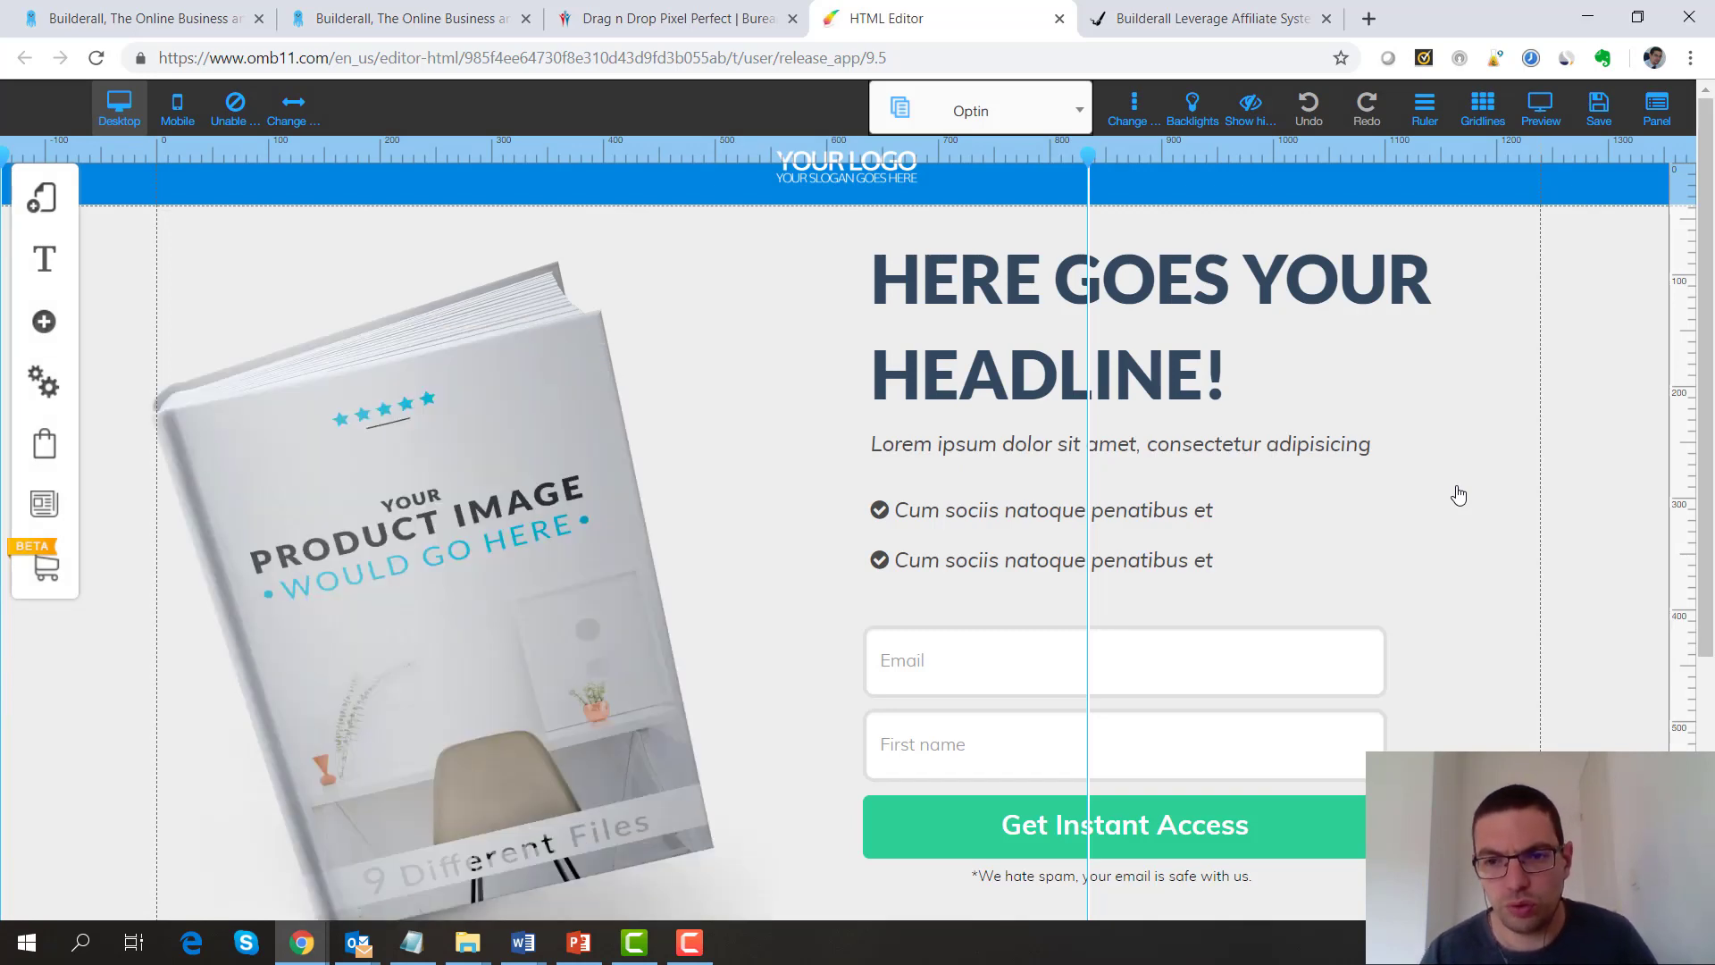
click(1593, 125)
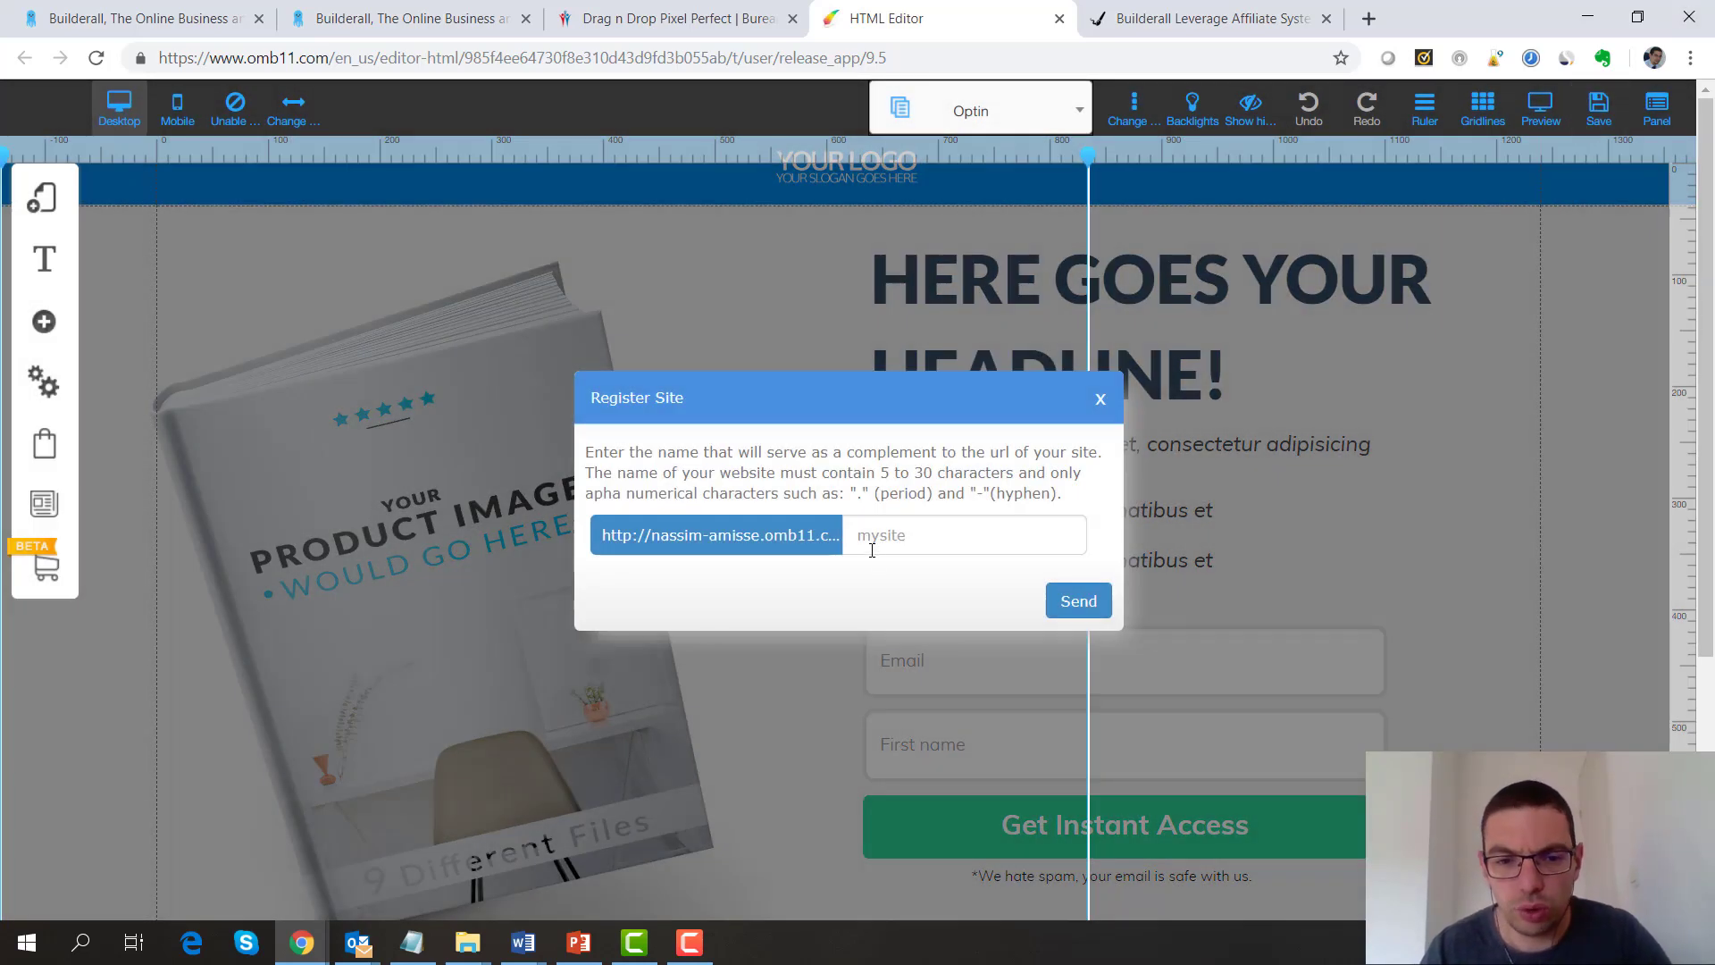
click(911, 548)
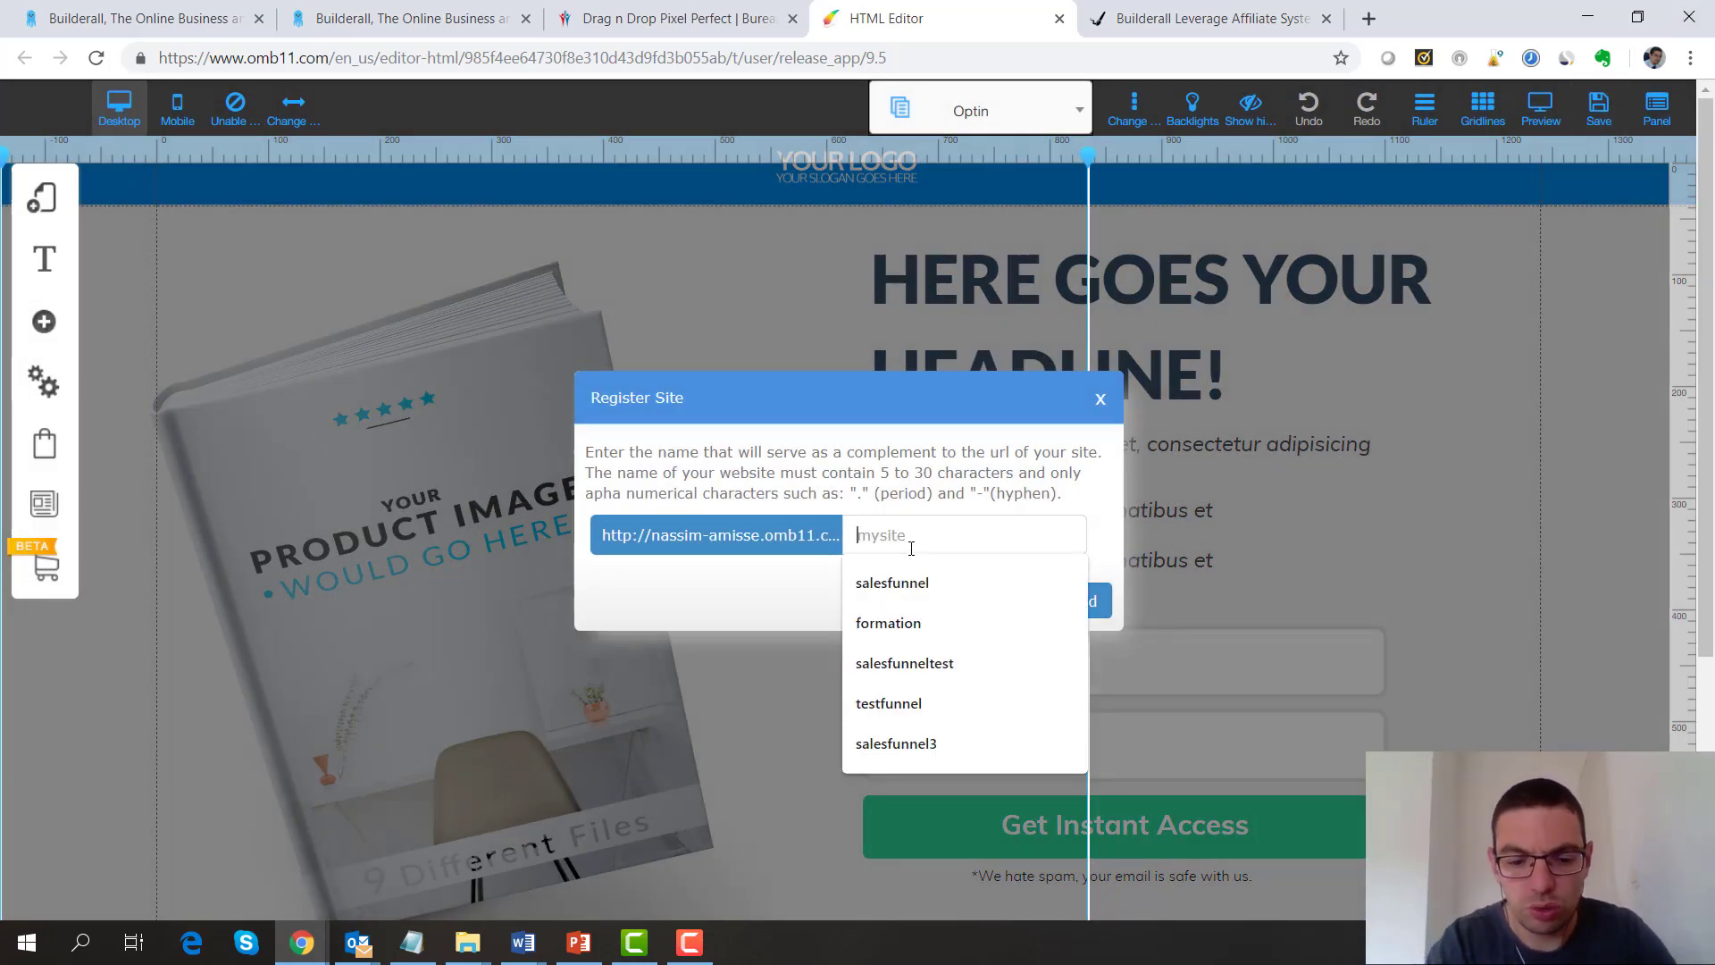
text(ebook)
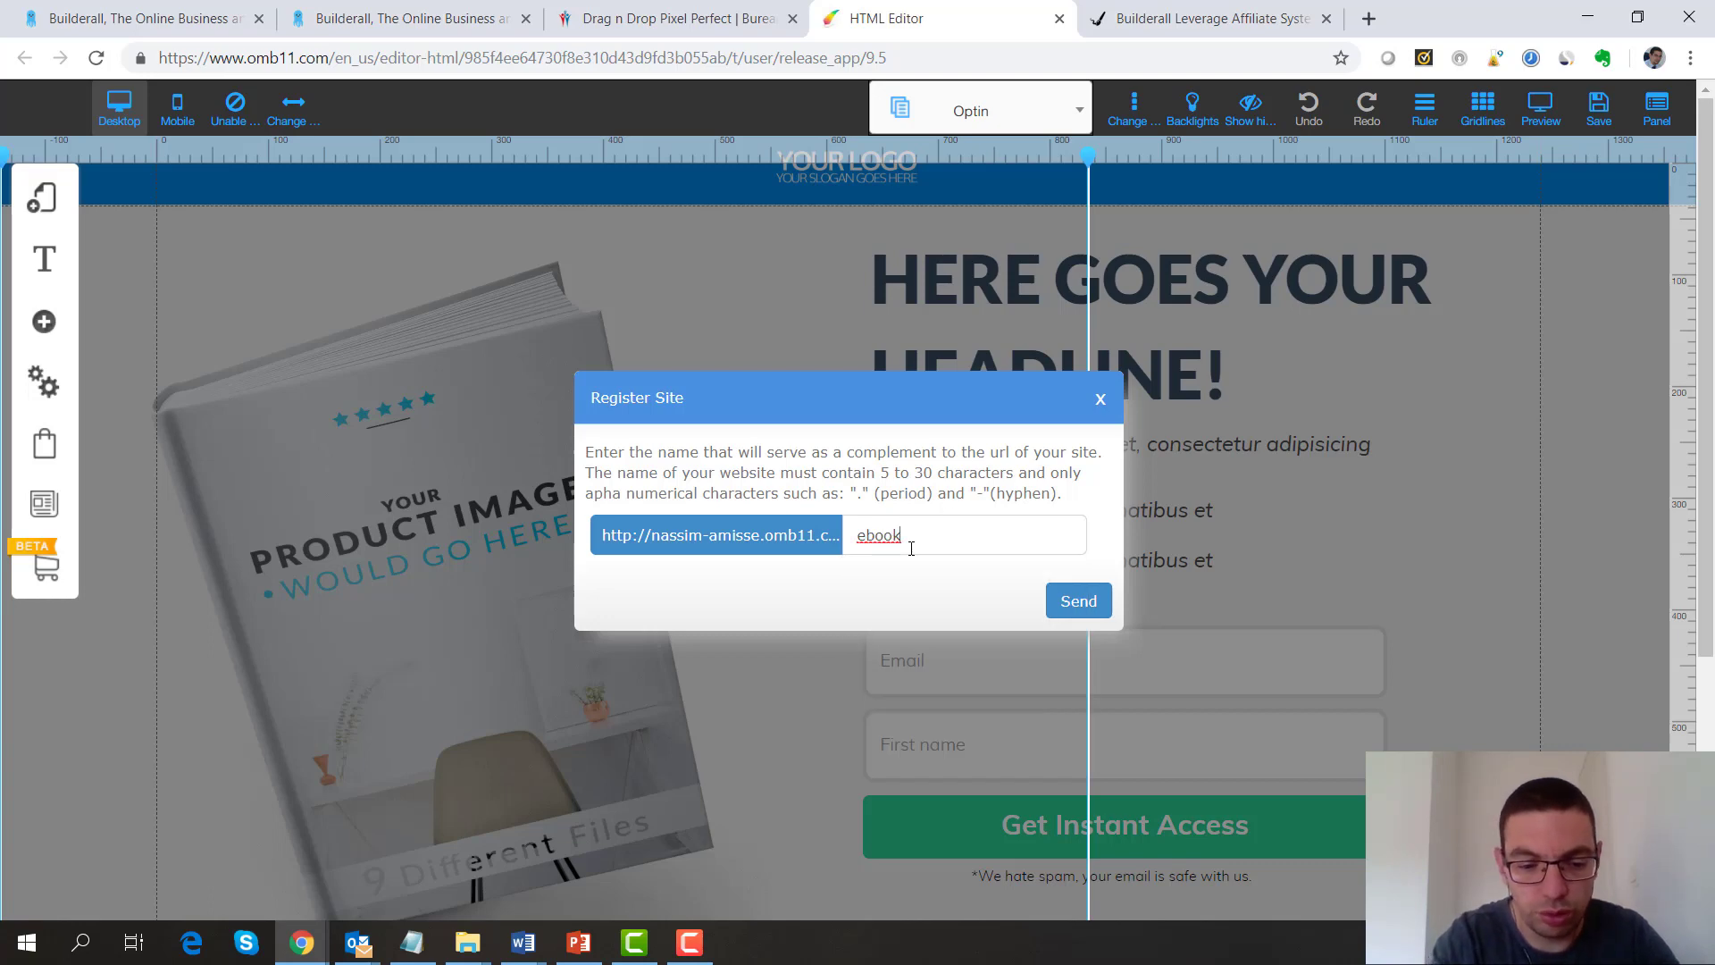
text(-exemple)
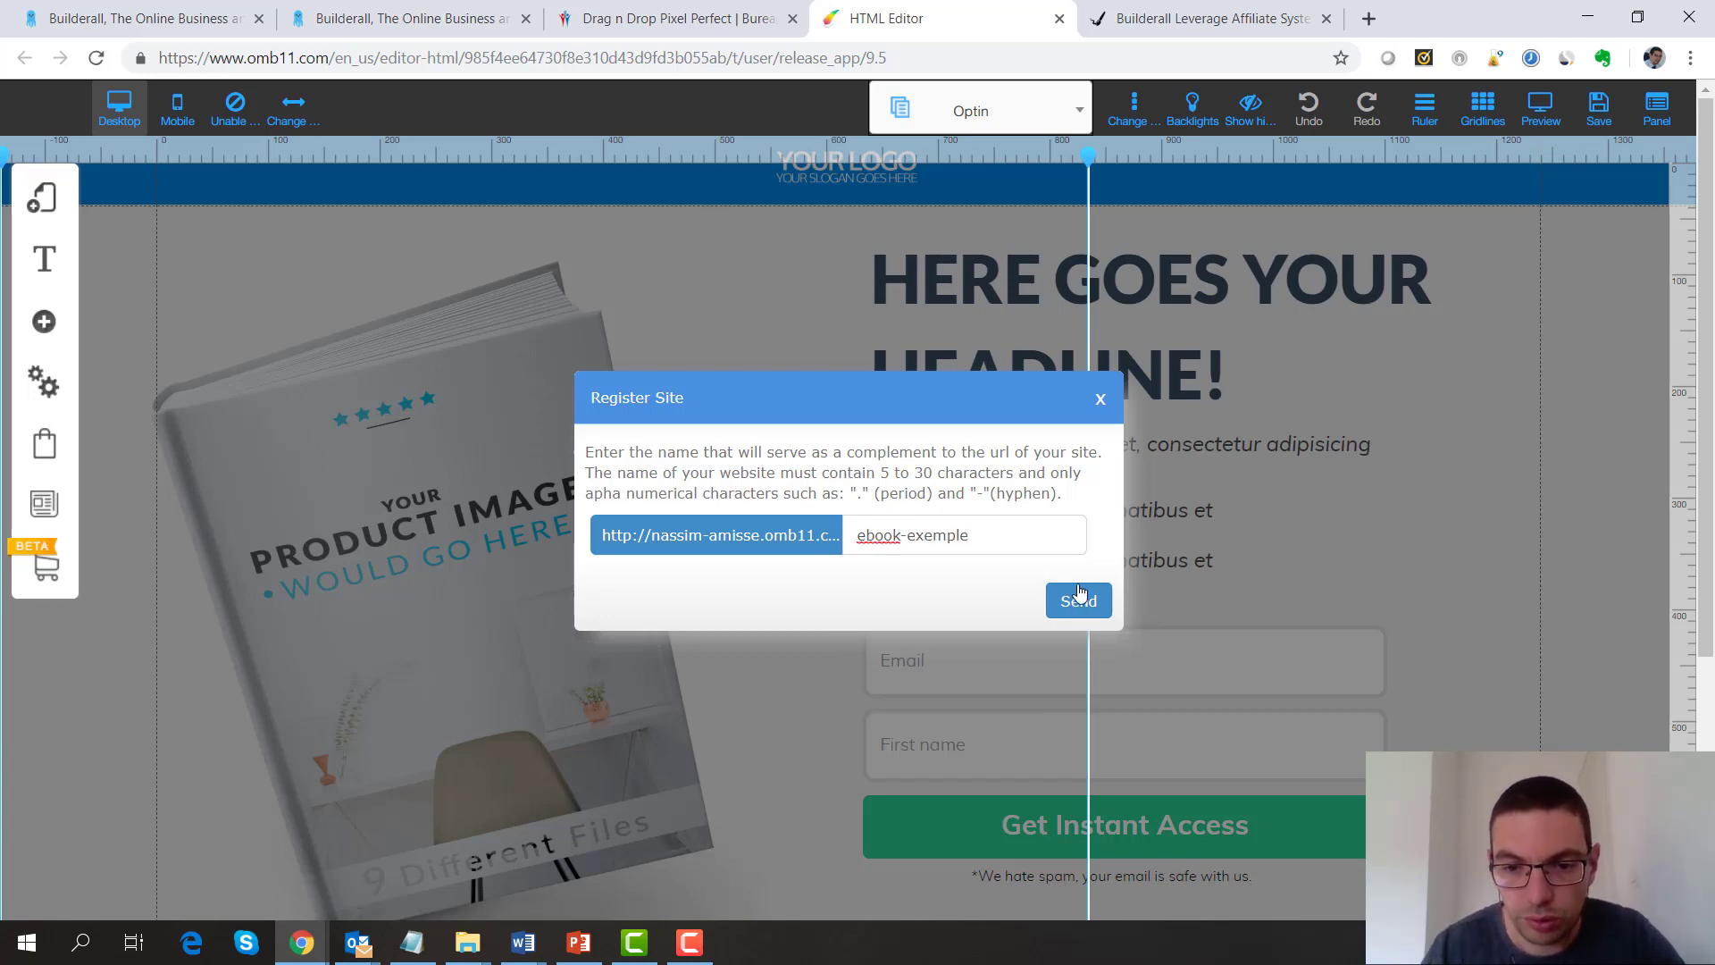
click(1079, 593)
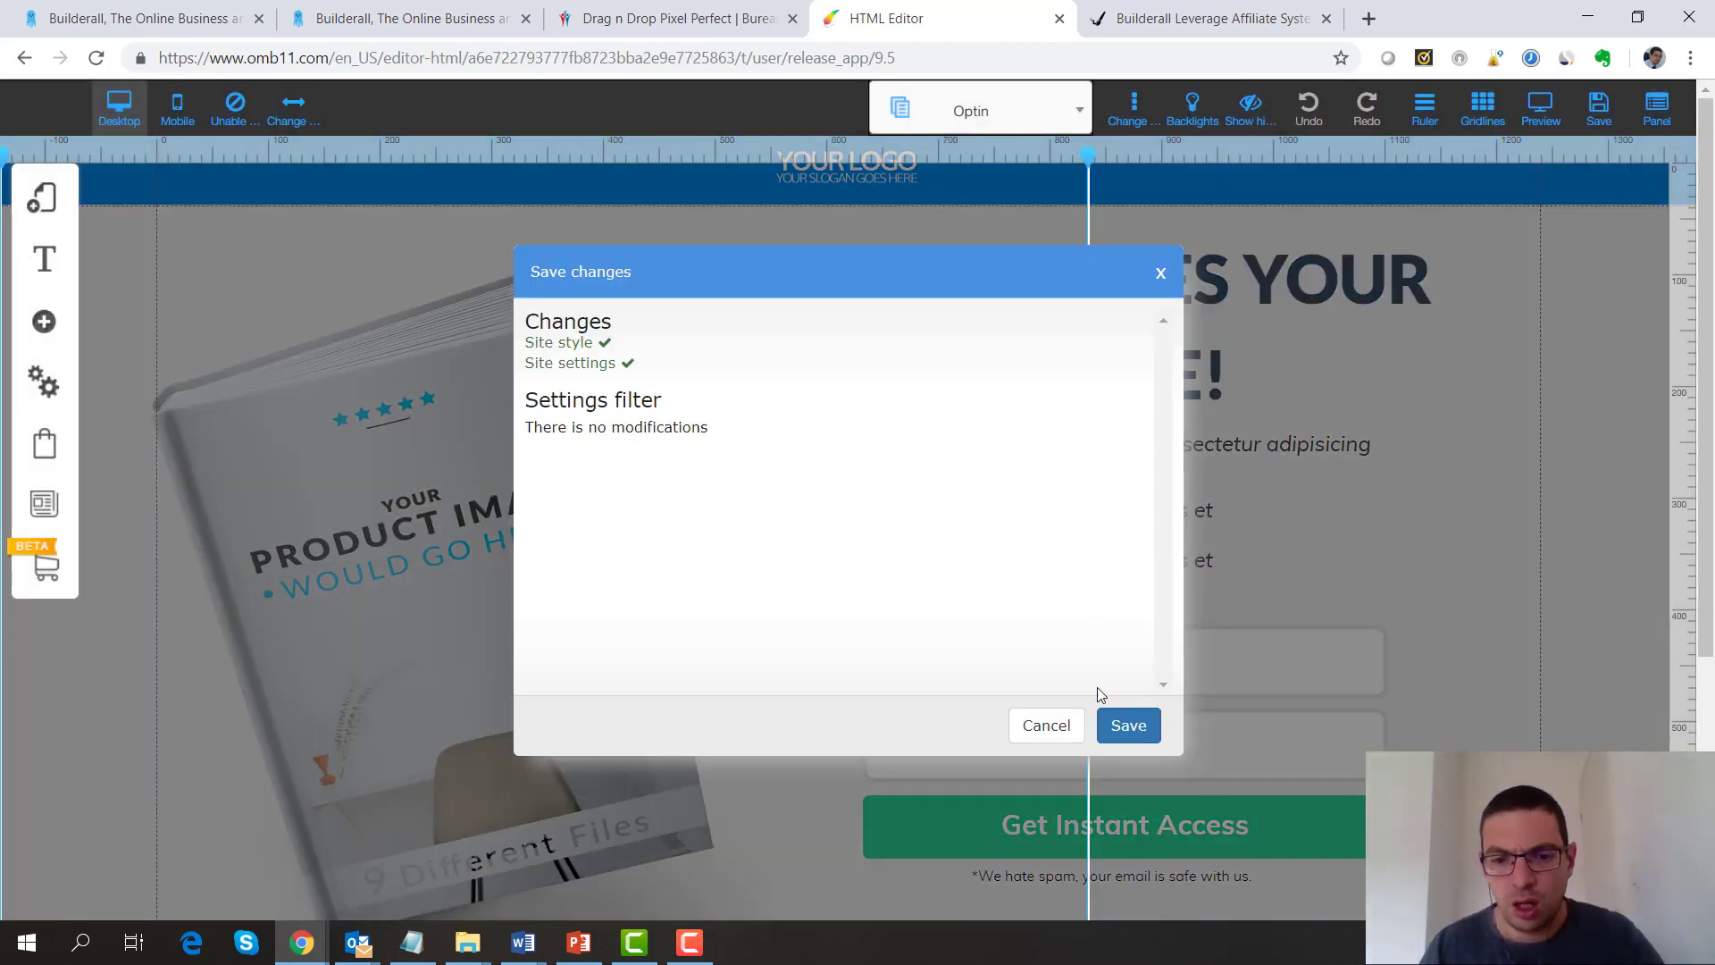
Confirm saving, dismiss the saved alert, and select the opt-in form
click(1110, 725)
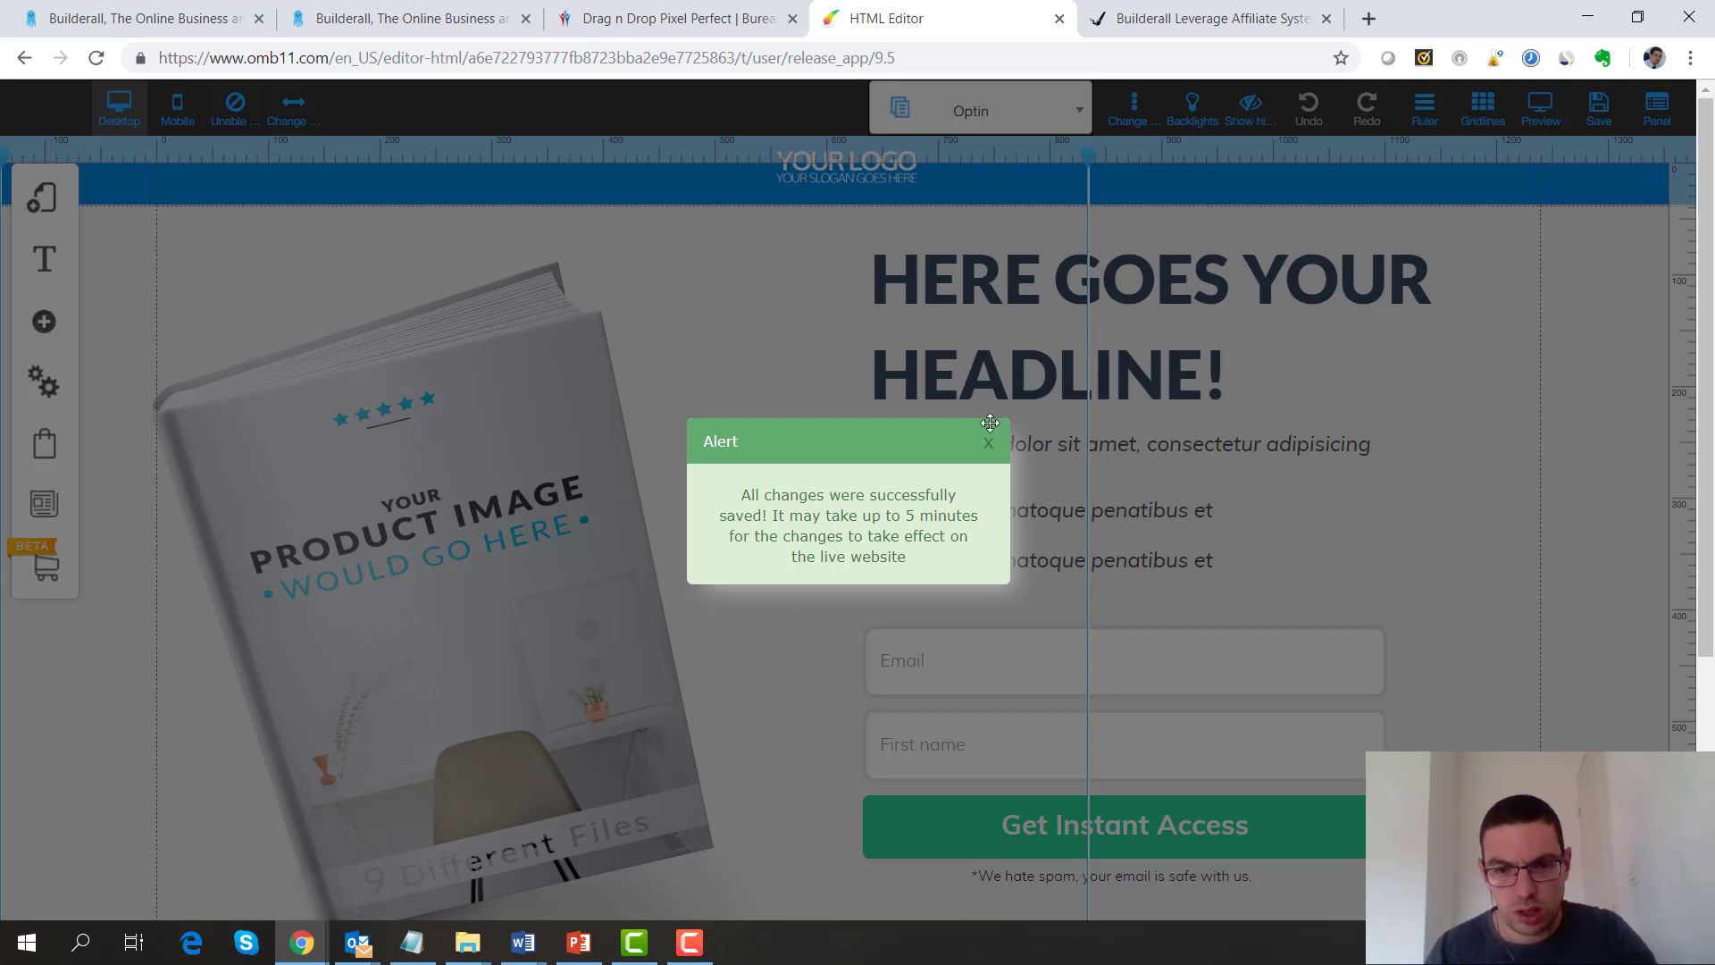
click(989, 445)
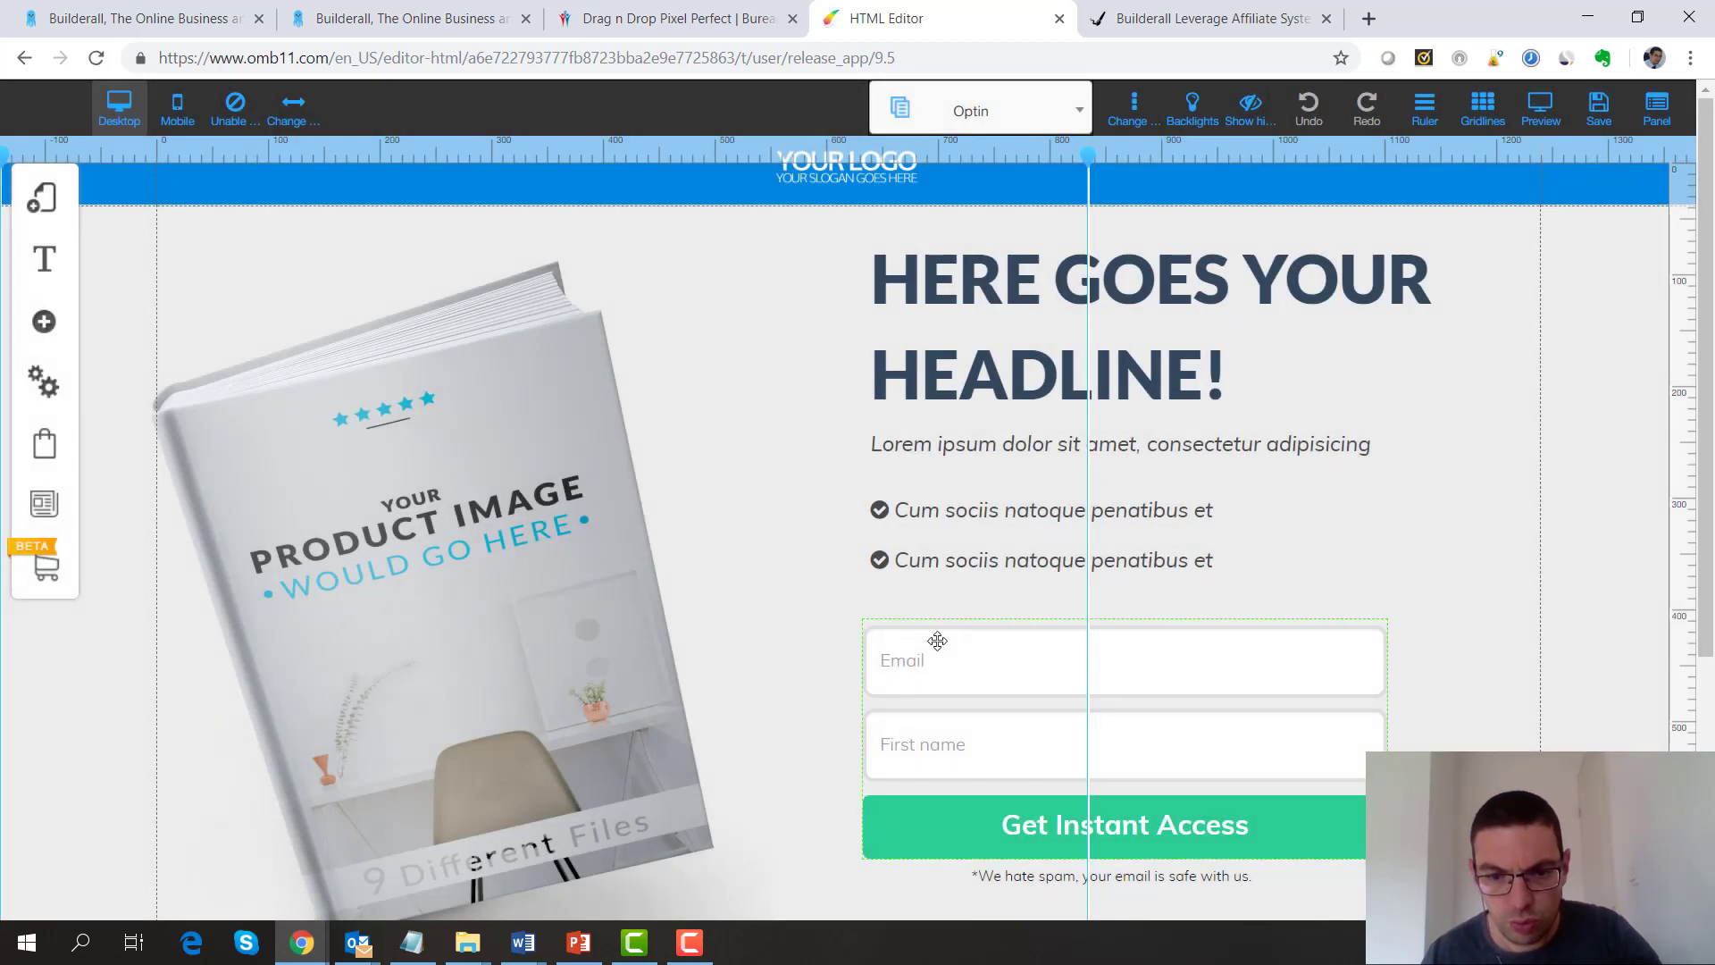
click(937, 641)
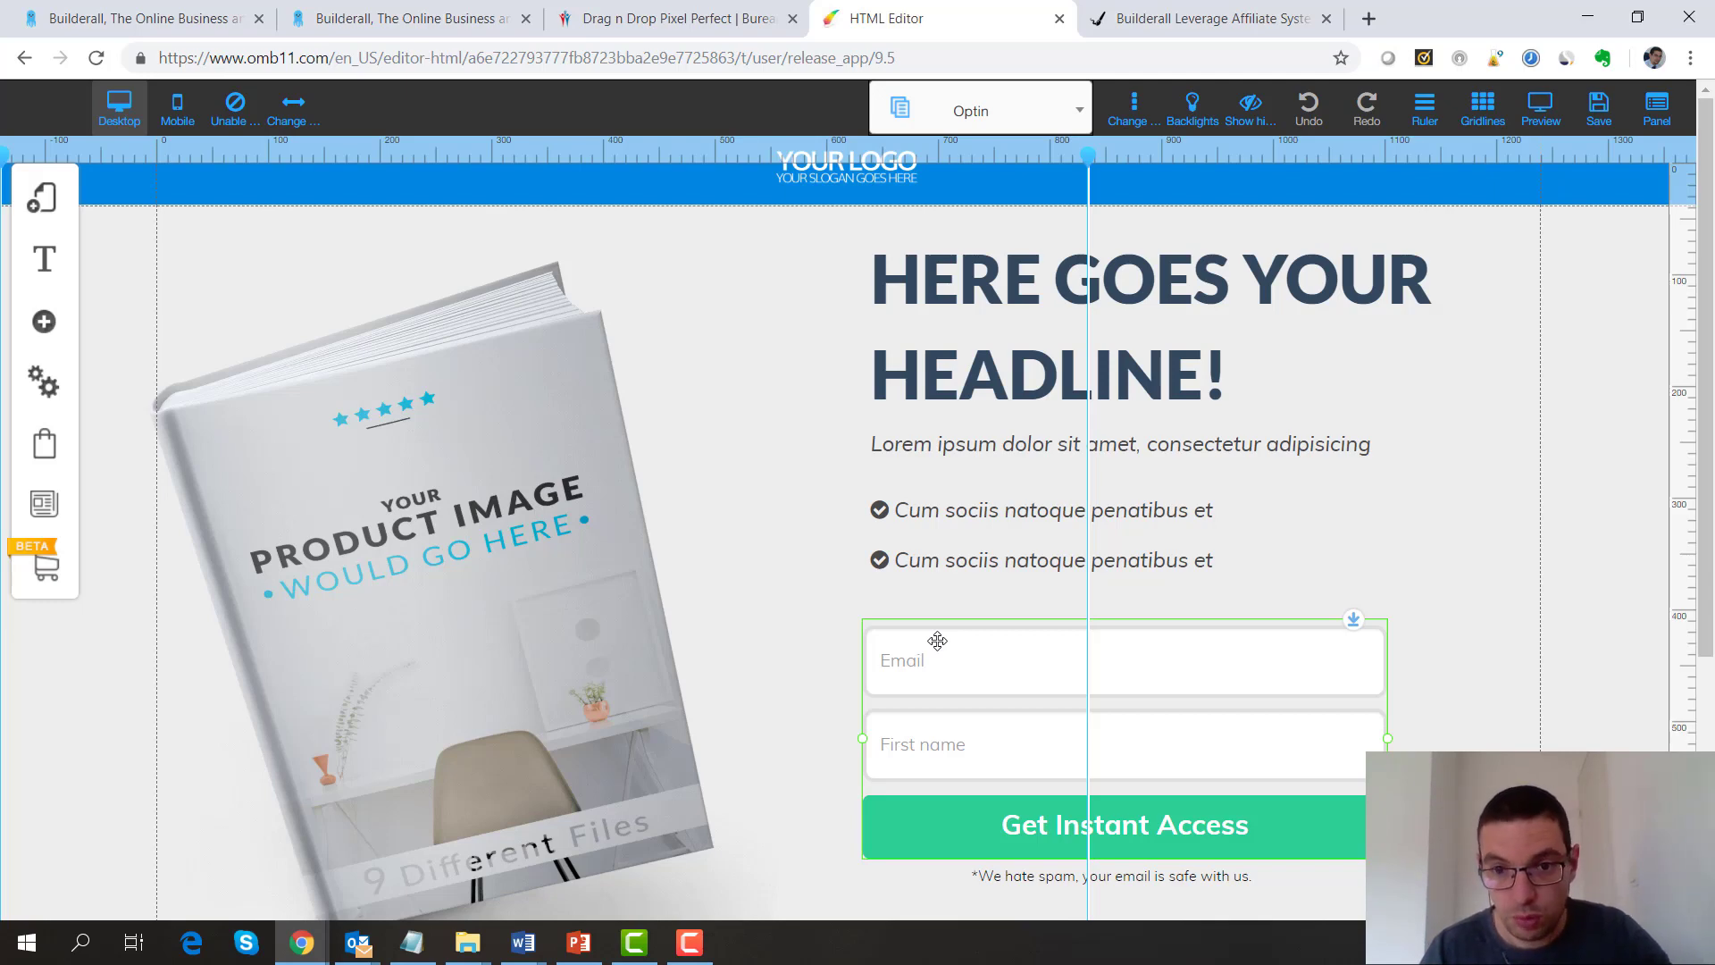
Change the opt-in form's button text from 'Get Instant Access' to 'Je m'inscris !'
click(937, 640)
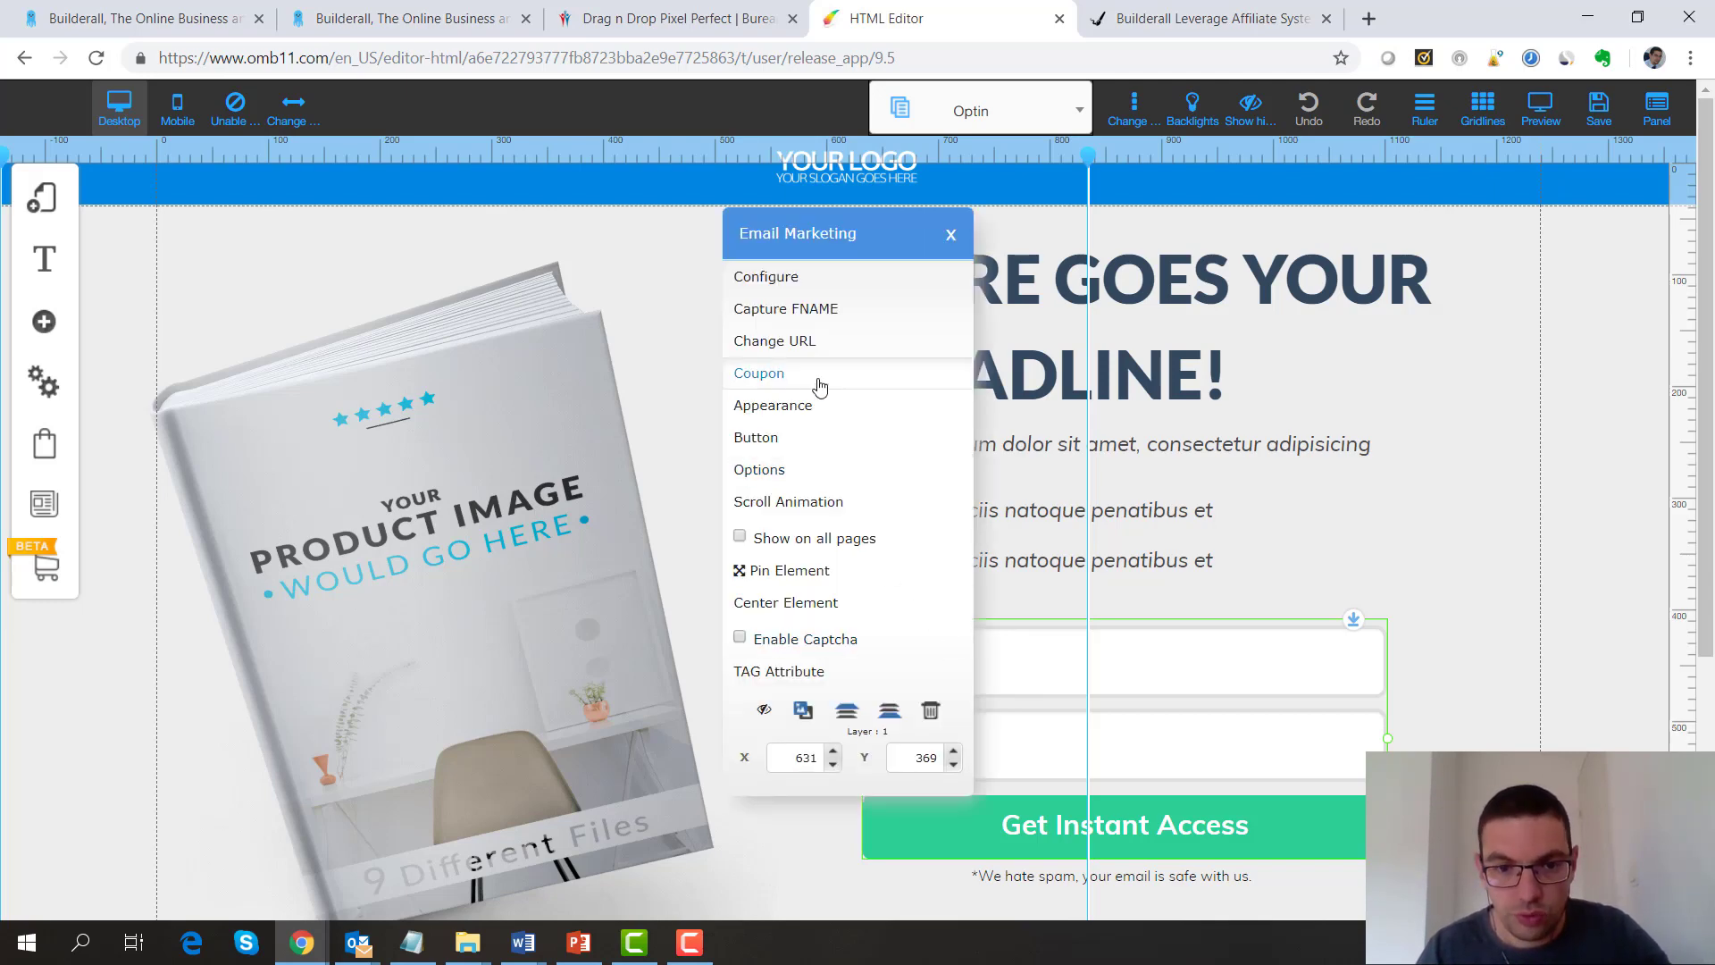
click(755, 437)
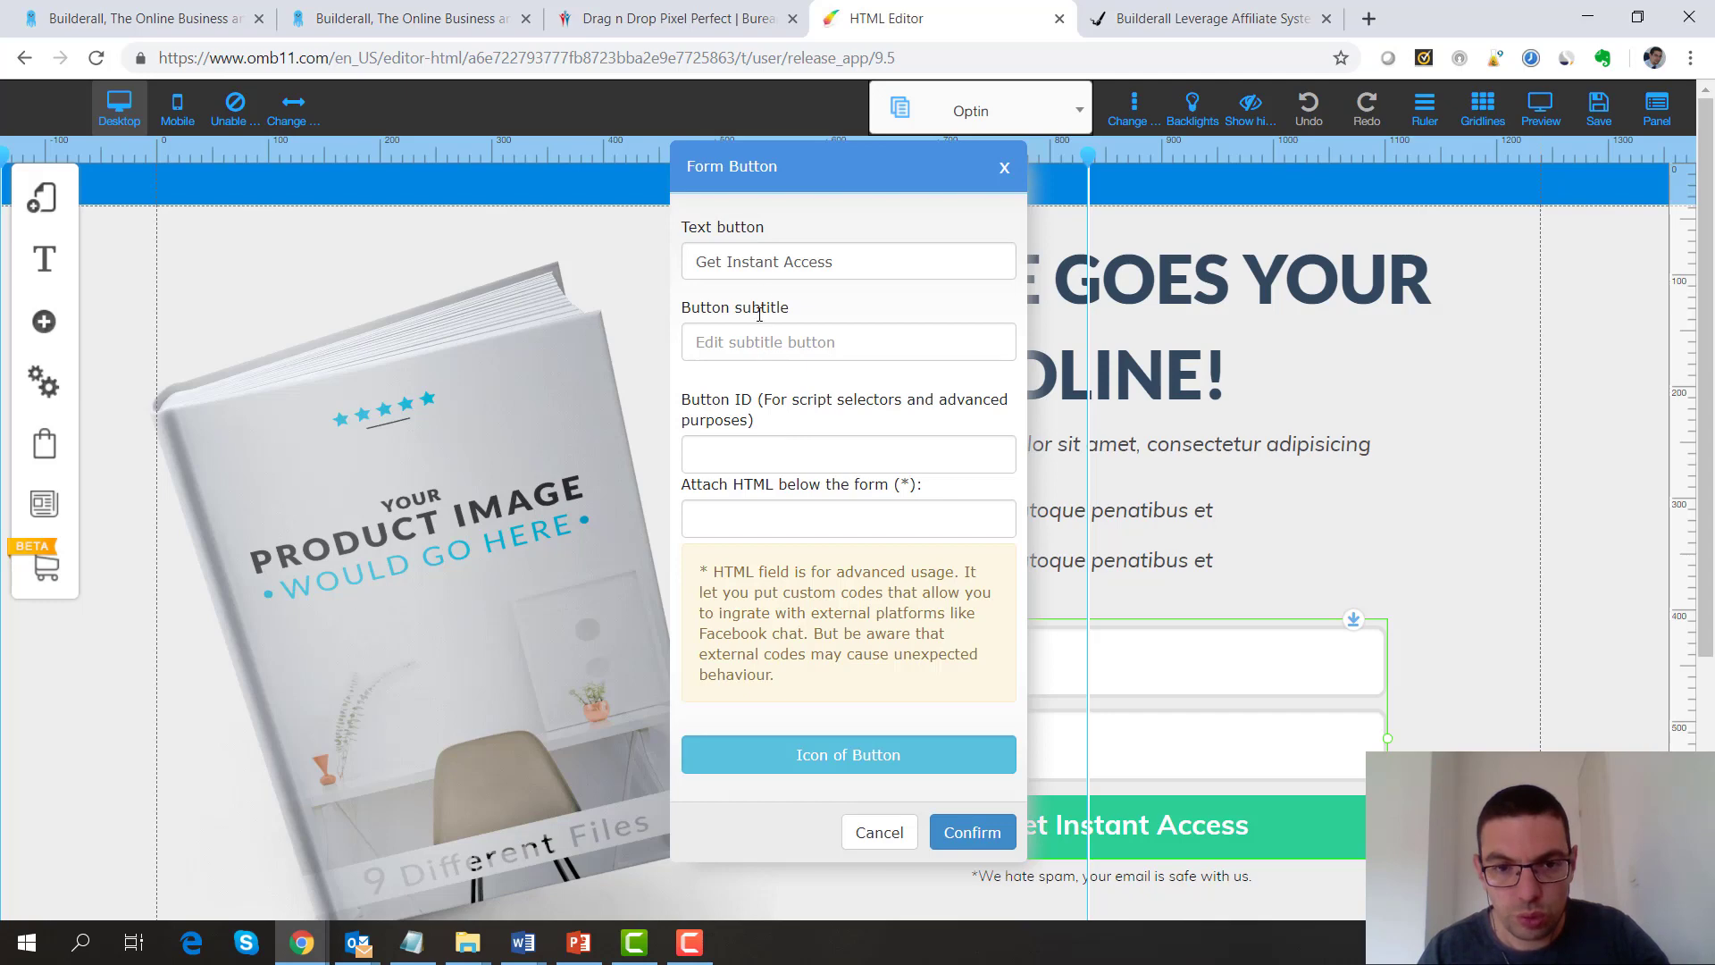
drag(833, 263, 486, 181)
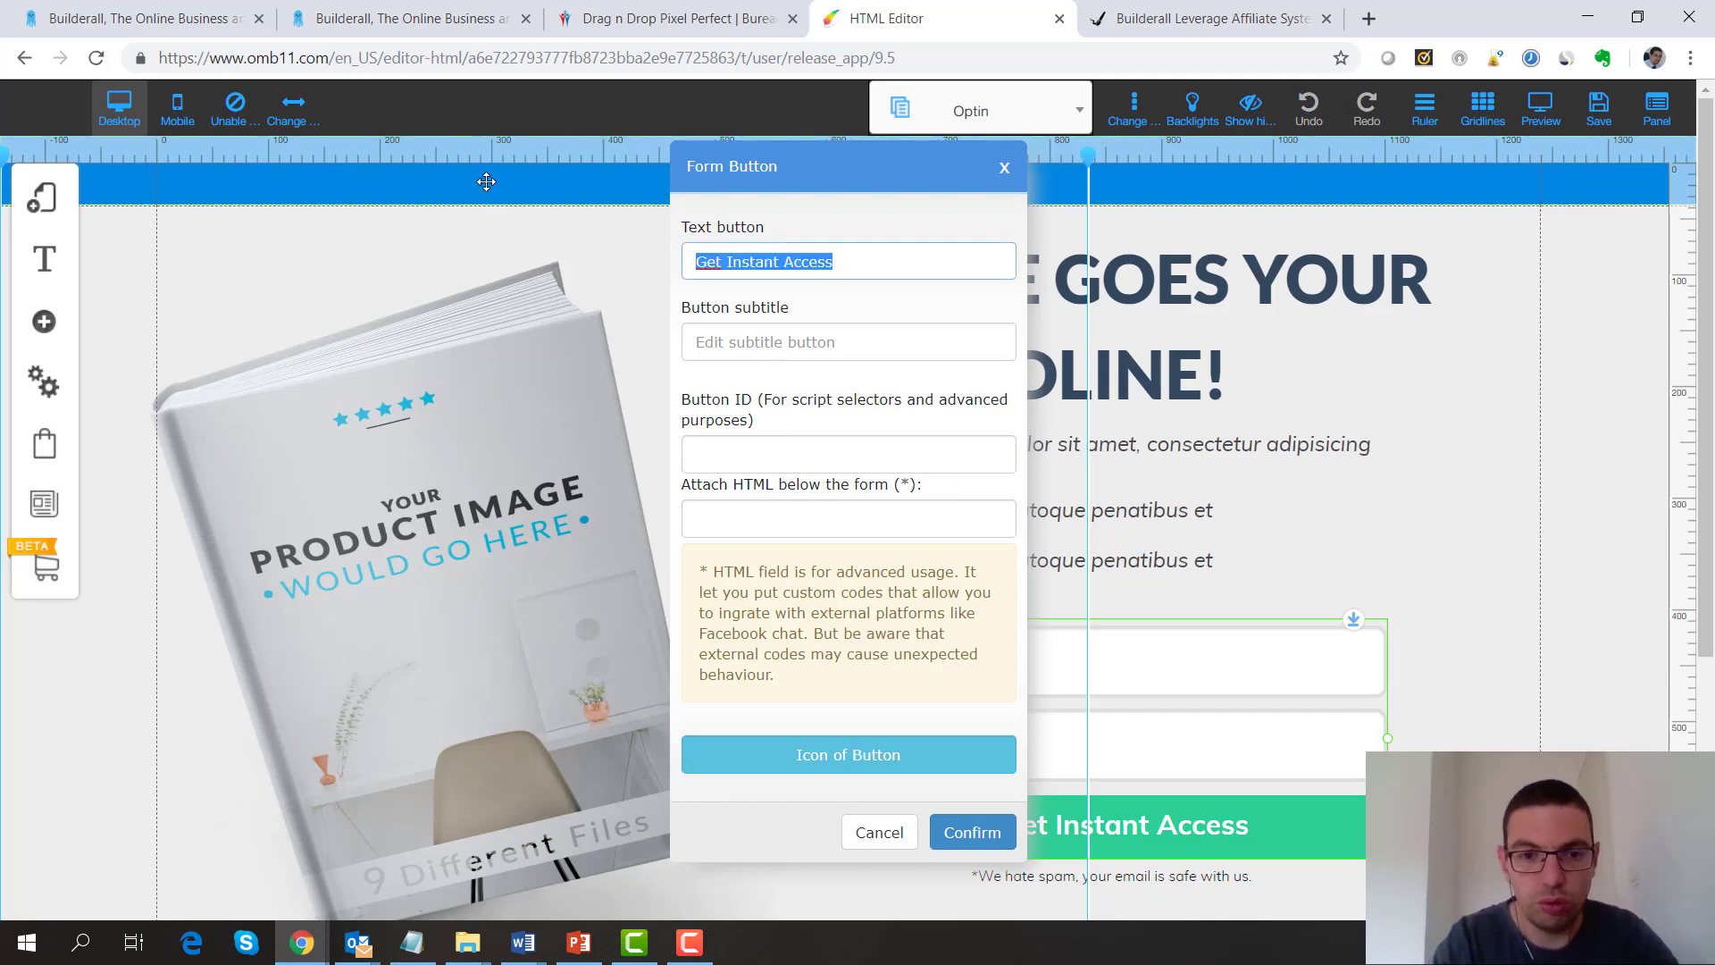
text(Je m'inscris !)
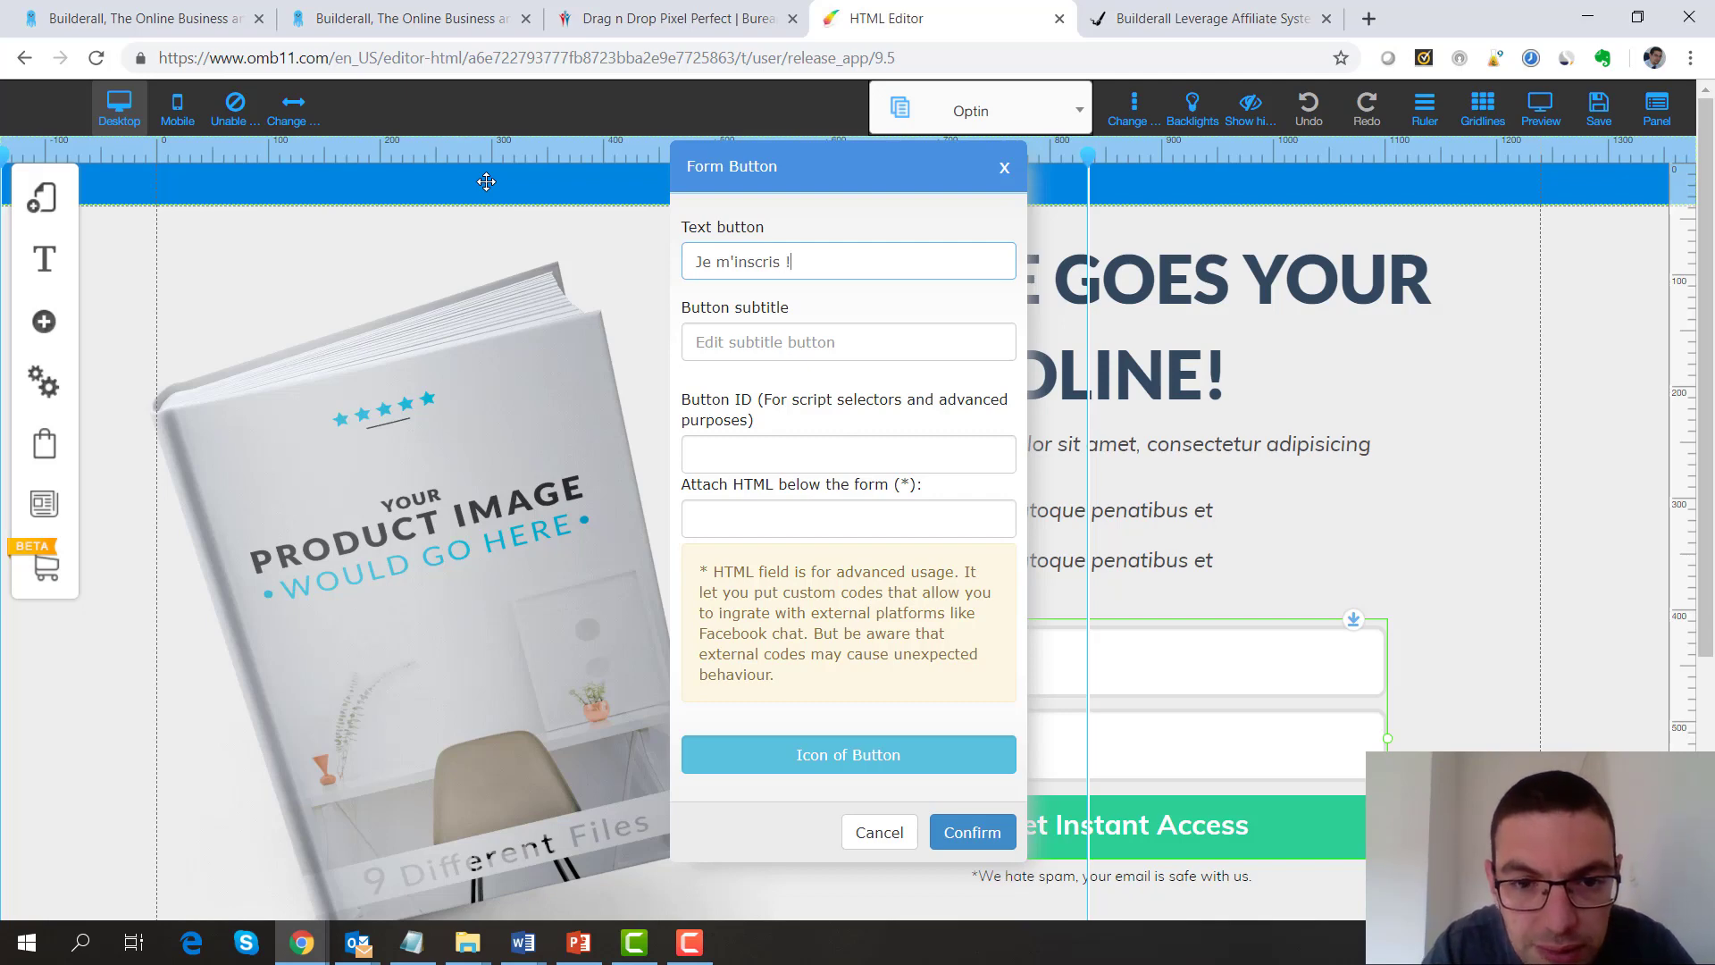
click(952, 832)
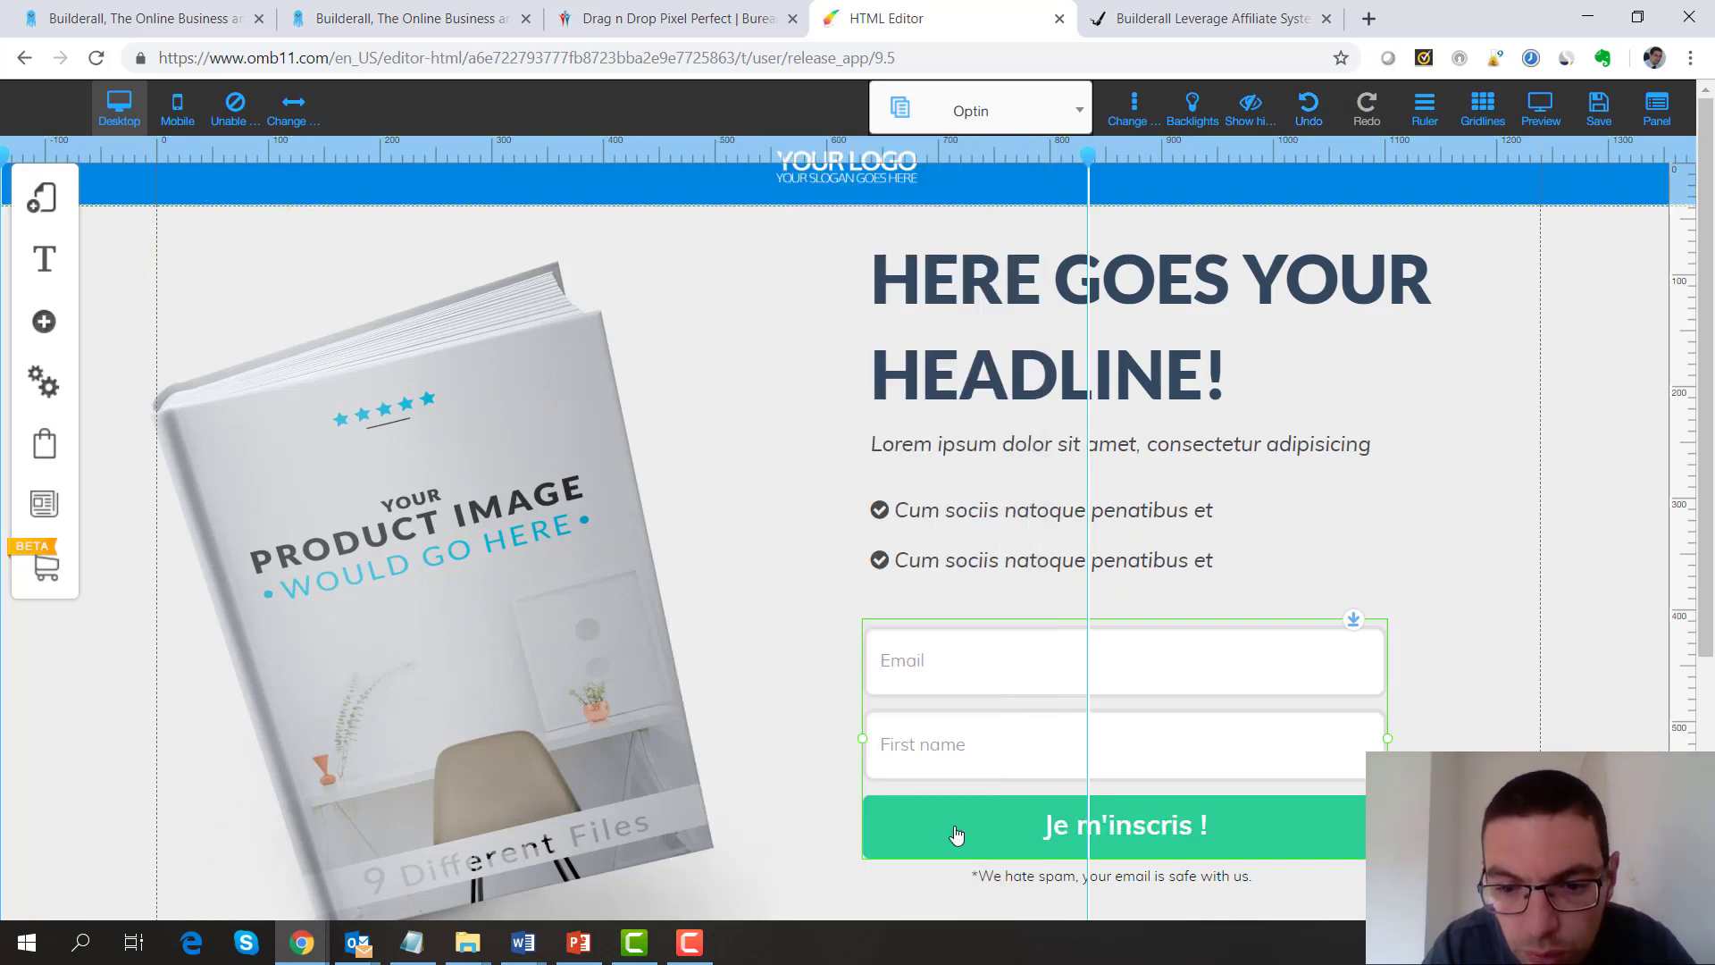
click(942, 705)
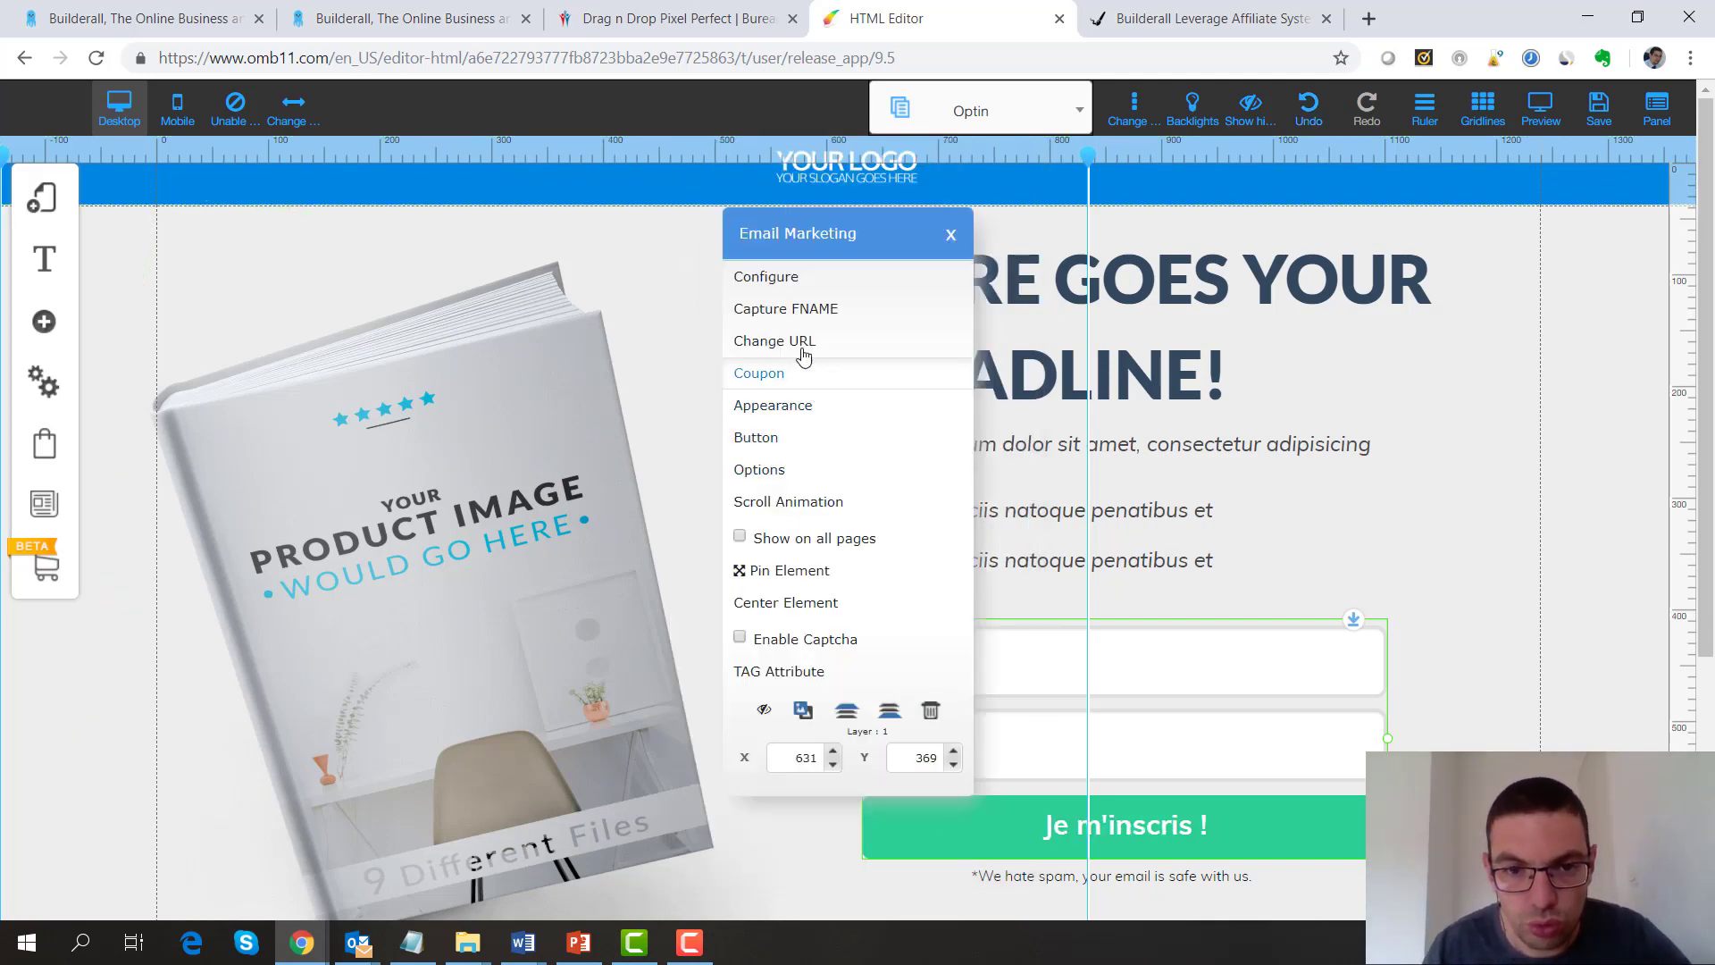
Check the email marketing options under Other Platforms, closing without changes
click(778, 278)
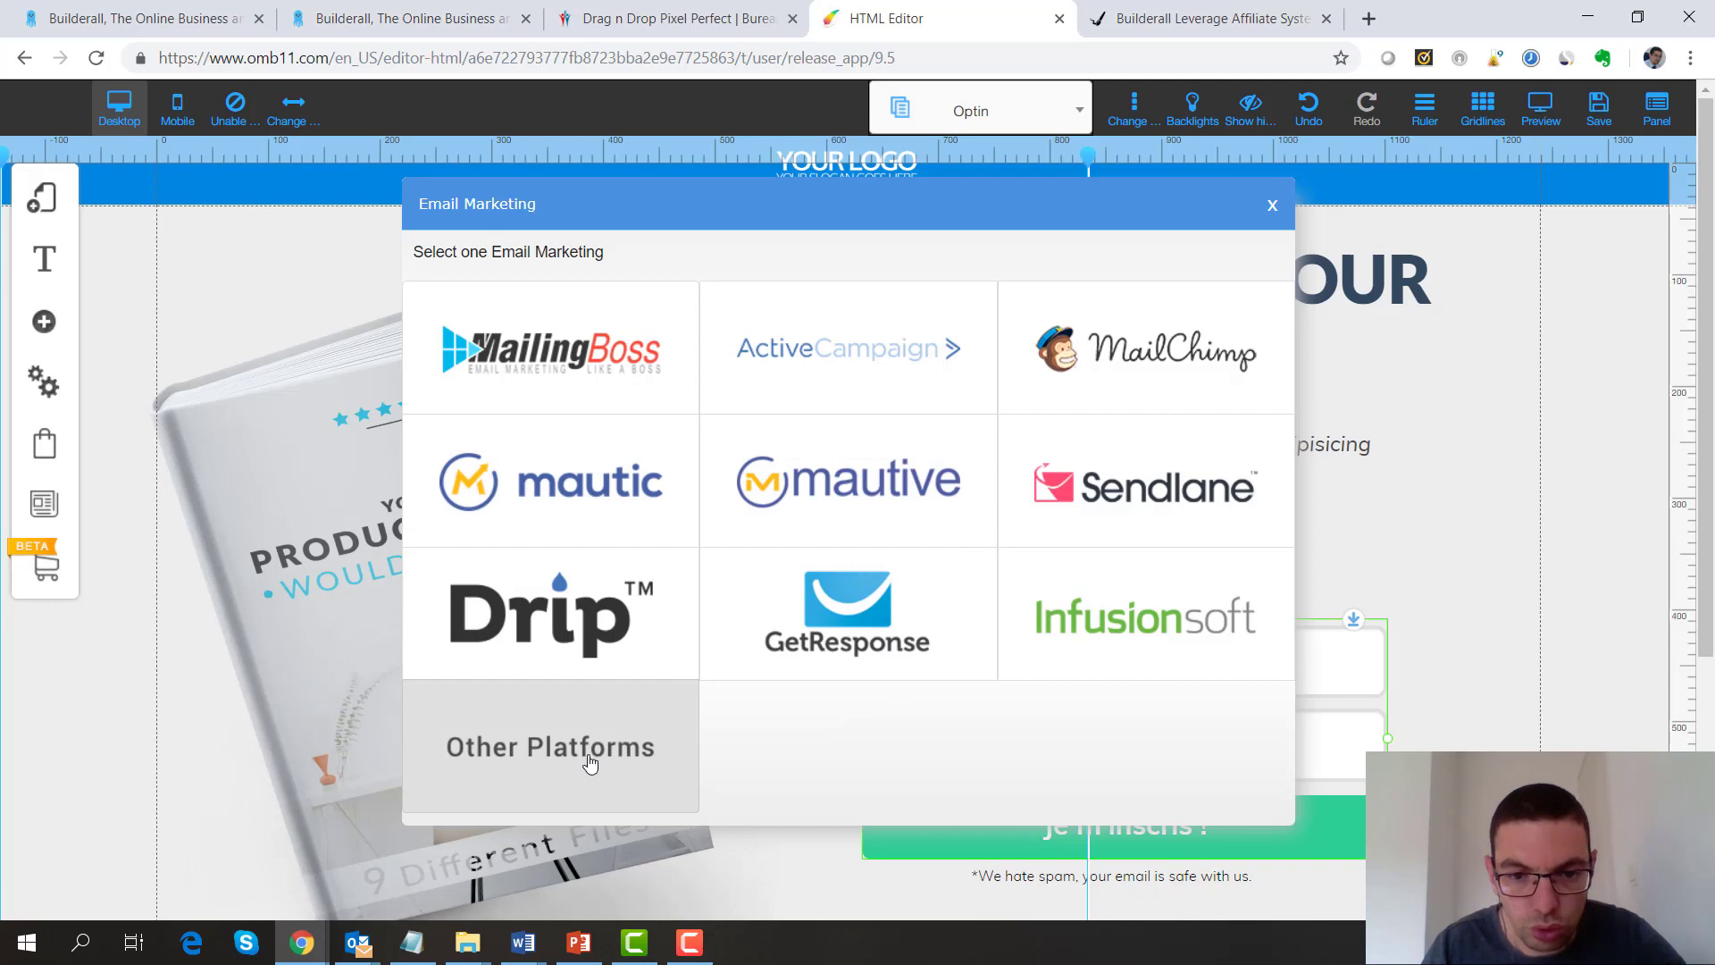
click(506, 776)
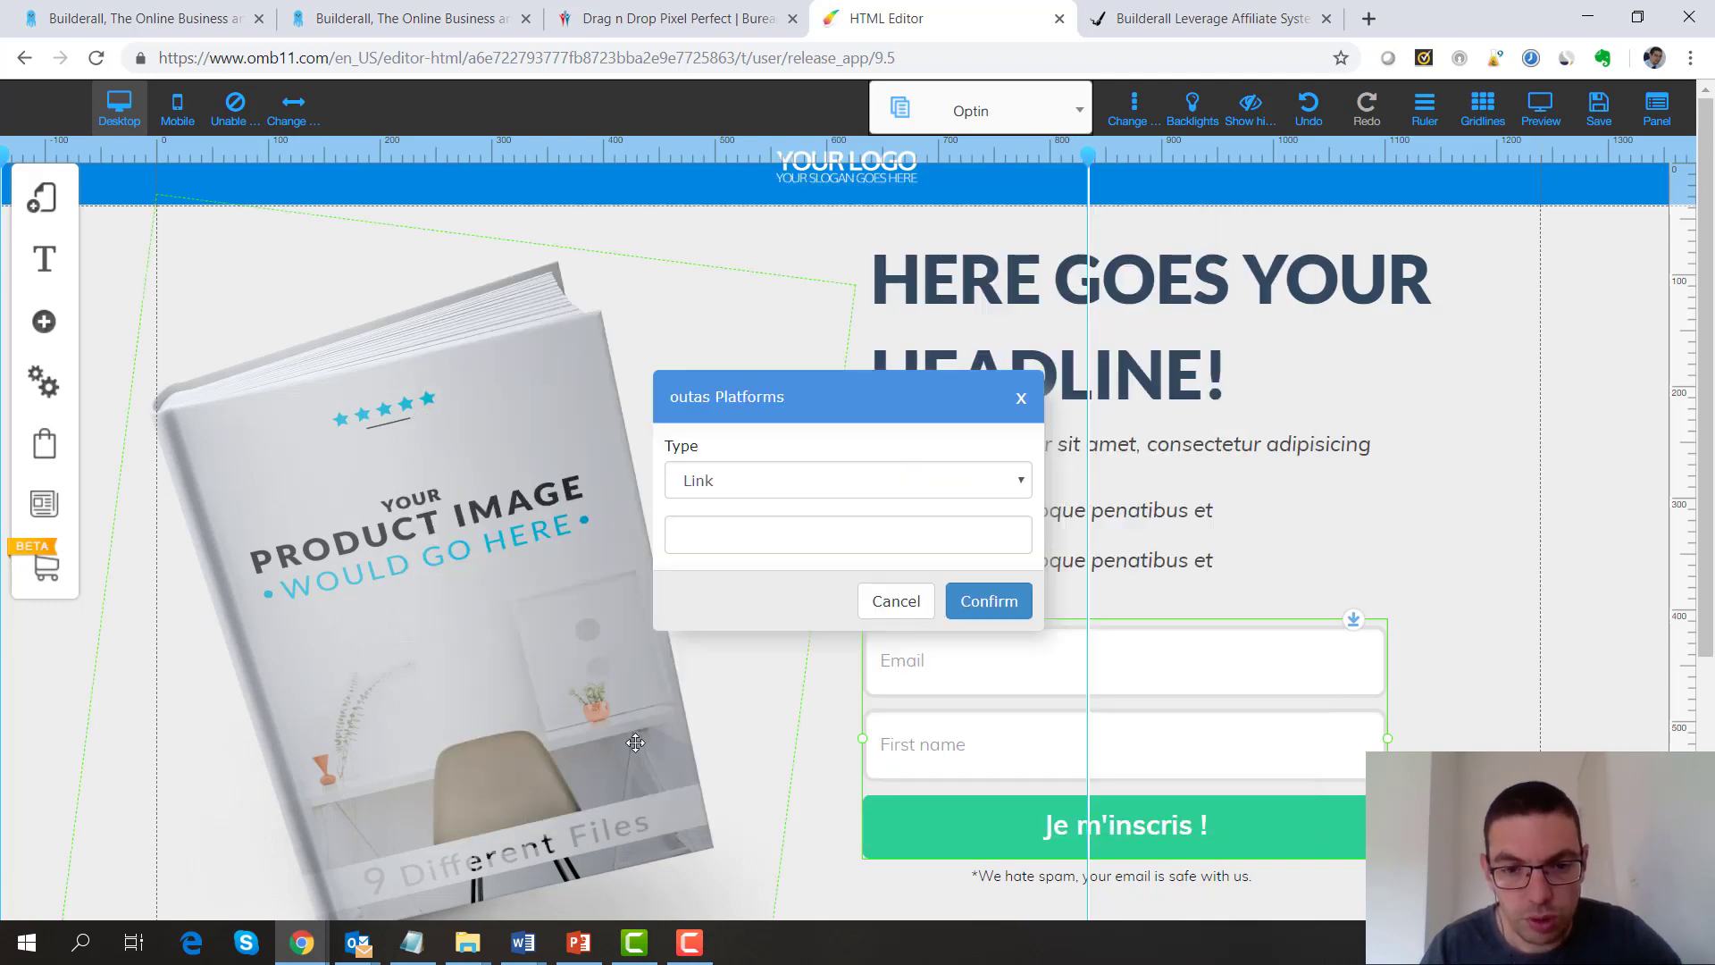
click(1022, 399)
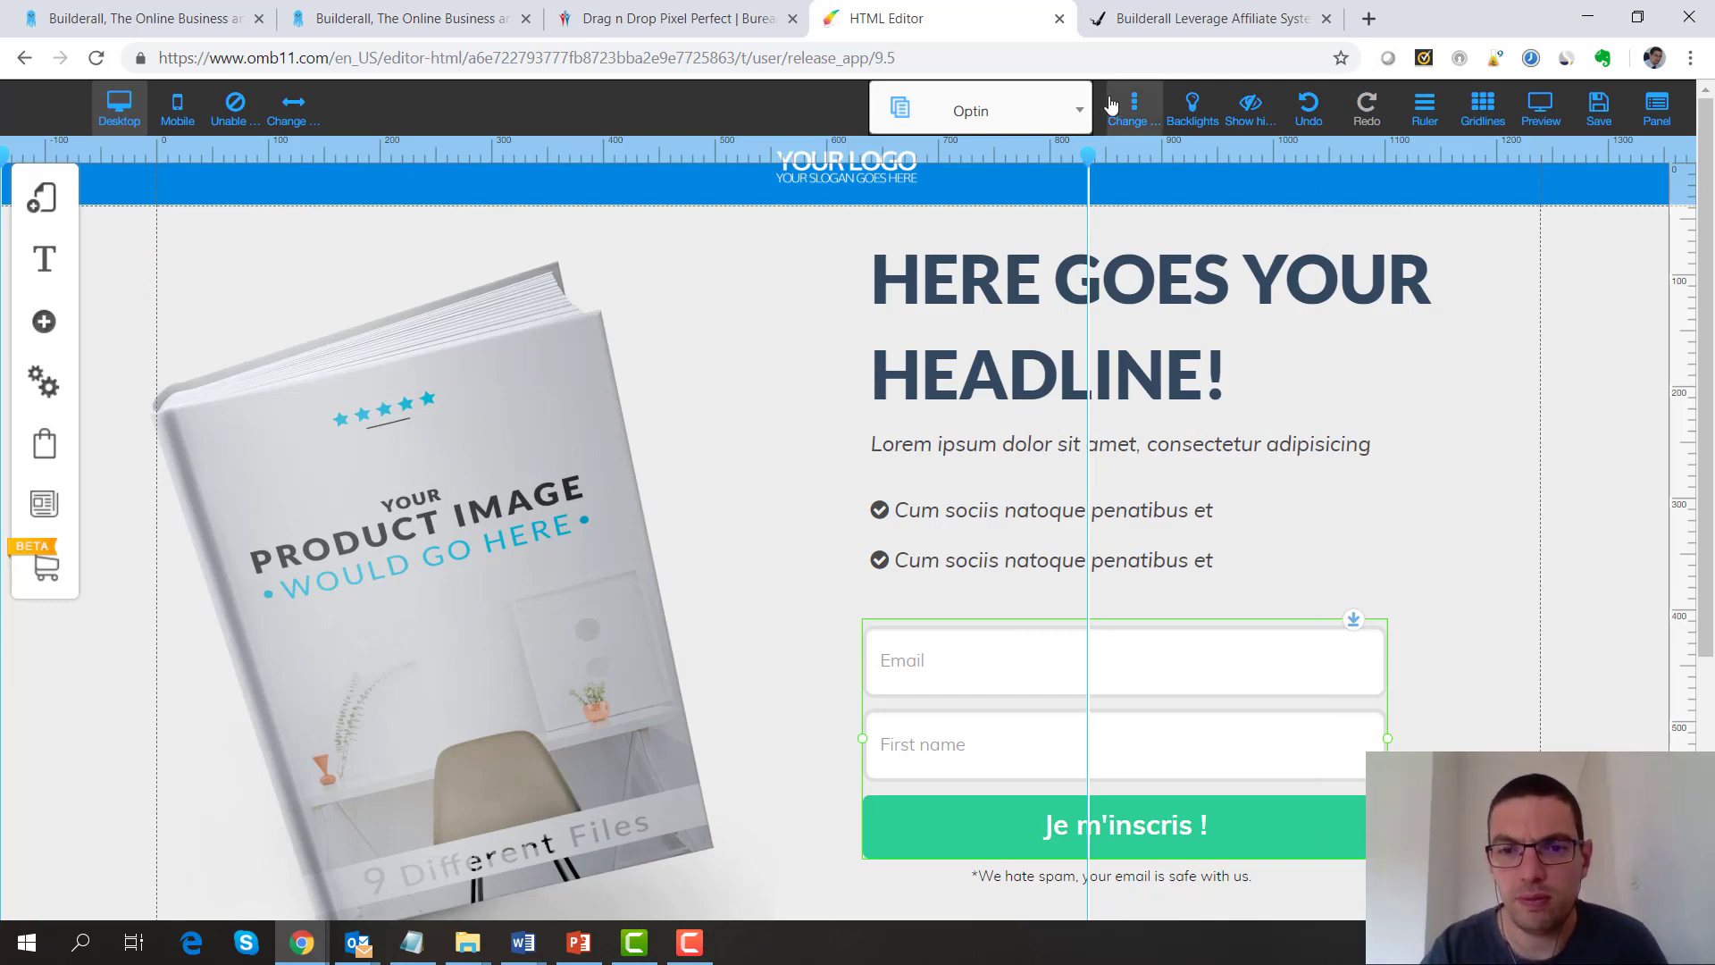
Open the headline's text settings from its right-click menu
click(996, 296)
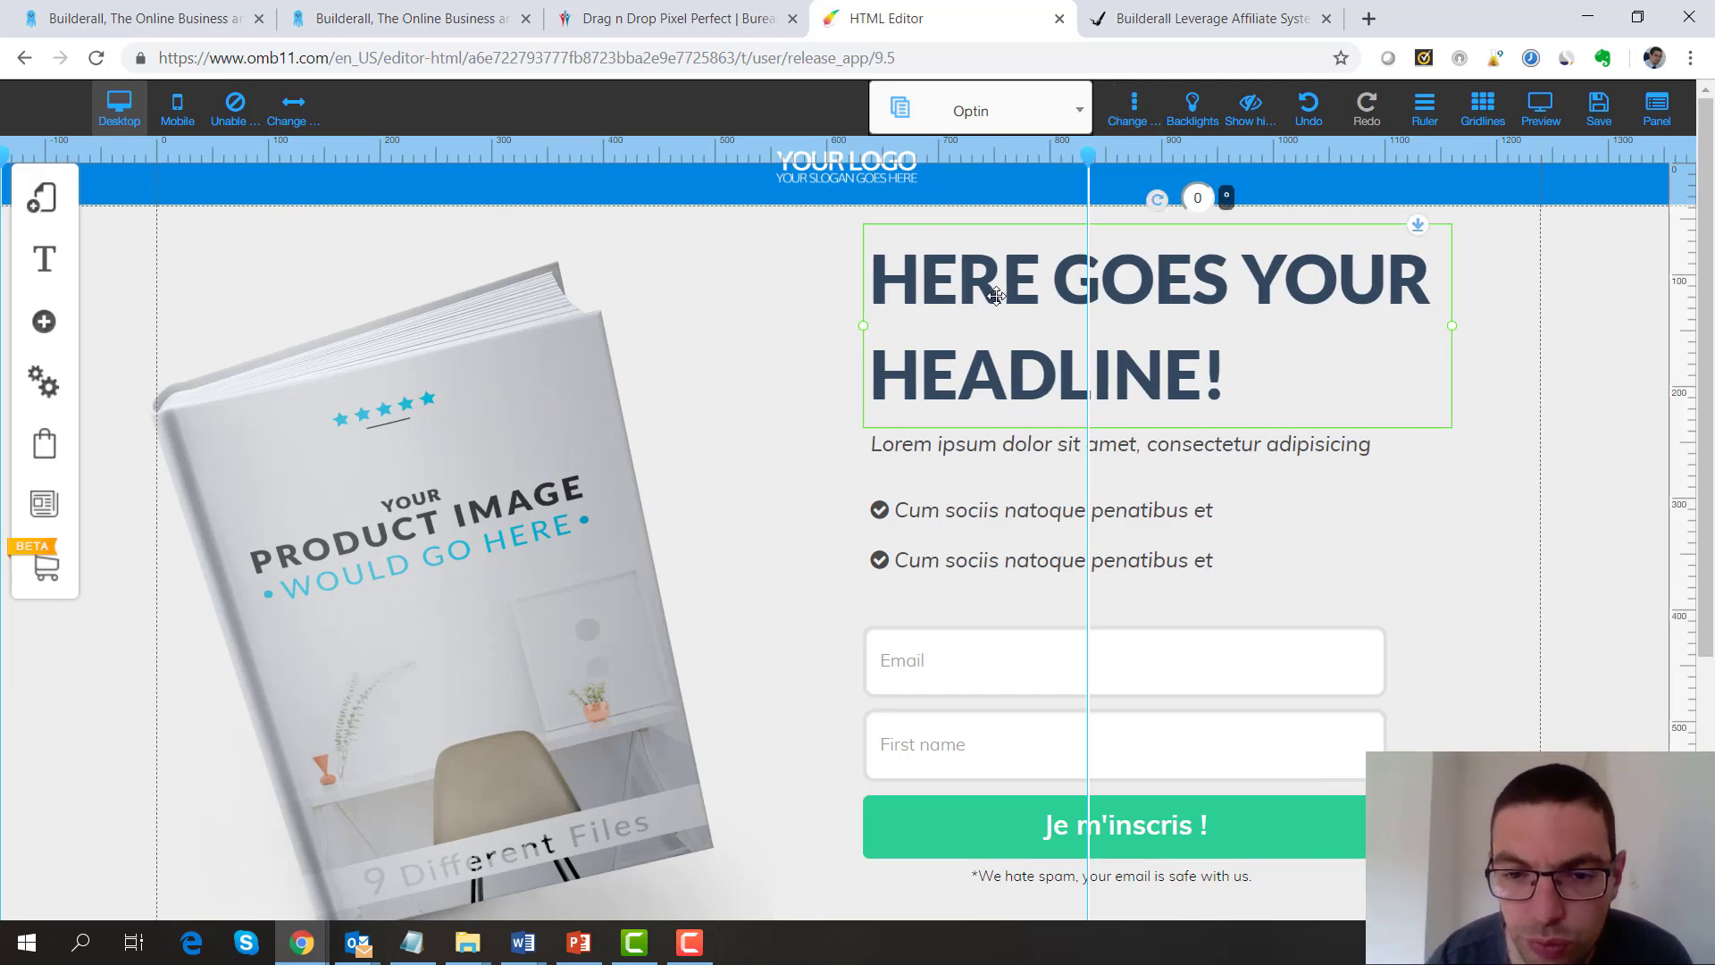
right_click(997, 296)
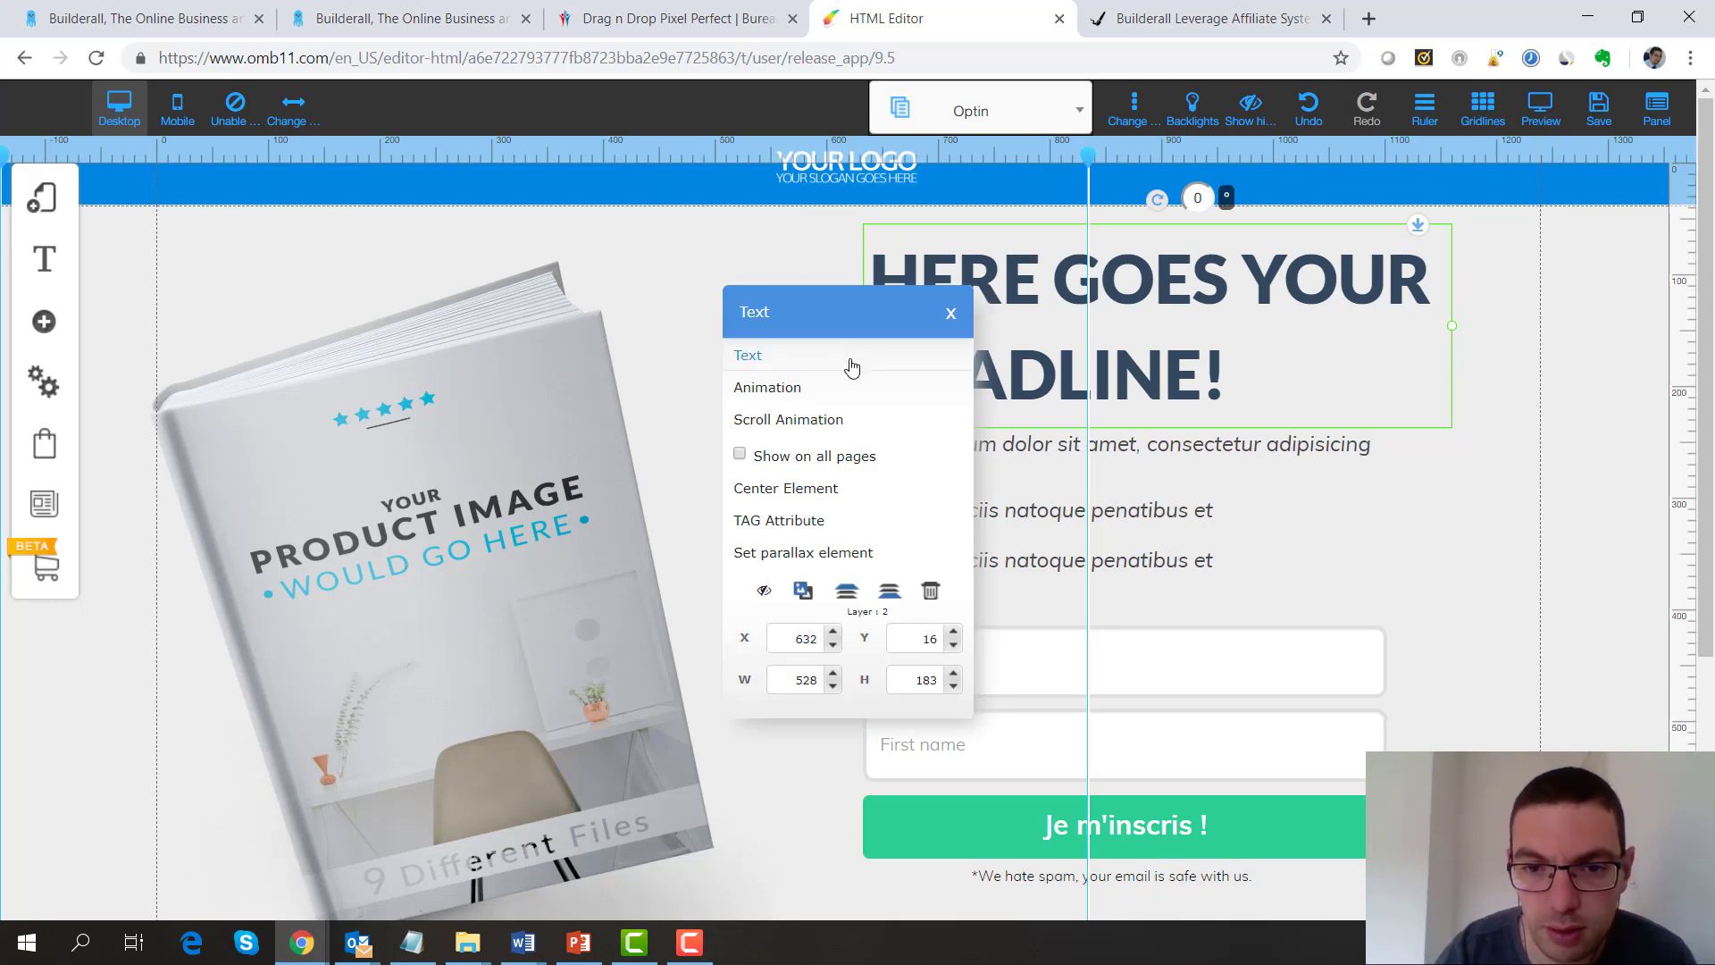
click(850, 357)
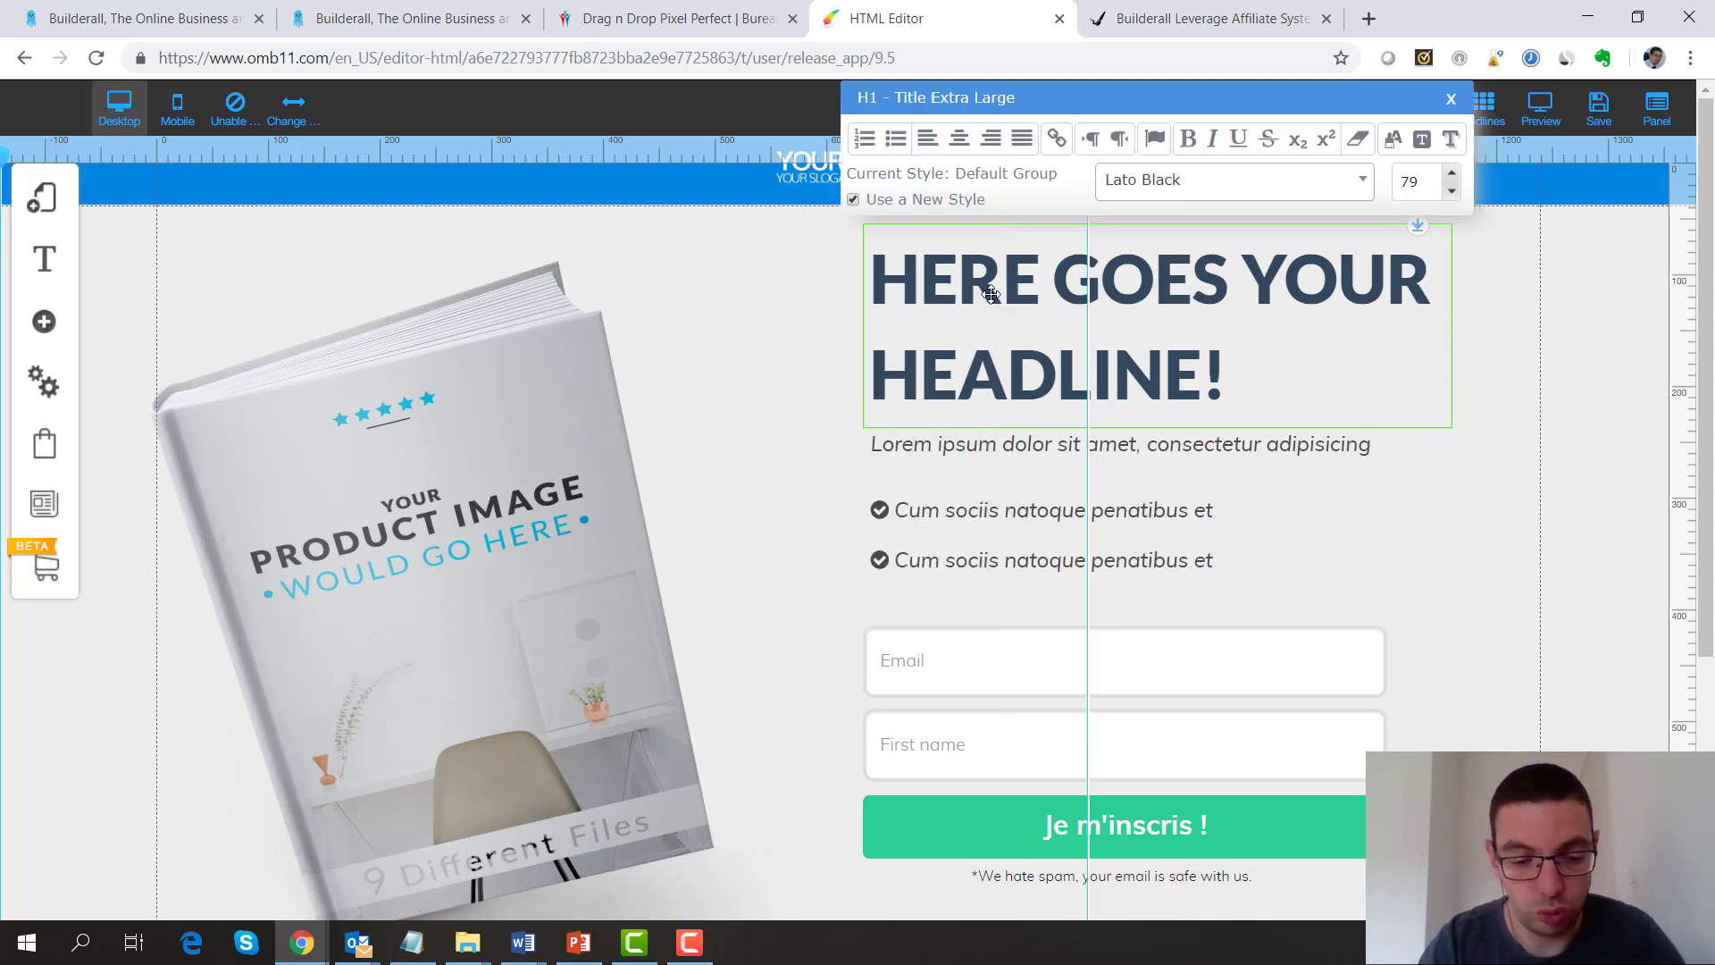
Replace the headline with 'Ceci est n'importe quoi pour l'exemple'
key(ctrl+a)
text(Ceci)
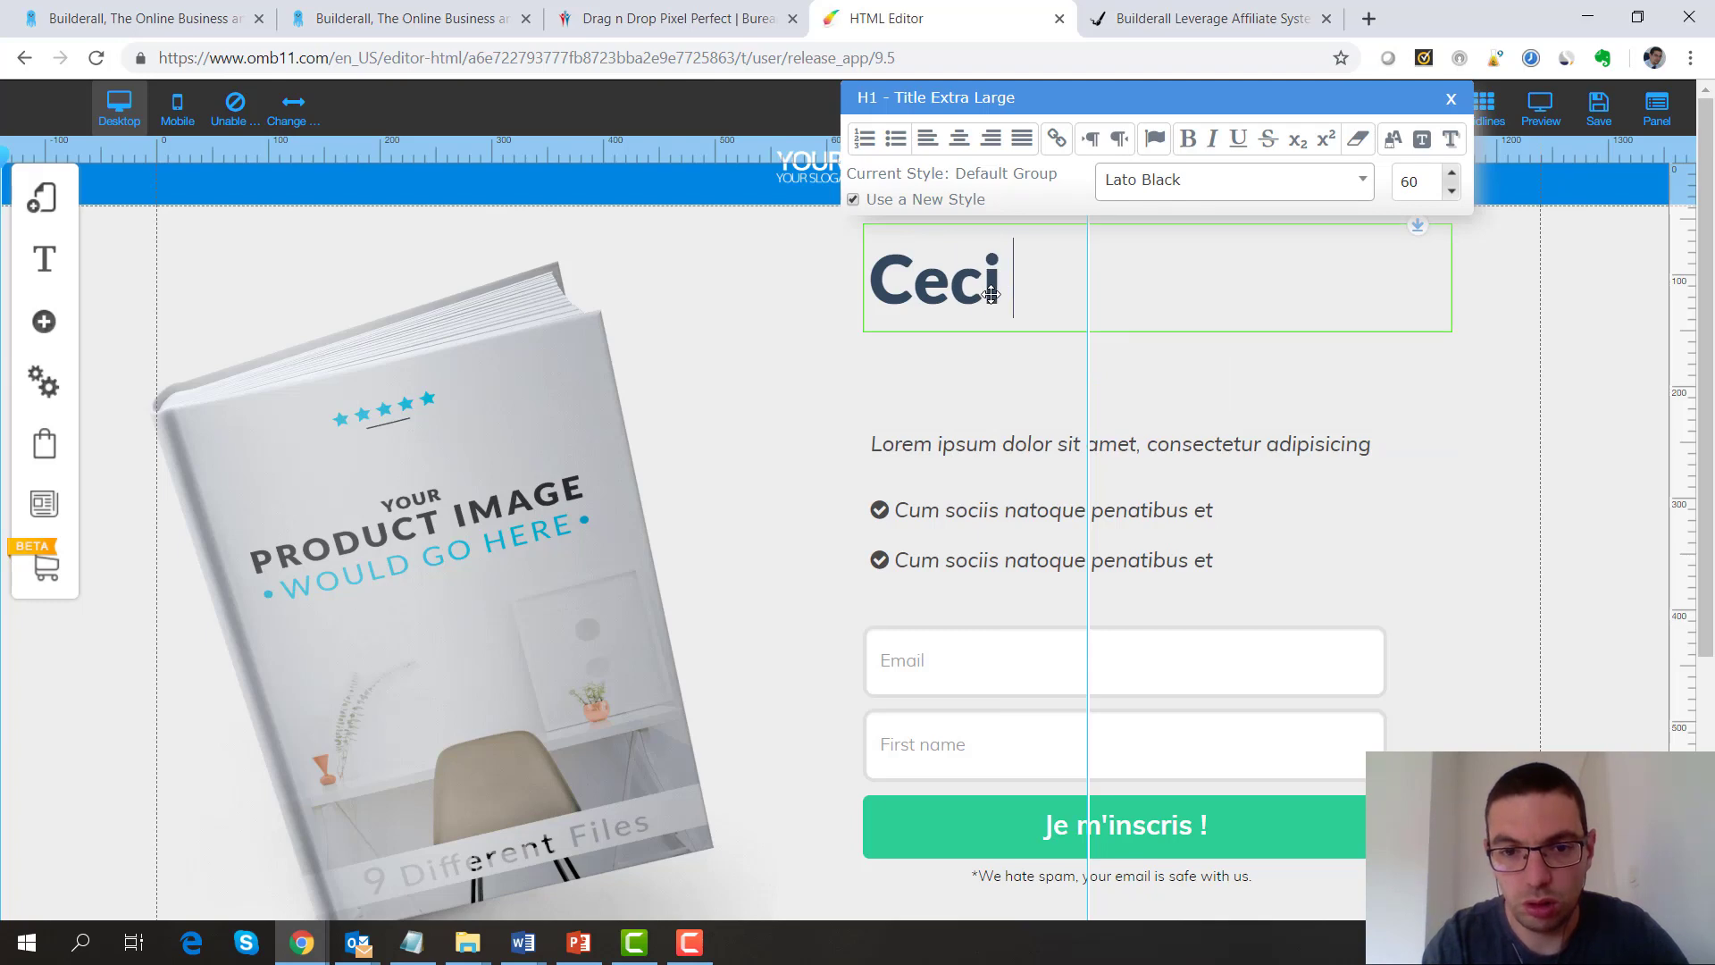
text( est n'importe quoi)
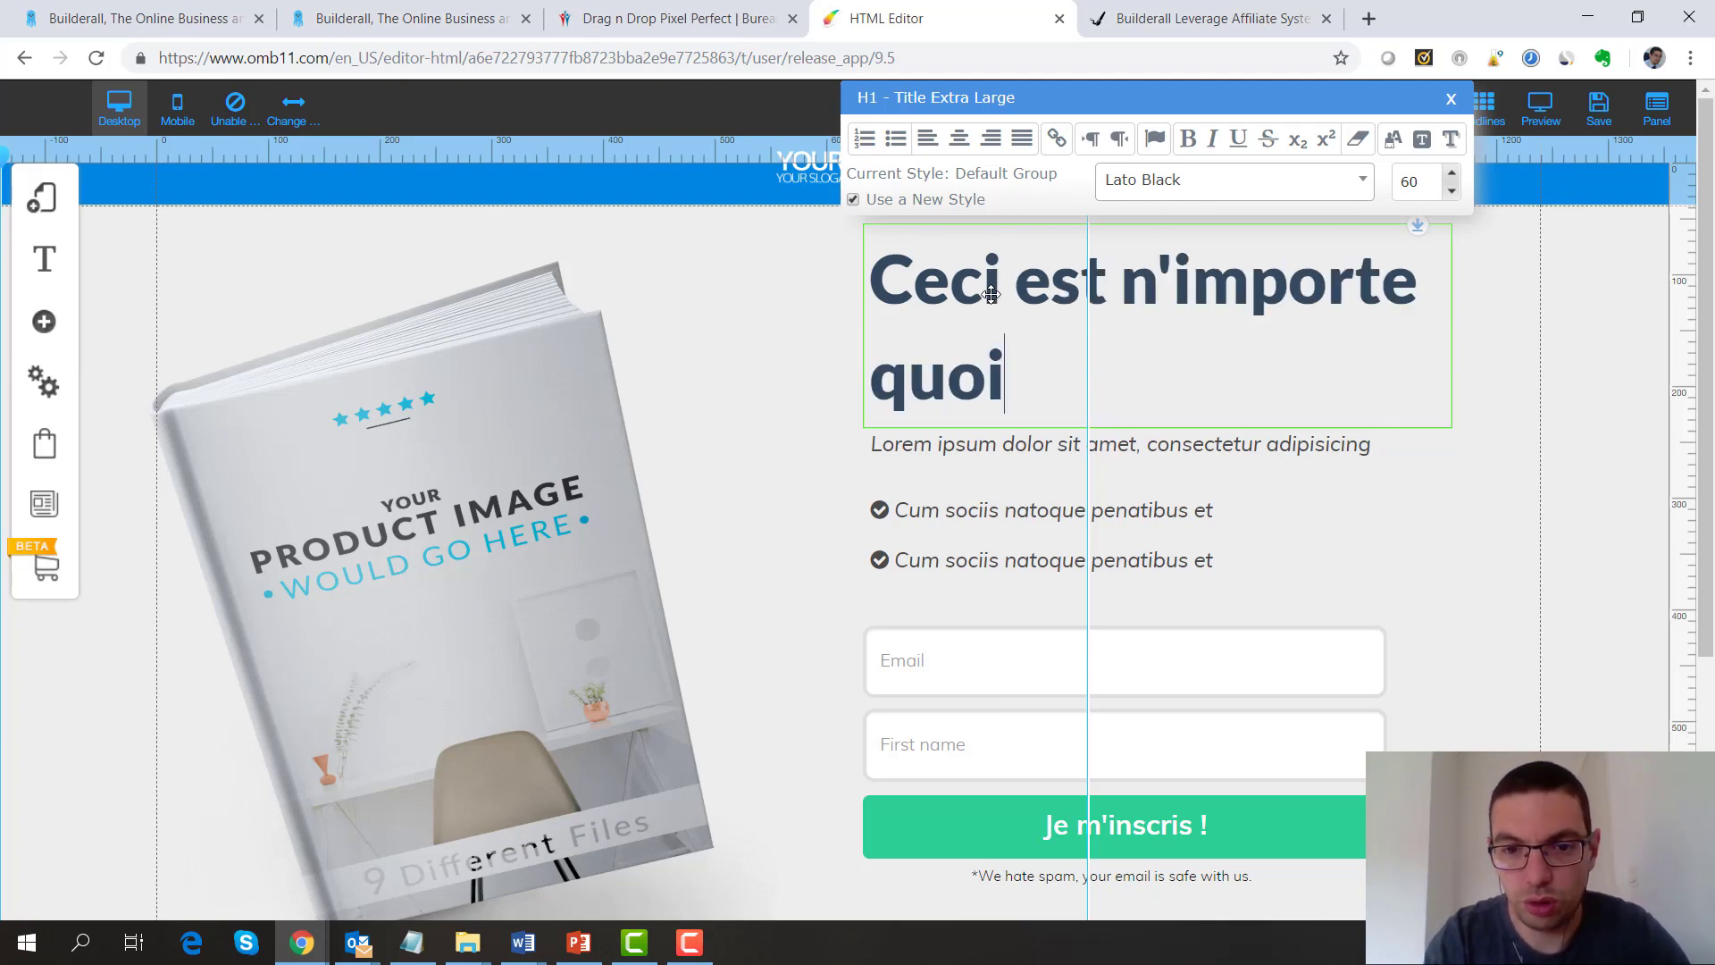
text( pour l'exemple)
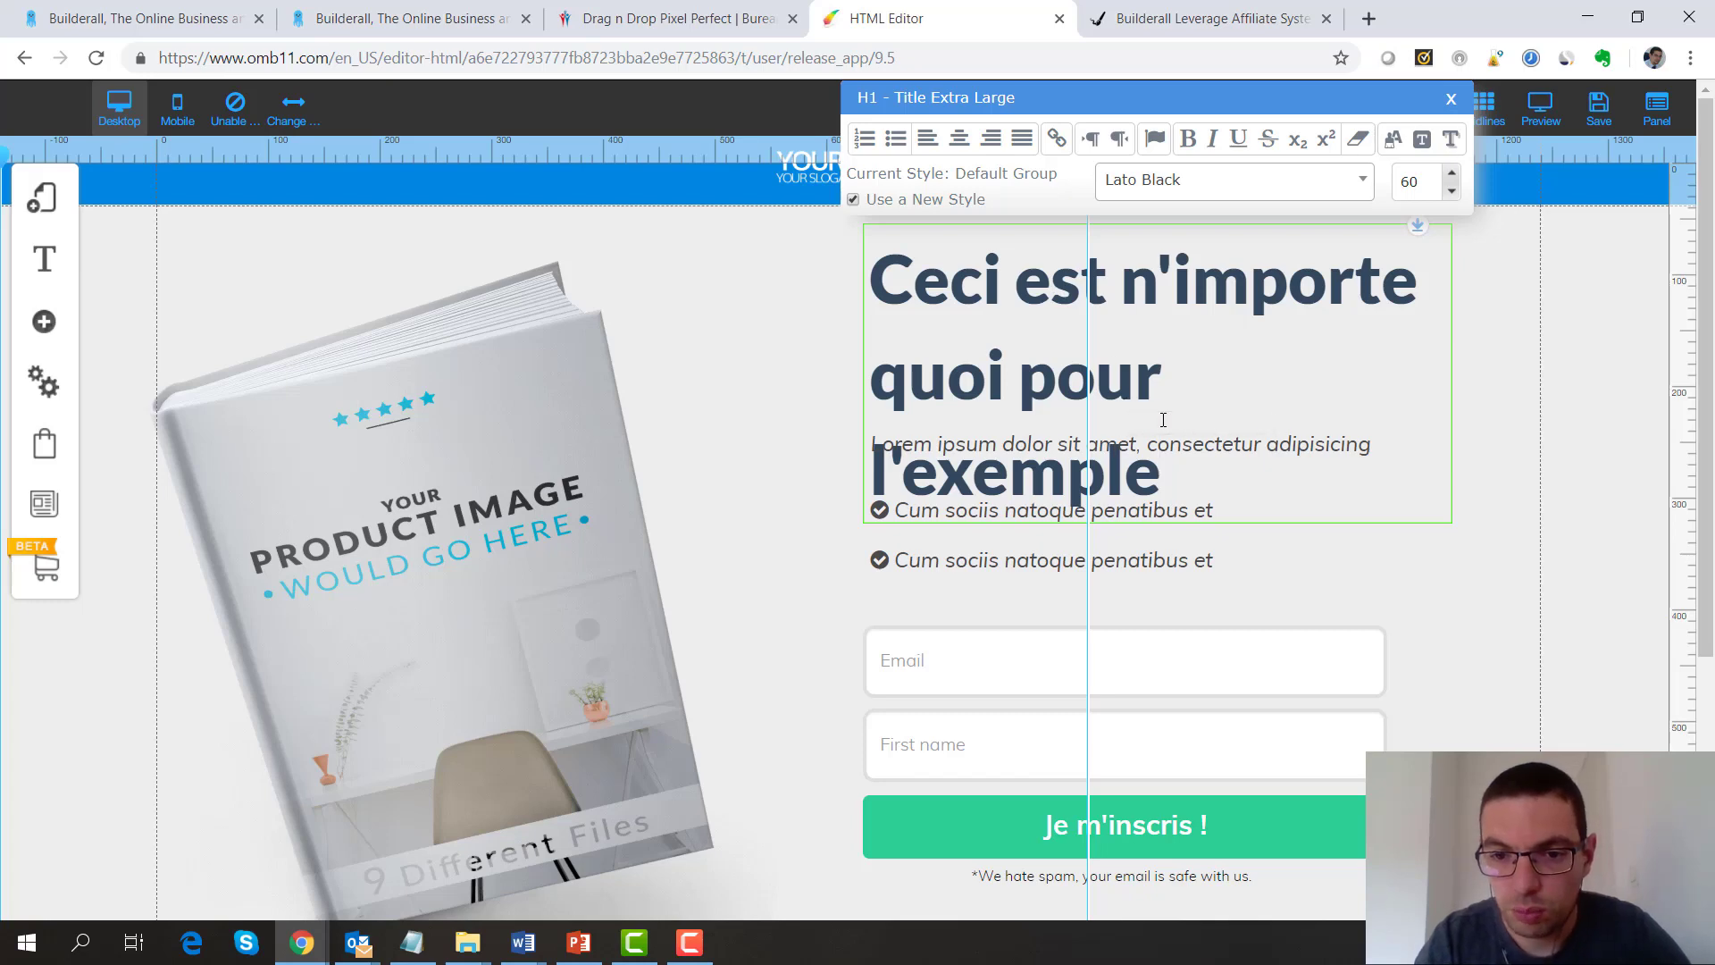
click(1481, 364)
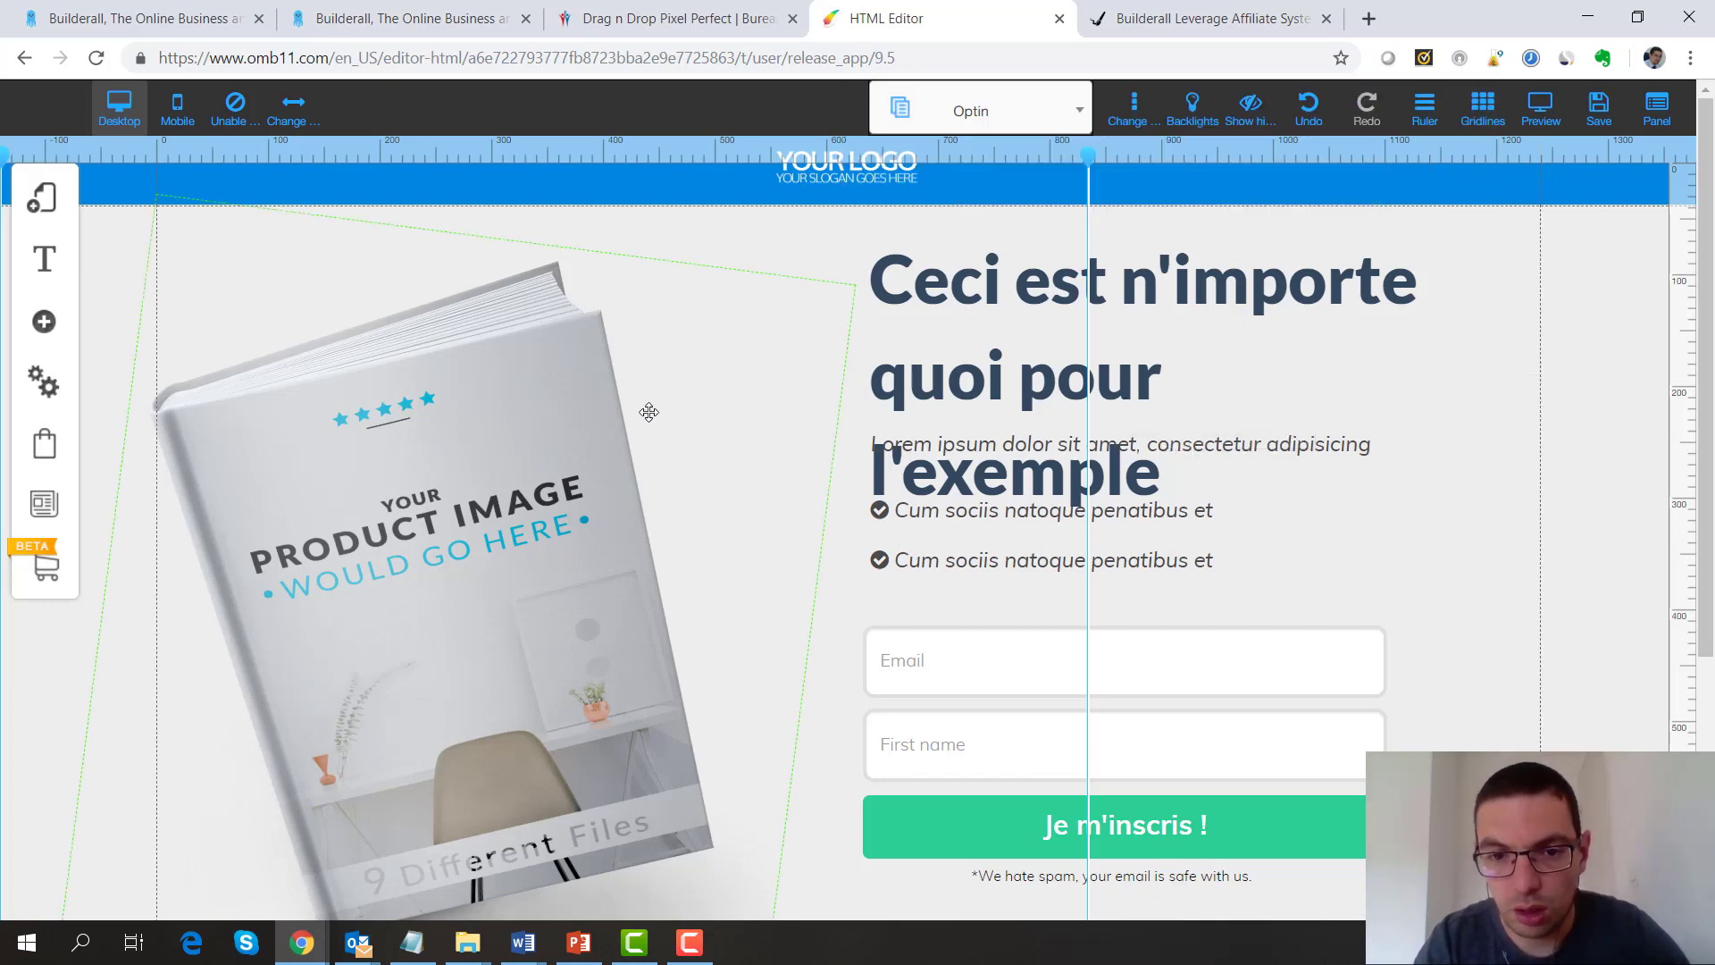
Reposition the headline, bullet lines, opt-in form and Lorem ipsum line lower on the page
click(858, 262)
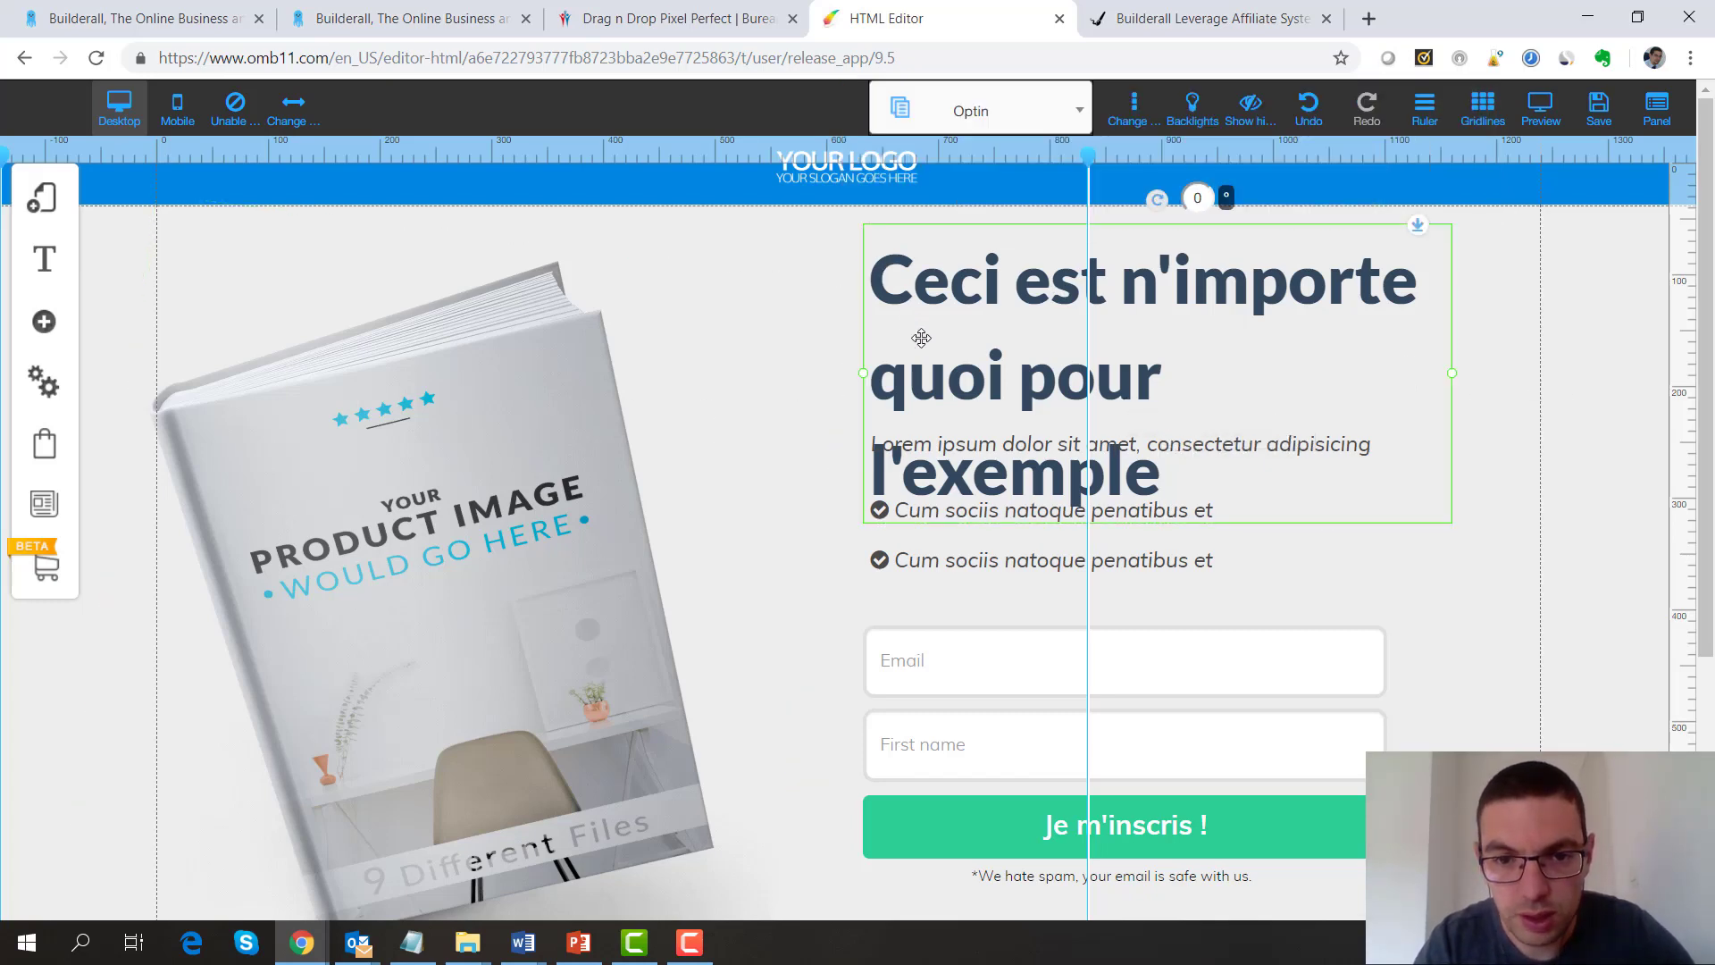
mouse_move(920, 336)
mouse_down()
mouse_move(920, 302)
mouse_move(921, 331)
mouse_up()
click(934, 574)
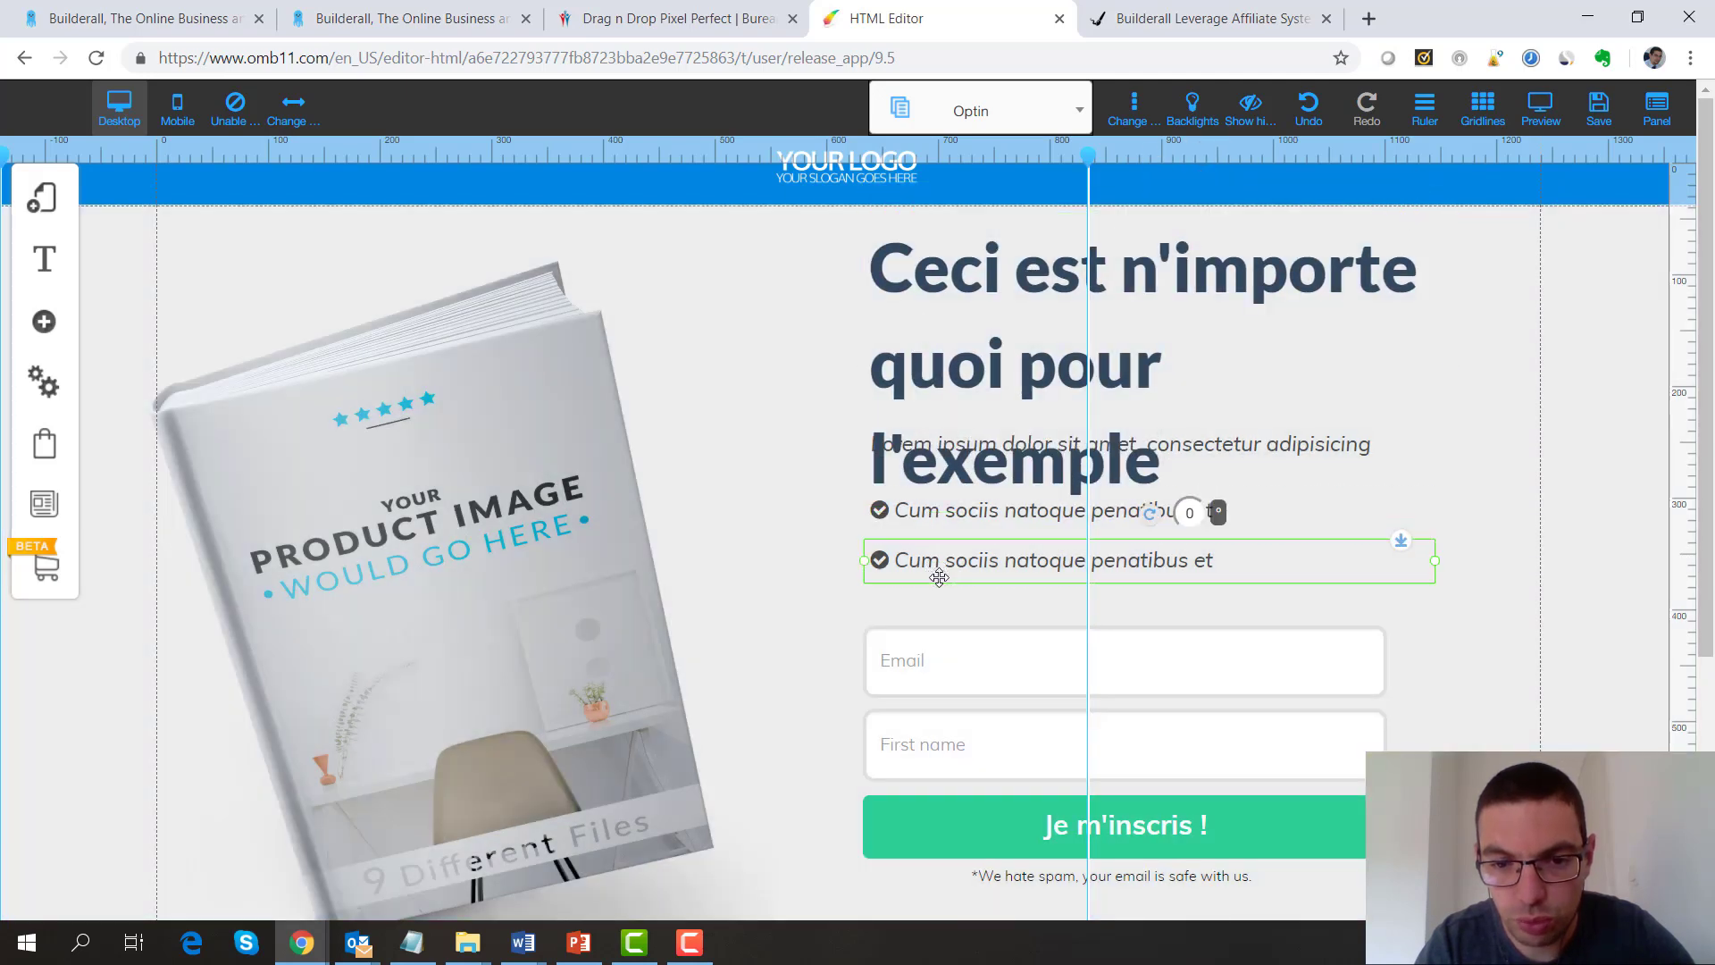
drag(935, 574, 931, 602)
click(880, 654)
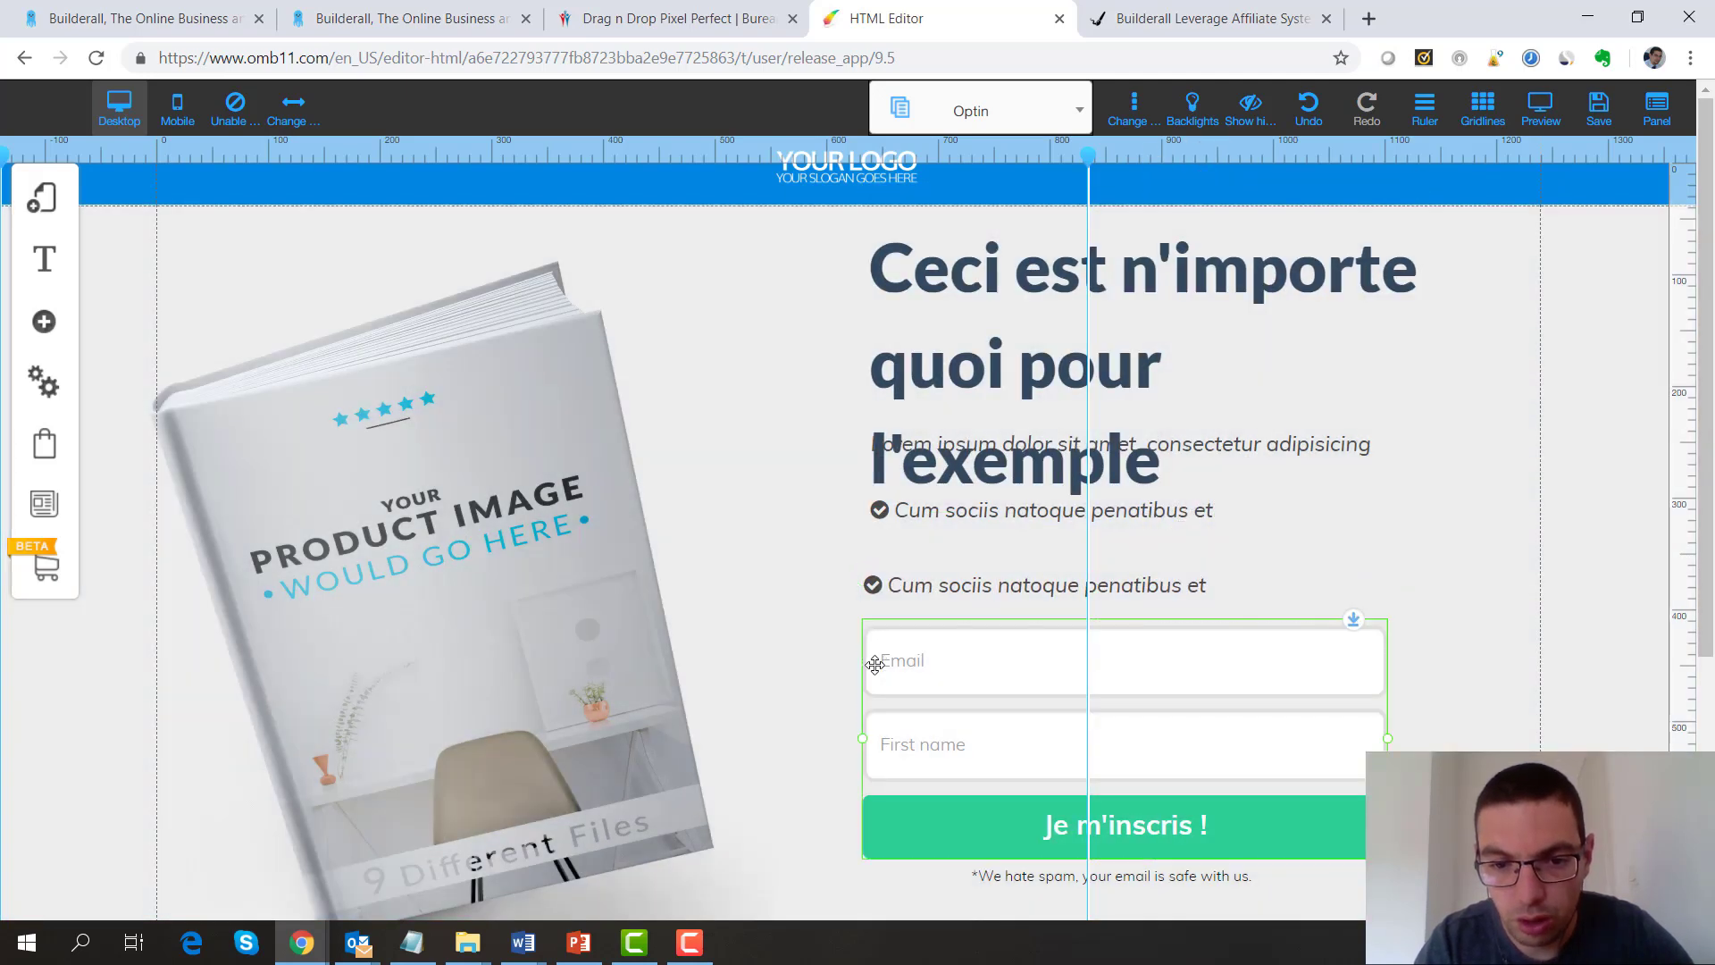
drag(880, 654, 880, 751)
click(863, 502)
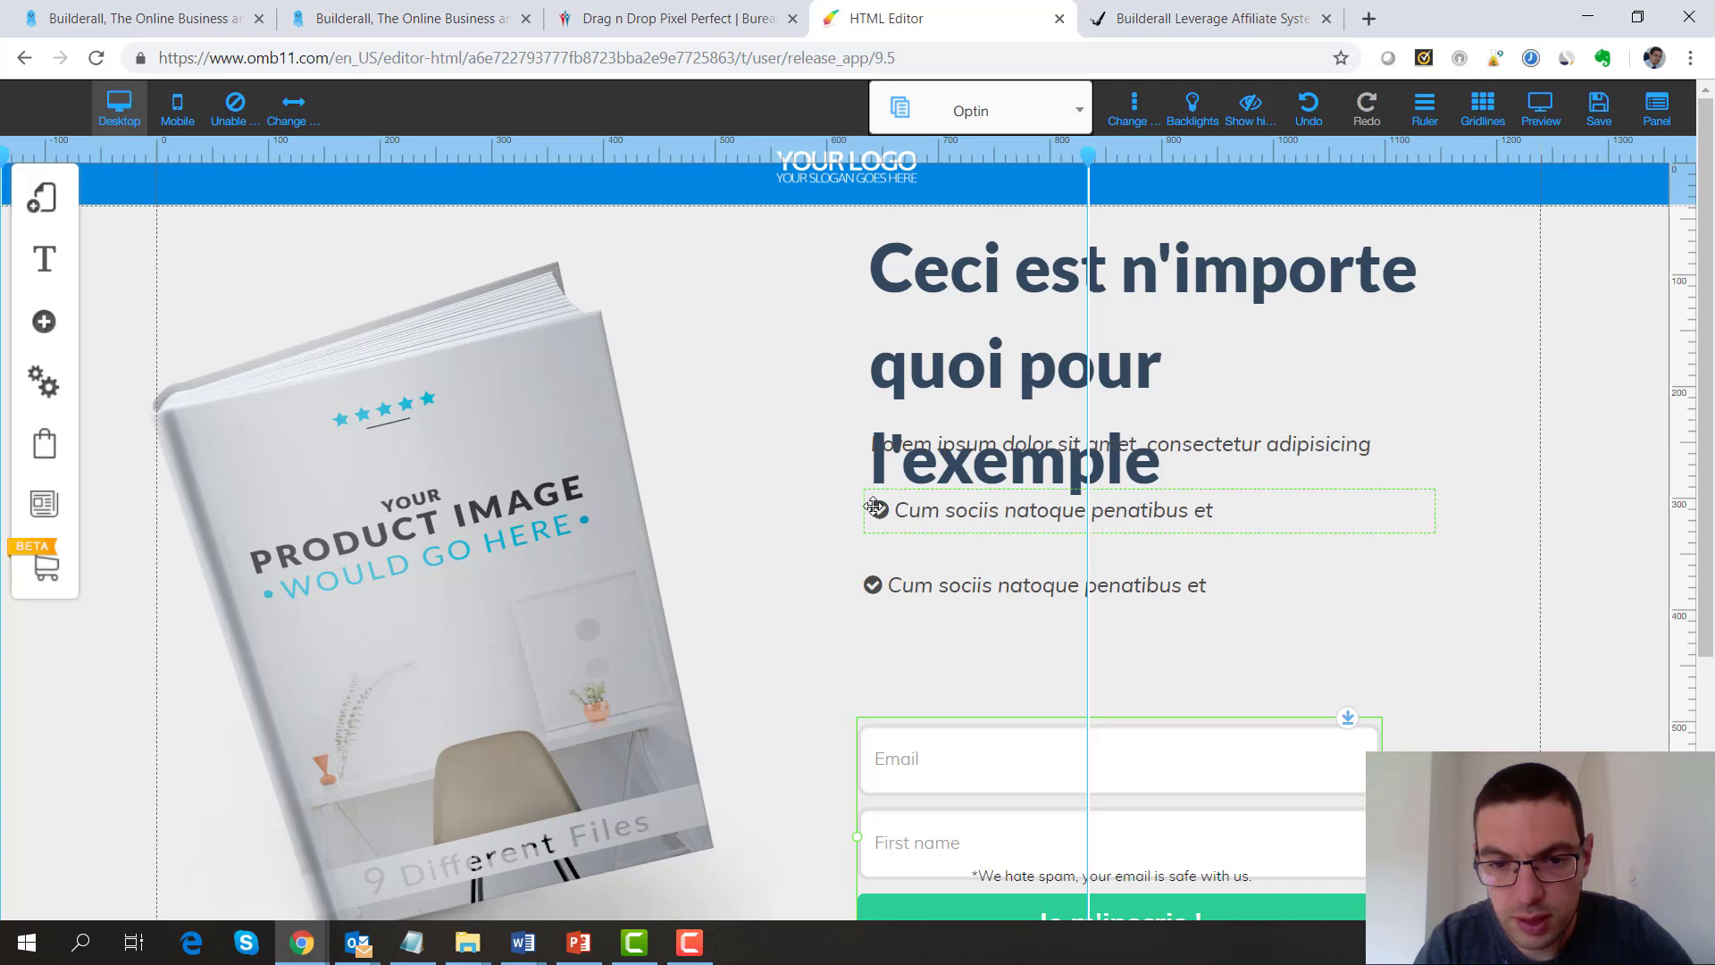
drag(863, 501, 859, 515)
click(1273, 447)
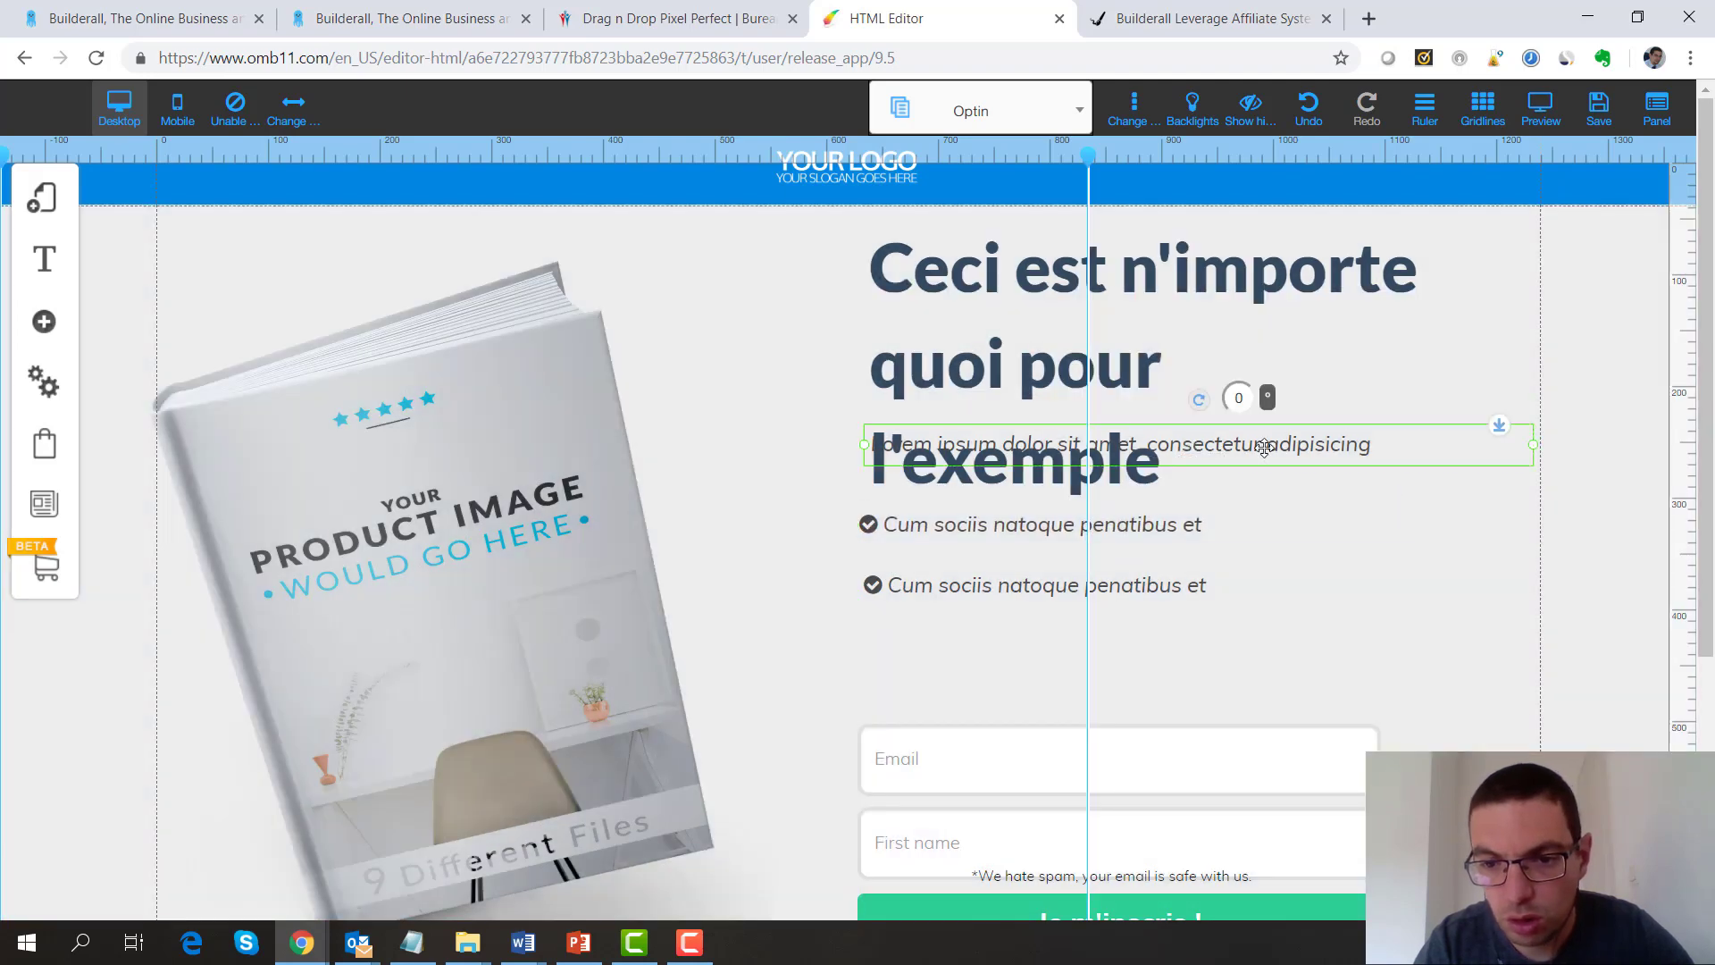
drag(1313, 457, 1332, 658)
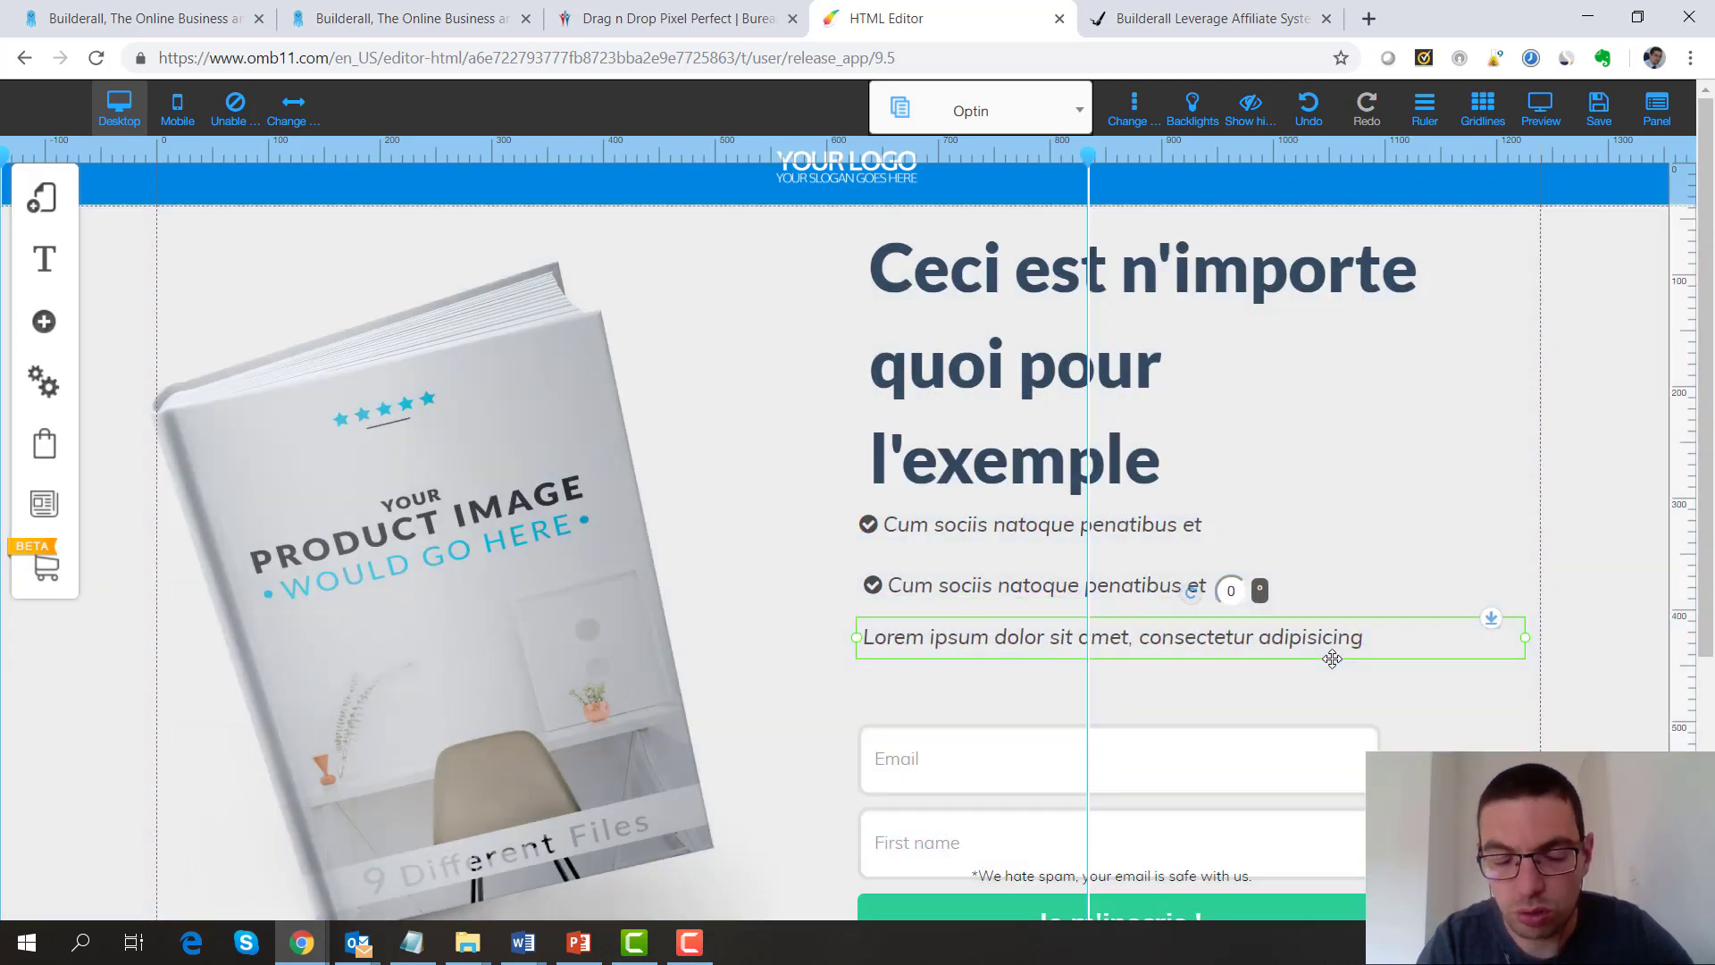
Look through the Disclaimer and confirmation pages, then switch to the Download page
click(1079, 114)
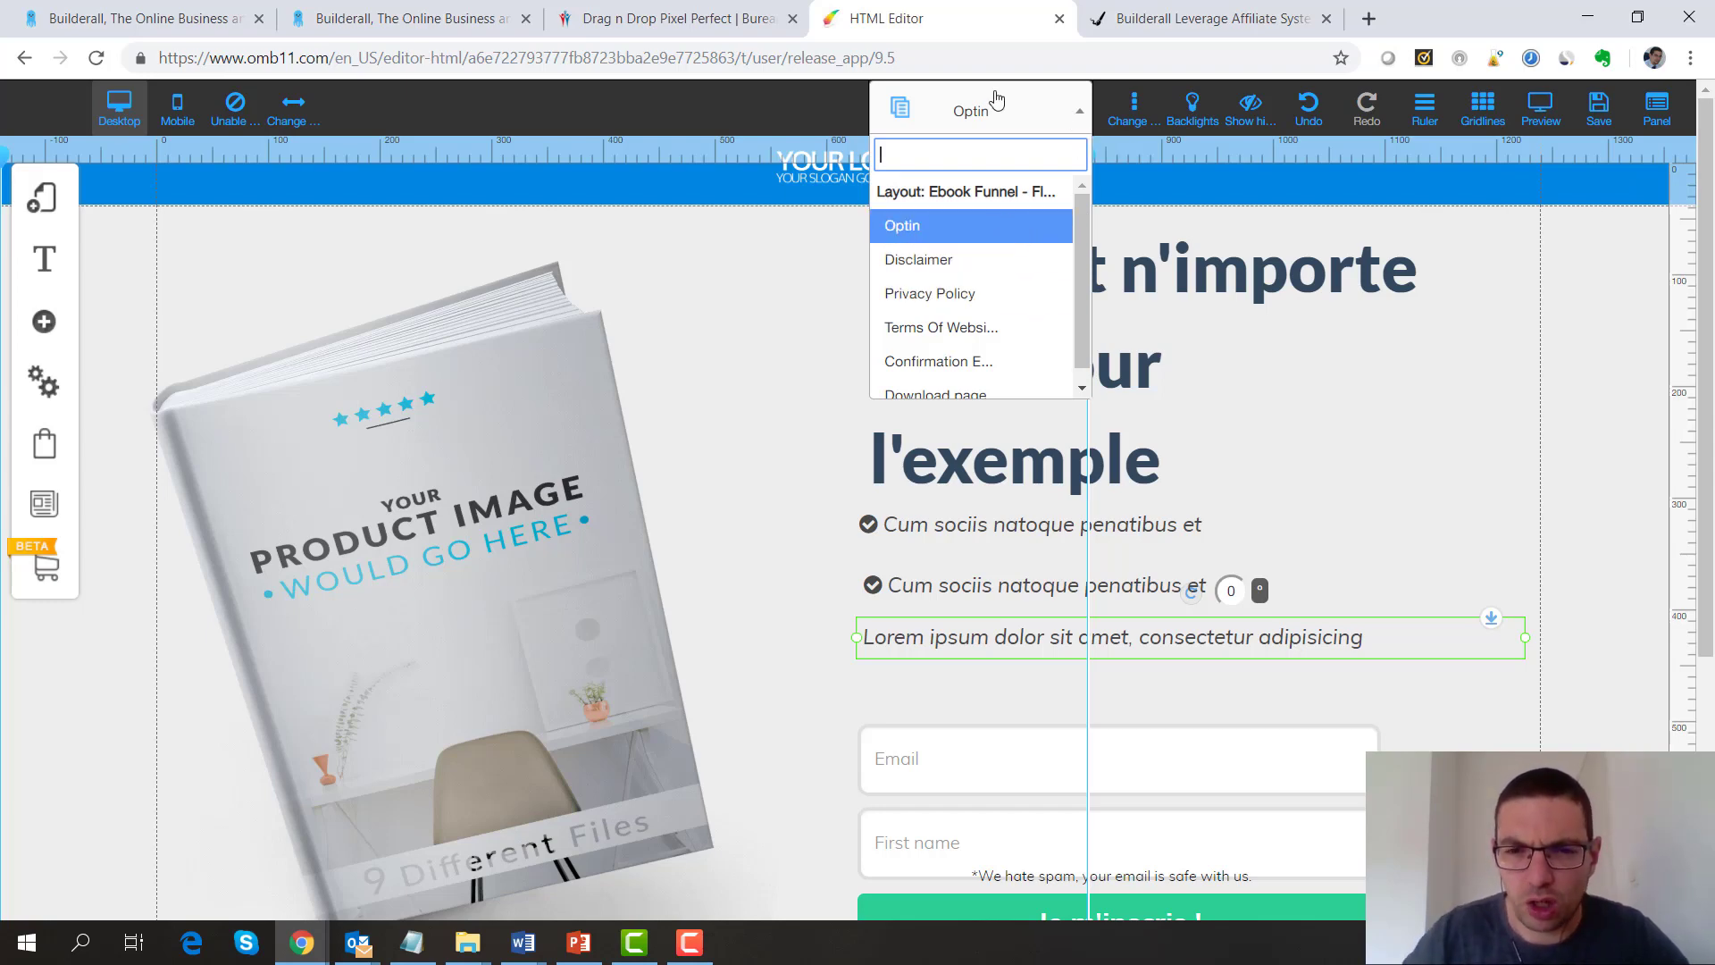
drag(1081, 202, 1079, 279)
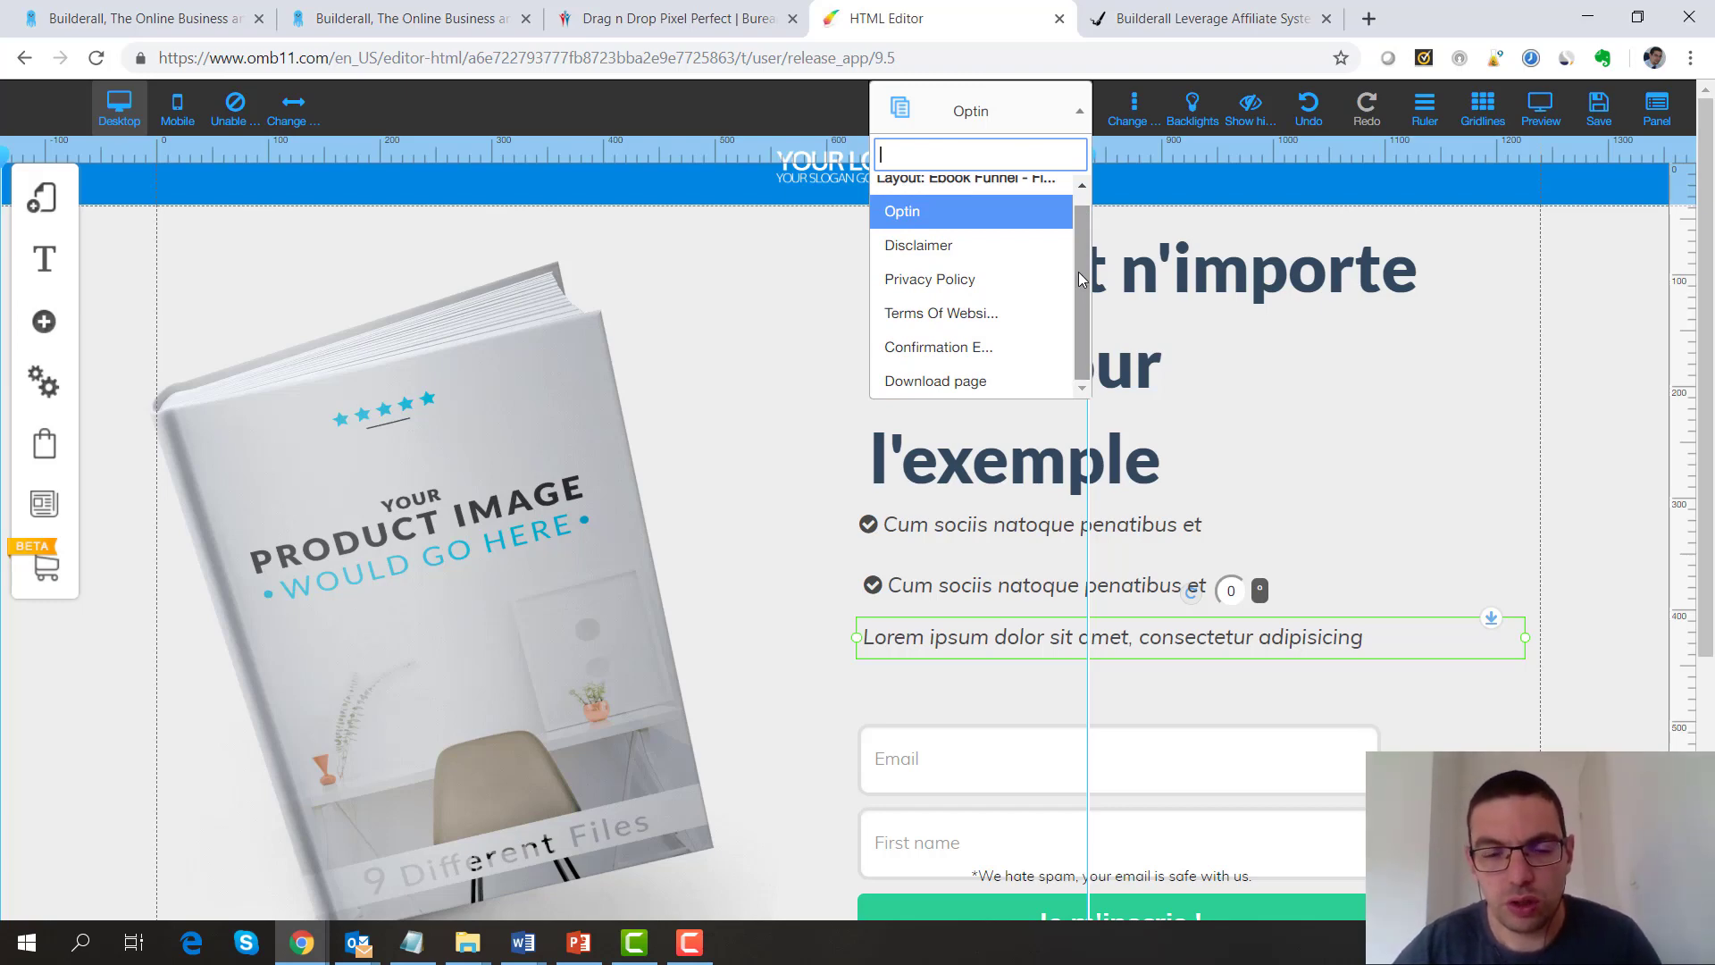
click(925, 245)
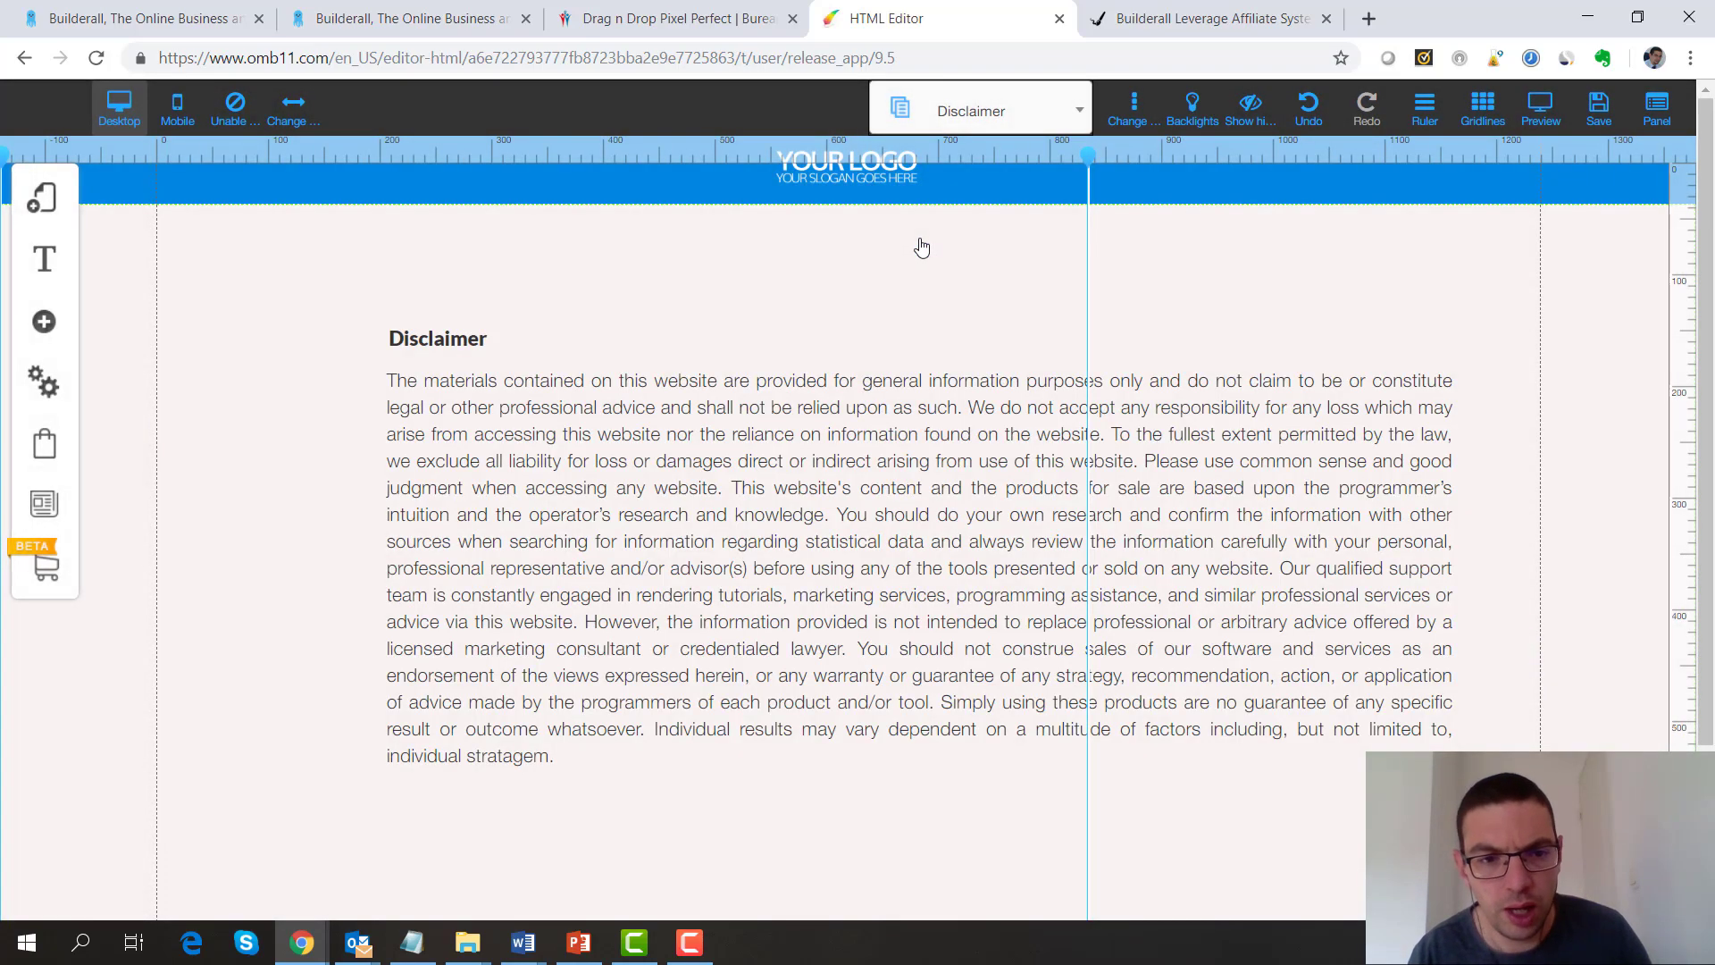
click(980, 111)
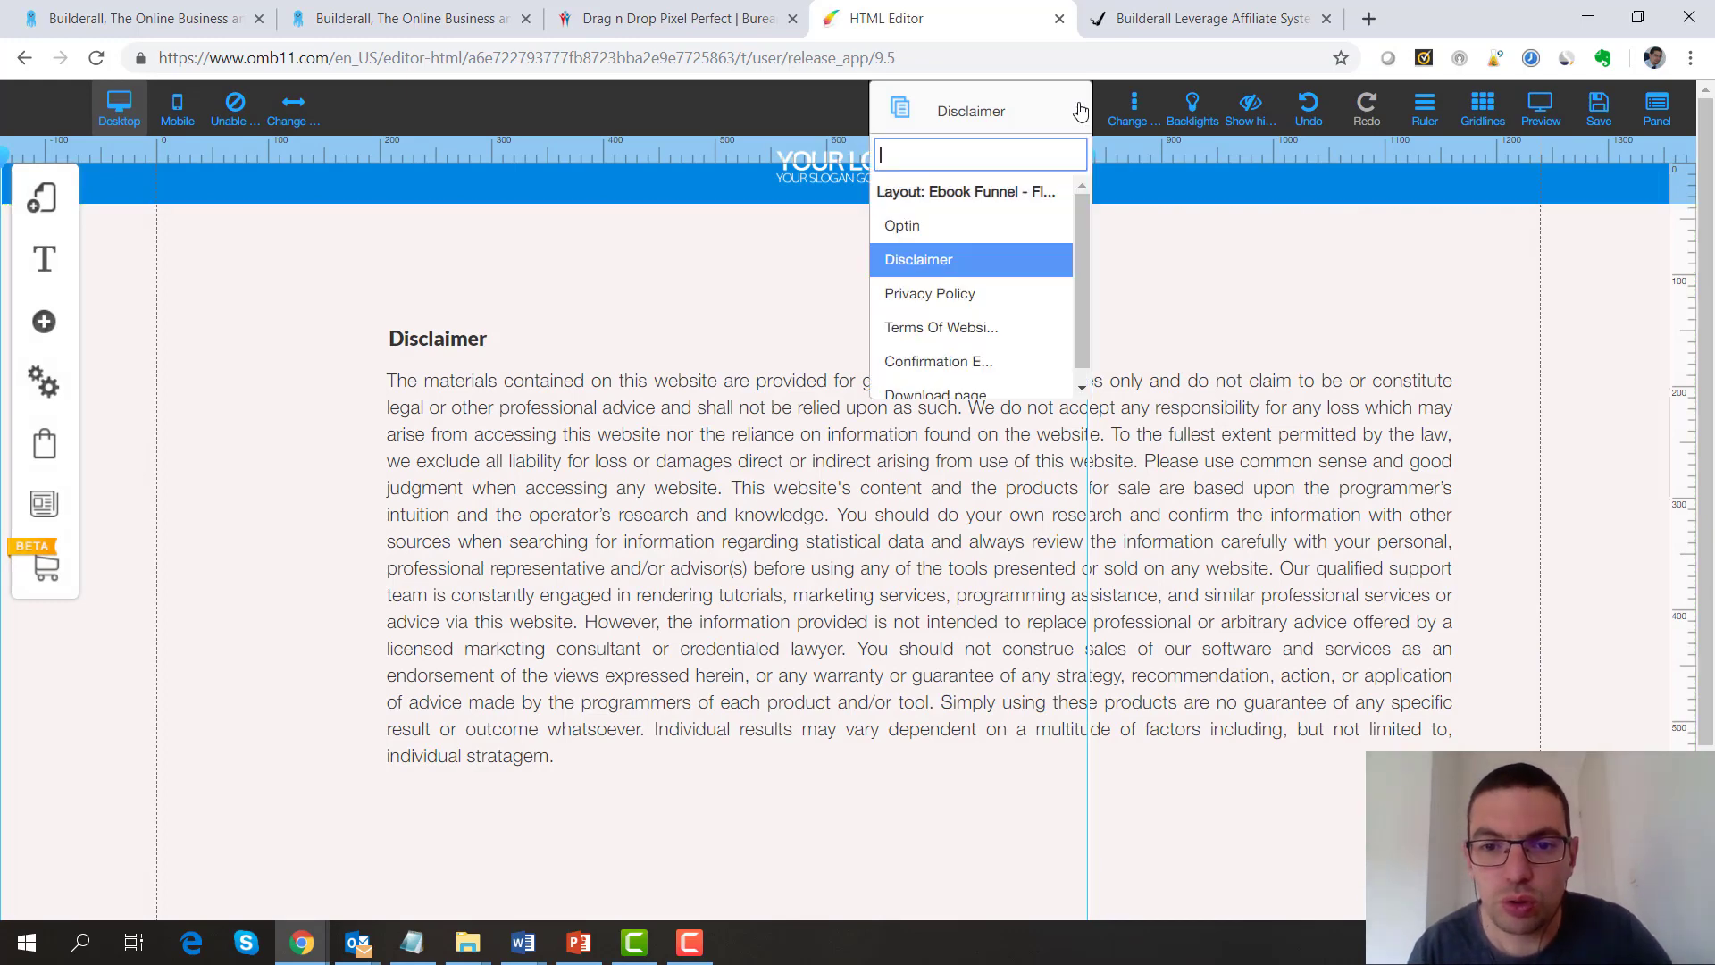
scroll(1079, 338, down, 1)
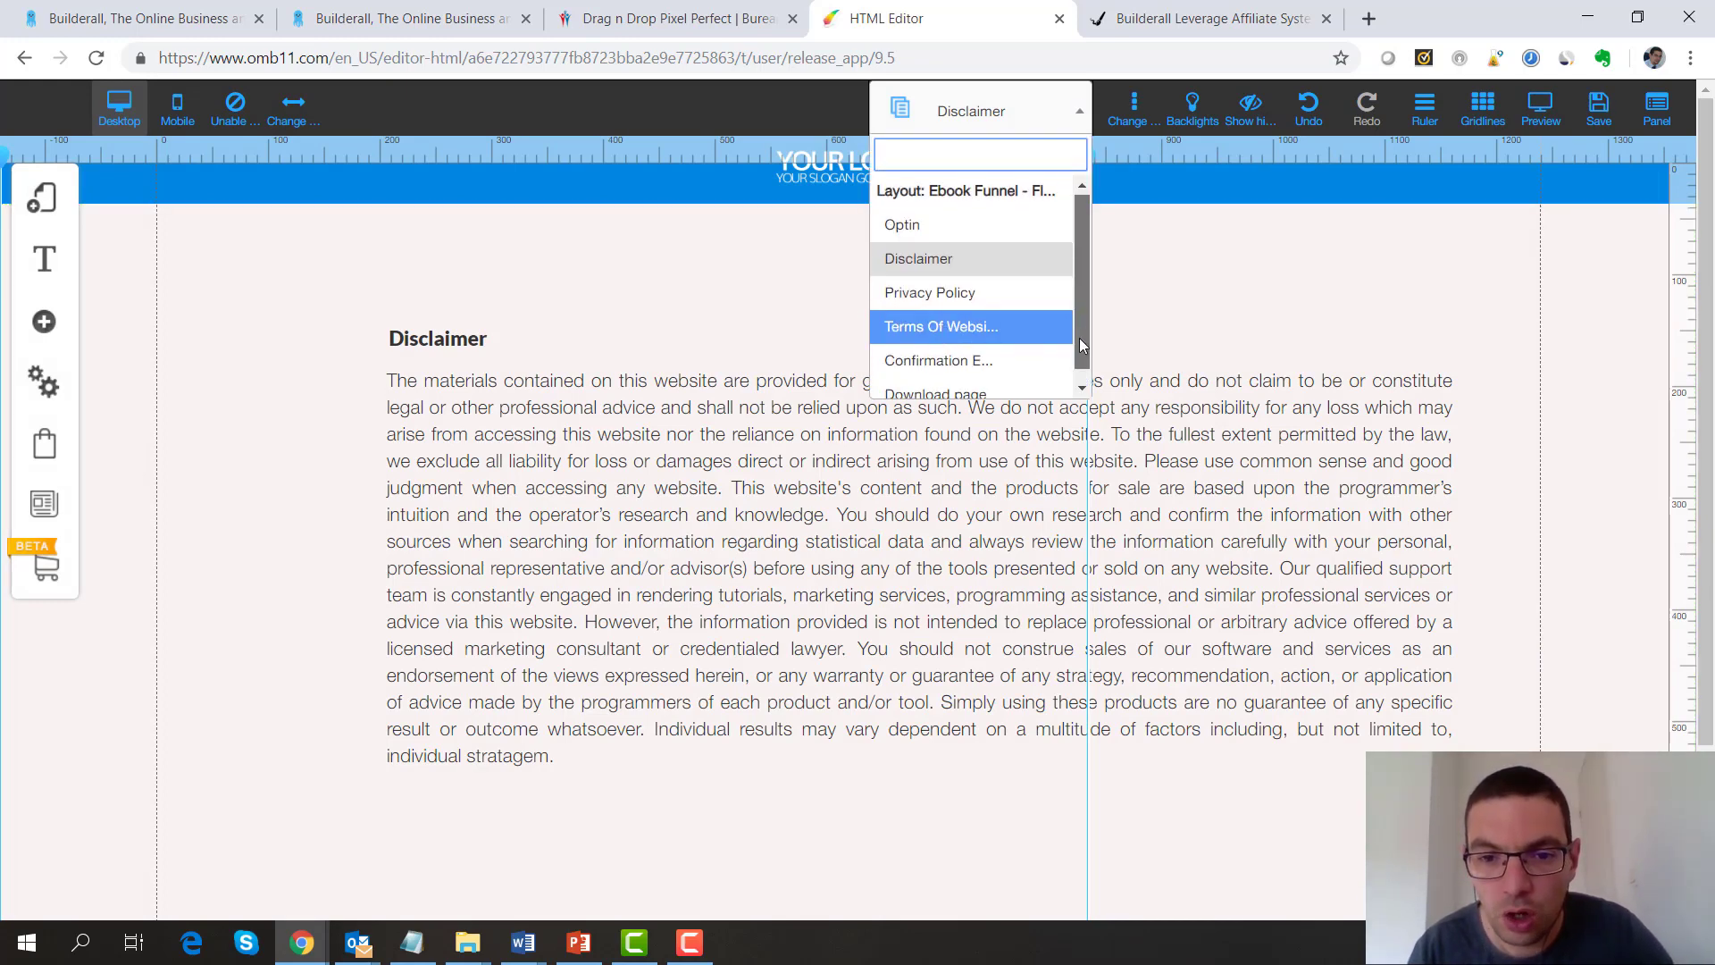
click(957, 356)
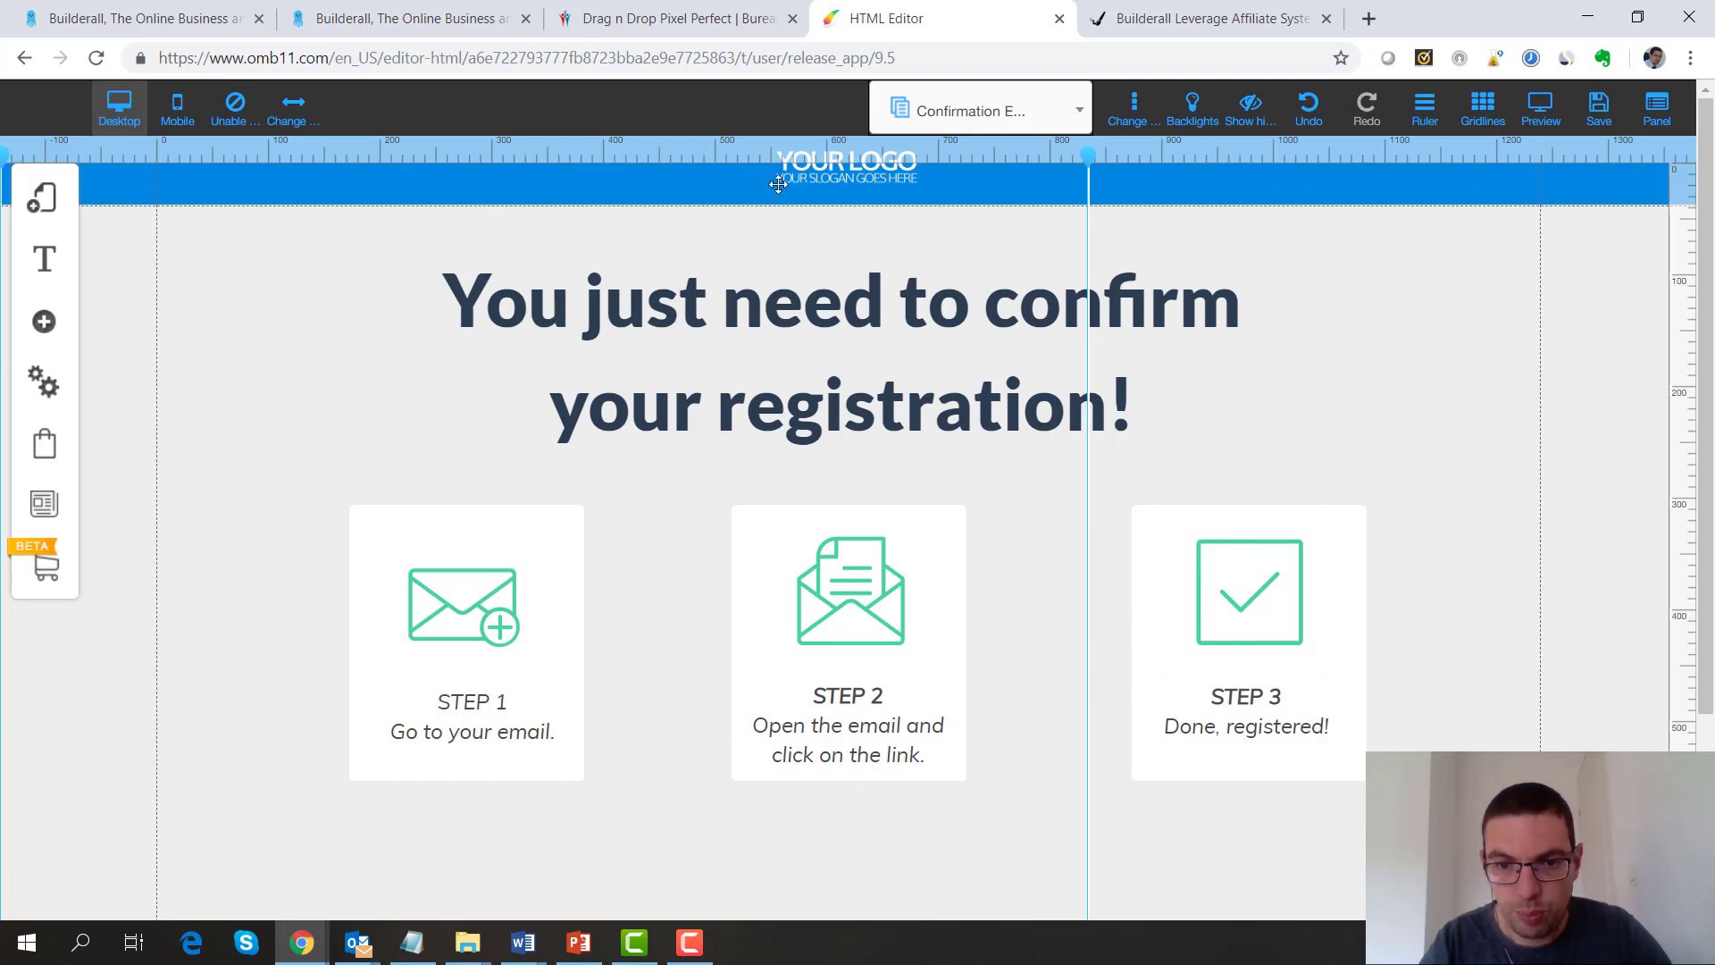
click(1079, 110)
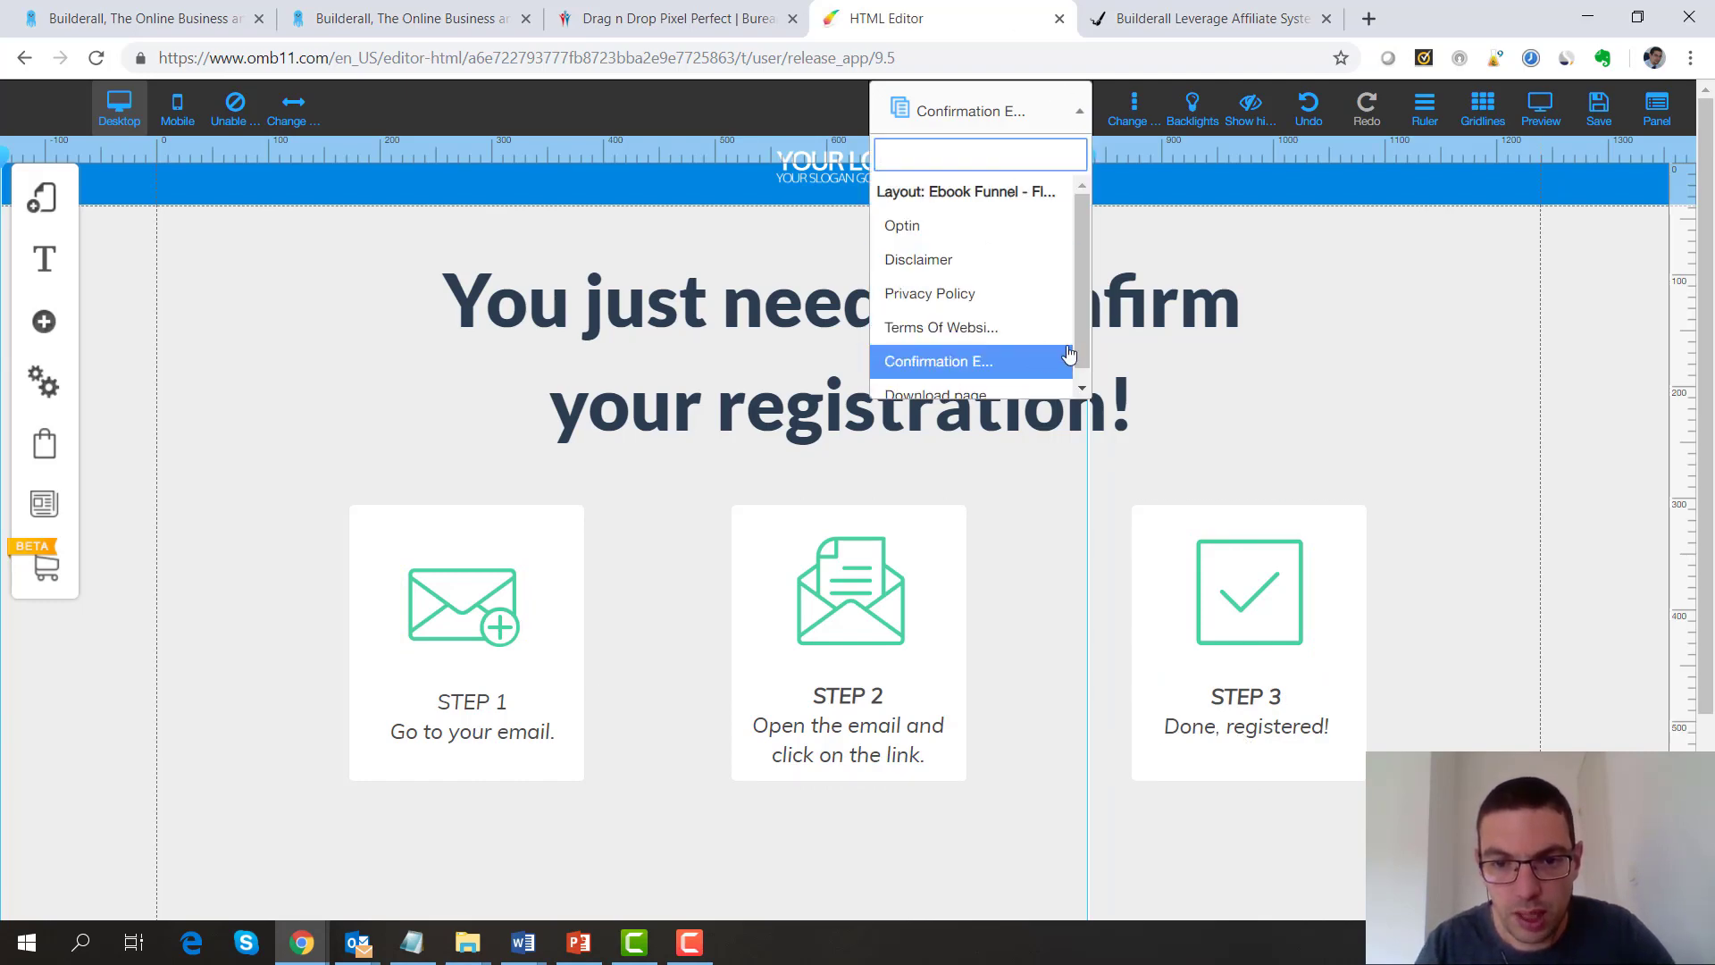
scroll(1027, 366, down, 1)
click(972, 393)
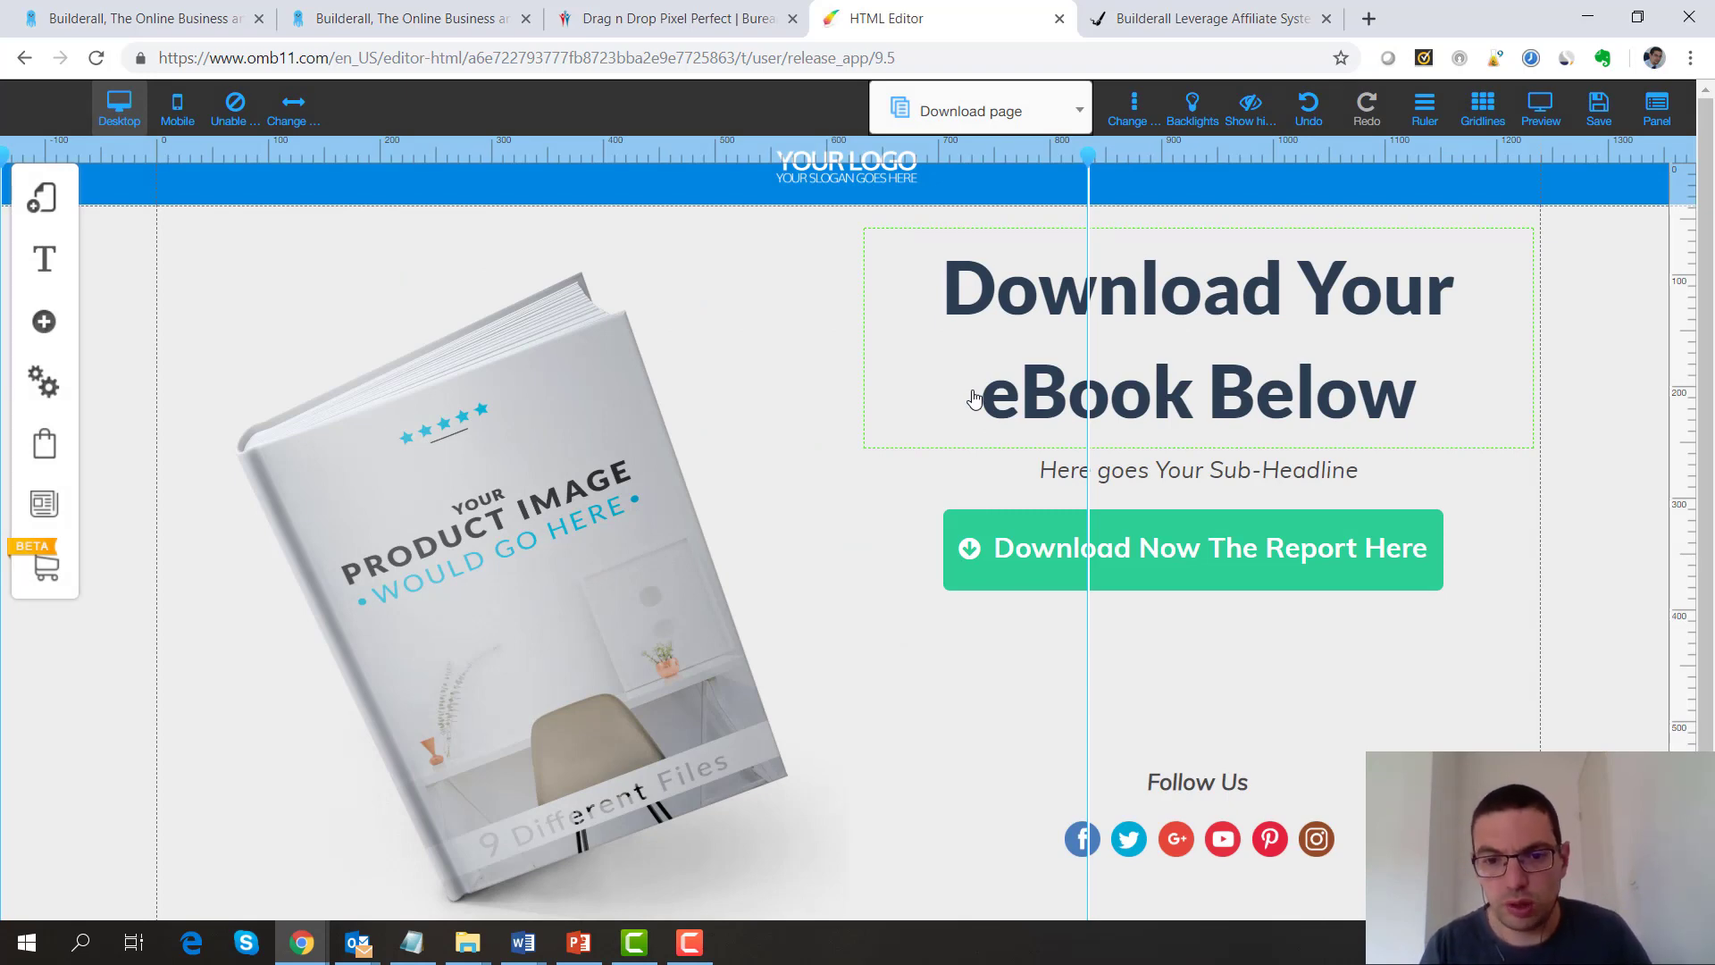
Replace the book mockup with the child-at-laptop photo from My Files, then select the download button
click(551, 512)
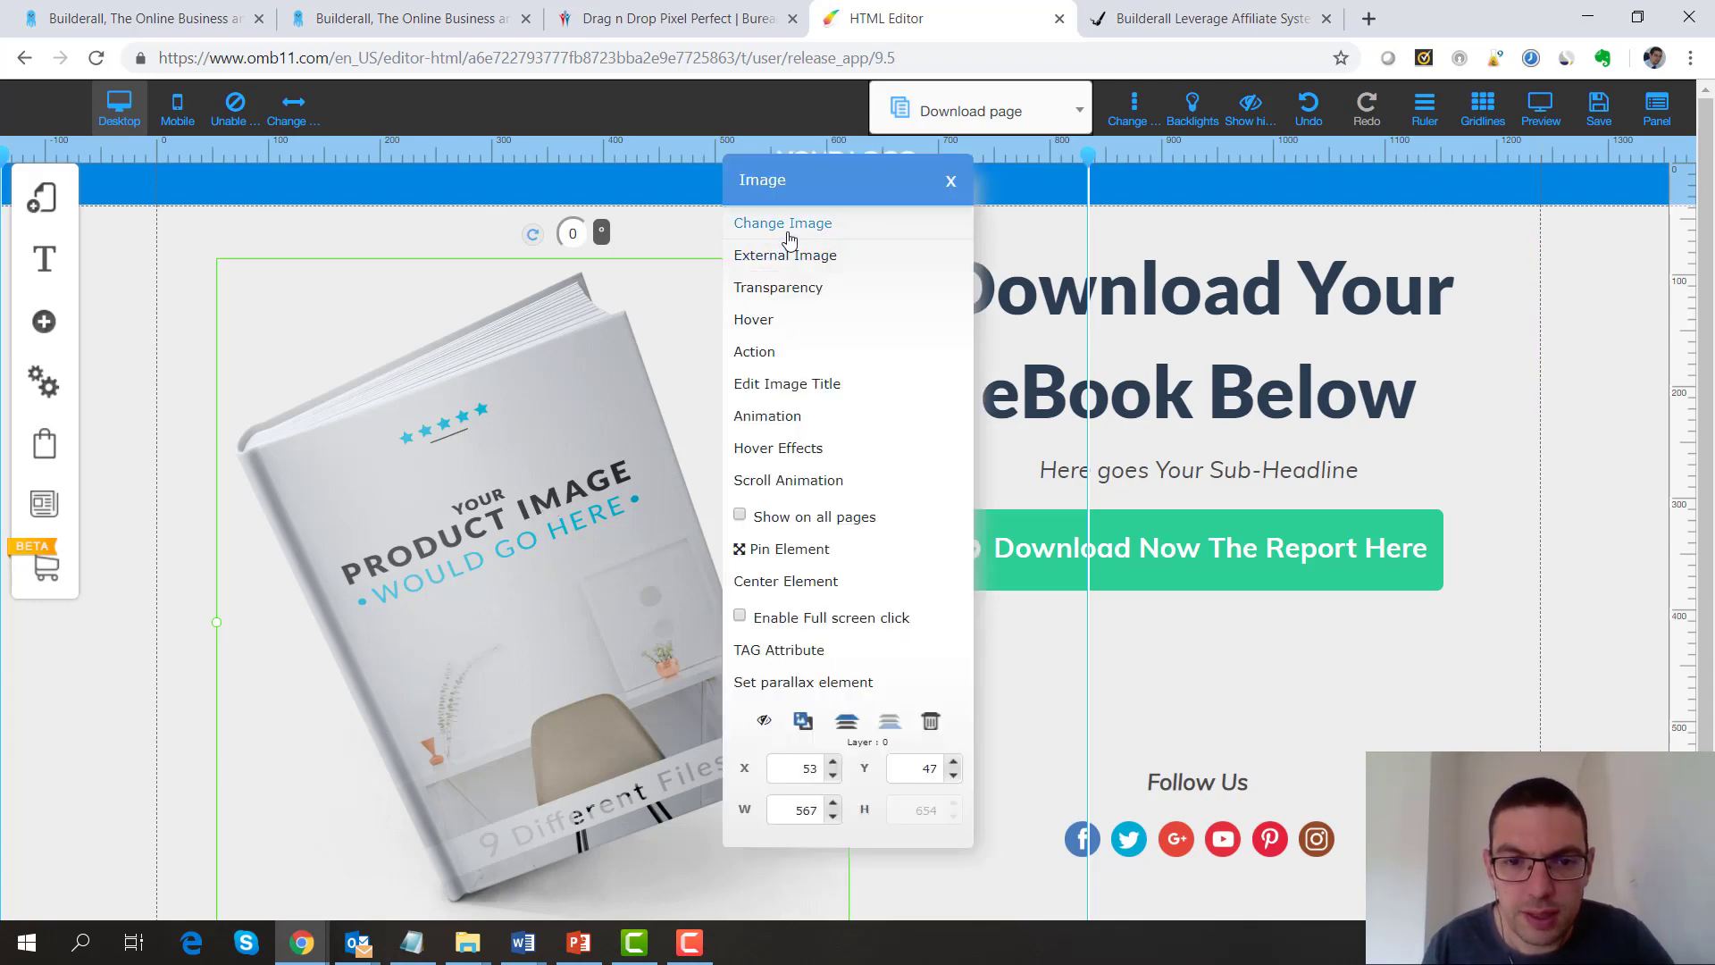
click(789, 236)
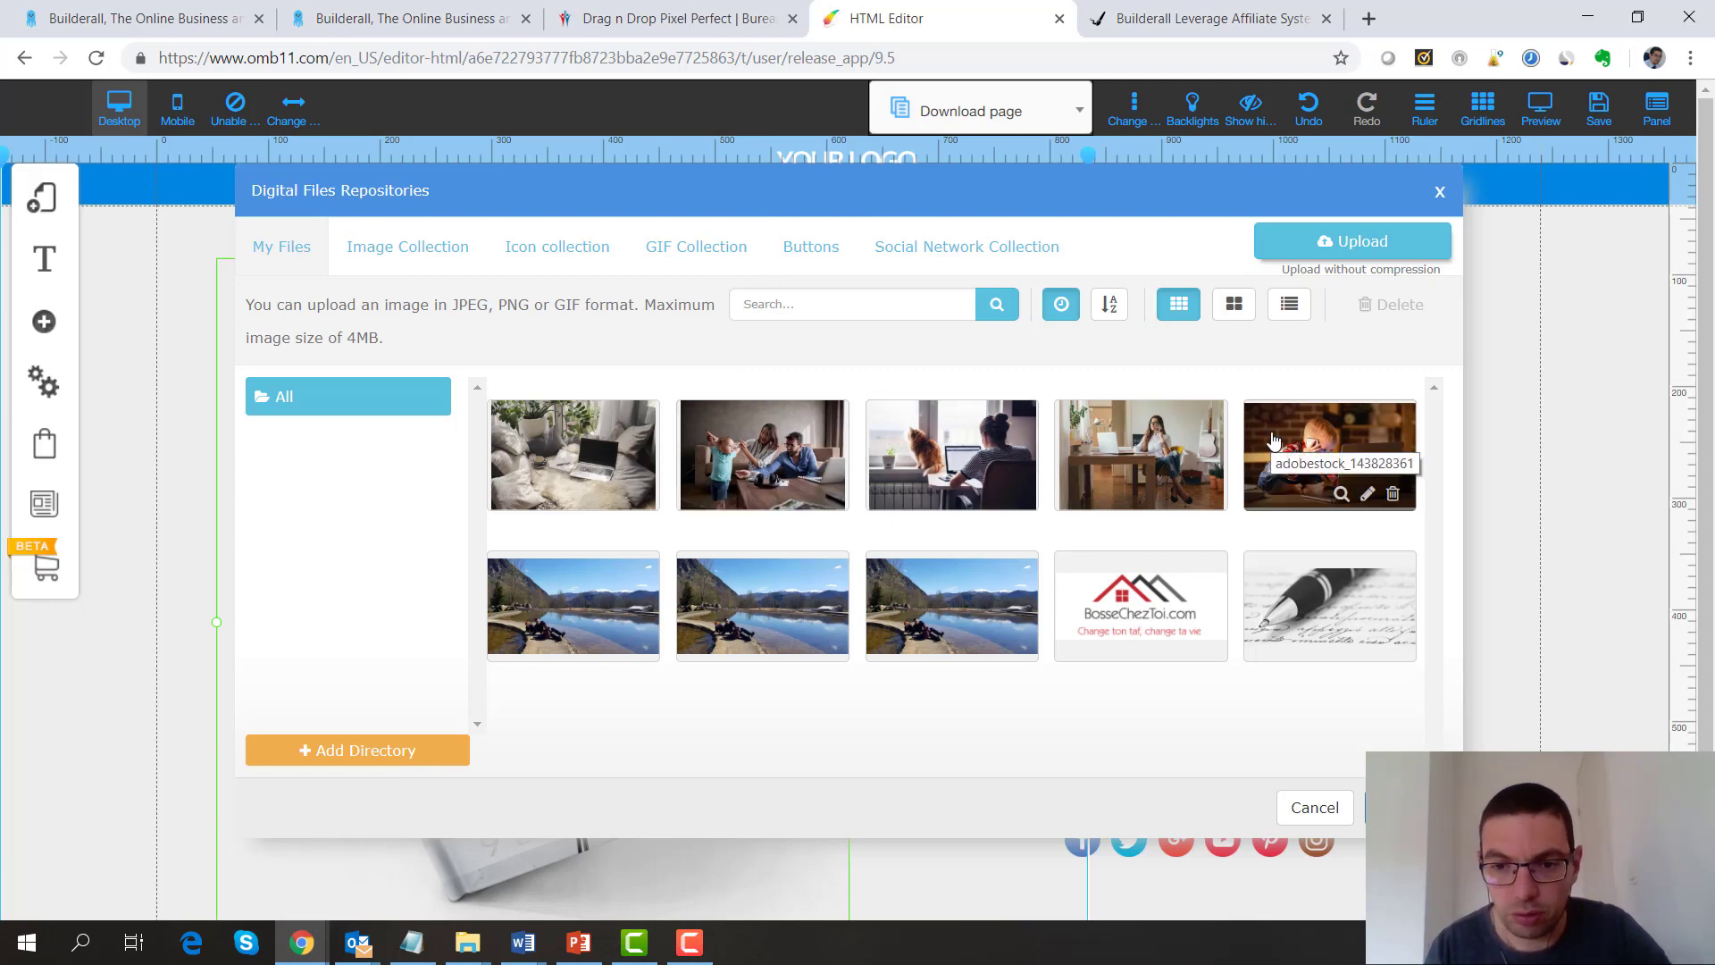
click(1304, 446)
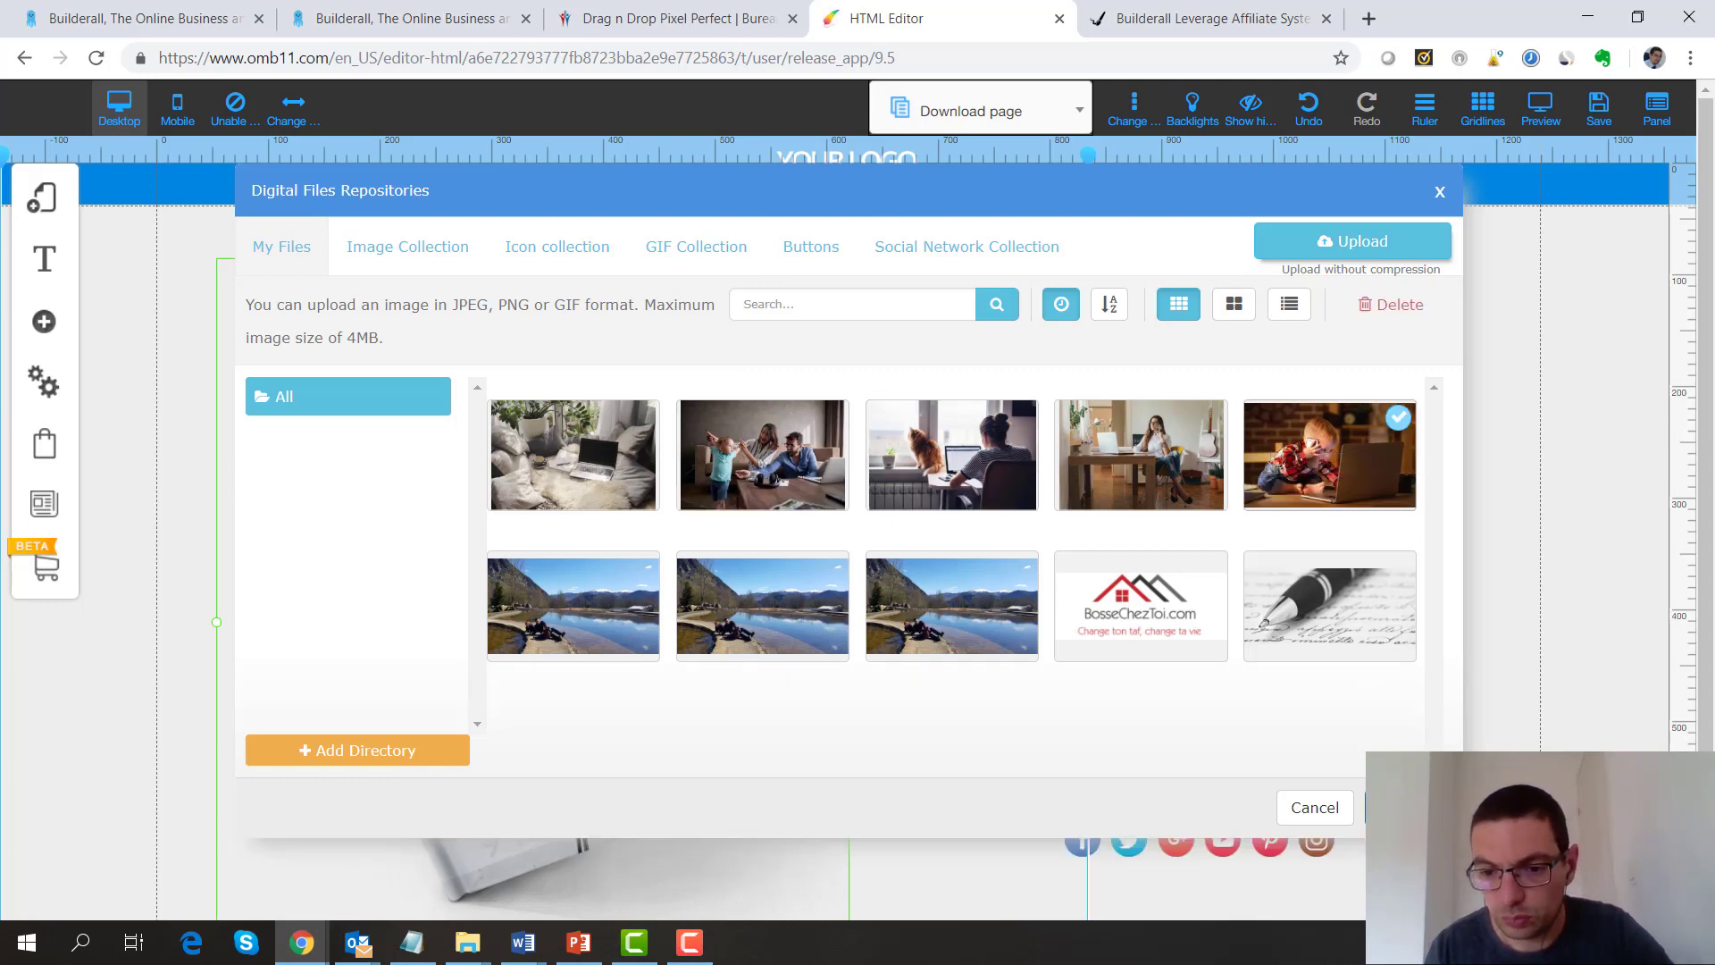
click(1408, 807)
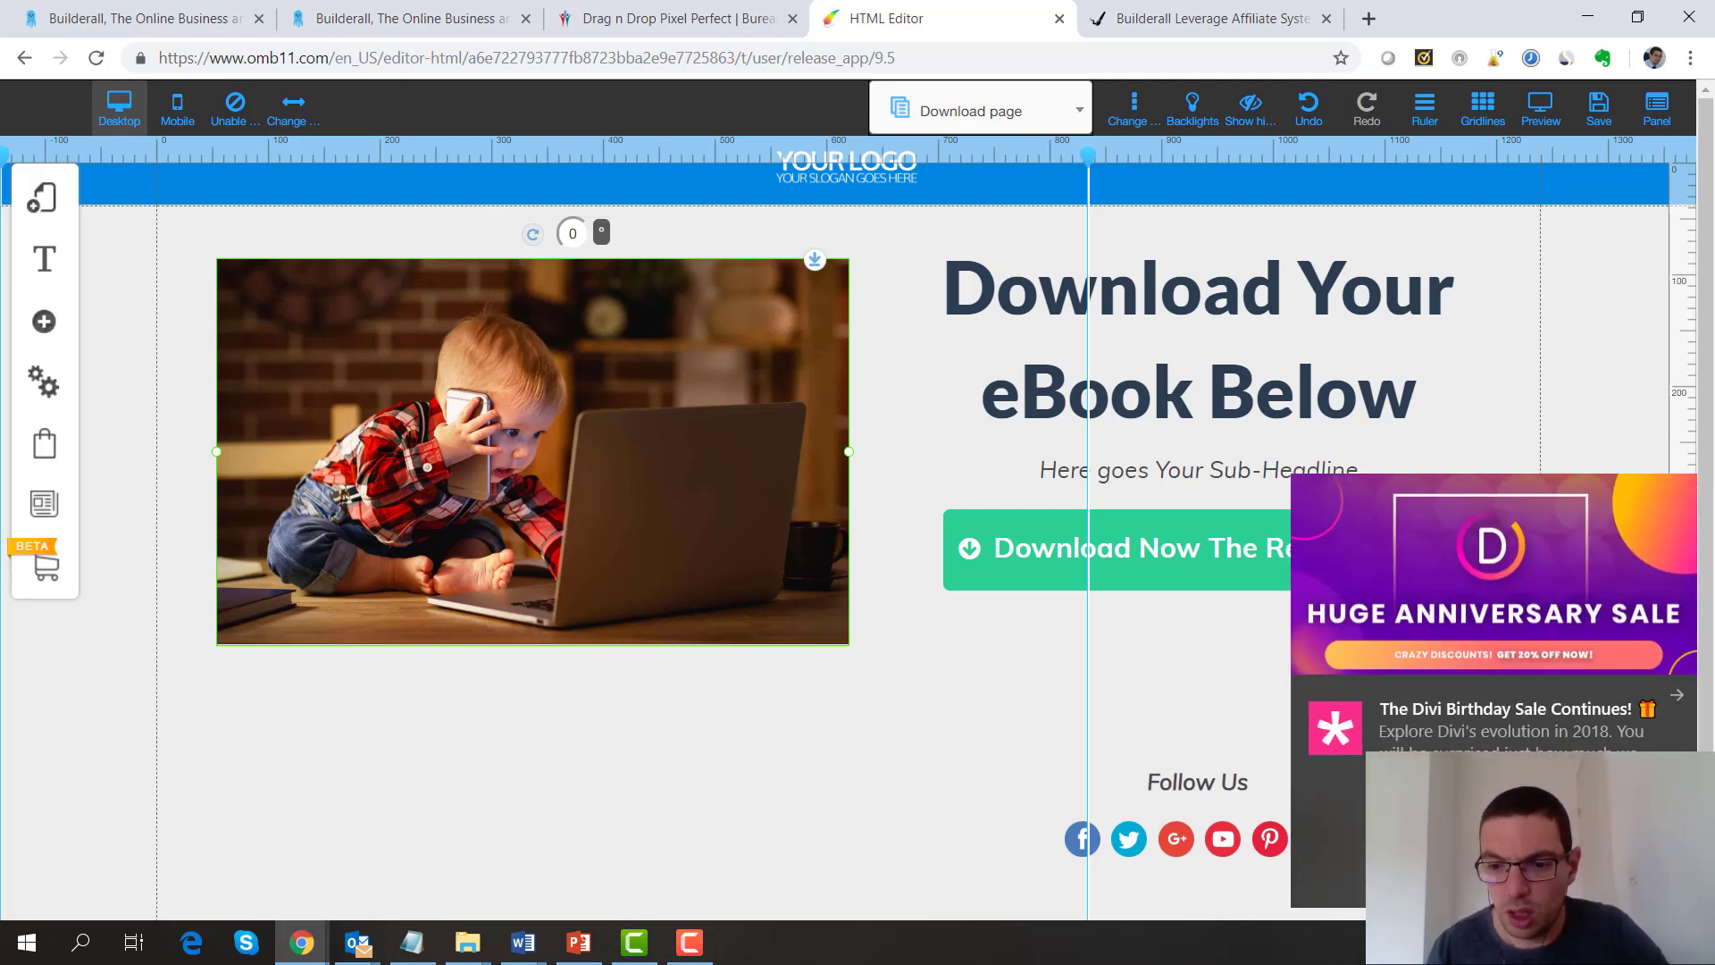
click(1165, 582)
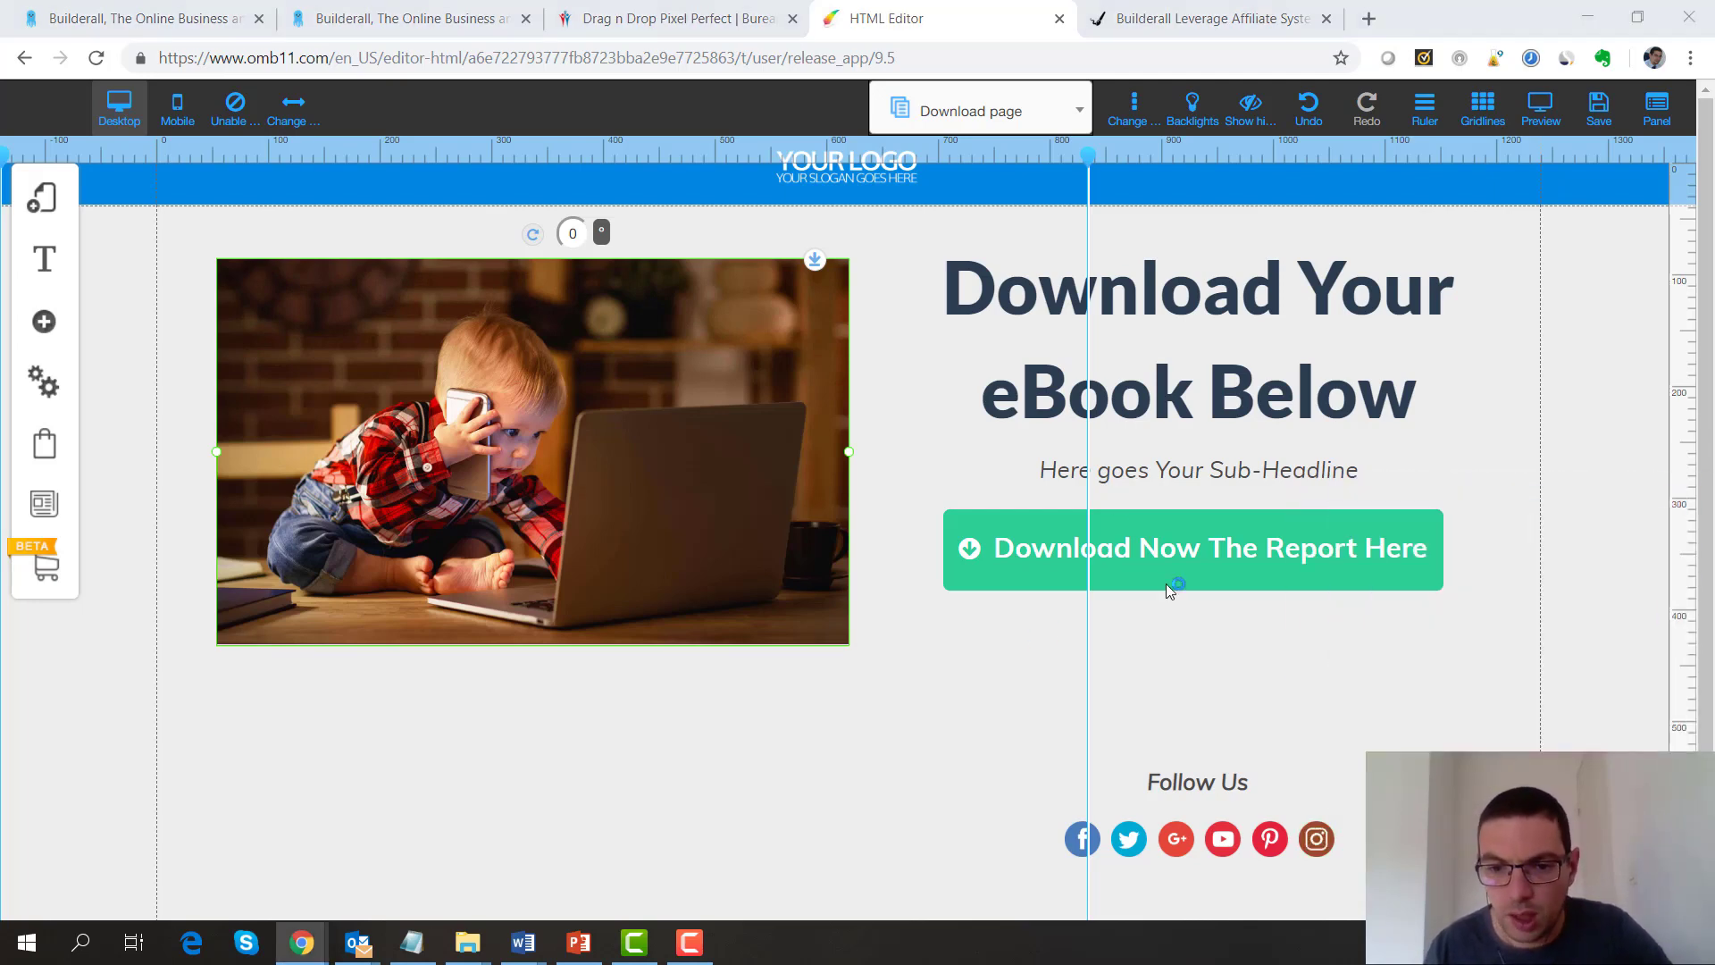
click(1168, 580)
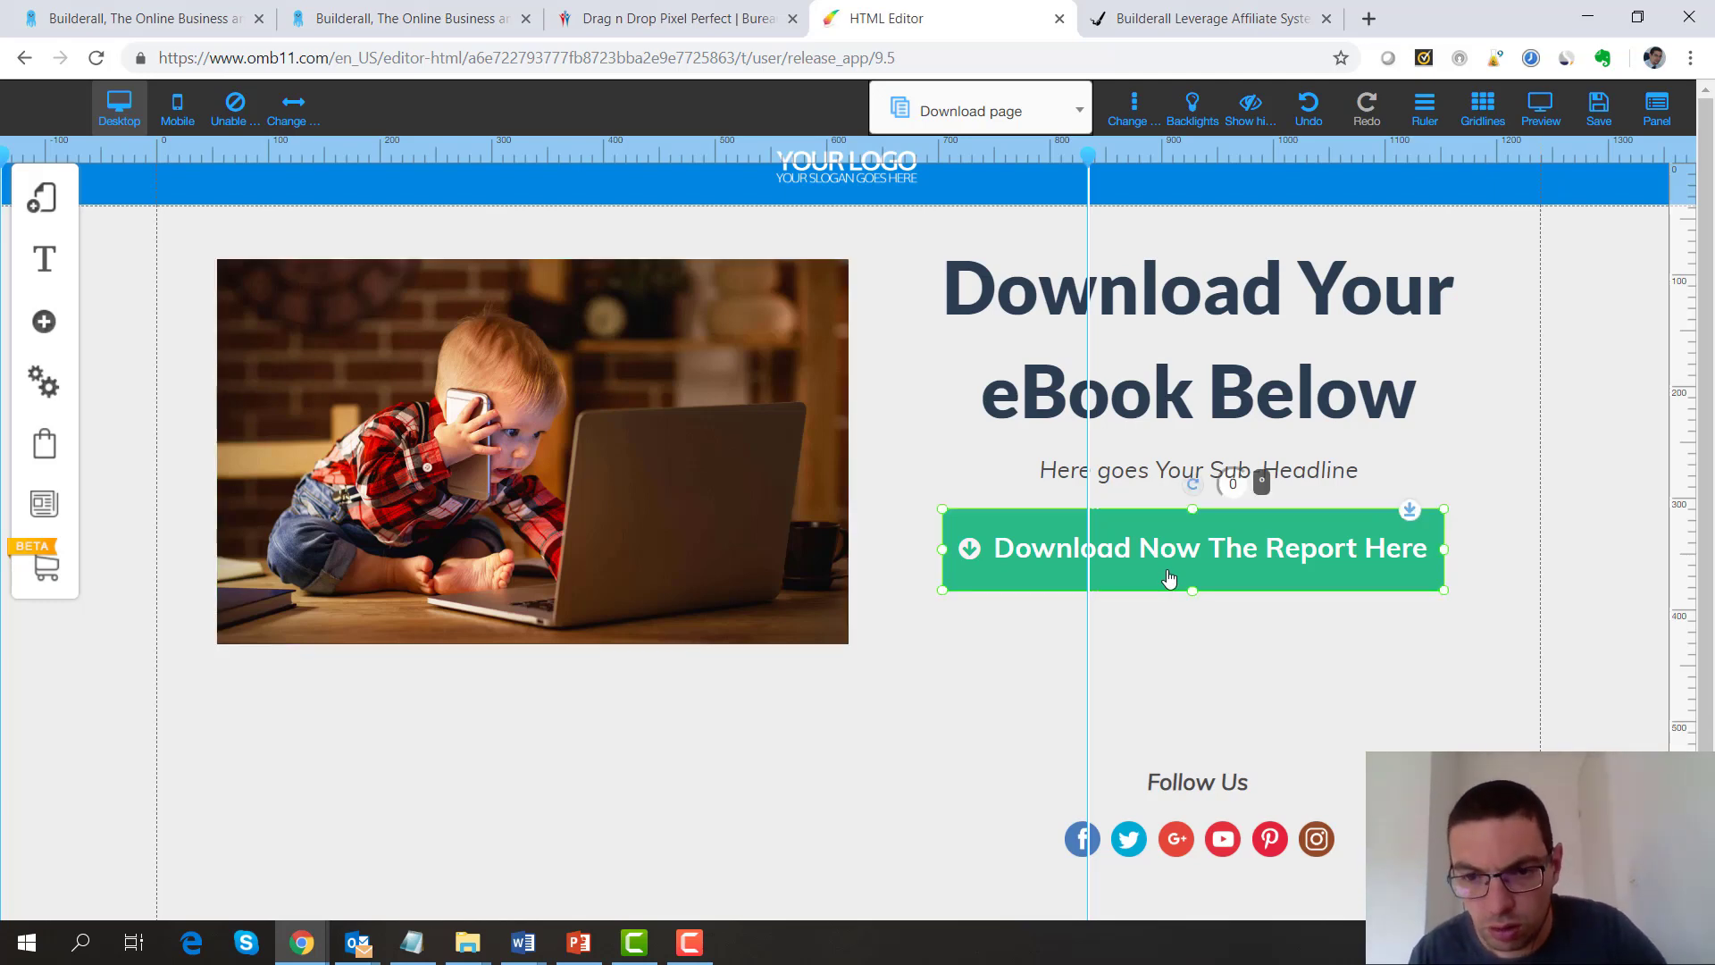
double_click(1169, 579)
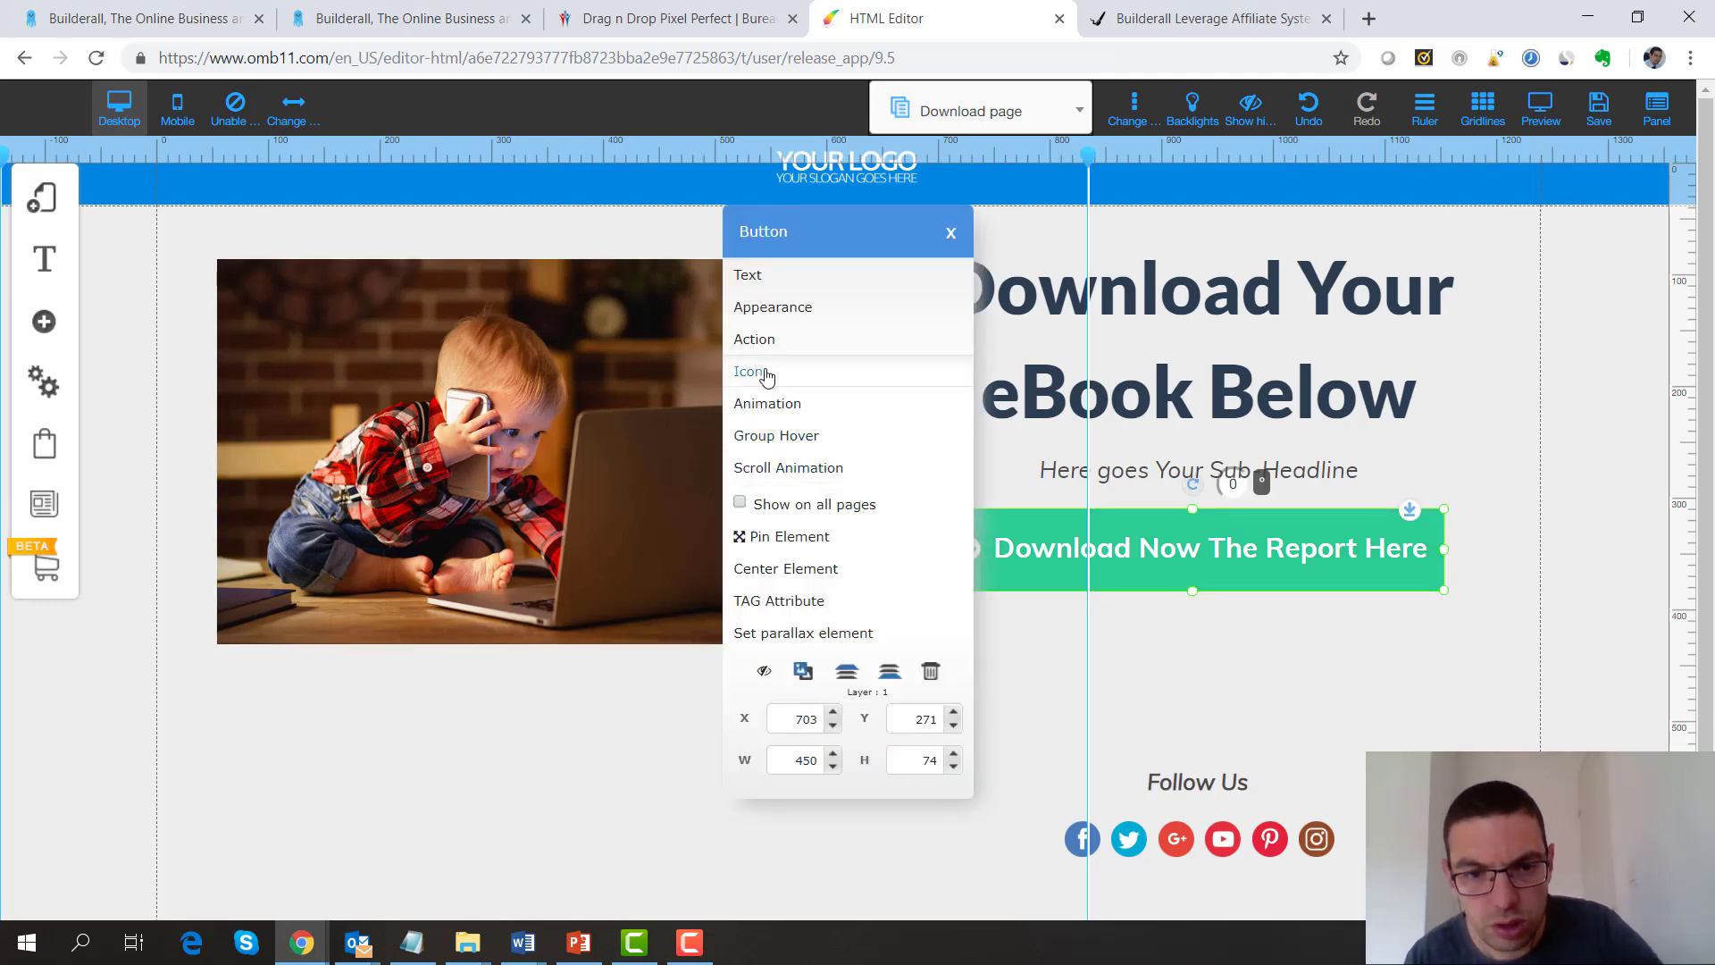
click(753, 340)
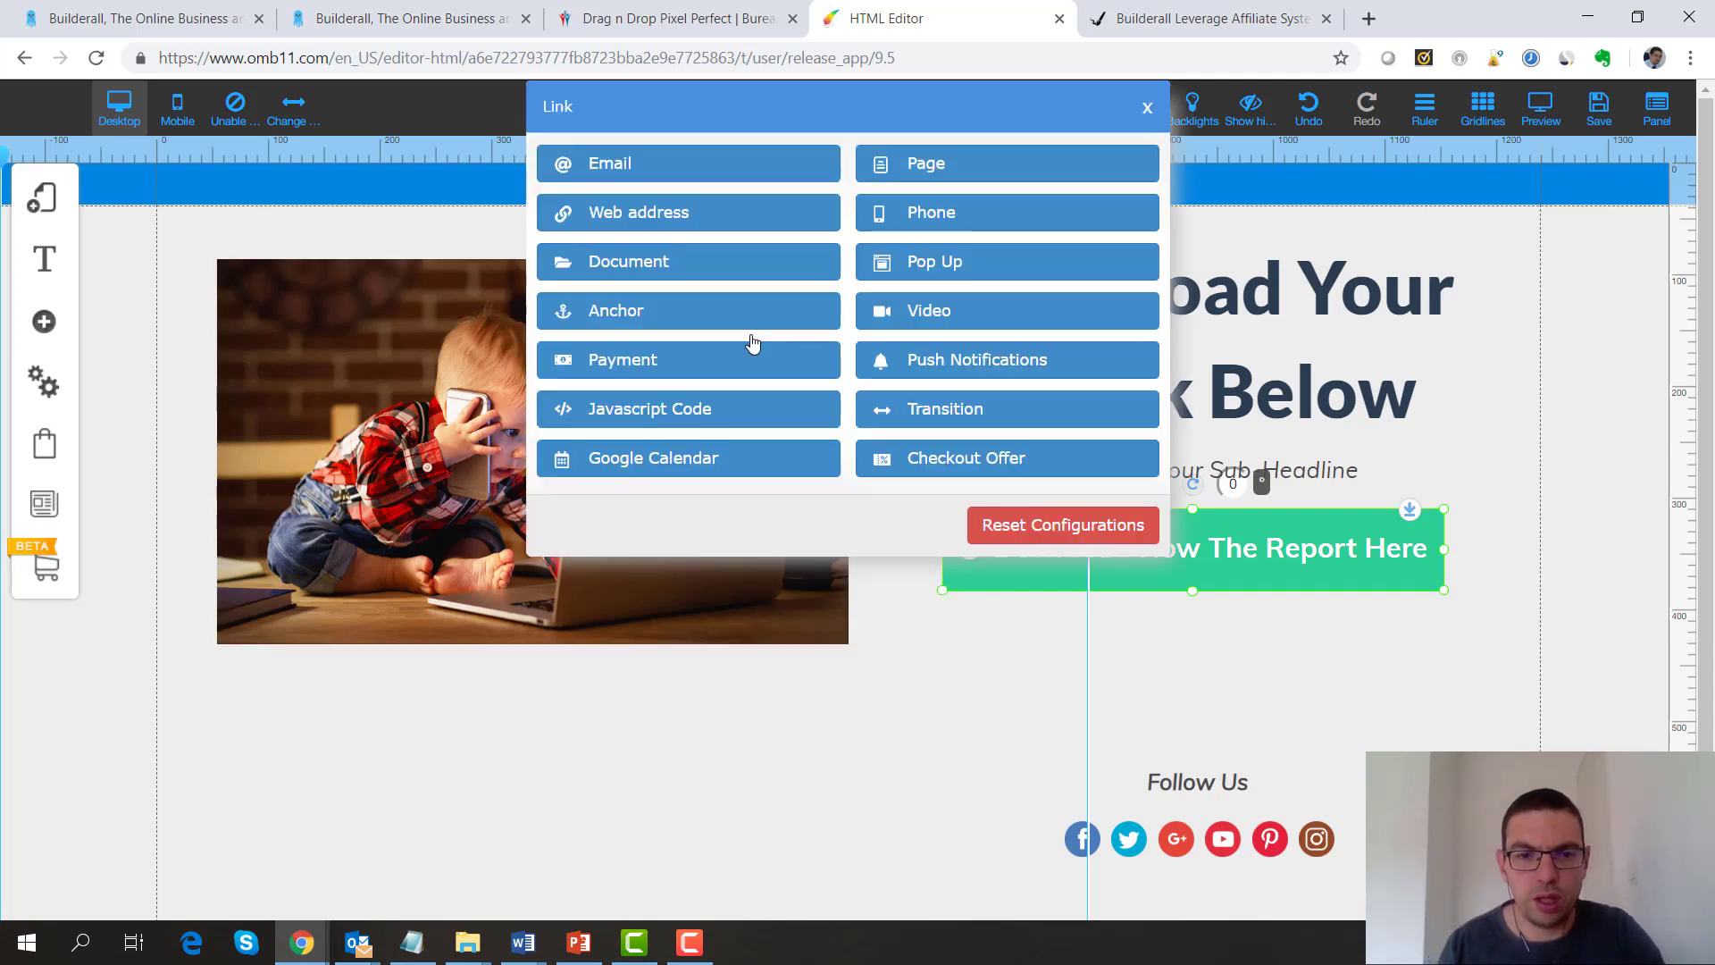
click(600, 261)
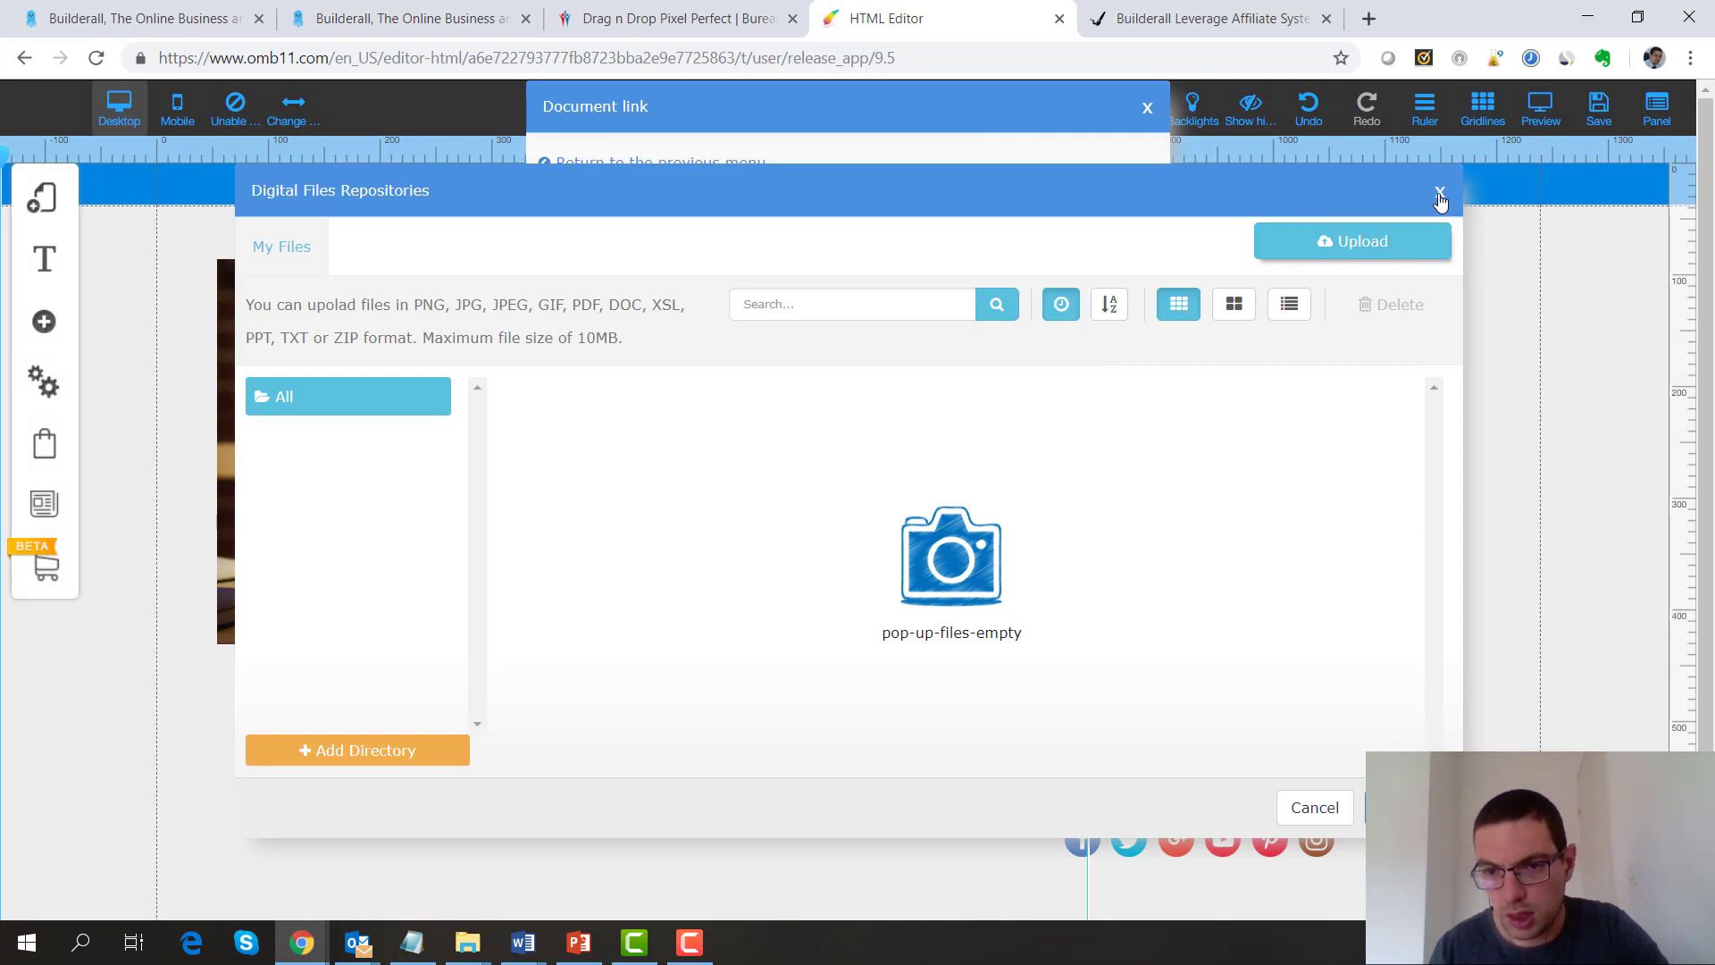
click(1440, 193)
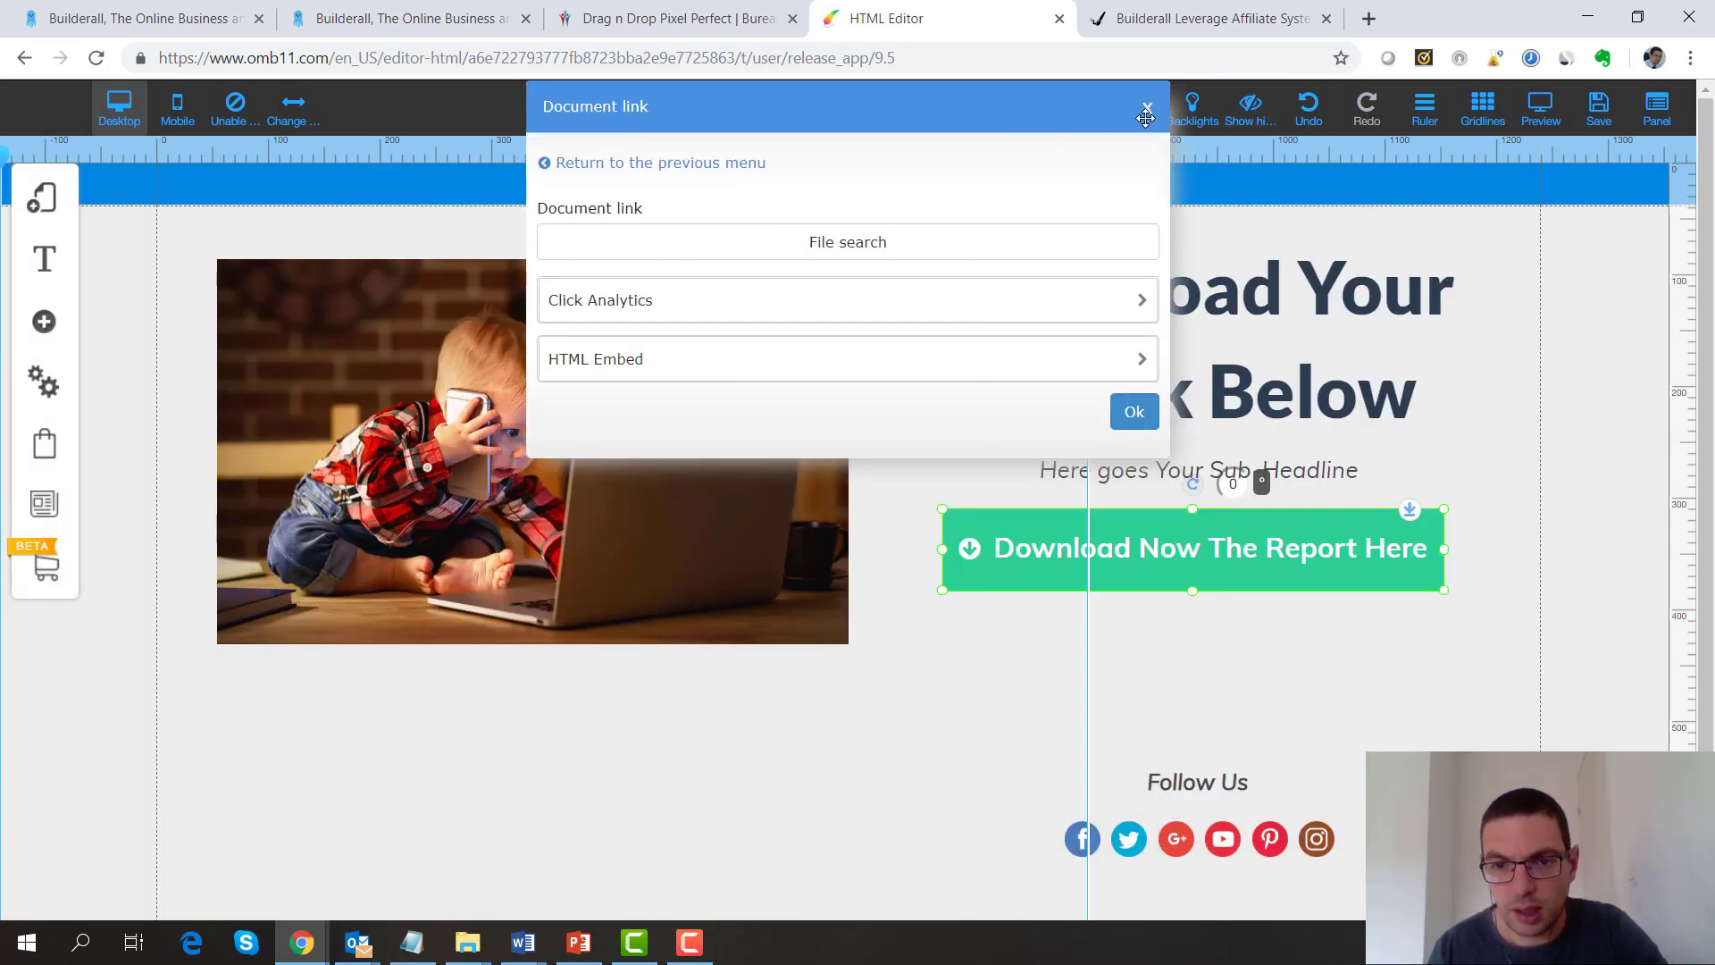
click(1147, 109)
click(1068, 124)
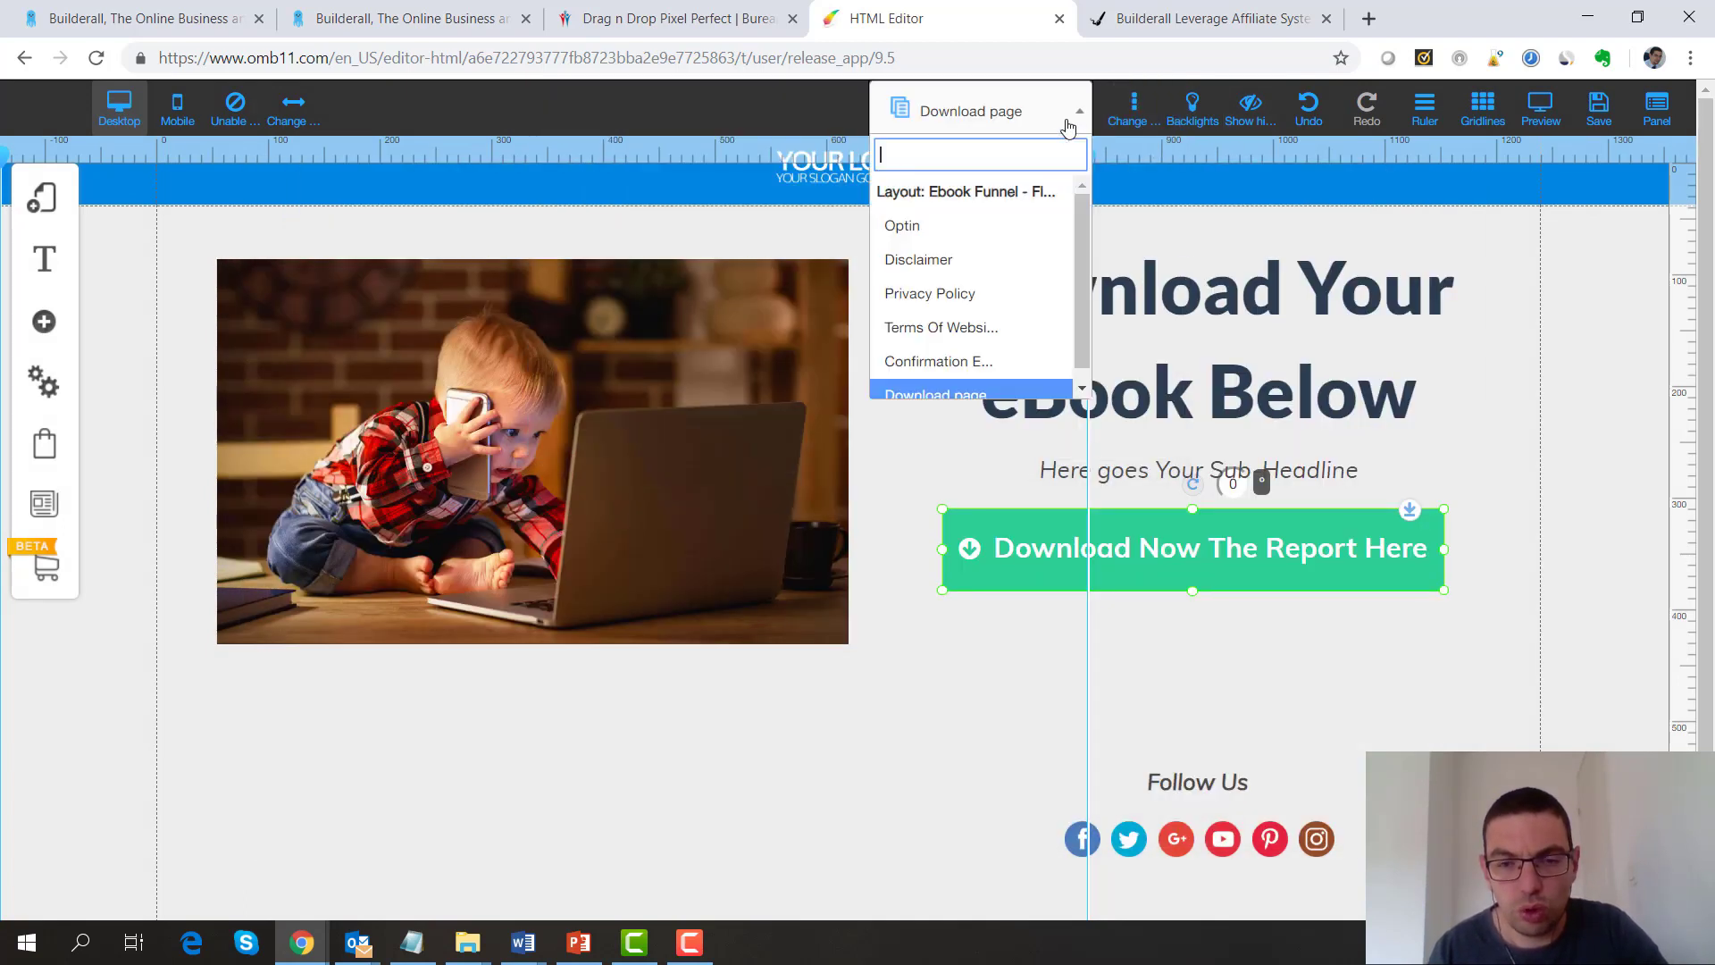
Switch to the Optin page, dismiss the email marketing alert, and return to the templates gallery tab
click(921, 225)
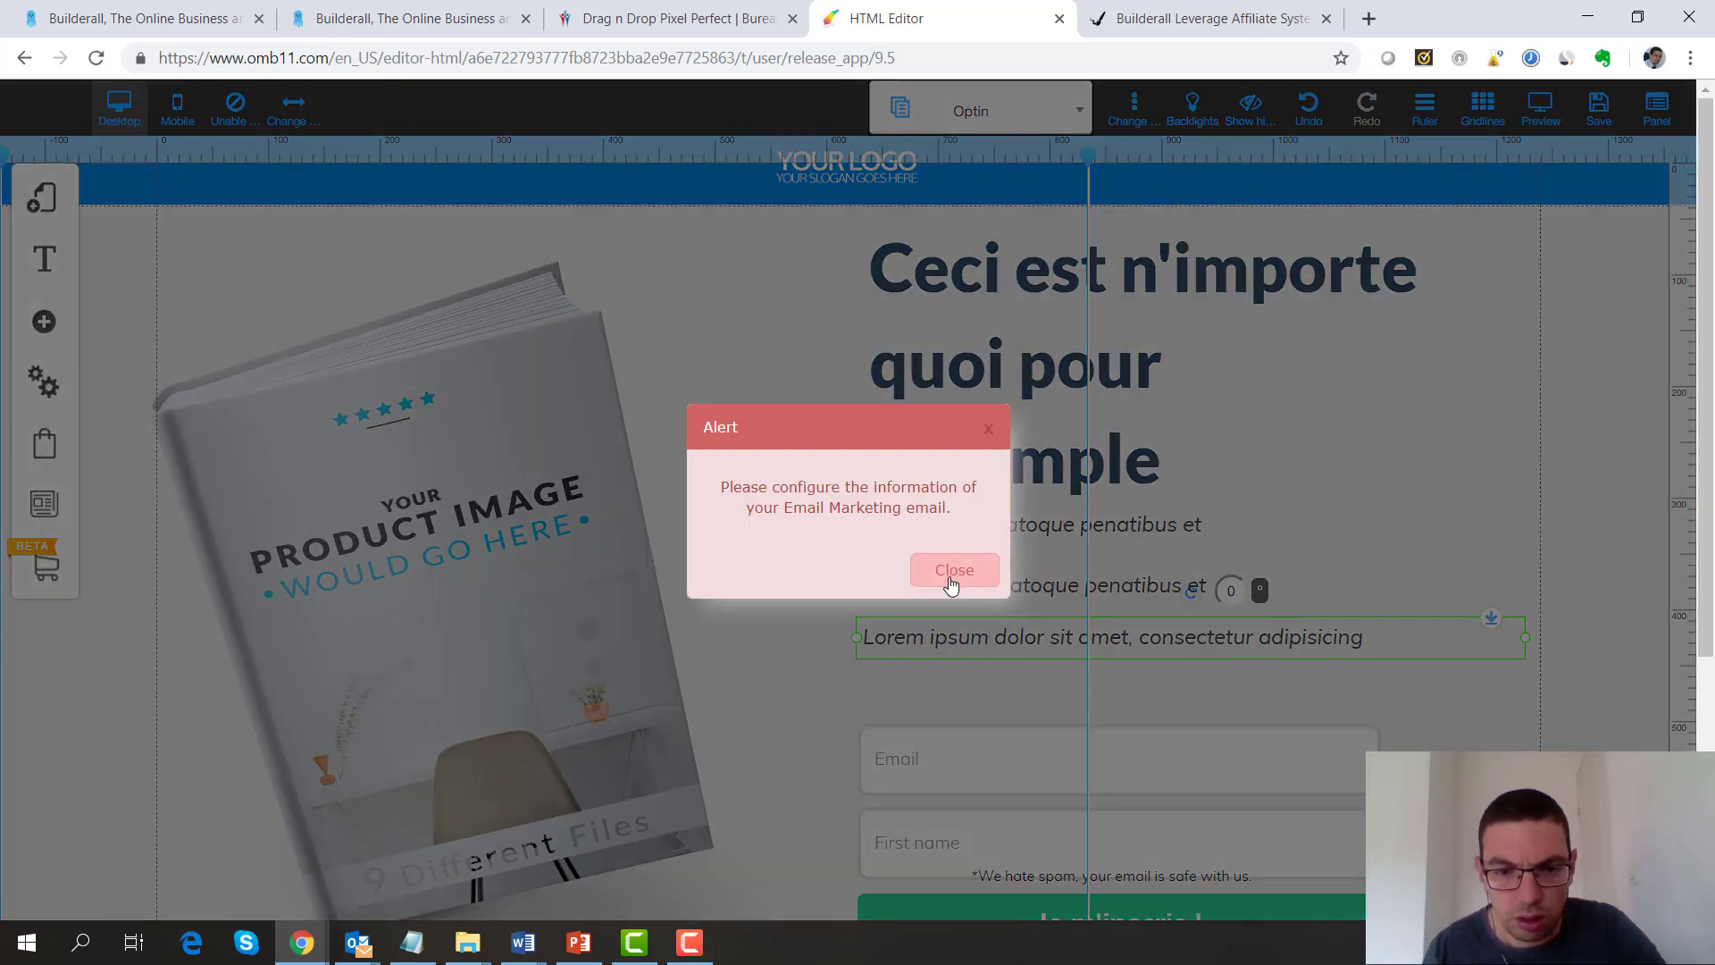
click(952, 572)
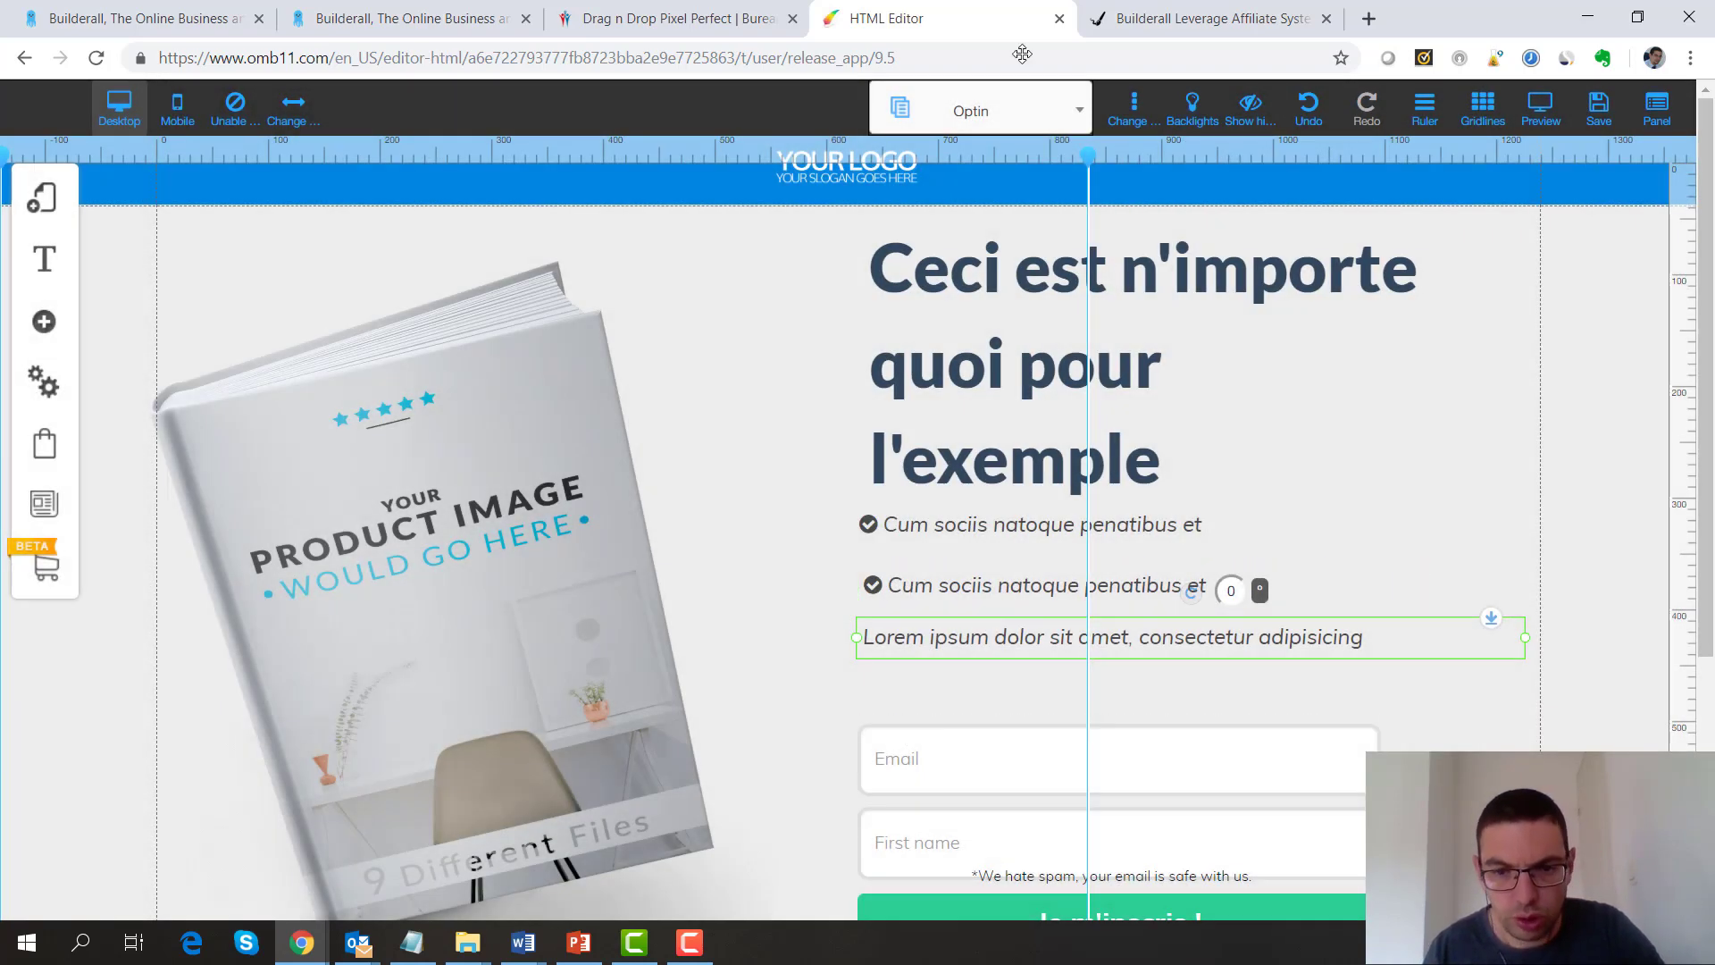
click(1080, 116)
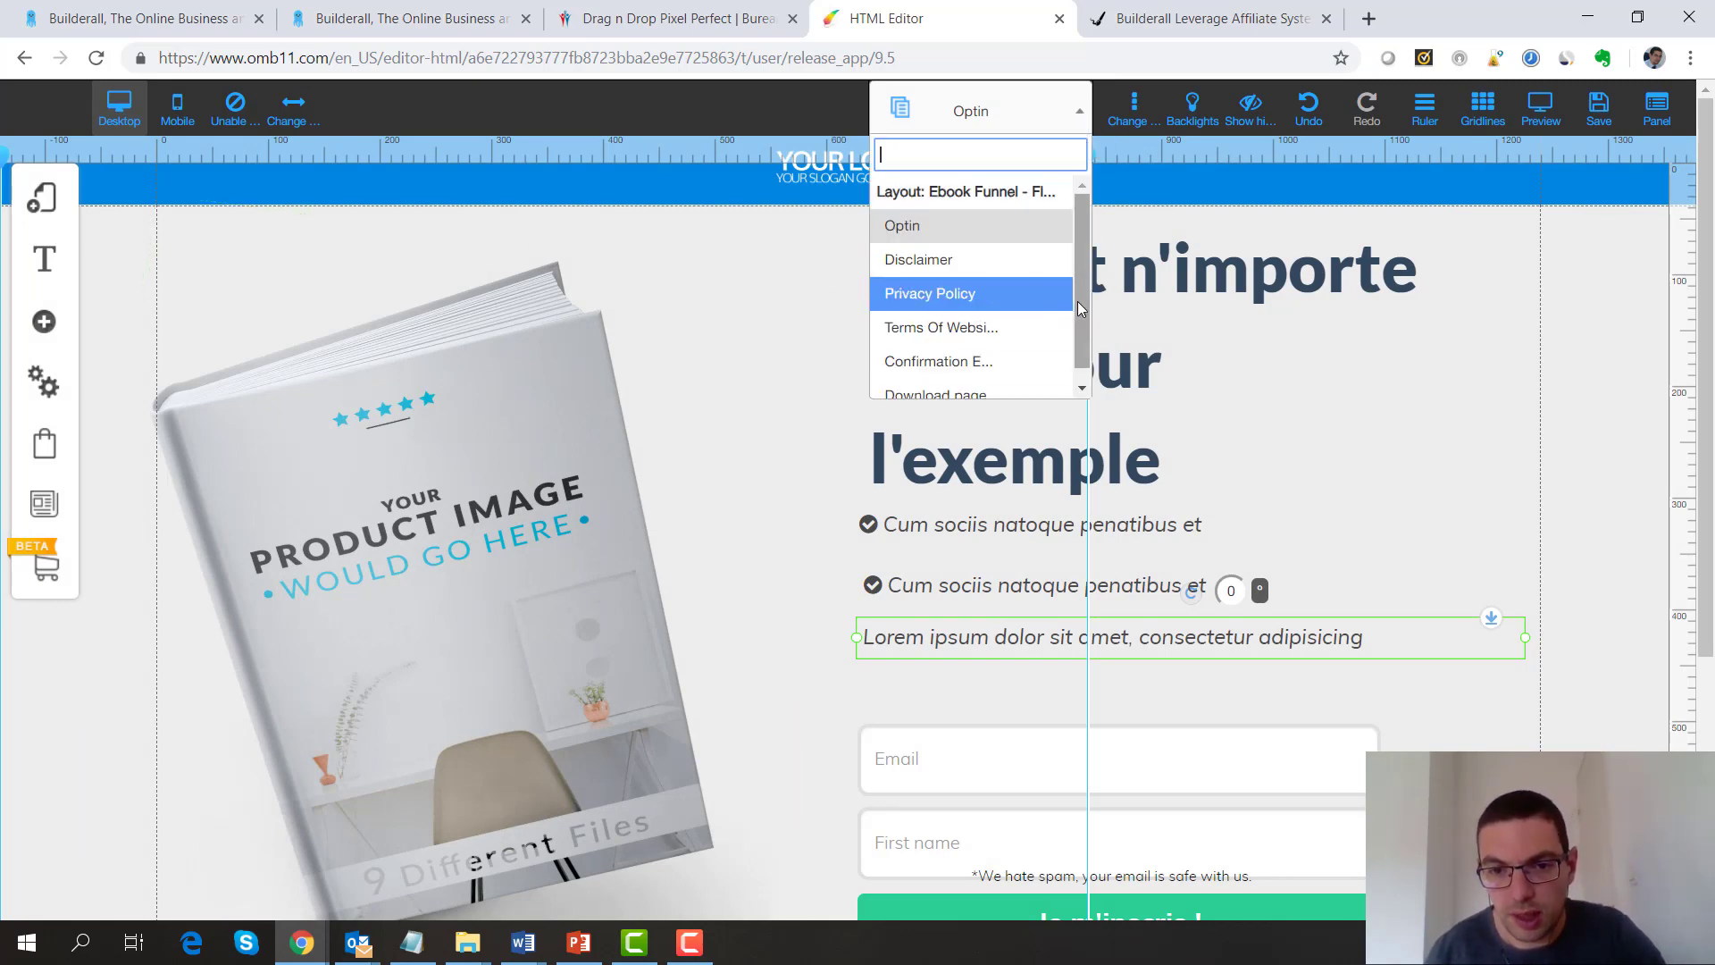
drag(1077, 302, 1075, 353)
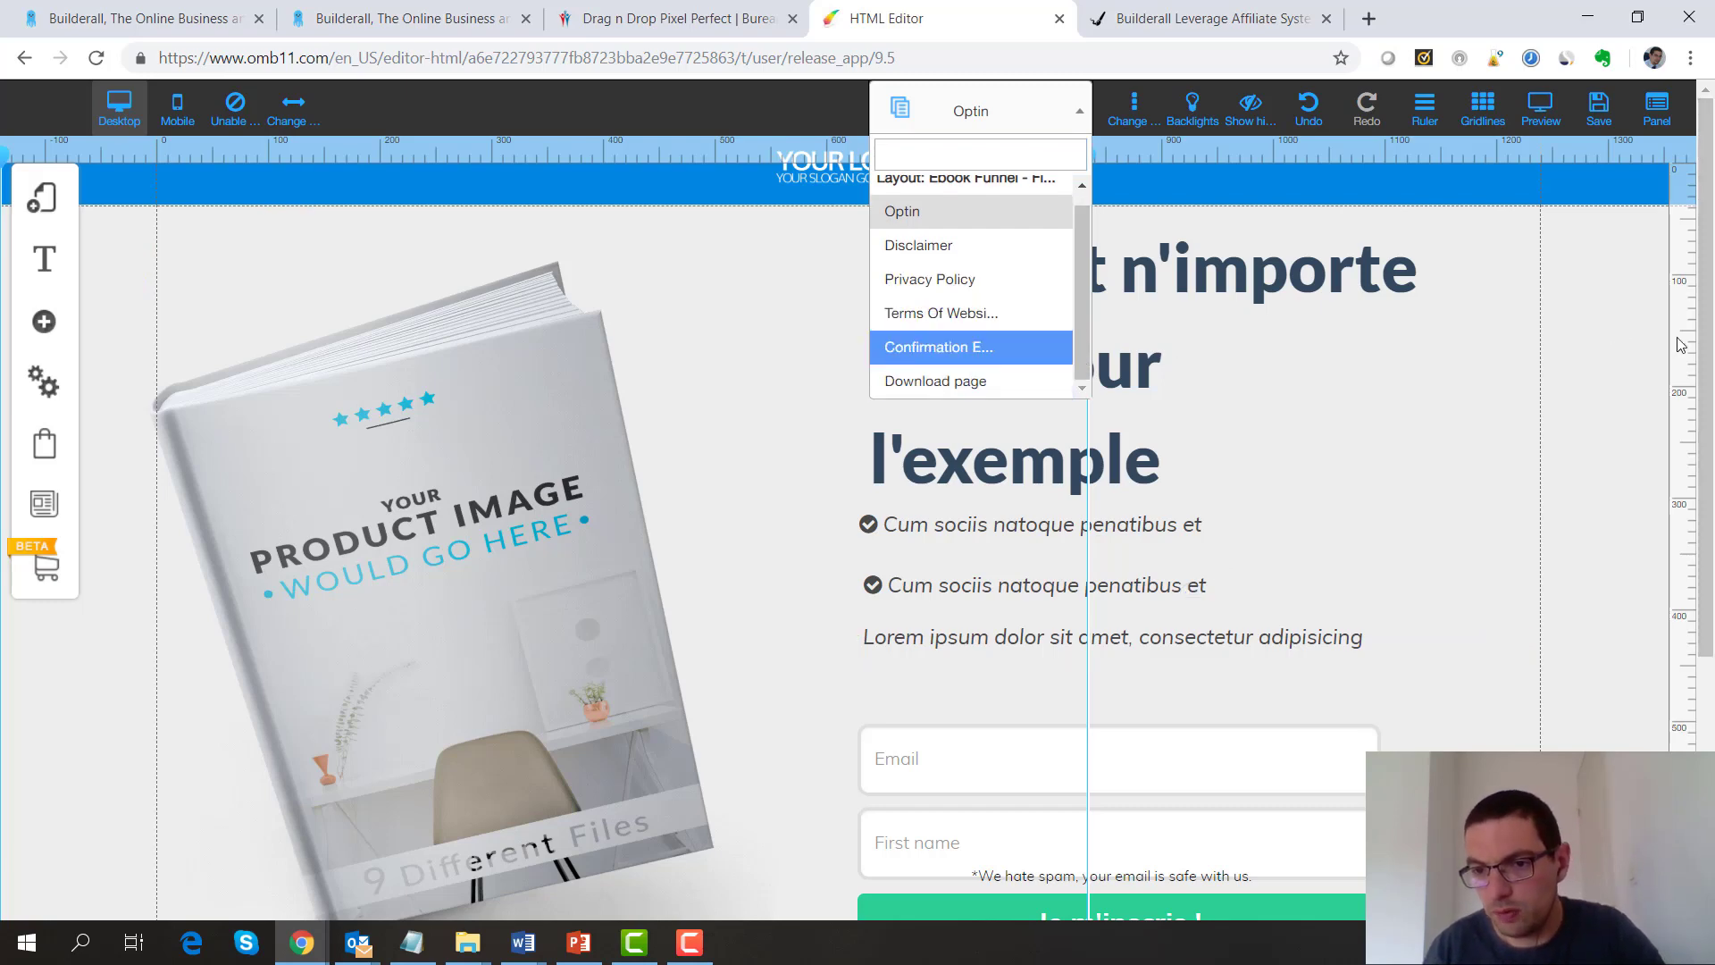
drag(1703, 352, 1708, 388)
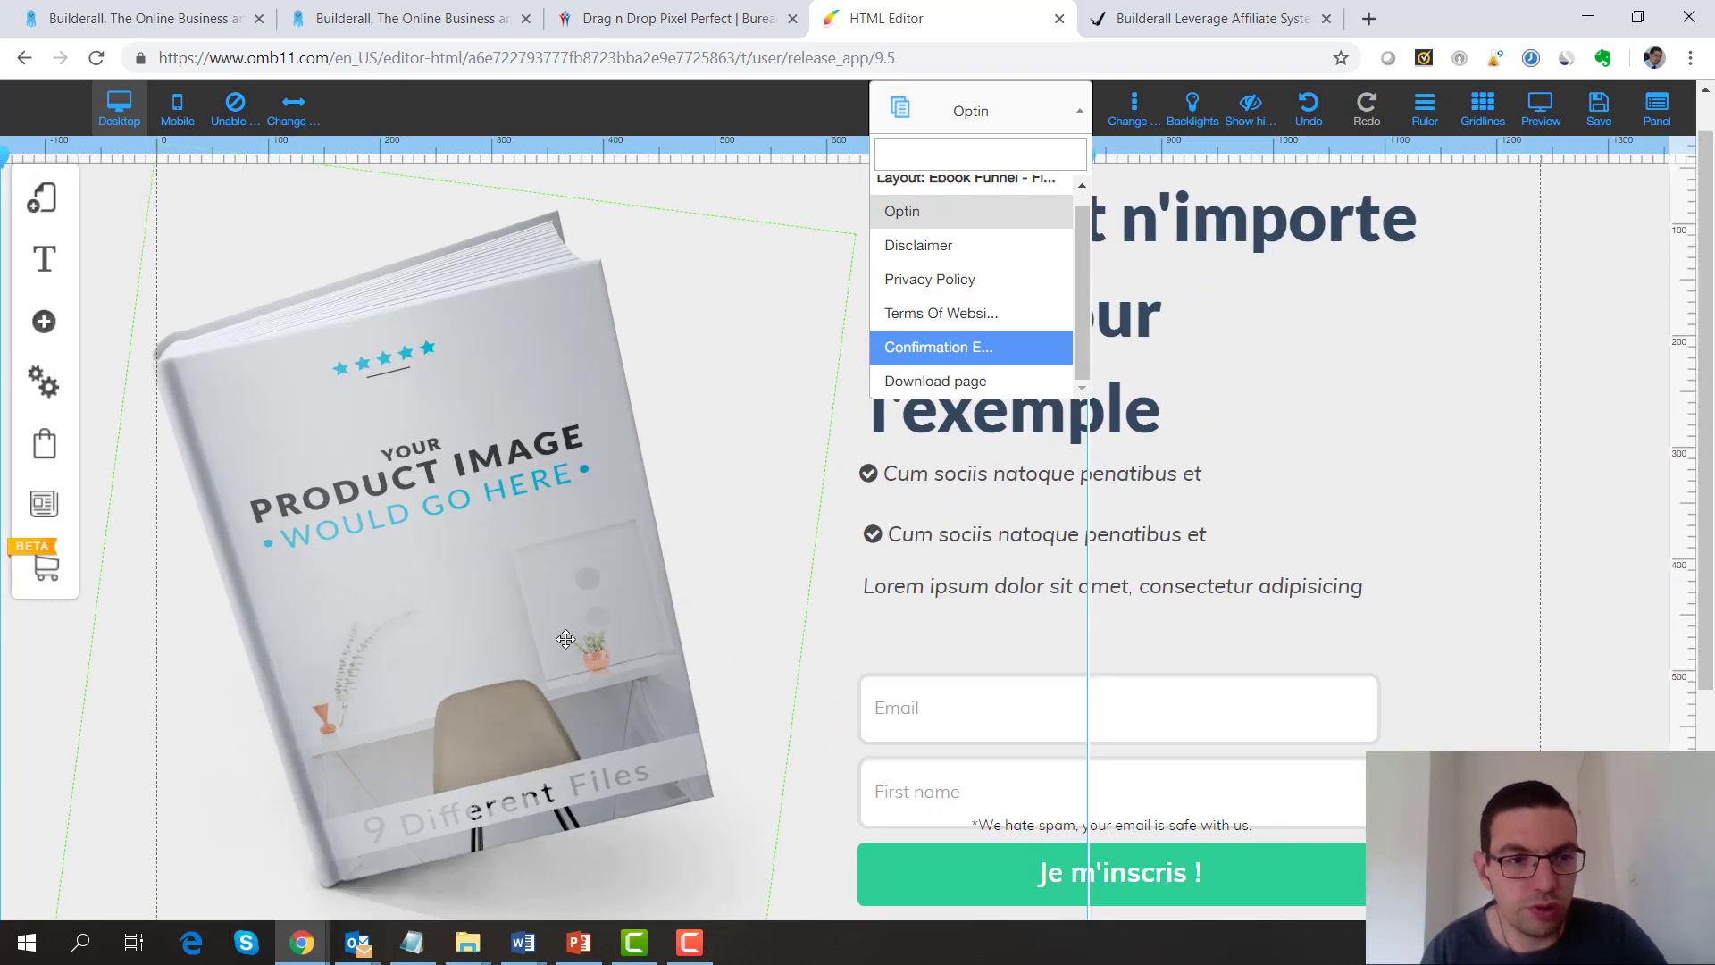
click(693, 13)
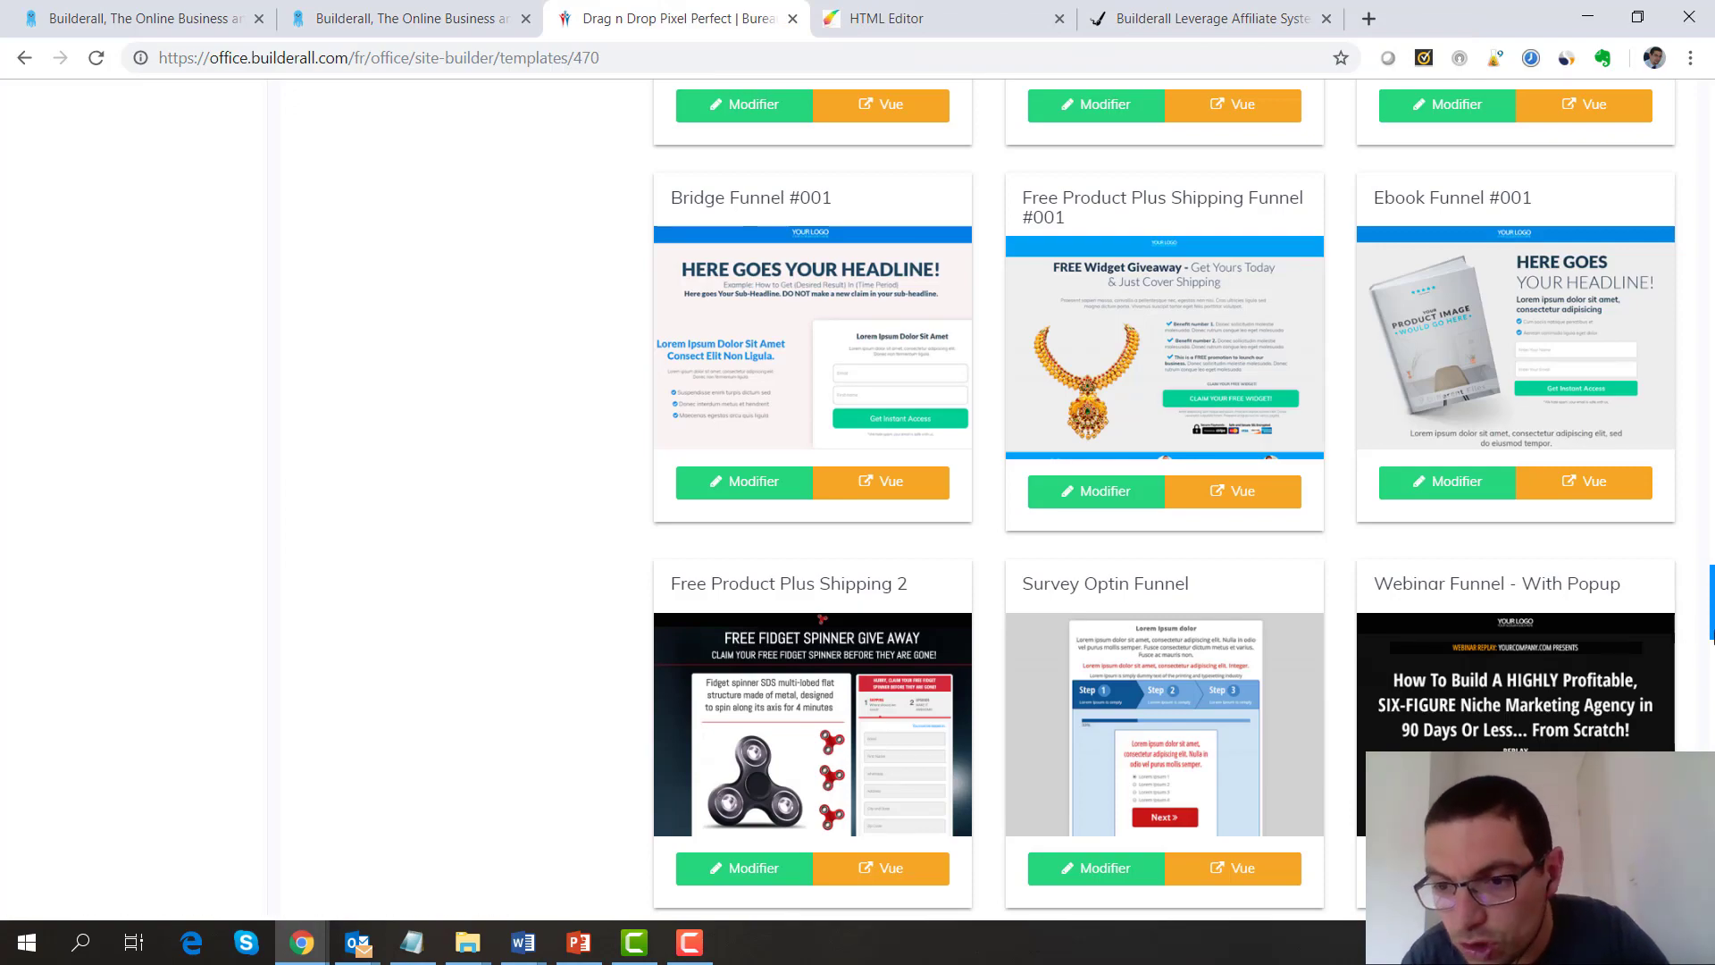
Scroll back up the templates list and open the Webinar Funnel - 002 card with Modifier
drag(1710, 637, 1705, 134)
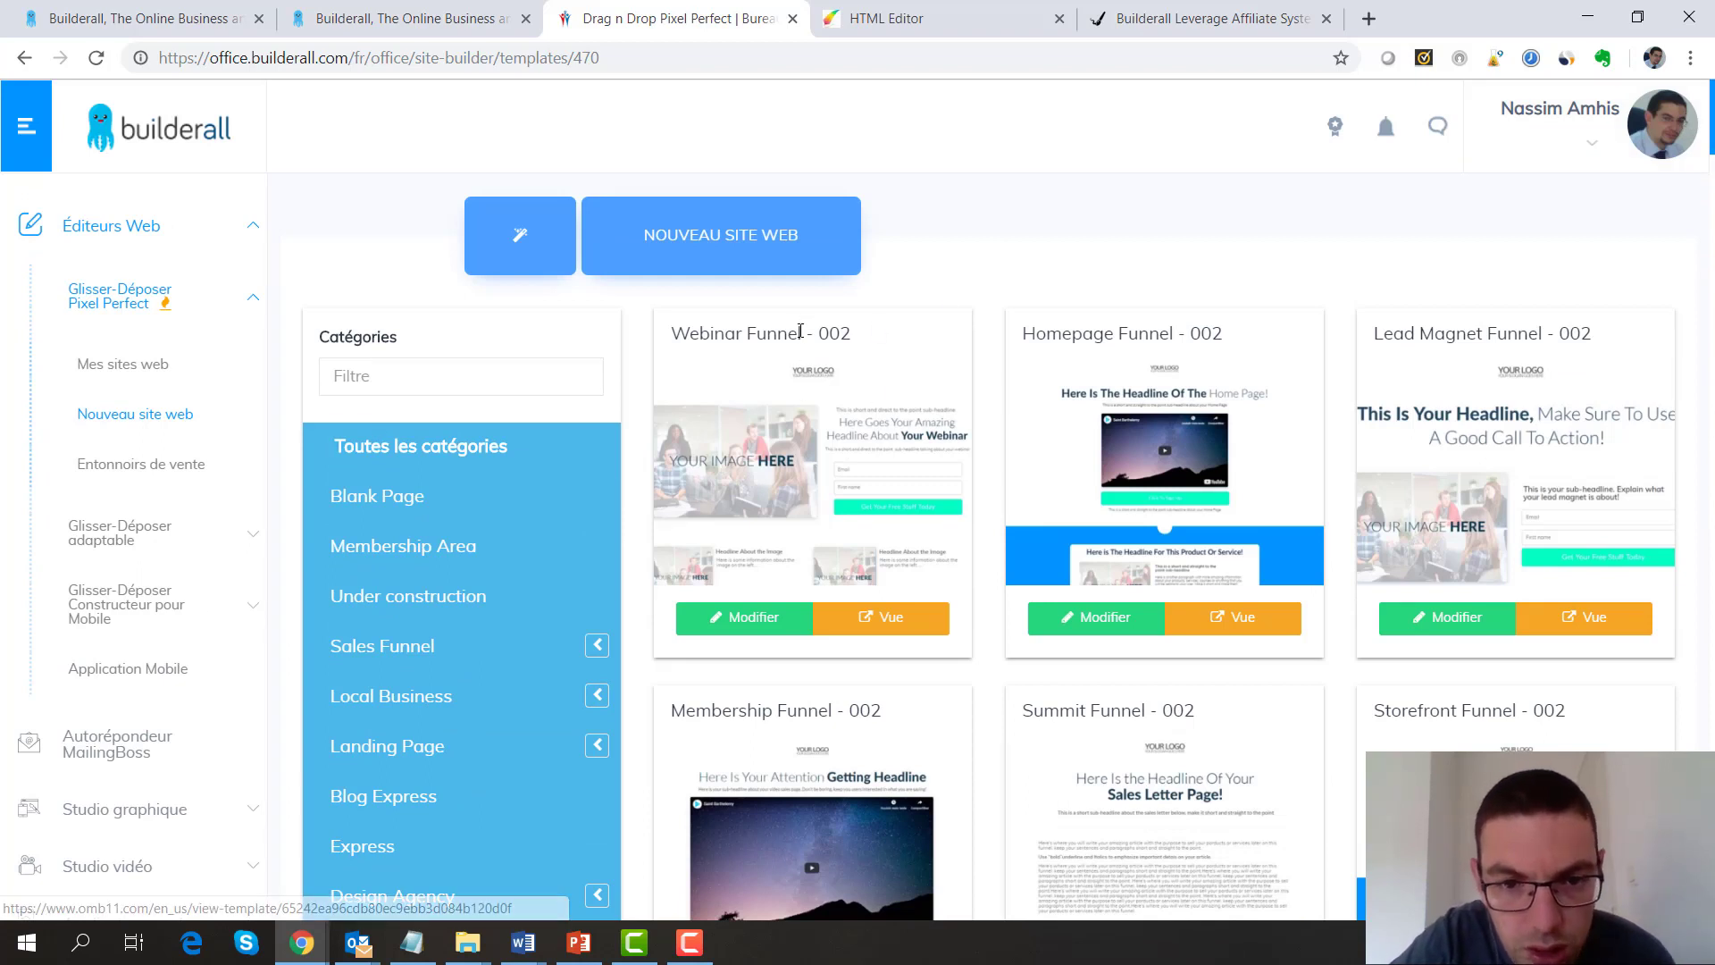
click(746, 622)
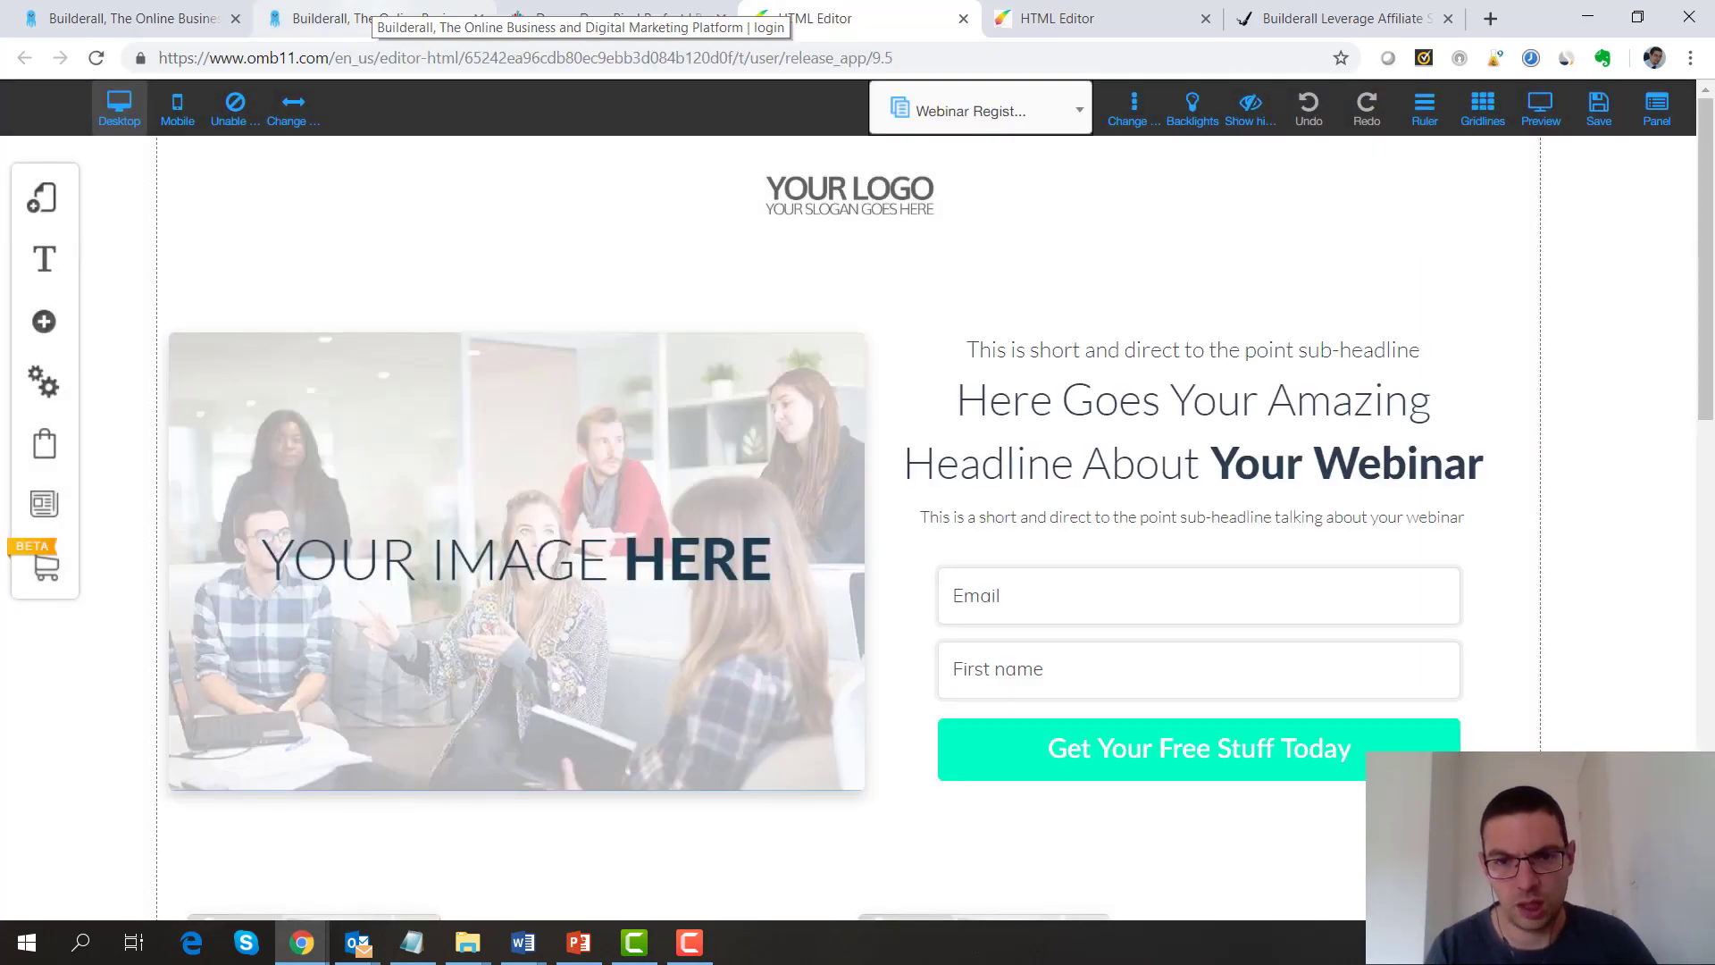
Switch from the registration page to Home 1, showing the Facebook Ads-to-replay funnel diagram
click(572, 489)
right_click(562, 535)
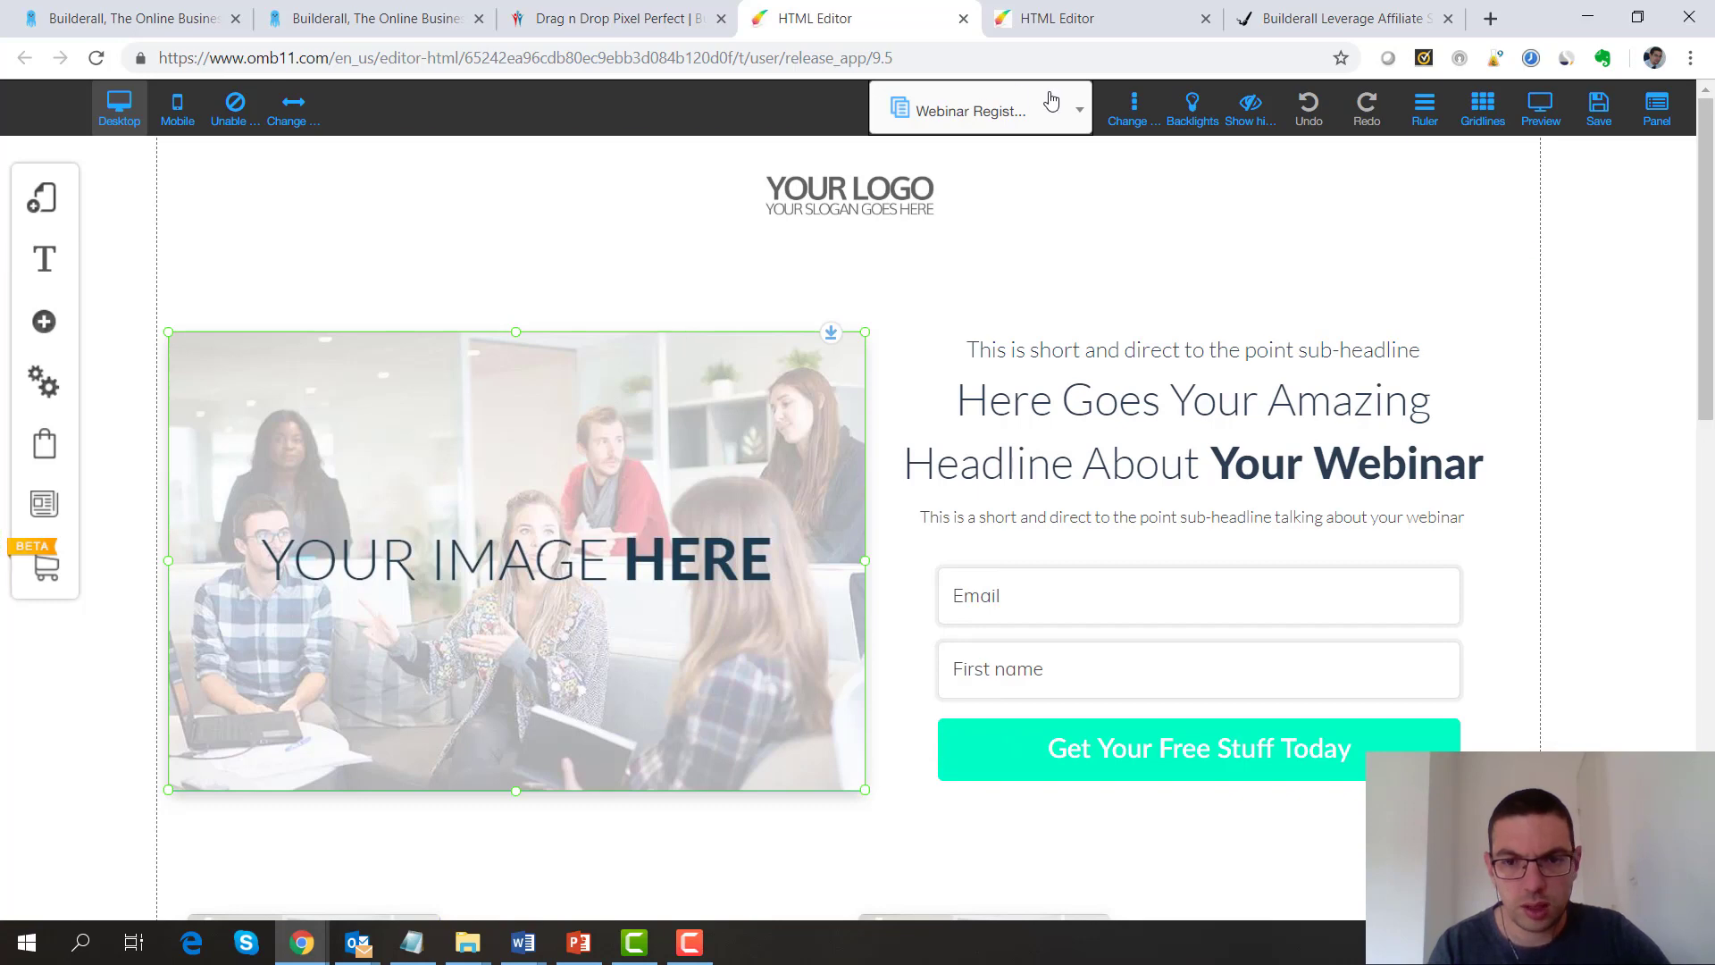
click(1075, 122)
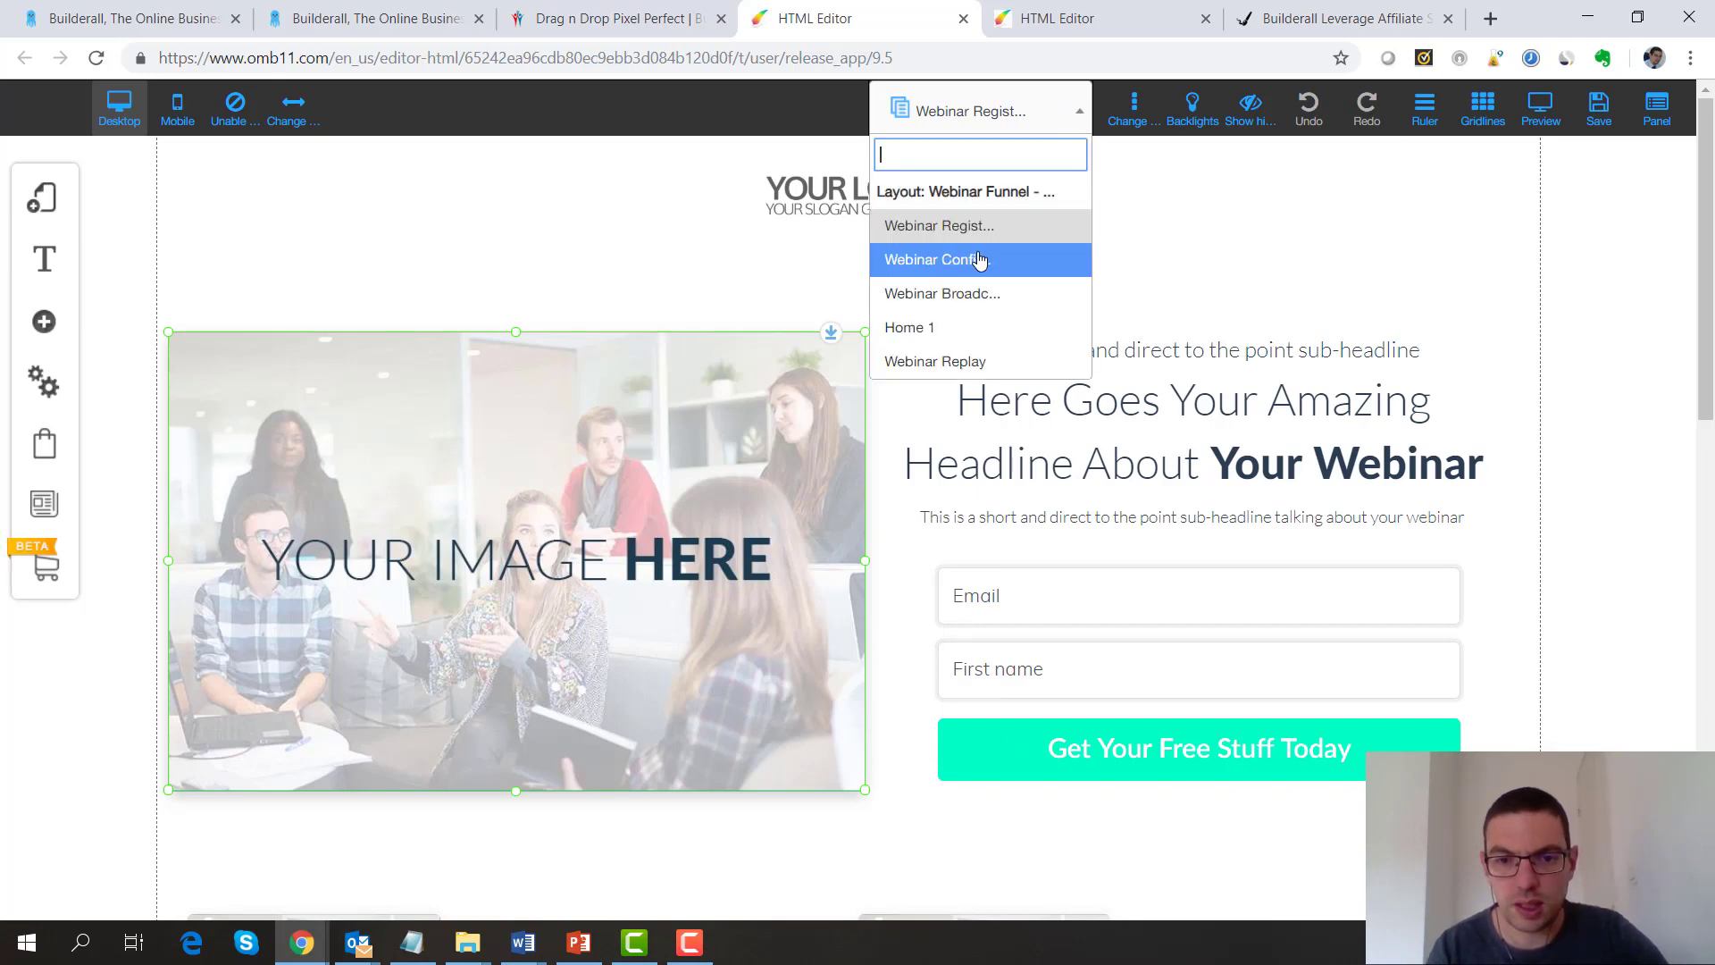
click(929, 329)
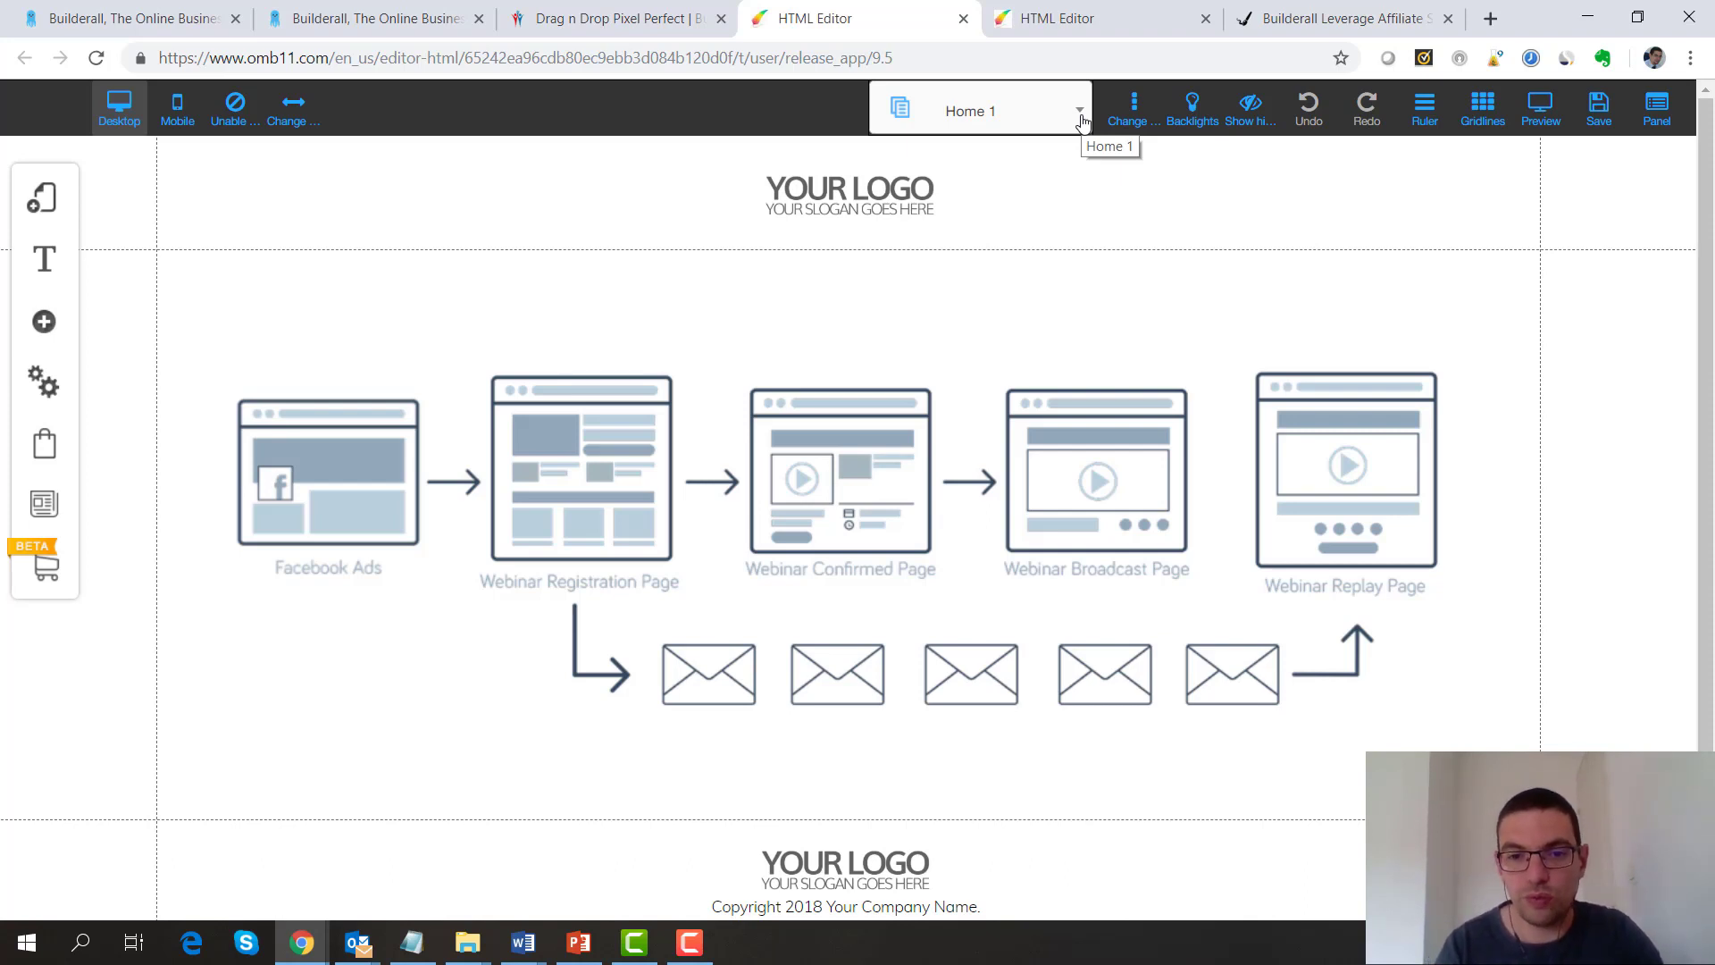
click(1080, 113)
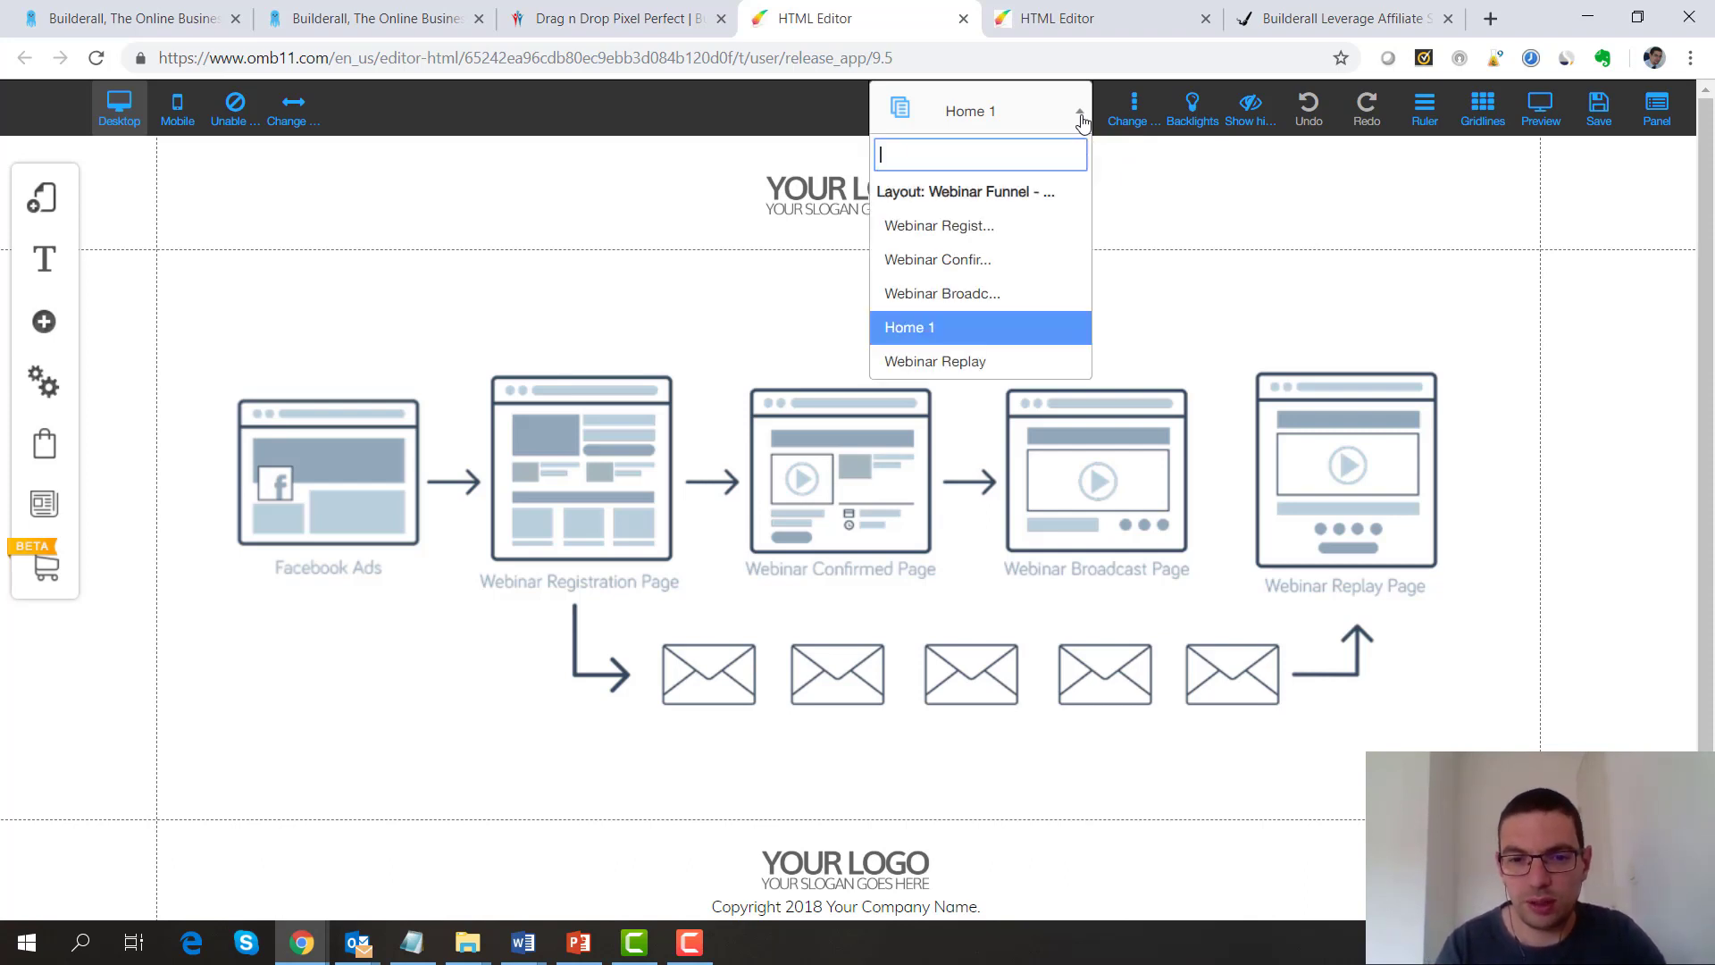
click(967, 293)
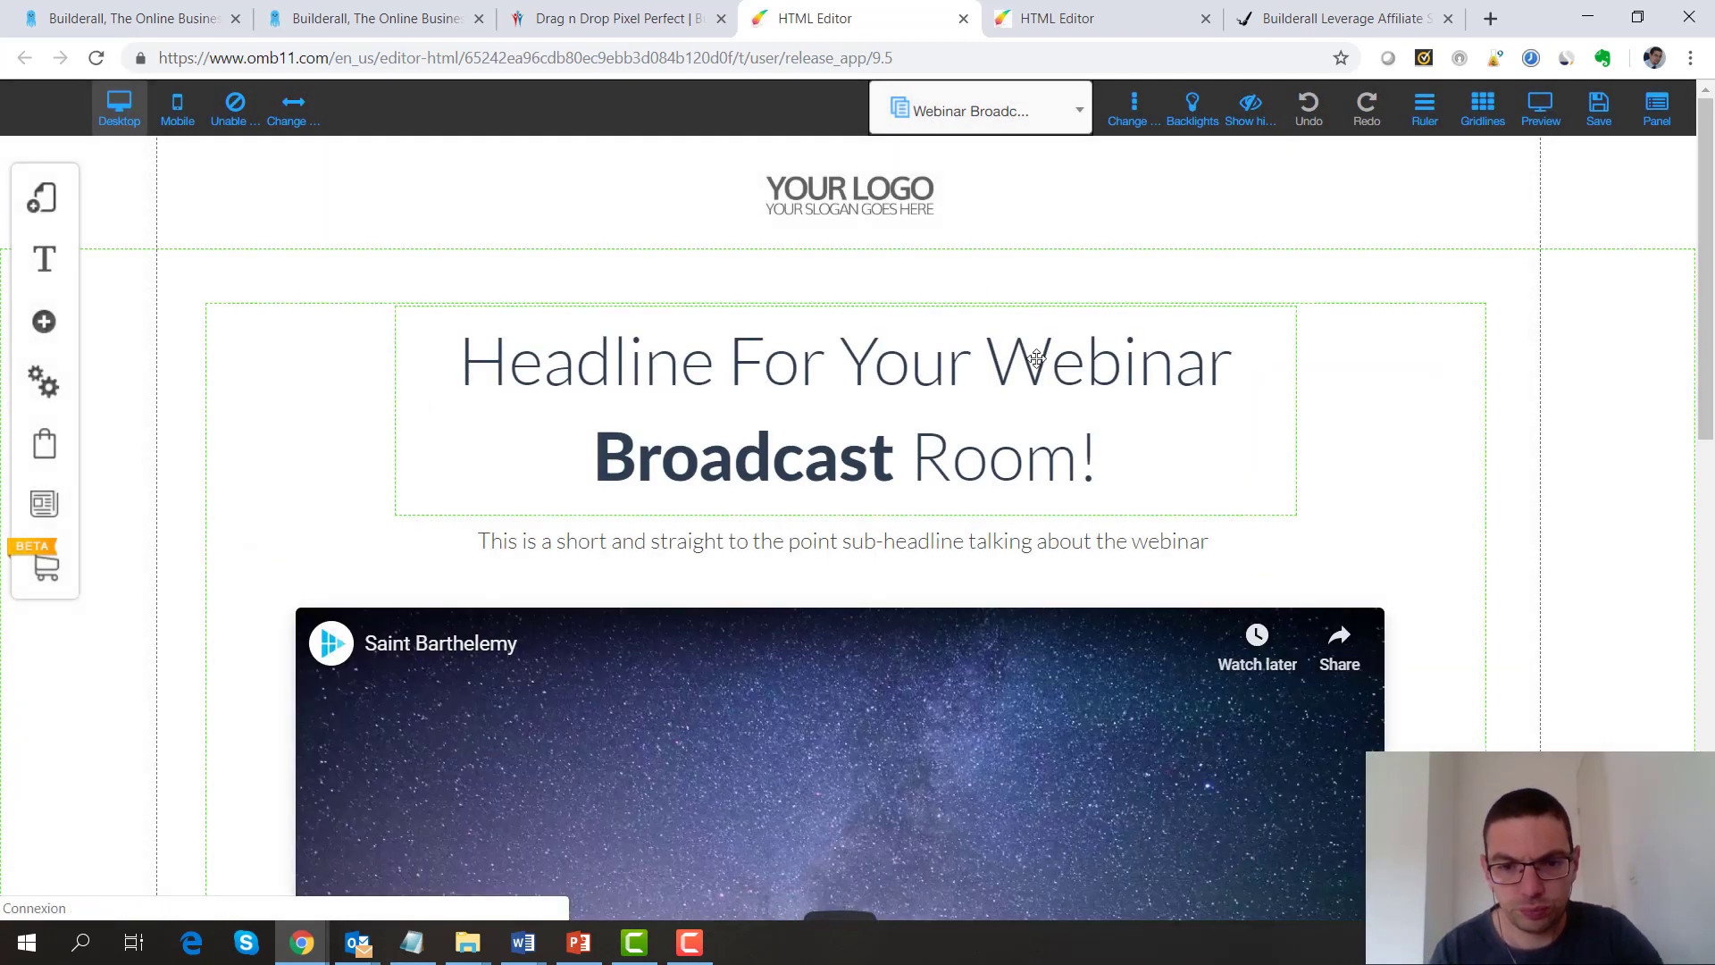
click(849, 372)
drag(1706, 330, 1713, 506)
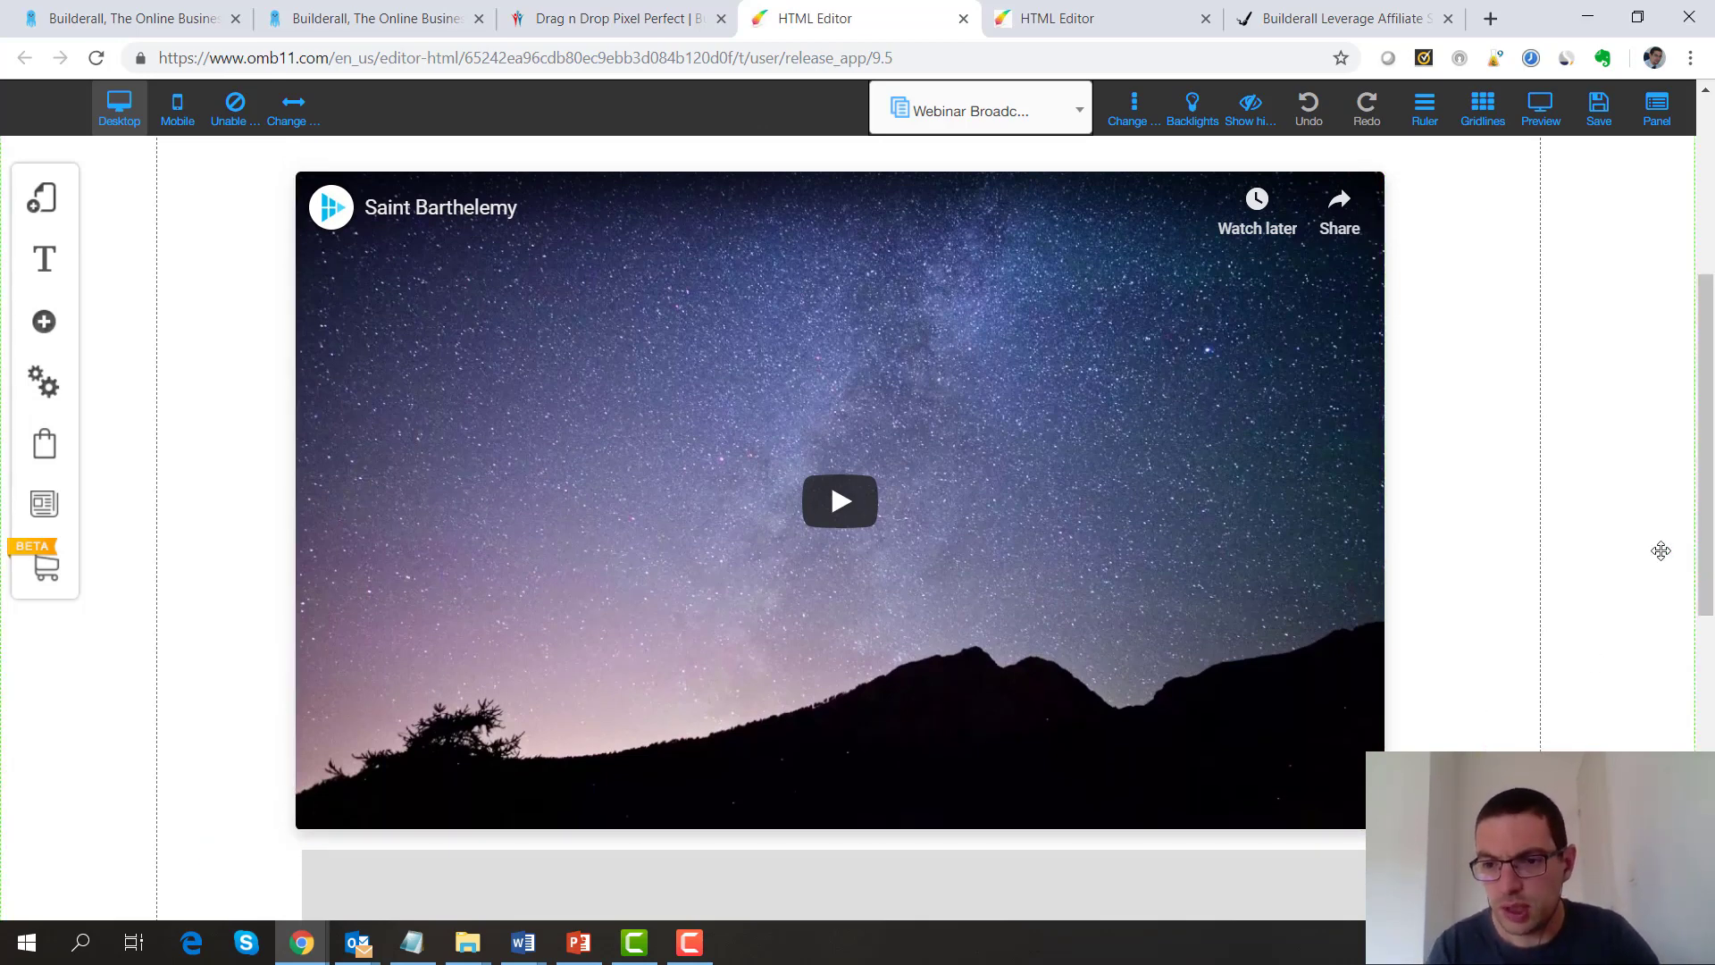
drag(1704, 575, 1703, 826)
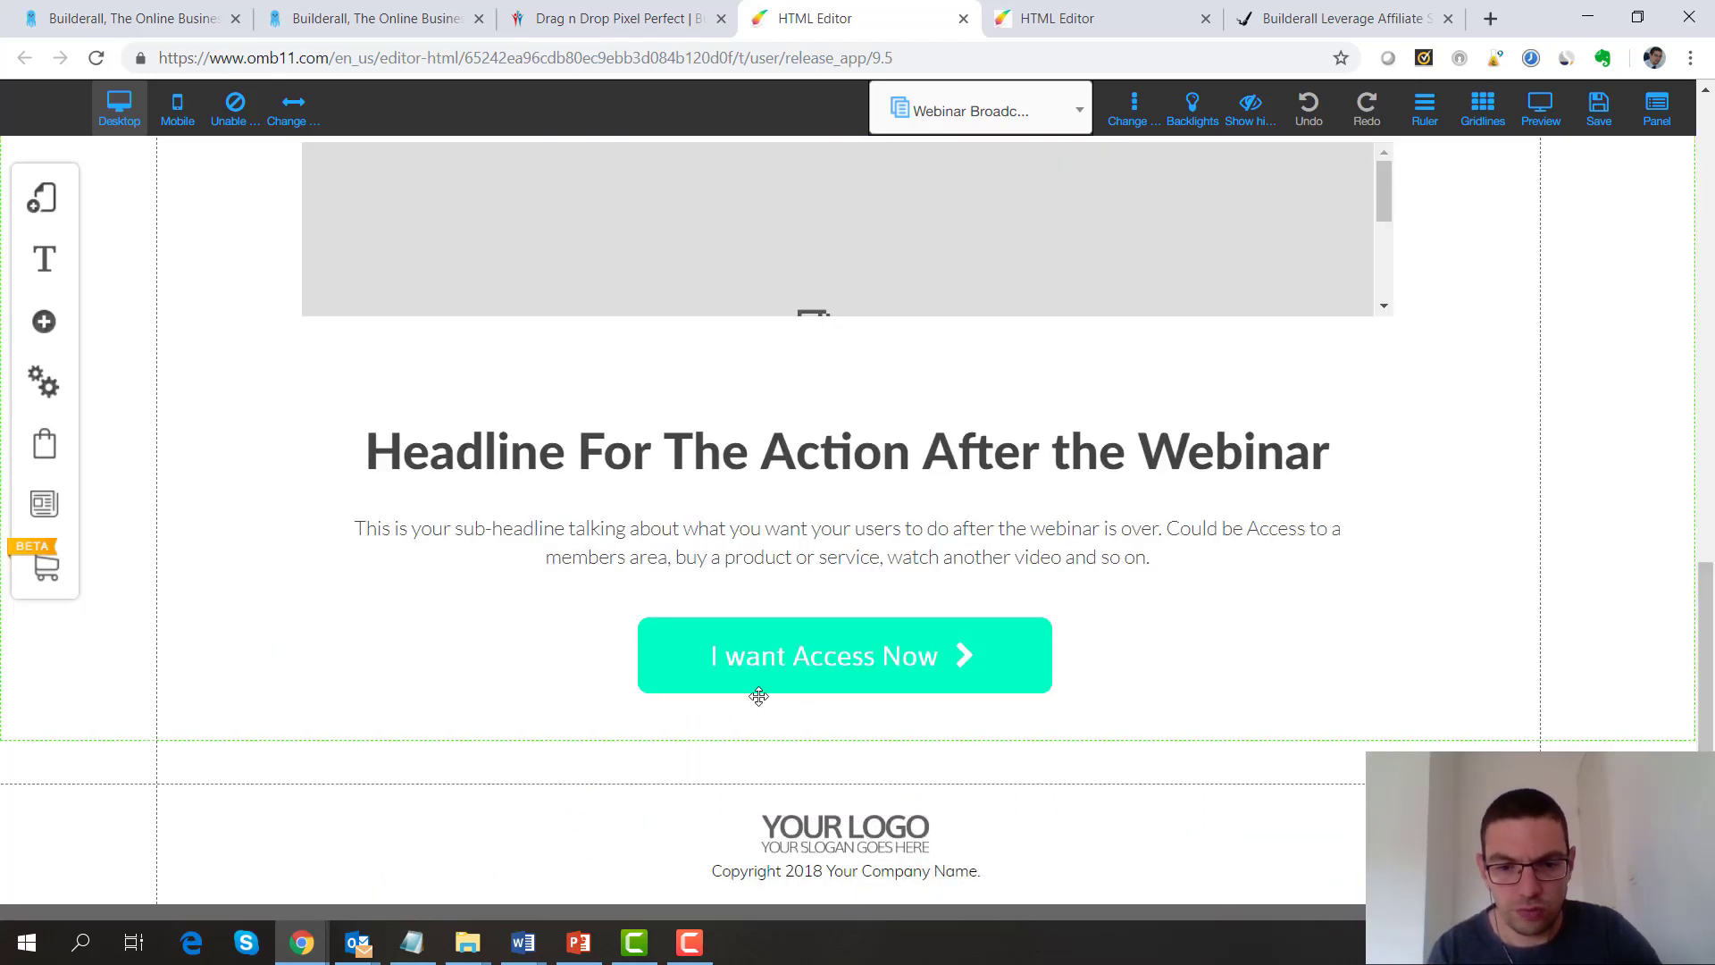
click(800, 671)
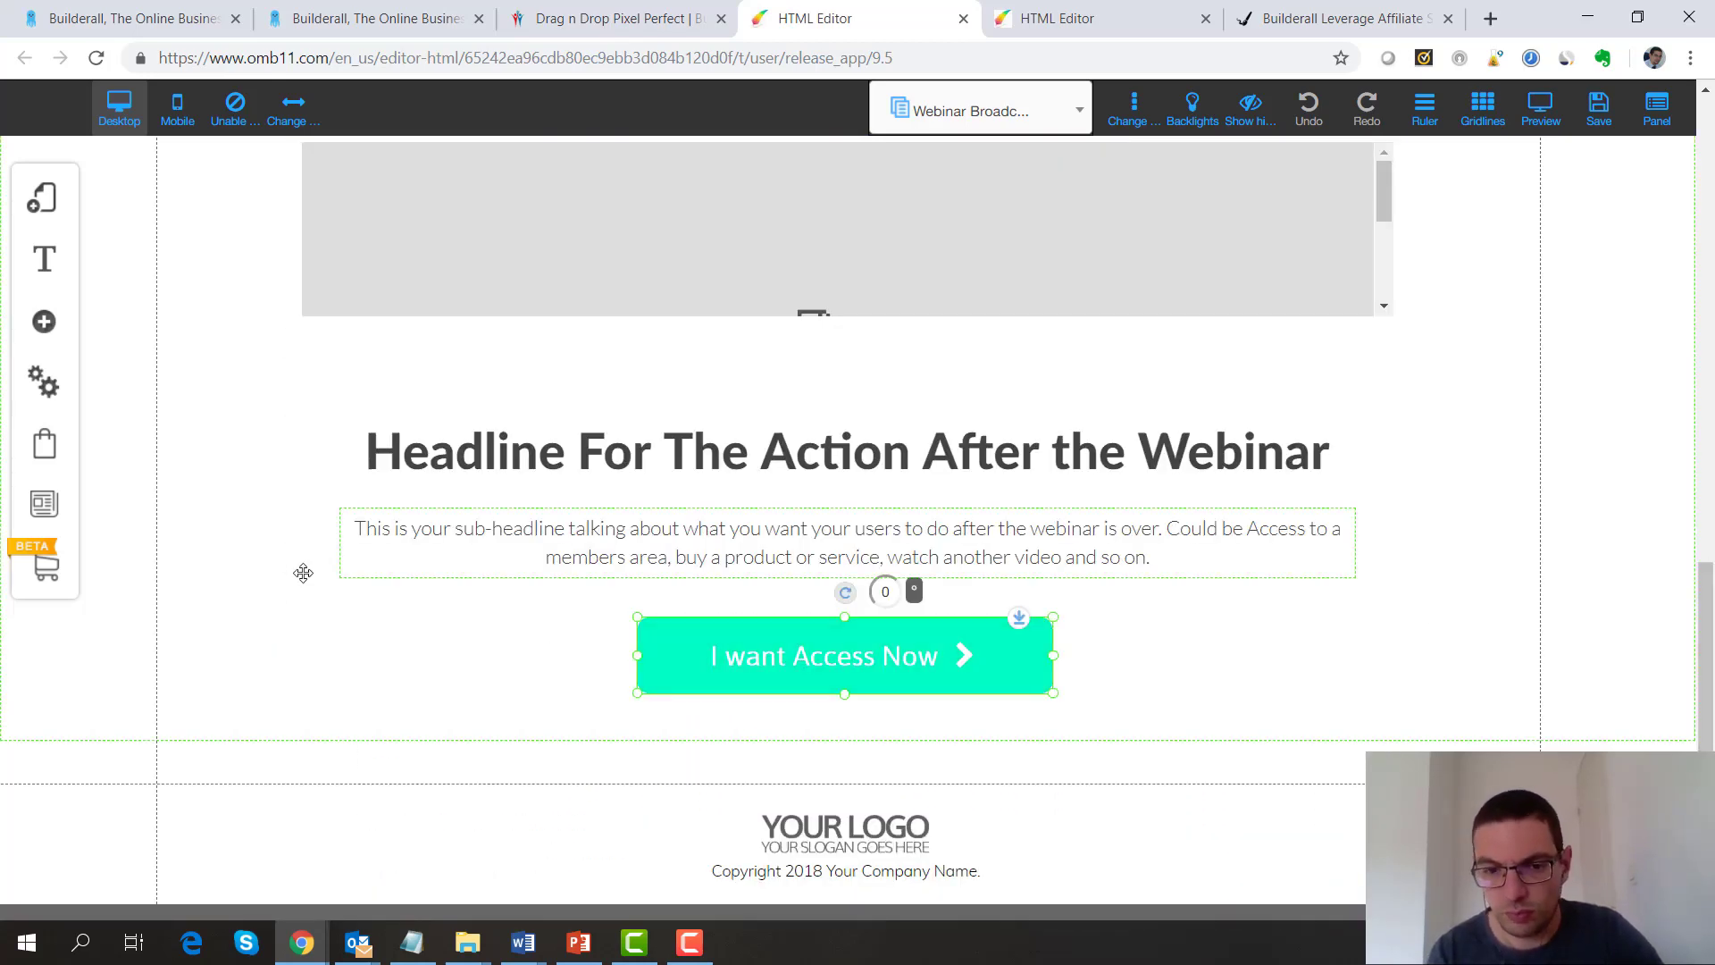
click(567, 464)
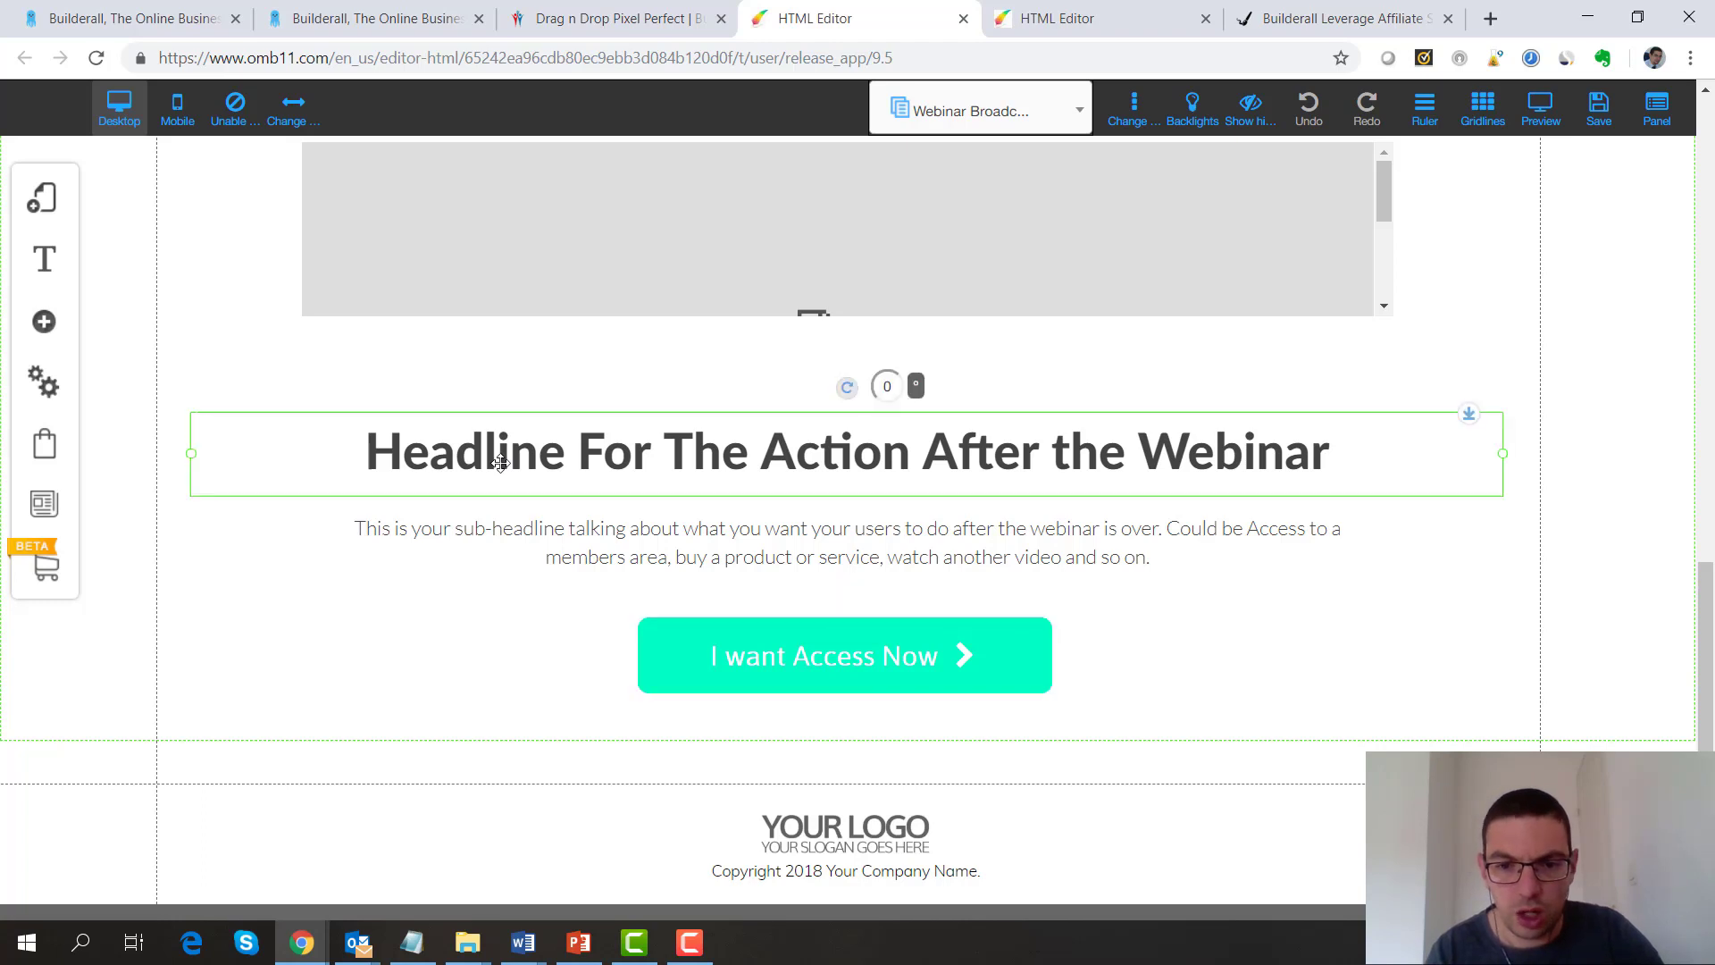
double_click(575, 464)
click(757, 657)
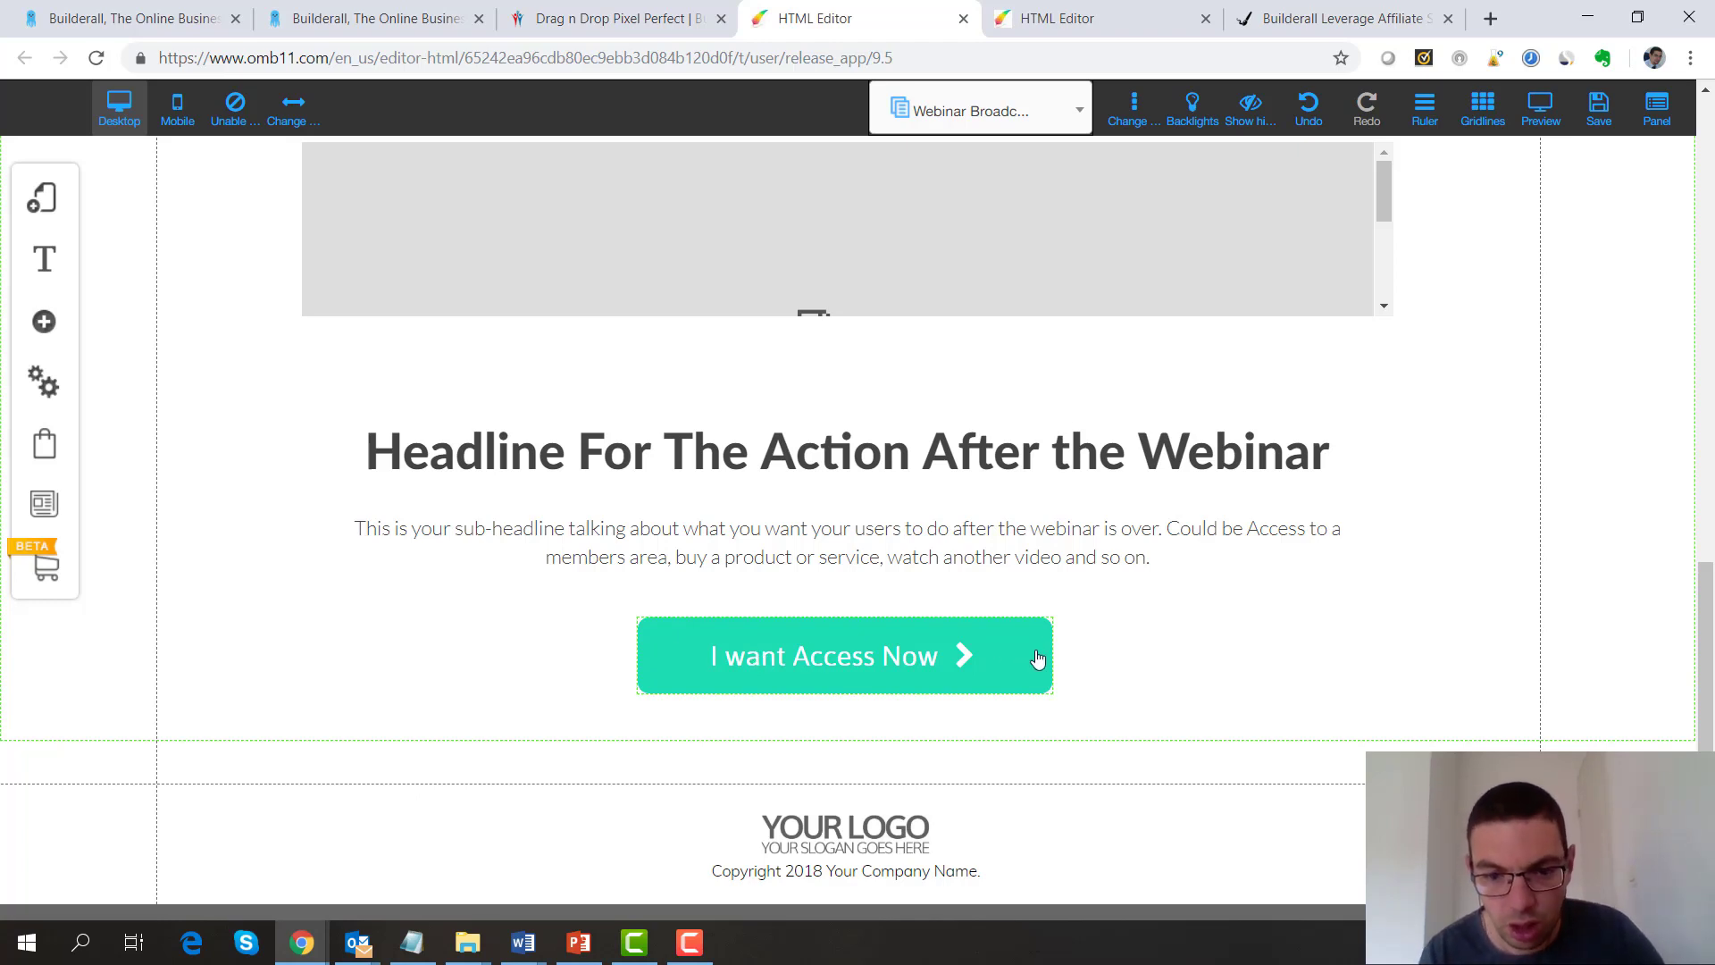
click(624, 480)
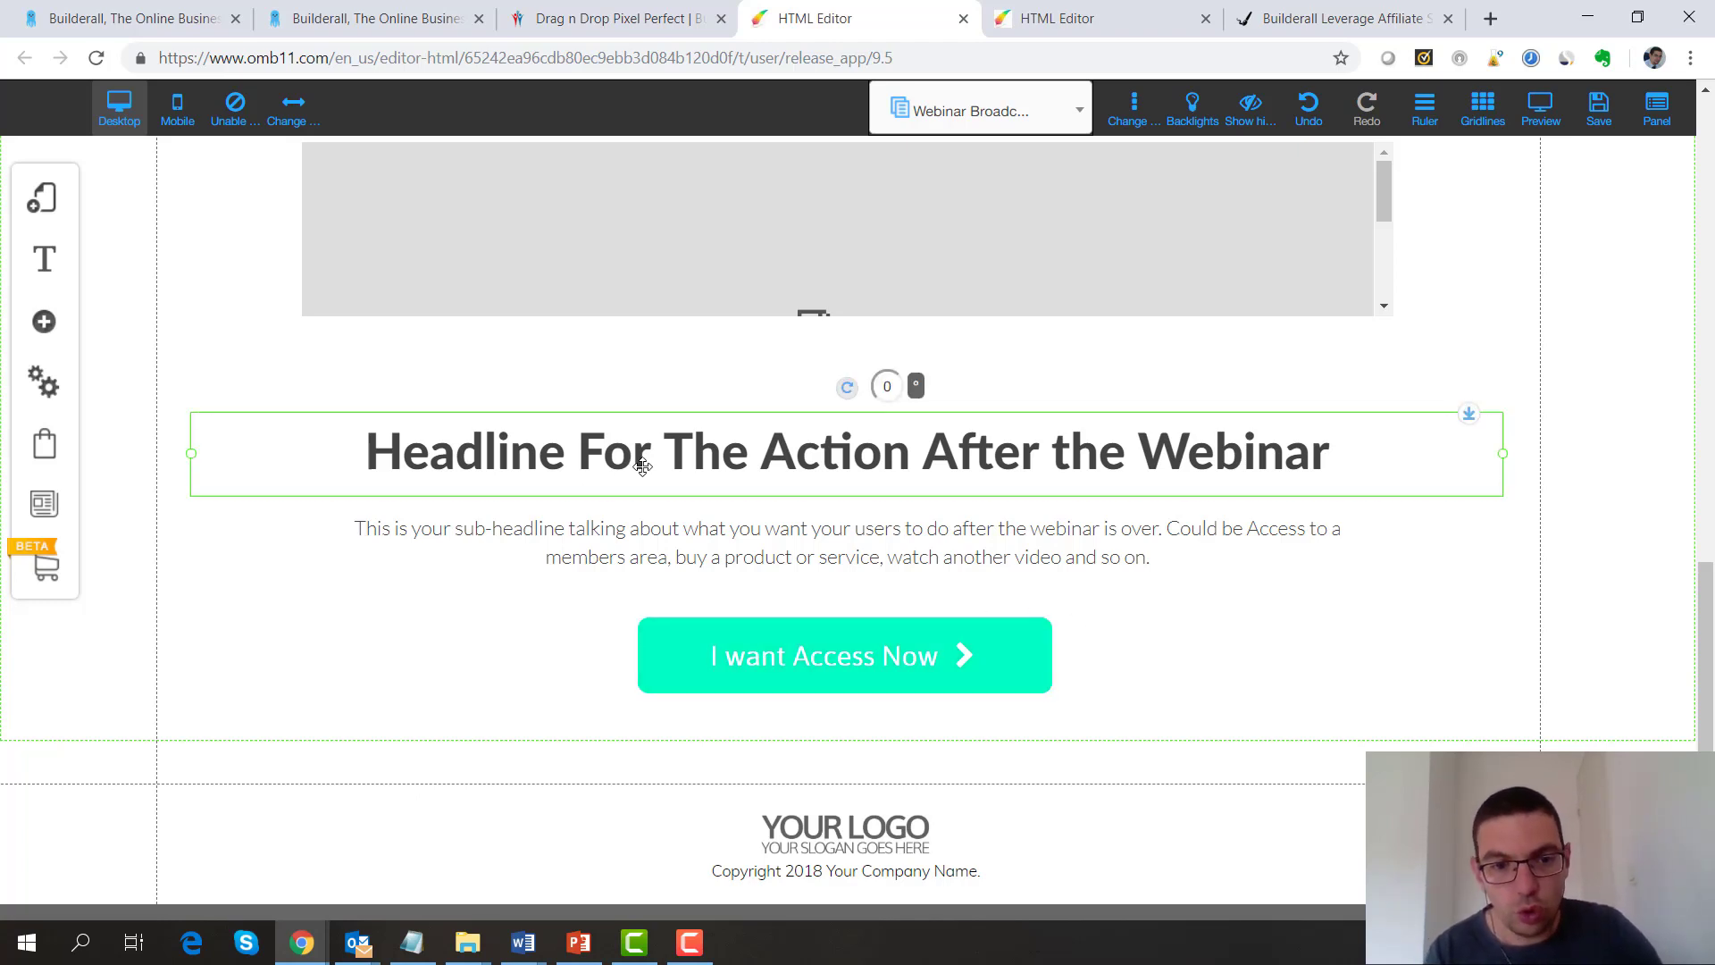
click(711, 577)
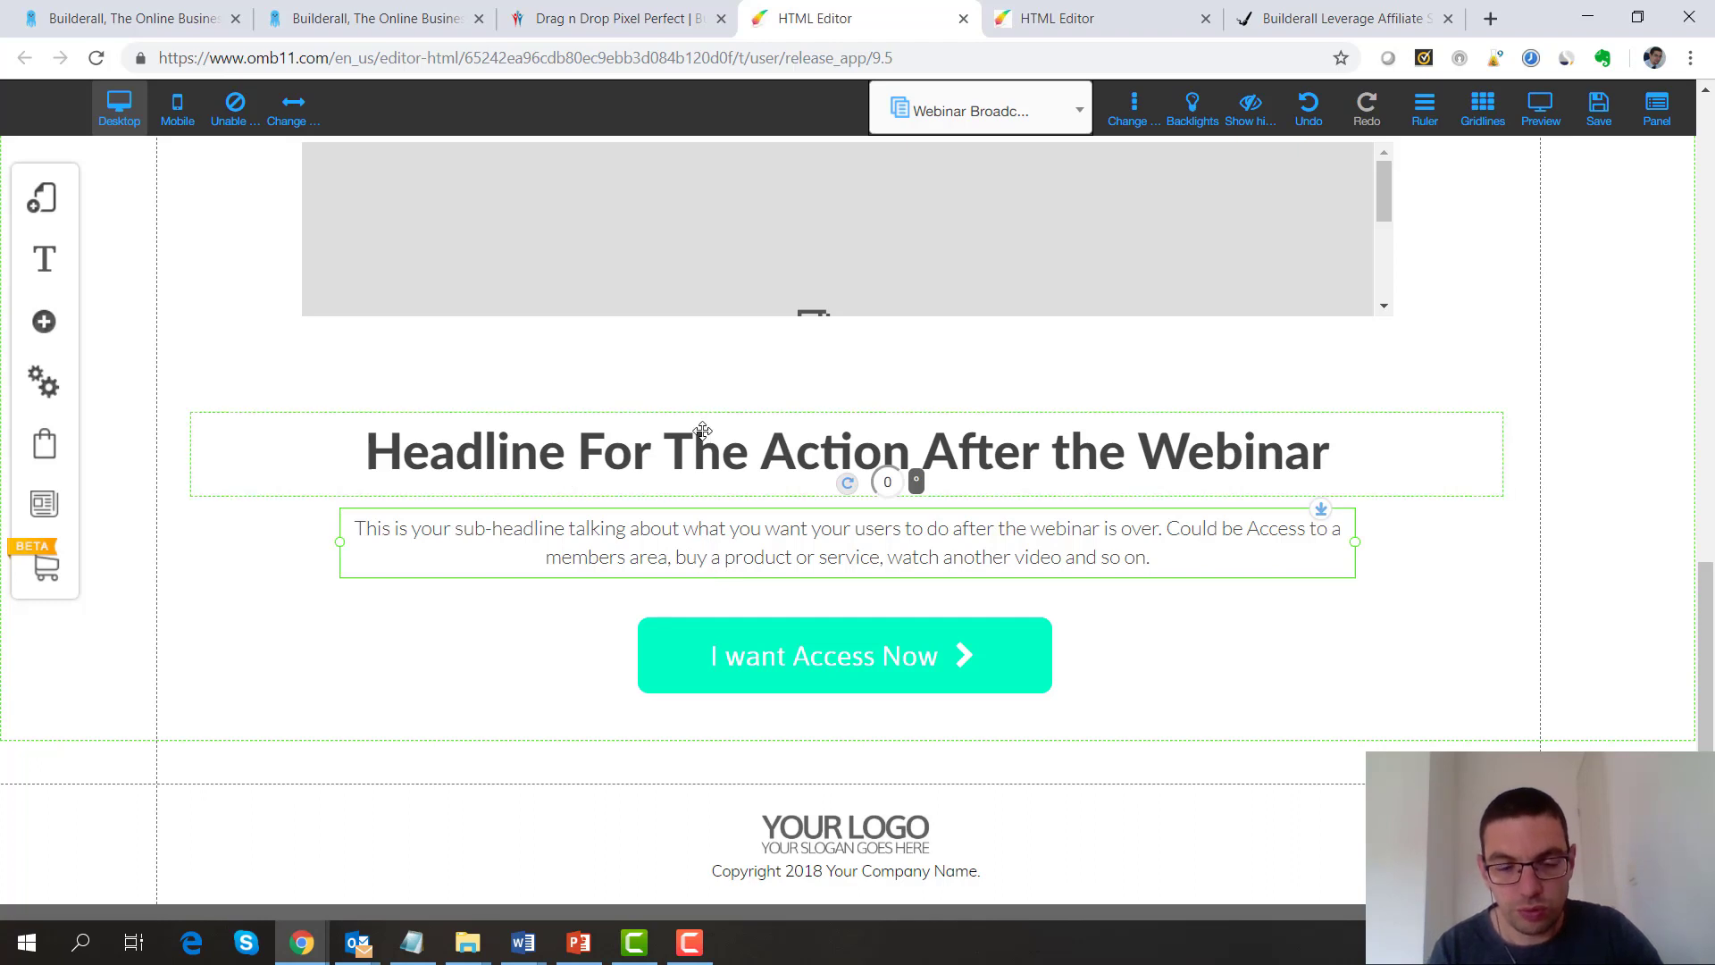
click(738, 666)
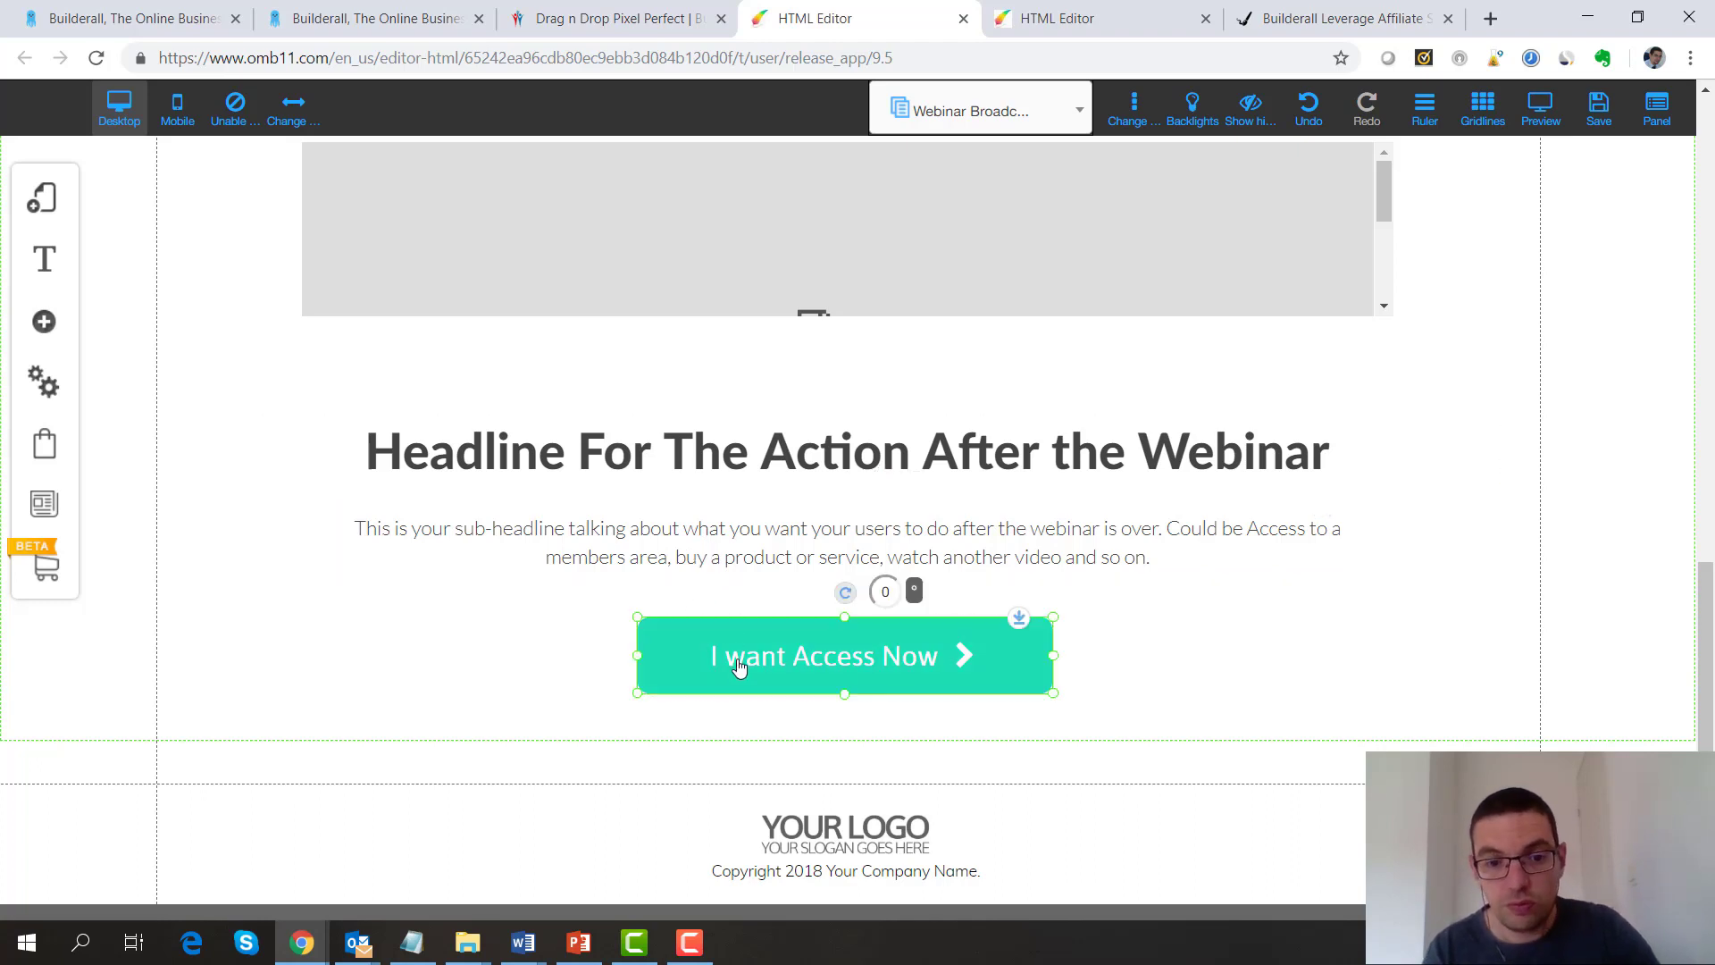
click(489, 665)
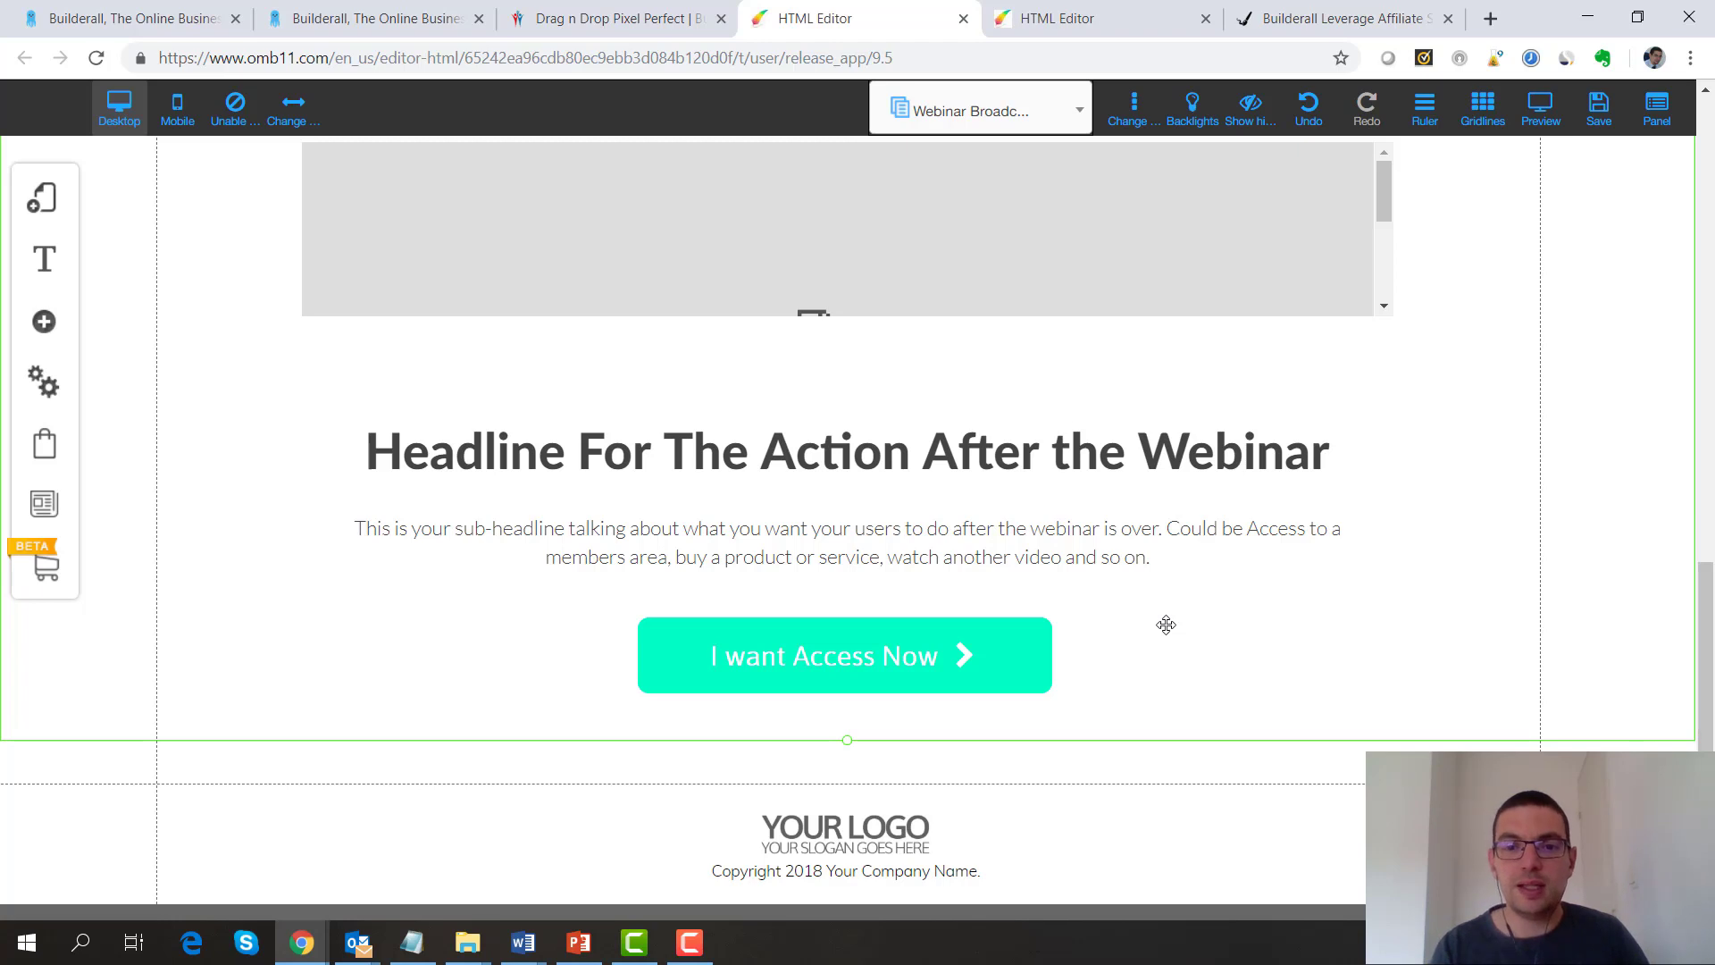
Open the Webinar Funnel - 002 layout under My Layouts and start adding a new page
click(1079, 117)
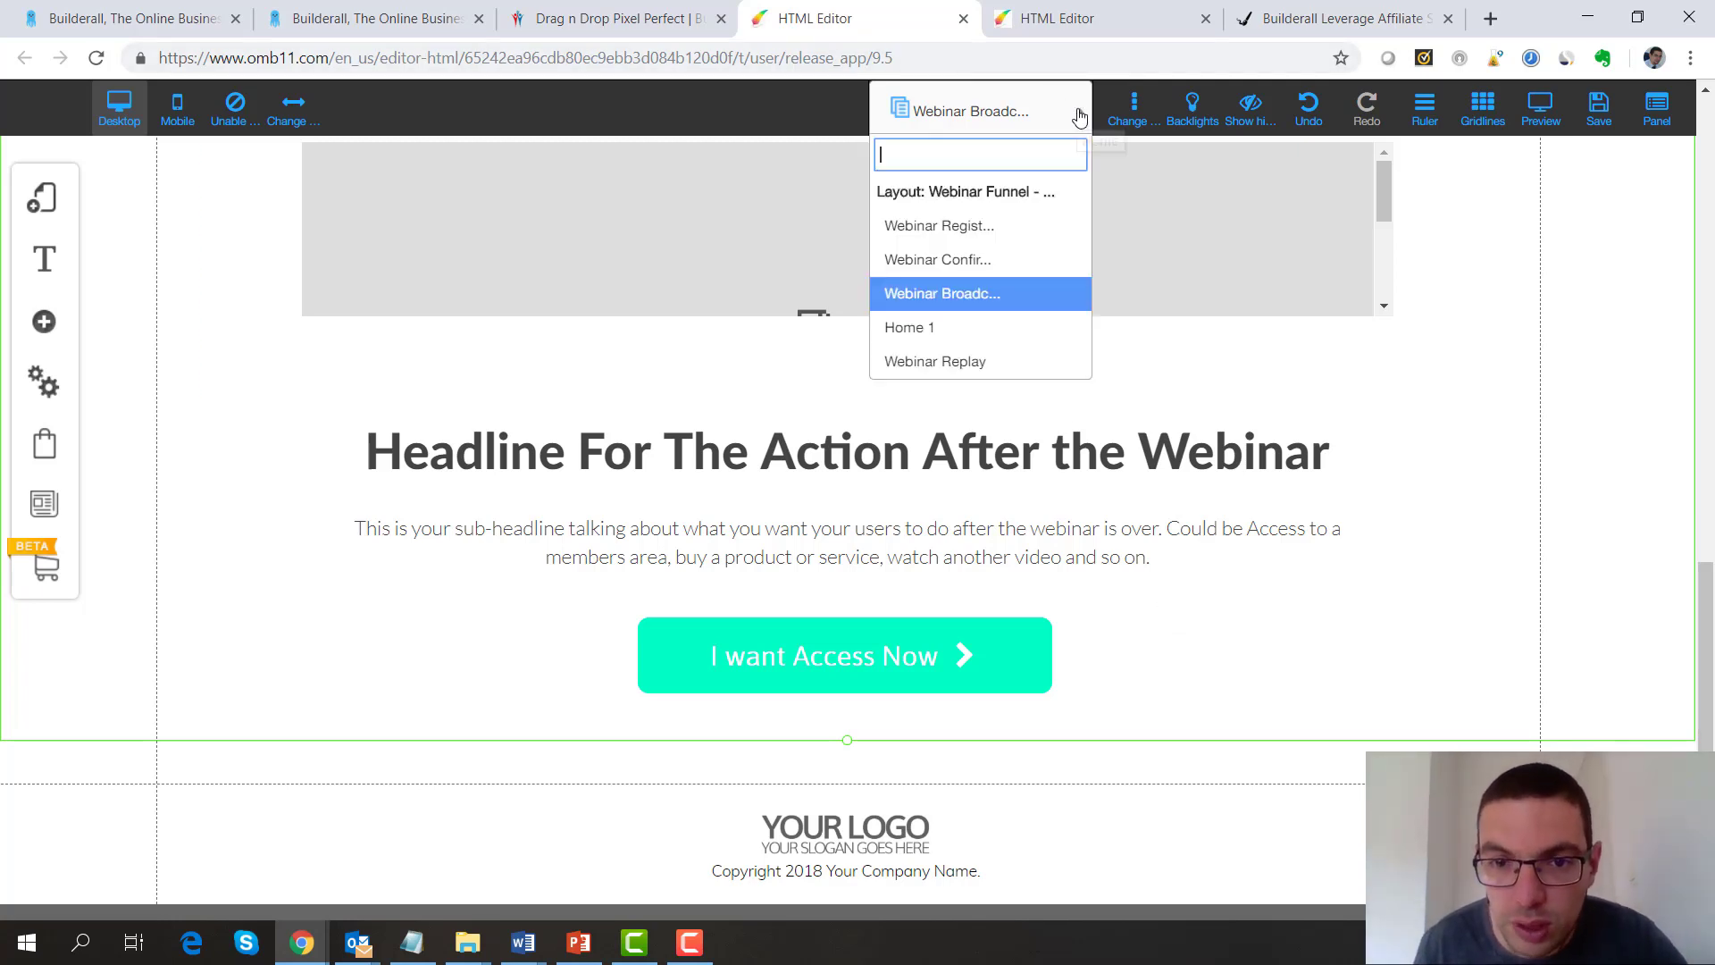
click(46, 213)
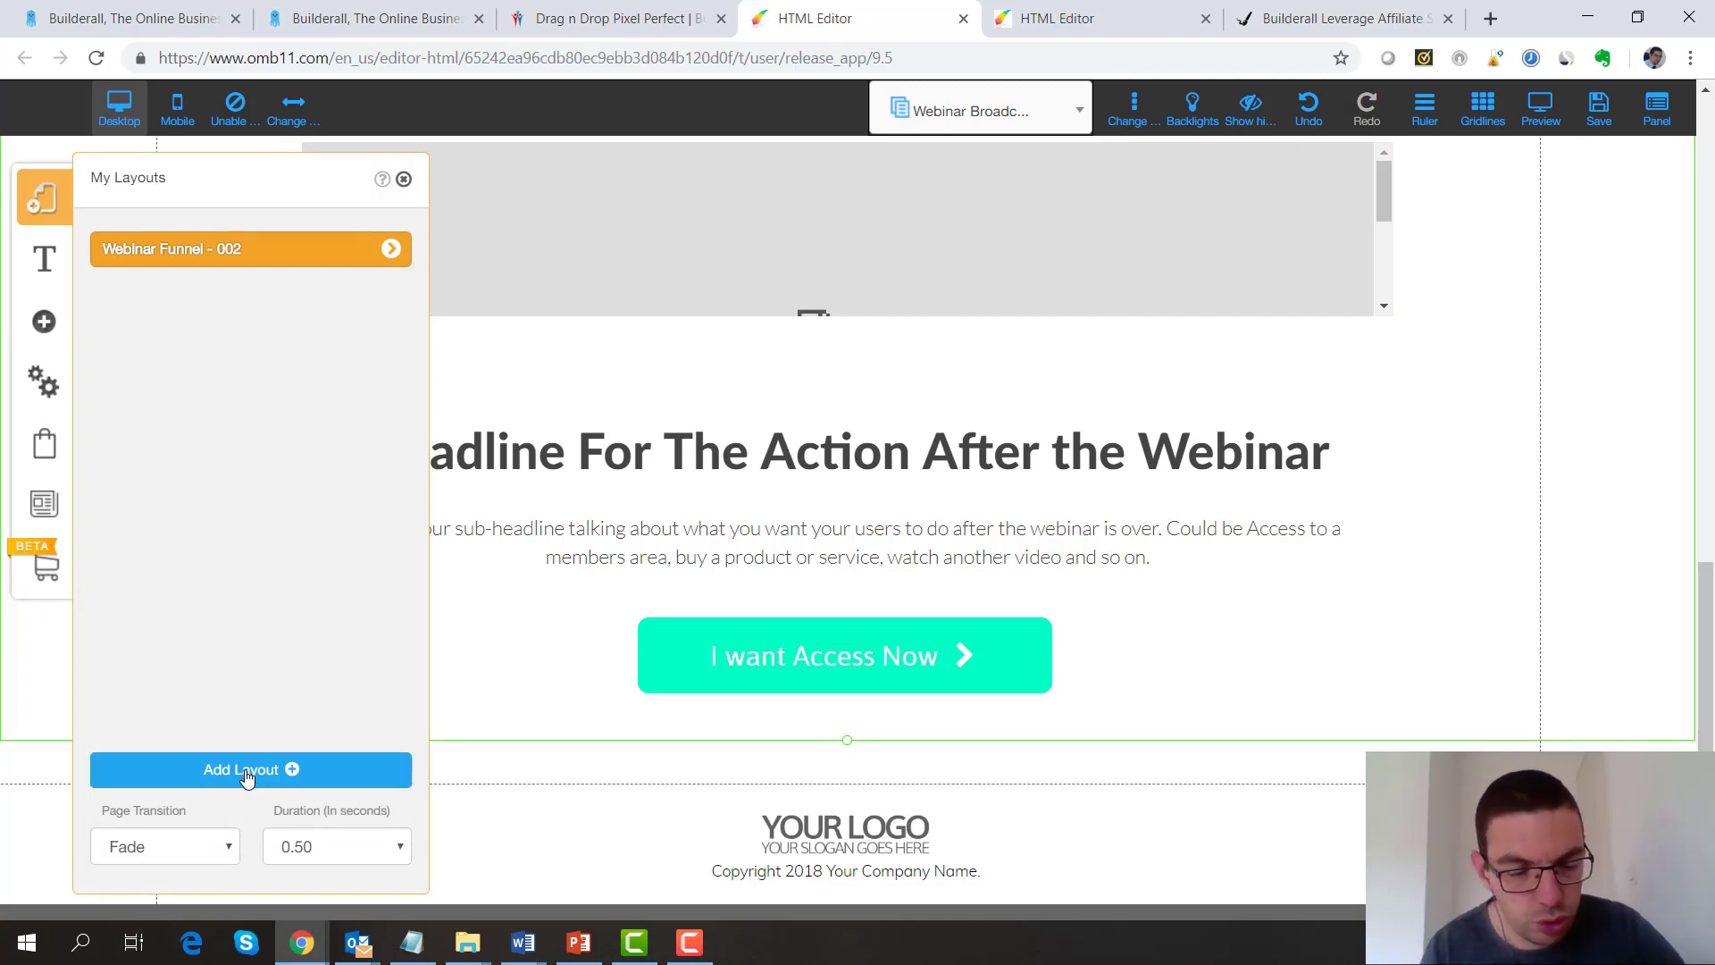
click(230, 254)
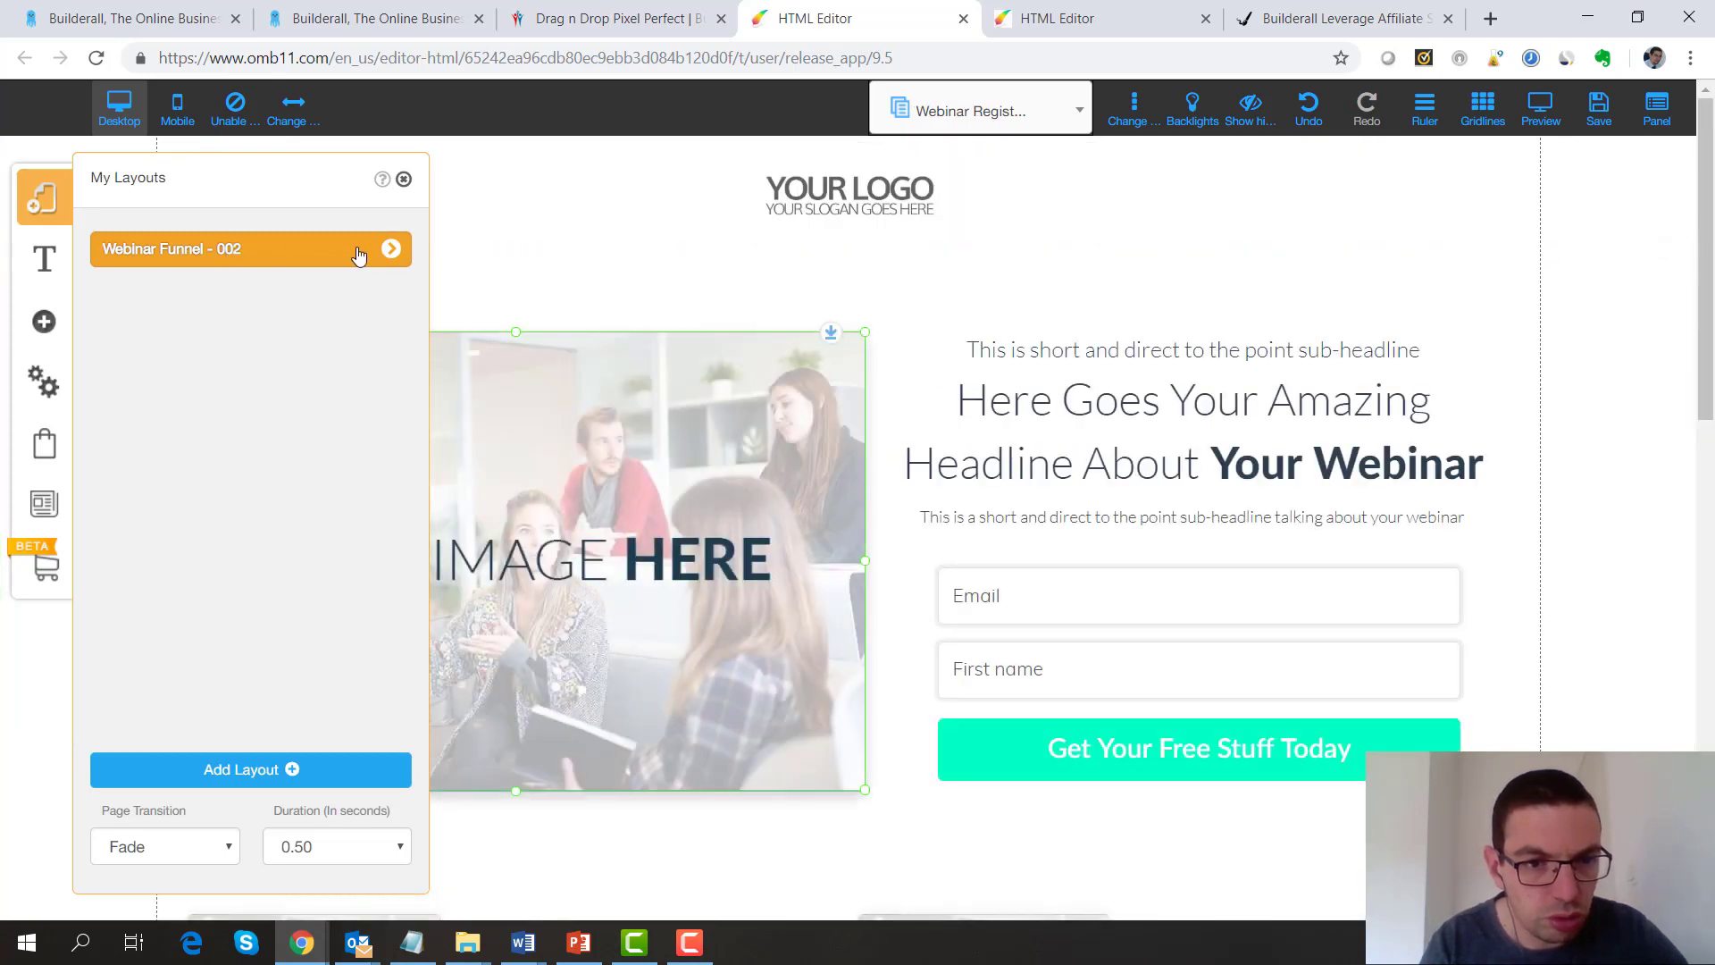
click(391, 250)
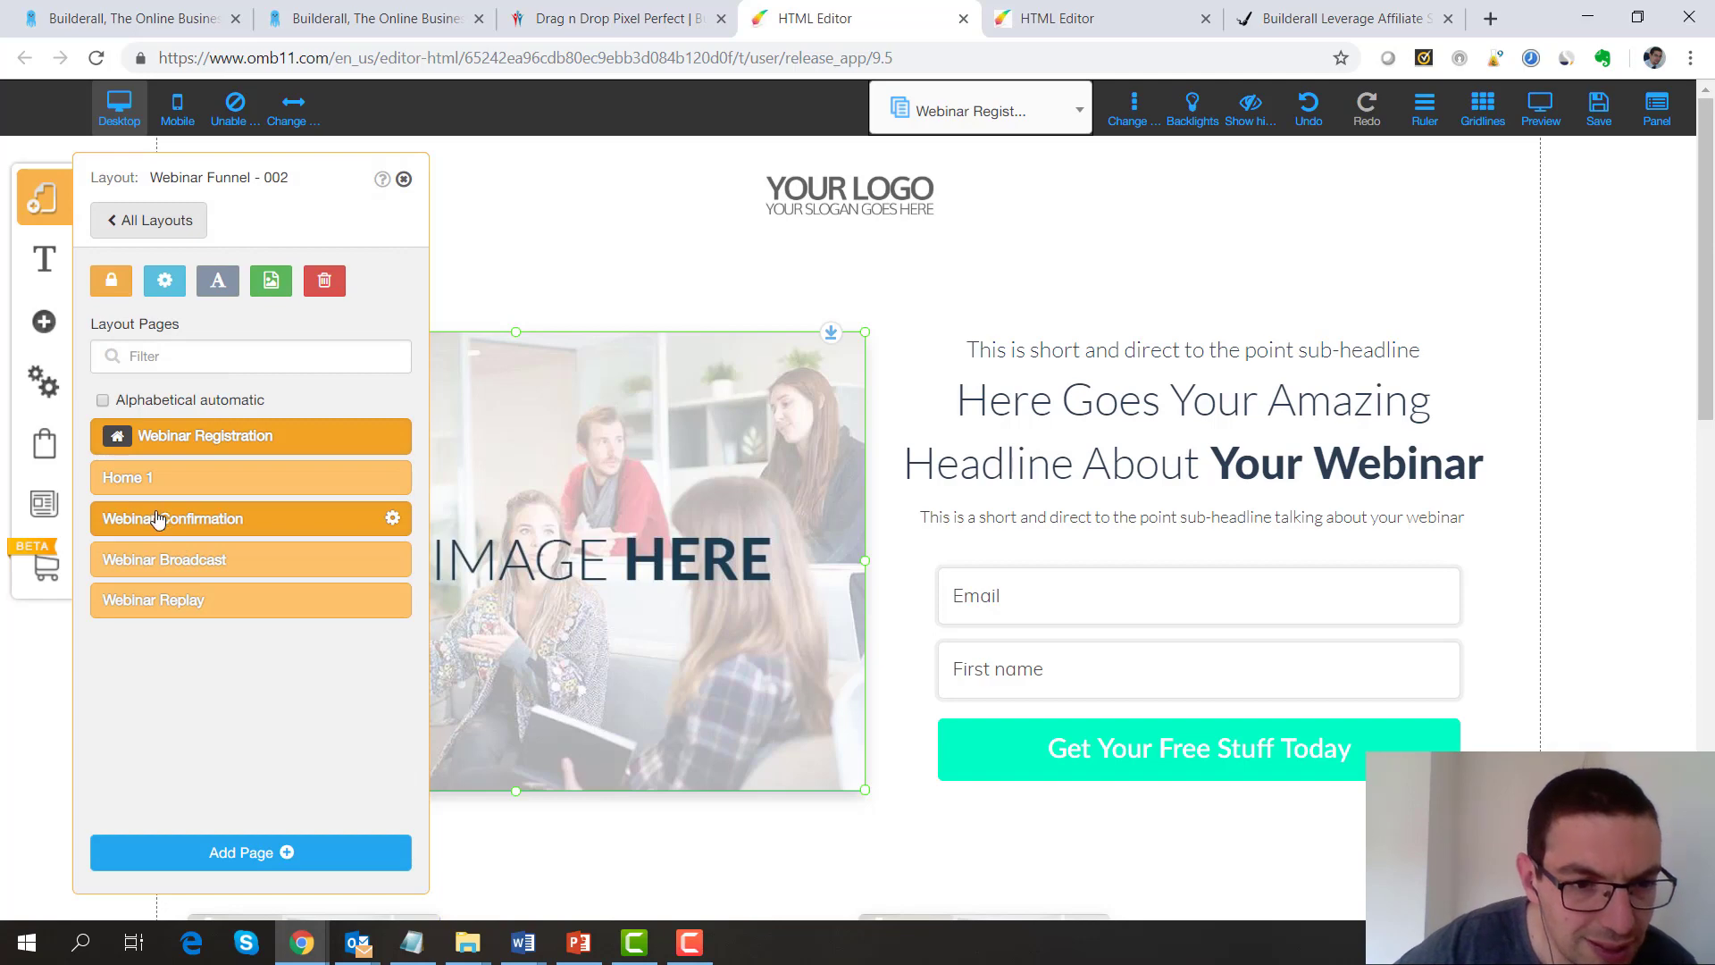
click(230, 870)
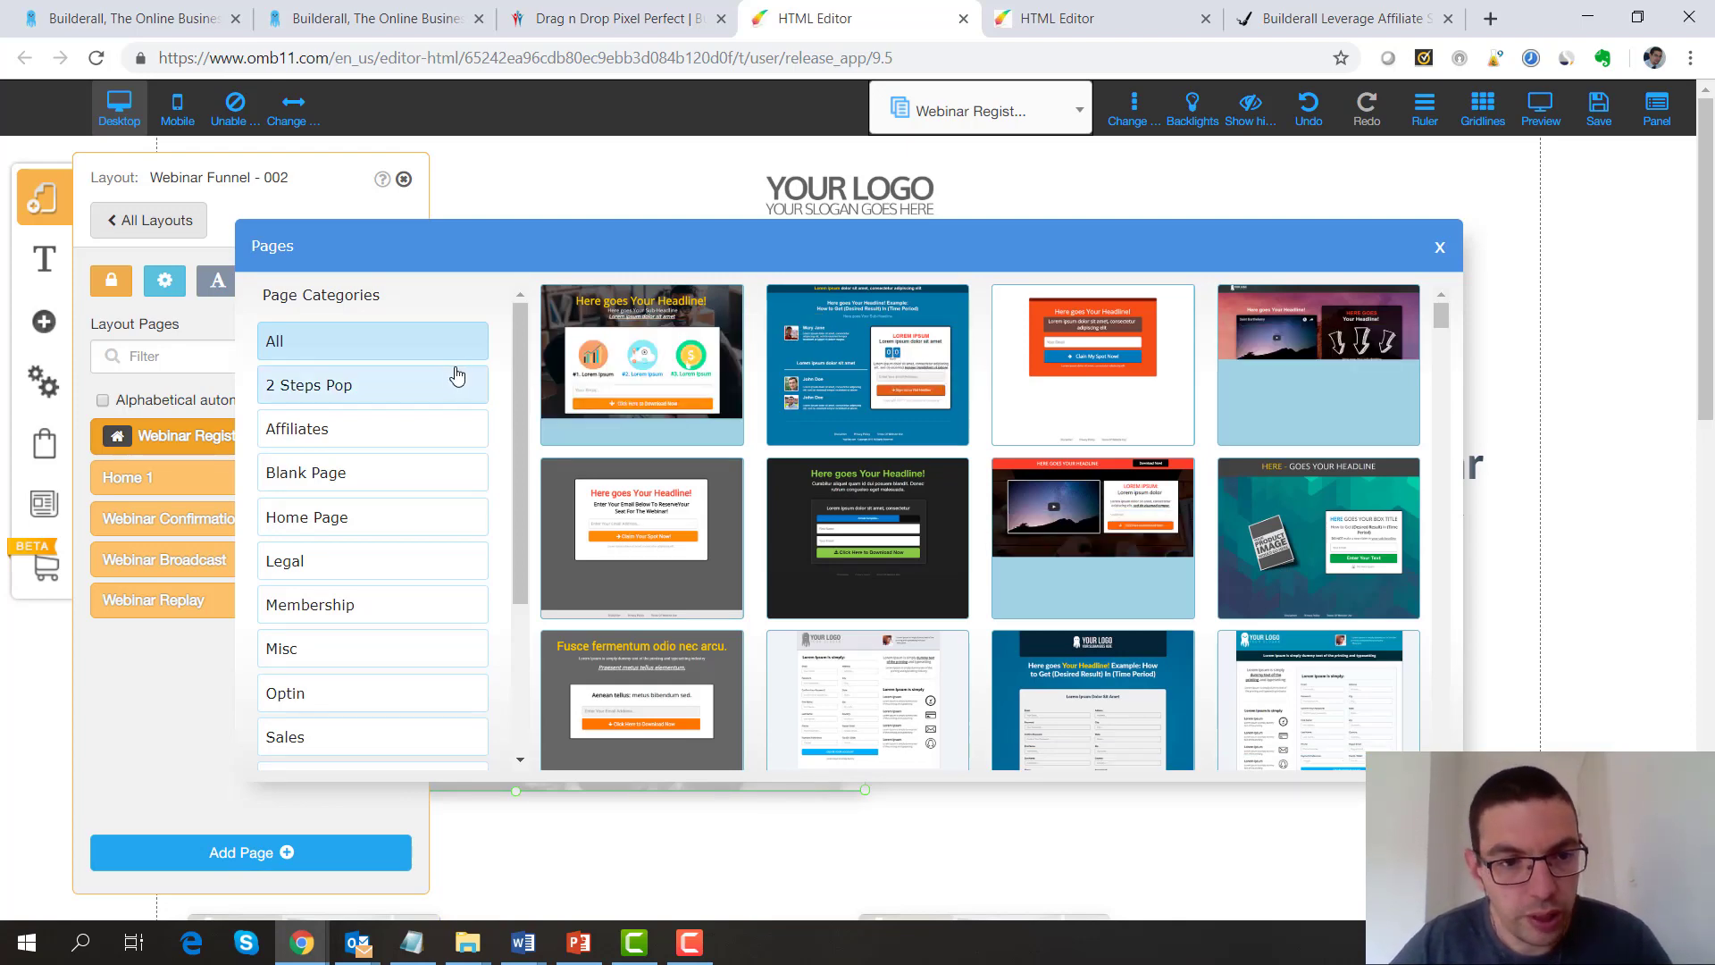
Create a new page from the BLANK template in the Blank Page category
click(335, 489)
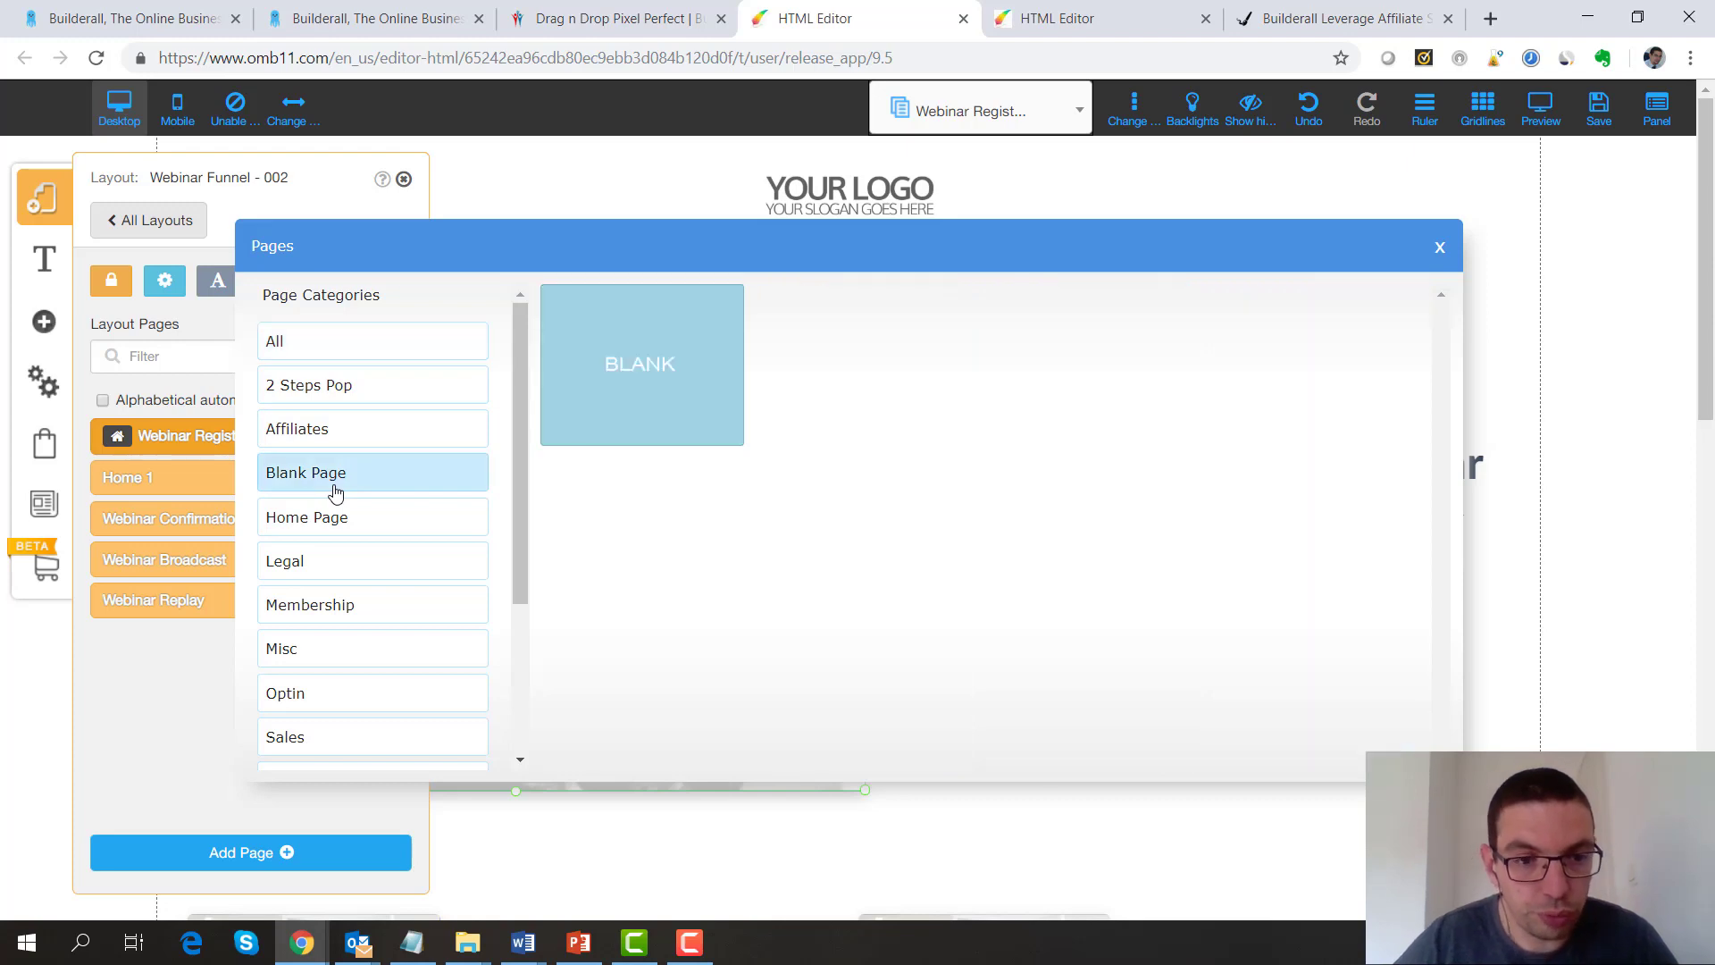
click(635, 398)
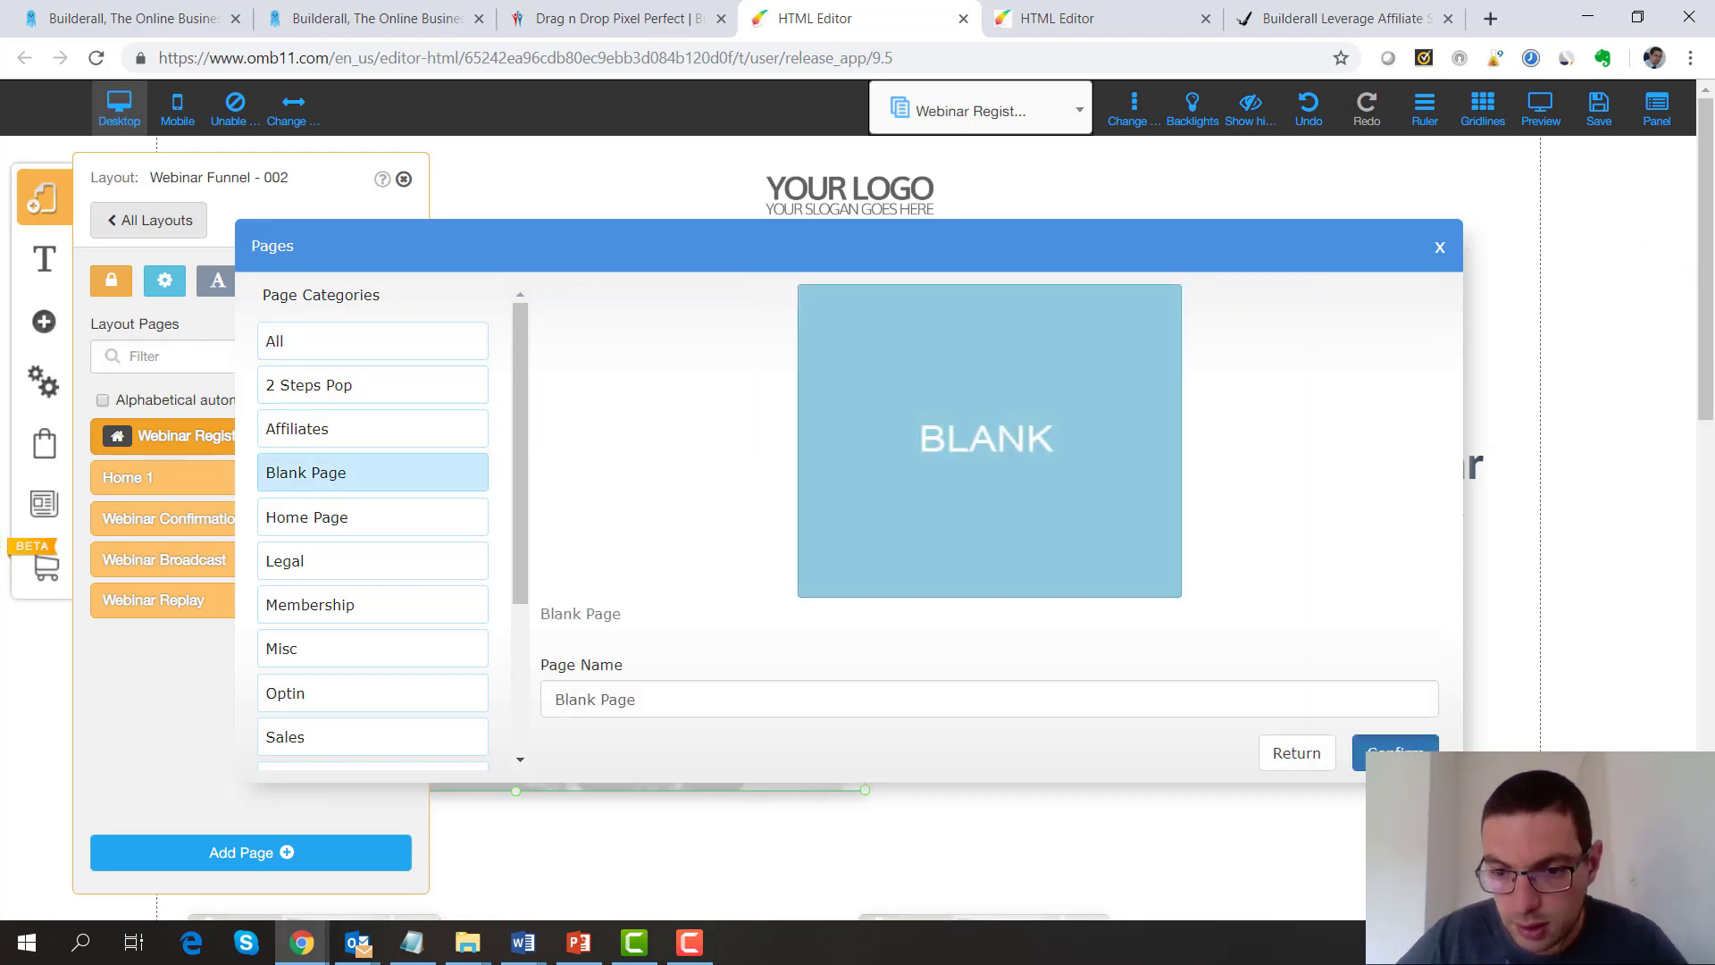
click(1395, 746)
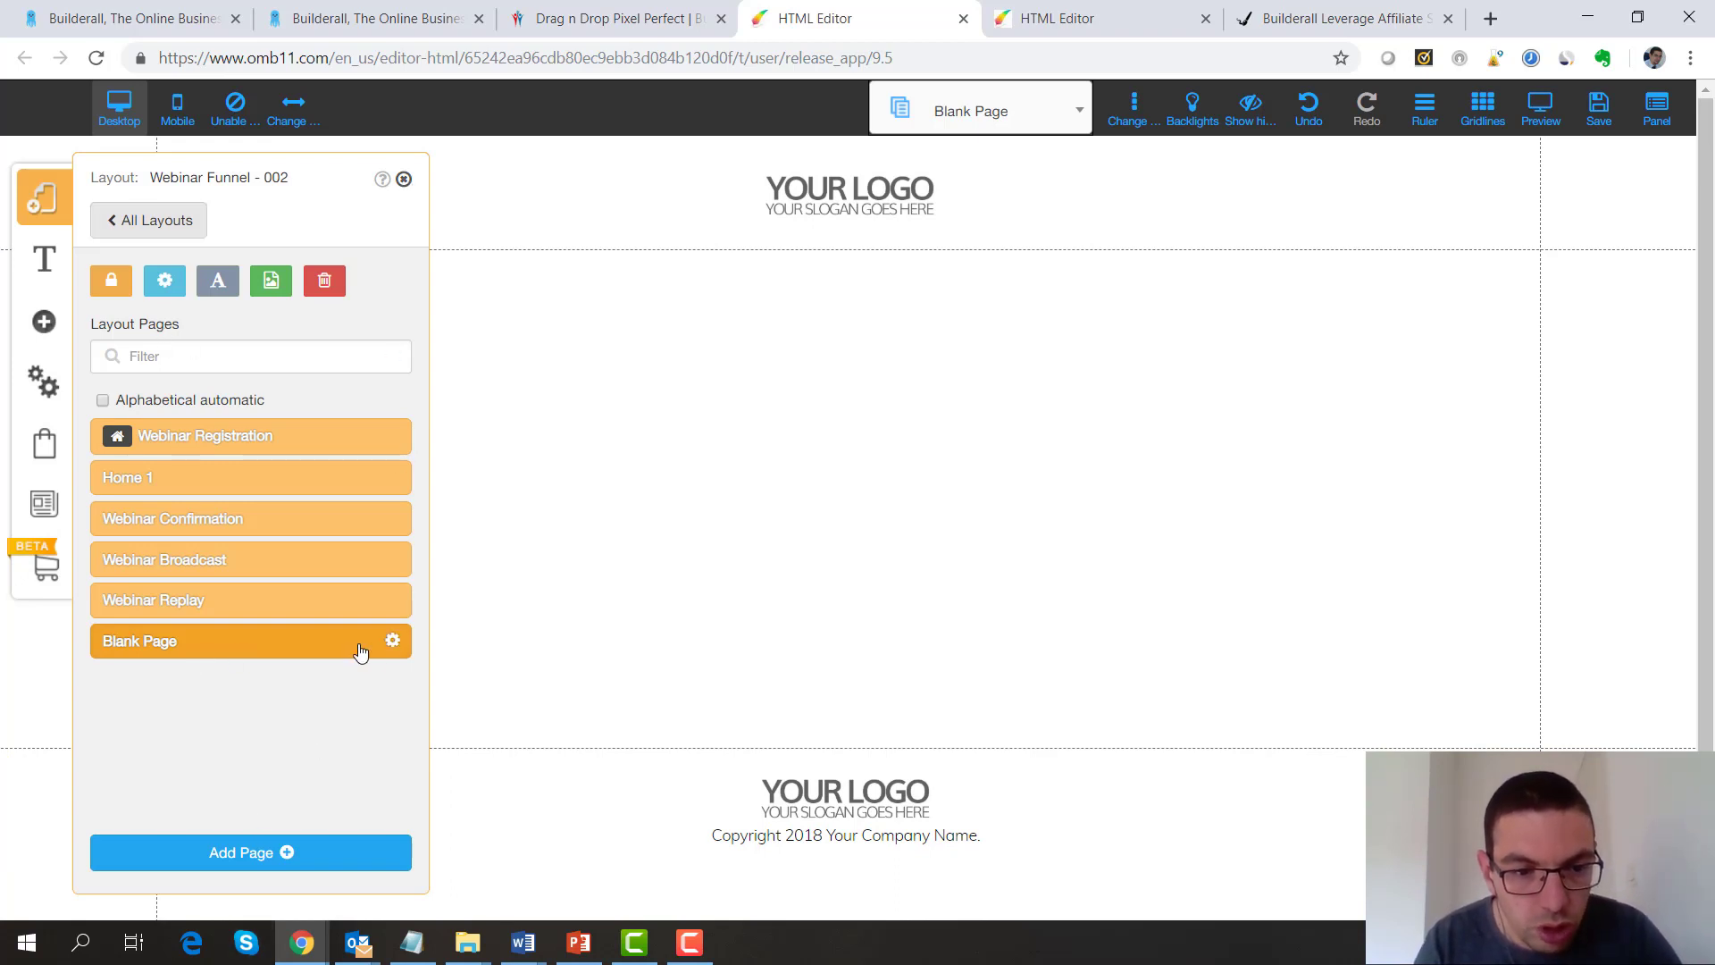
Rename the blank page to 'Sales page', save it, and close the layout panel
click(393, 643)
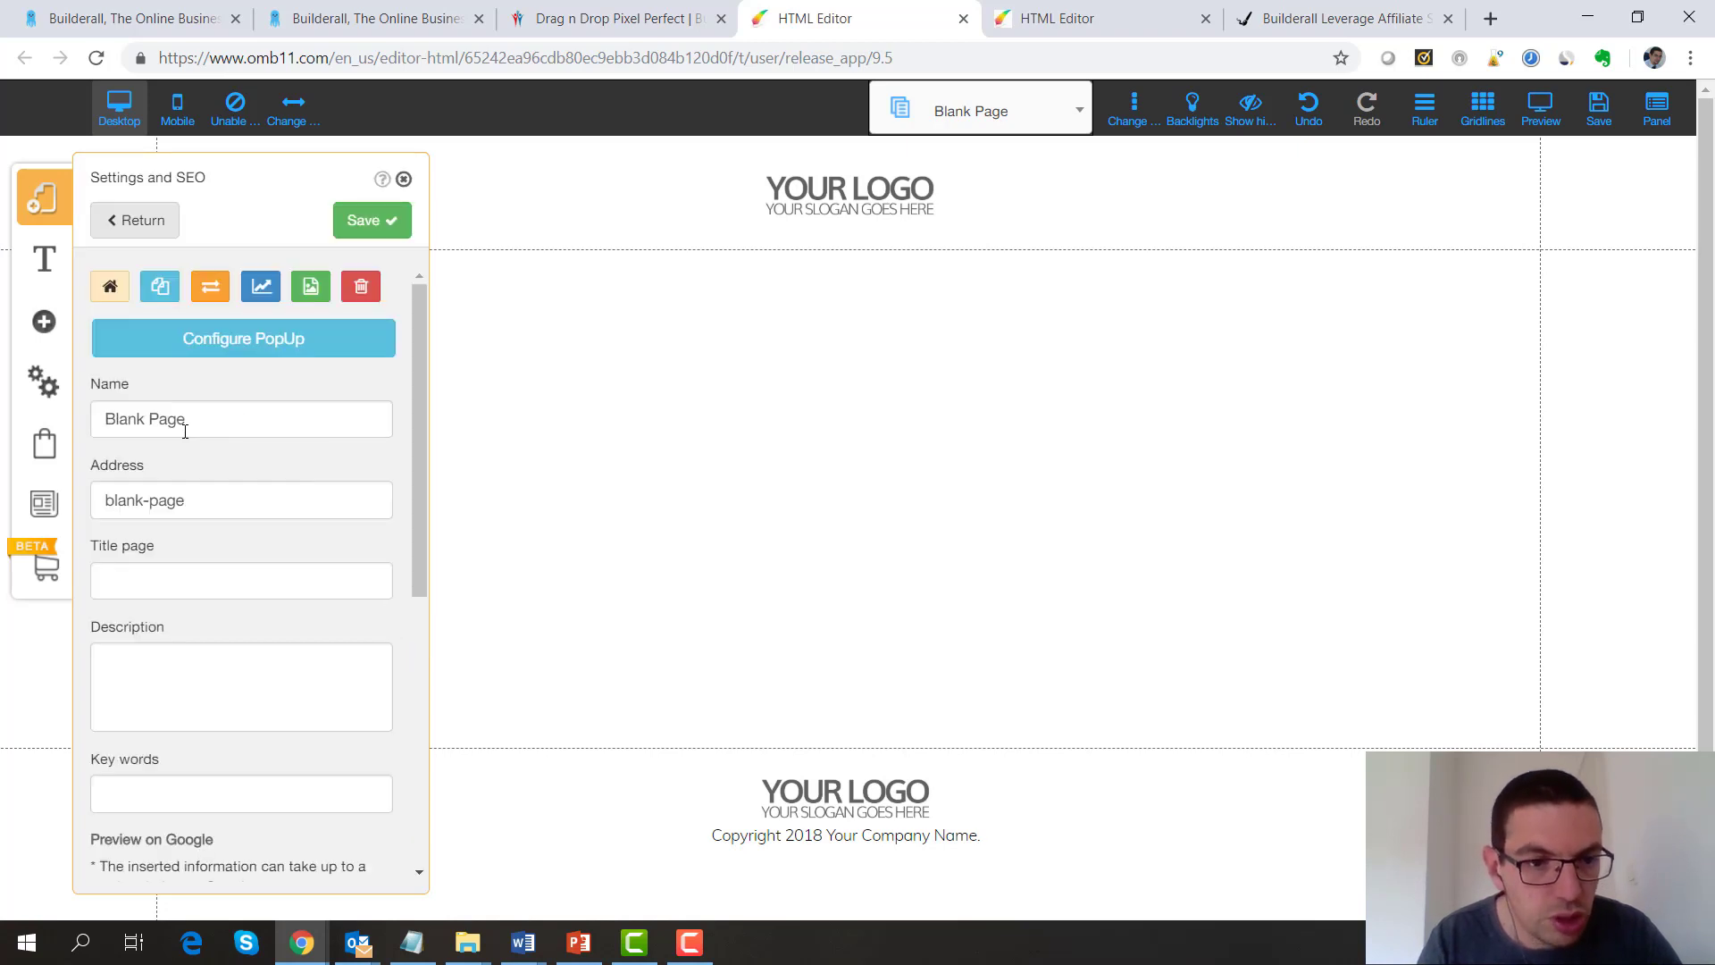
triple_click(184, 431)
text(Sales )
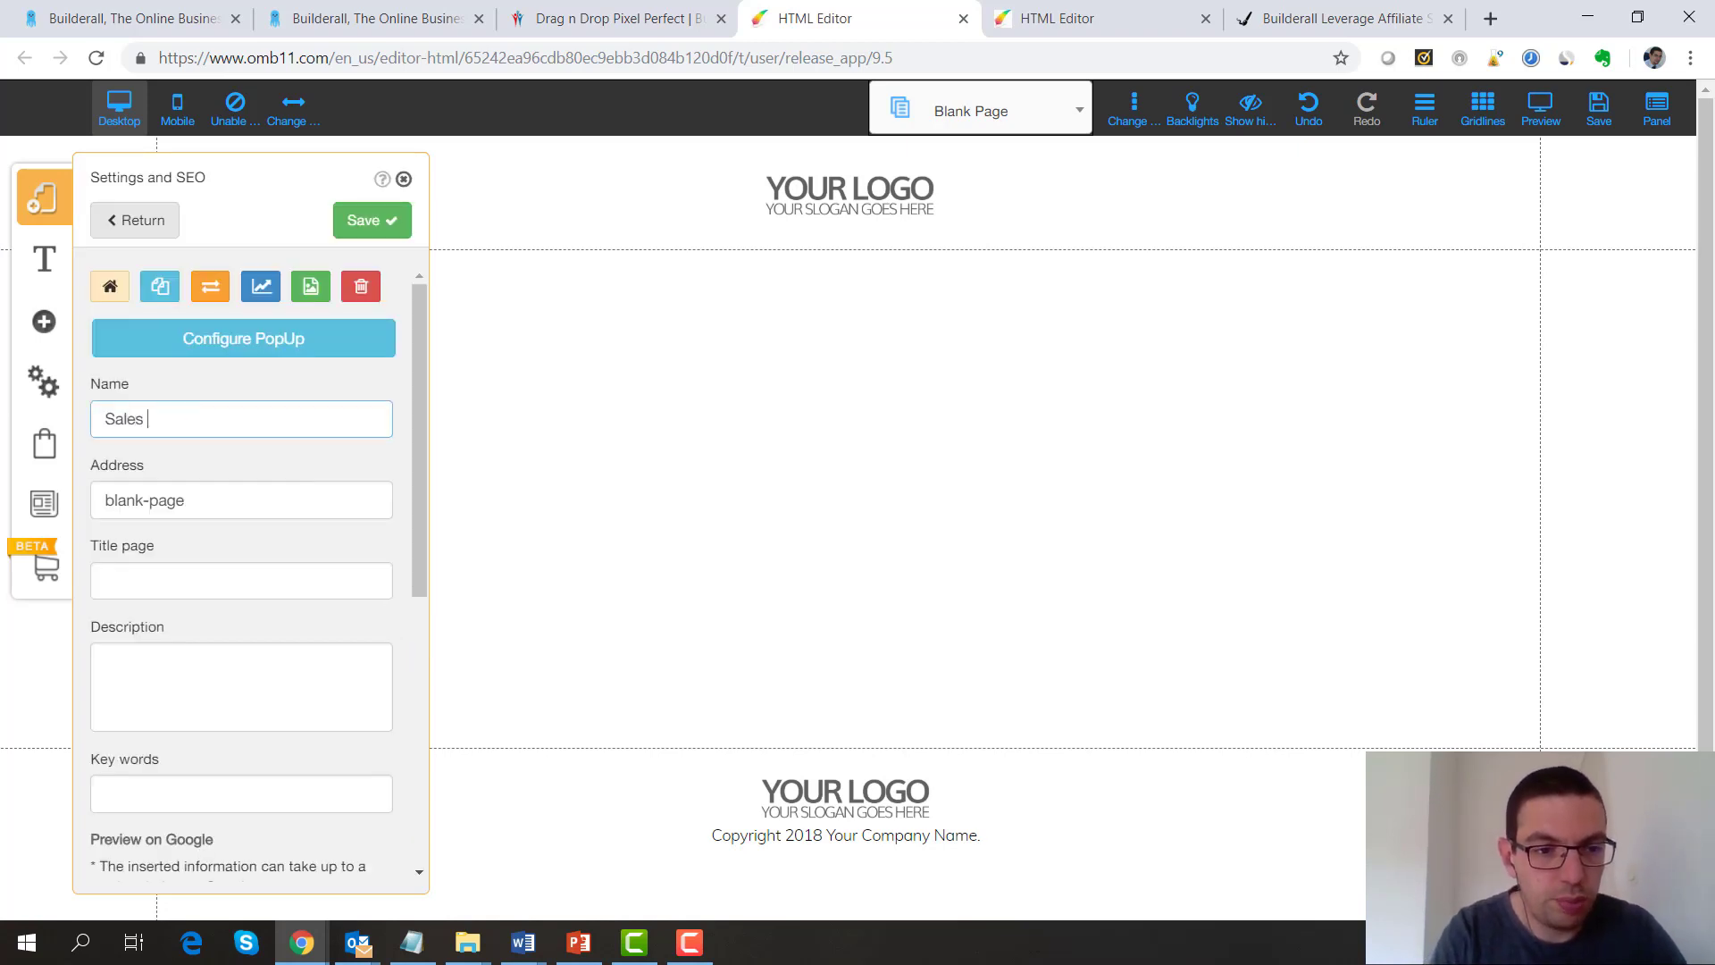
text(page)
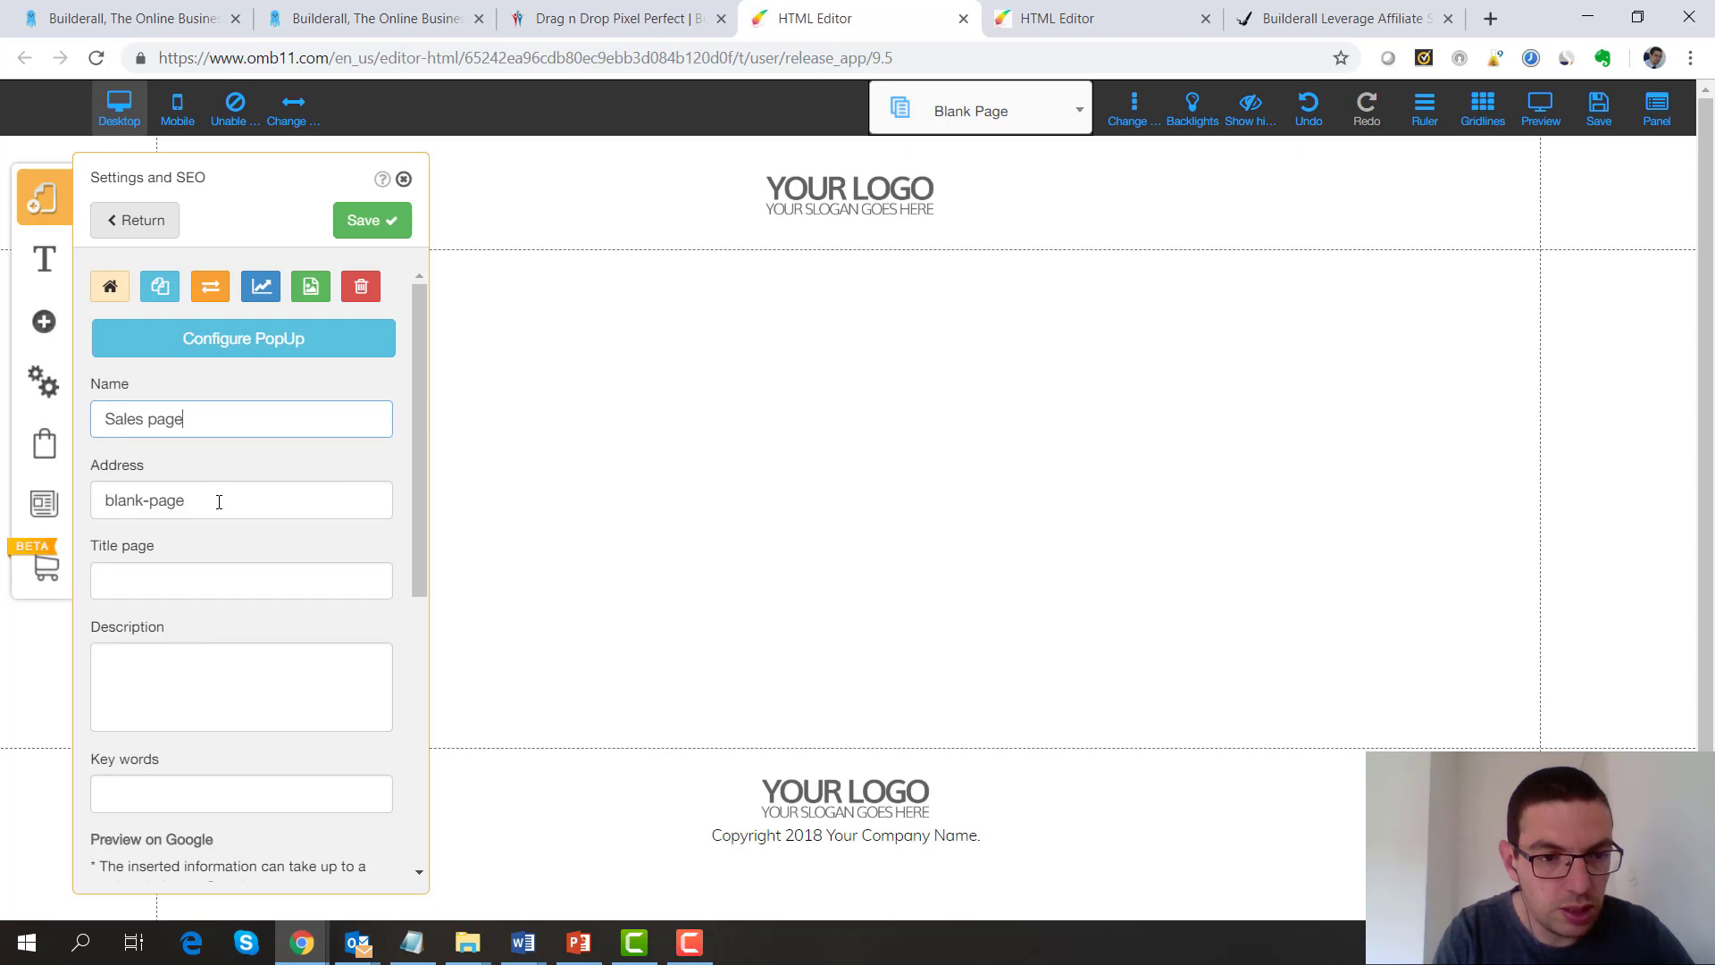
triple_click(219, 501)
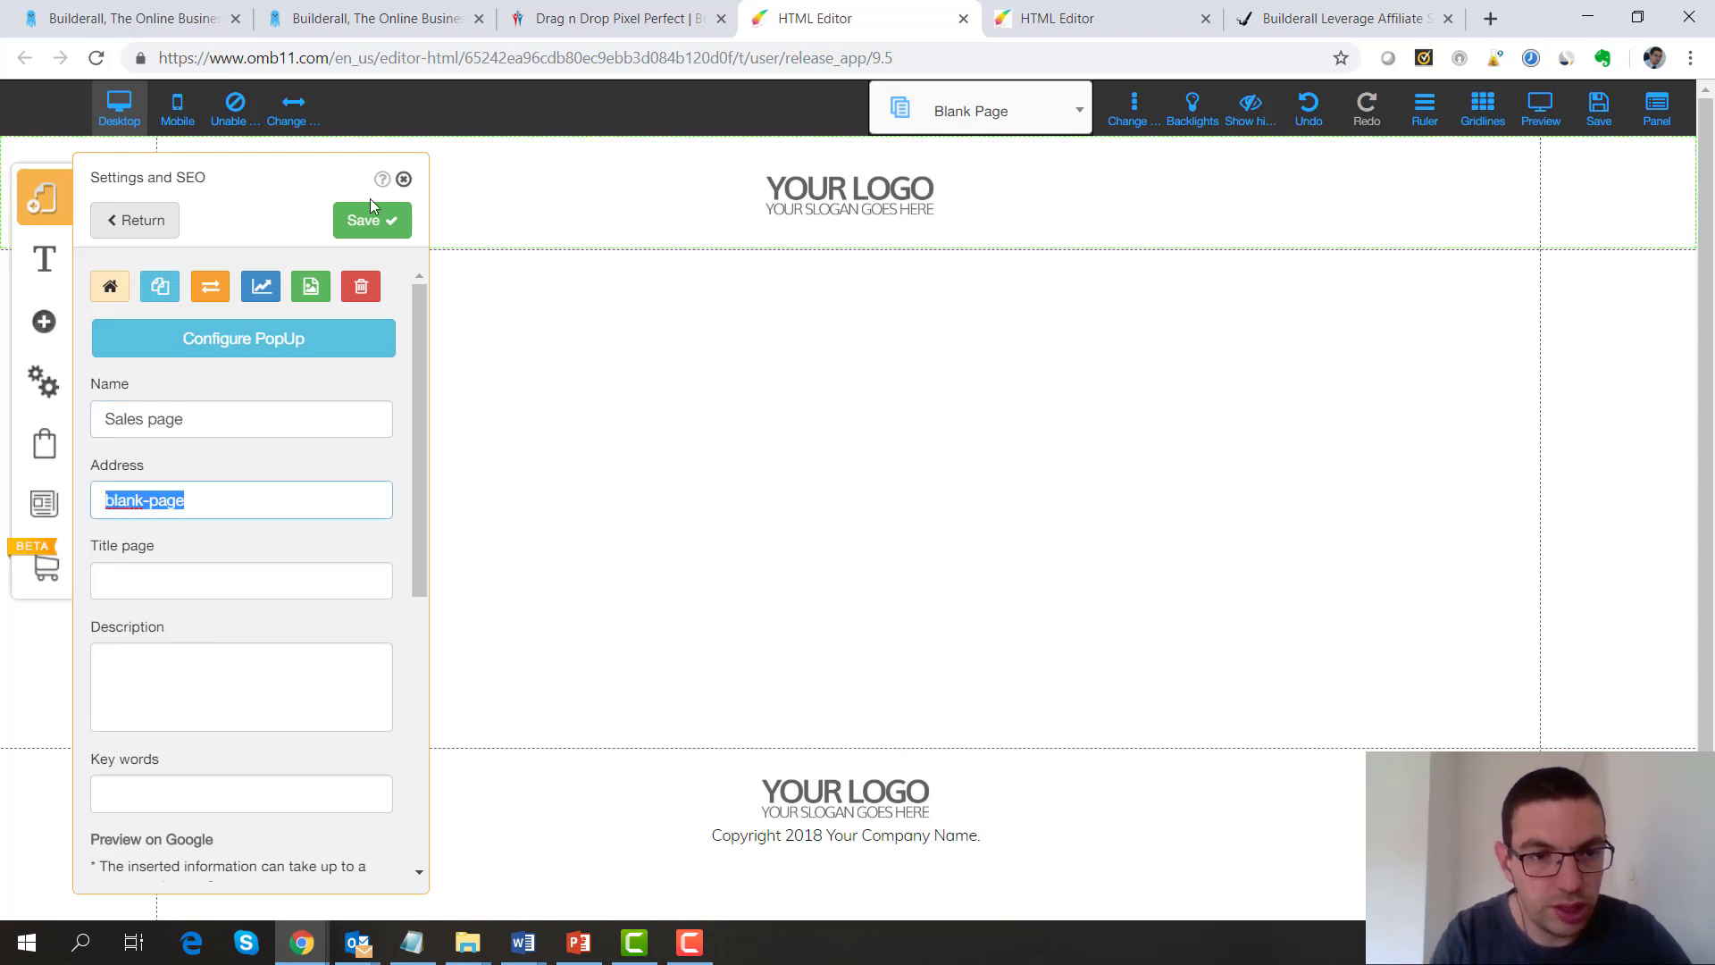
click(357, 221)
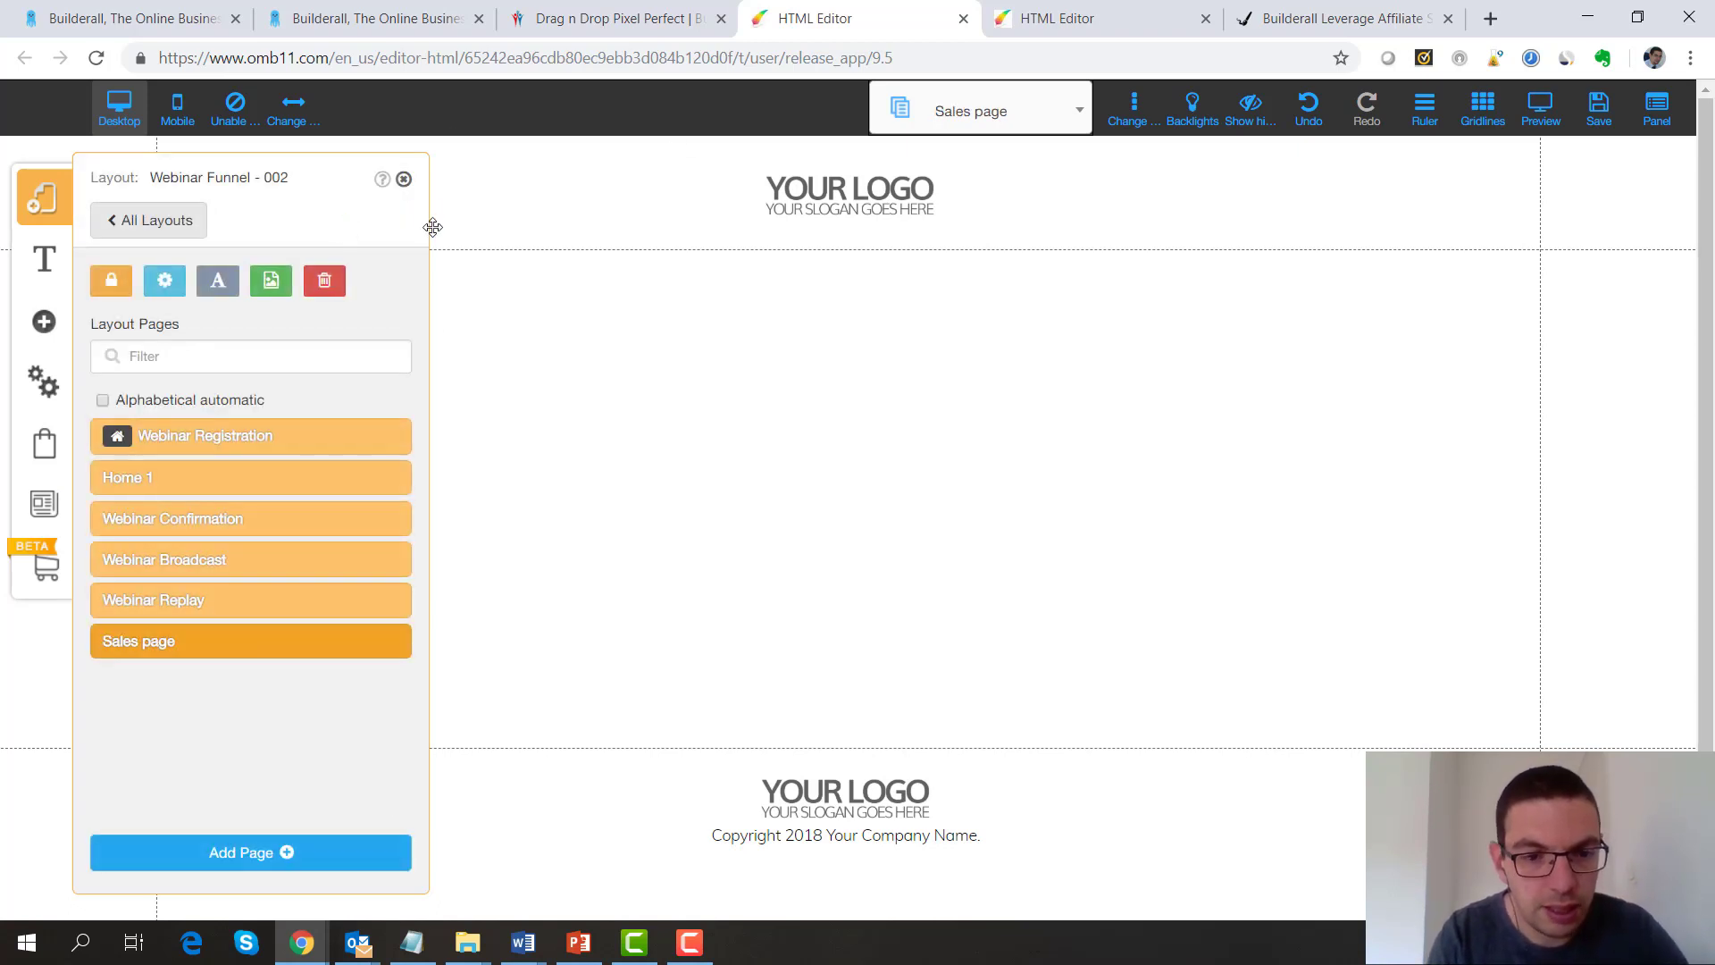
click(401, 180)
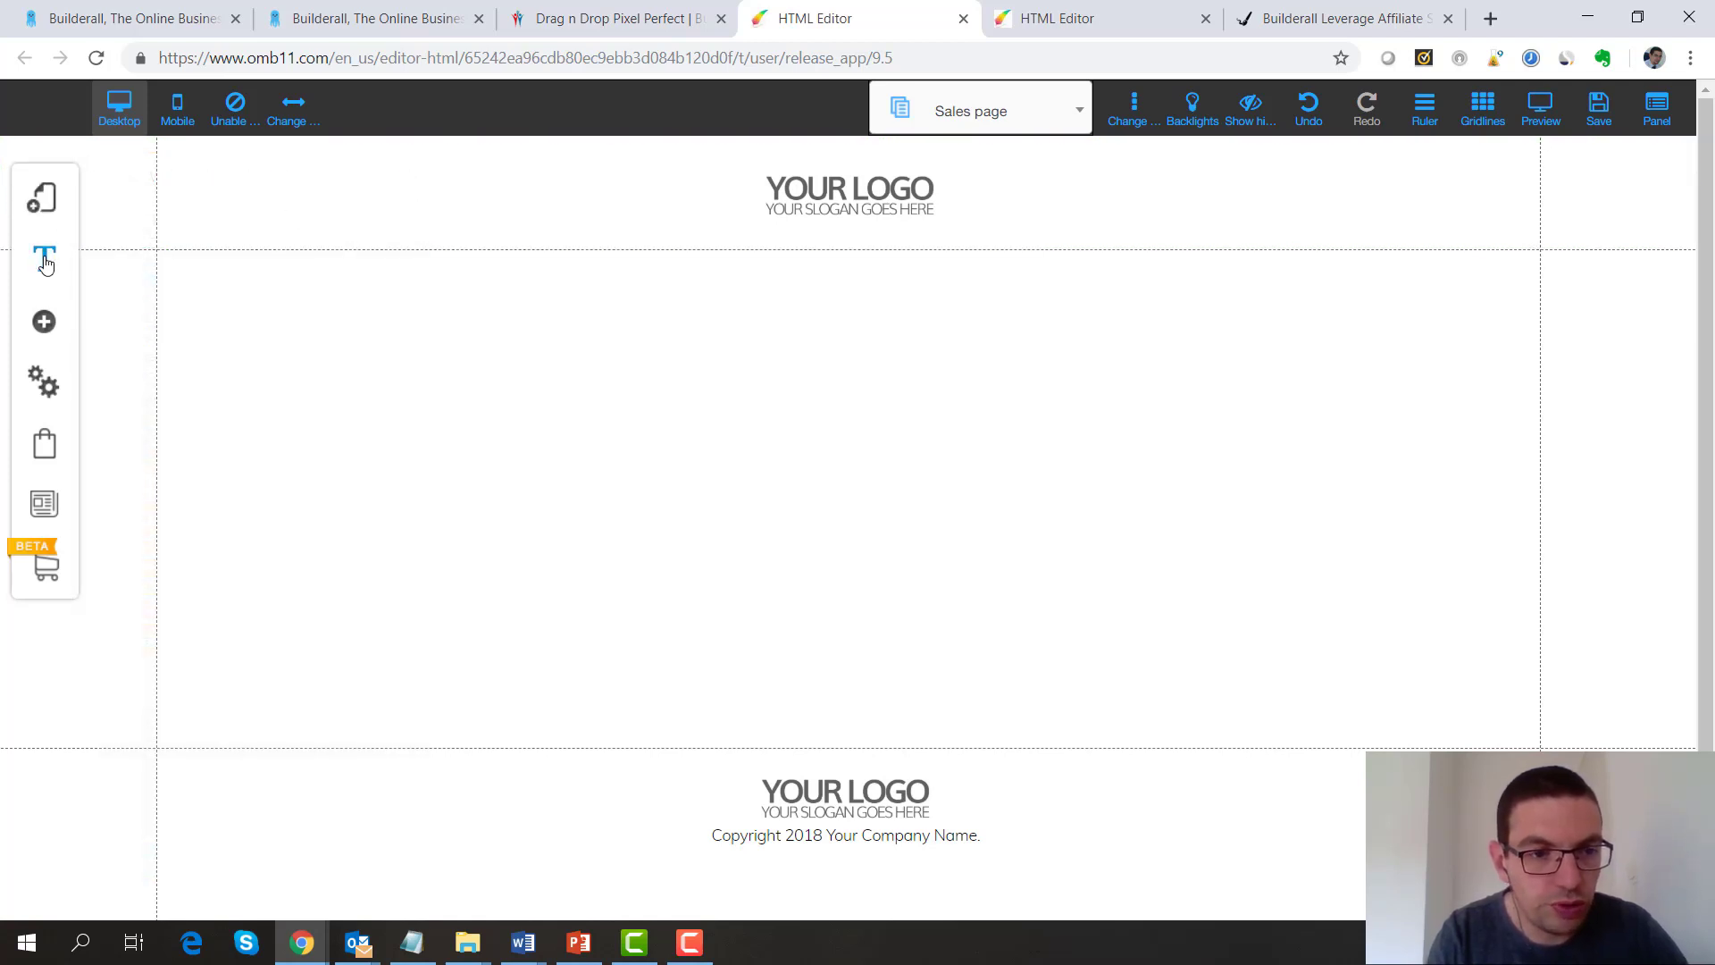
Add the dark three-column Checkout banner with R$90/mo pricing plans to the Sales page
click(44, 322)
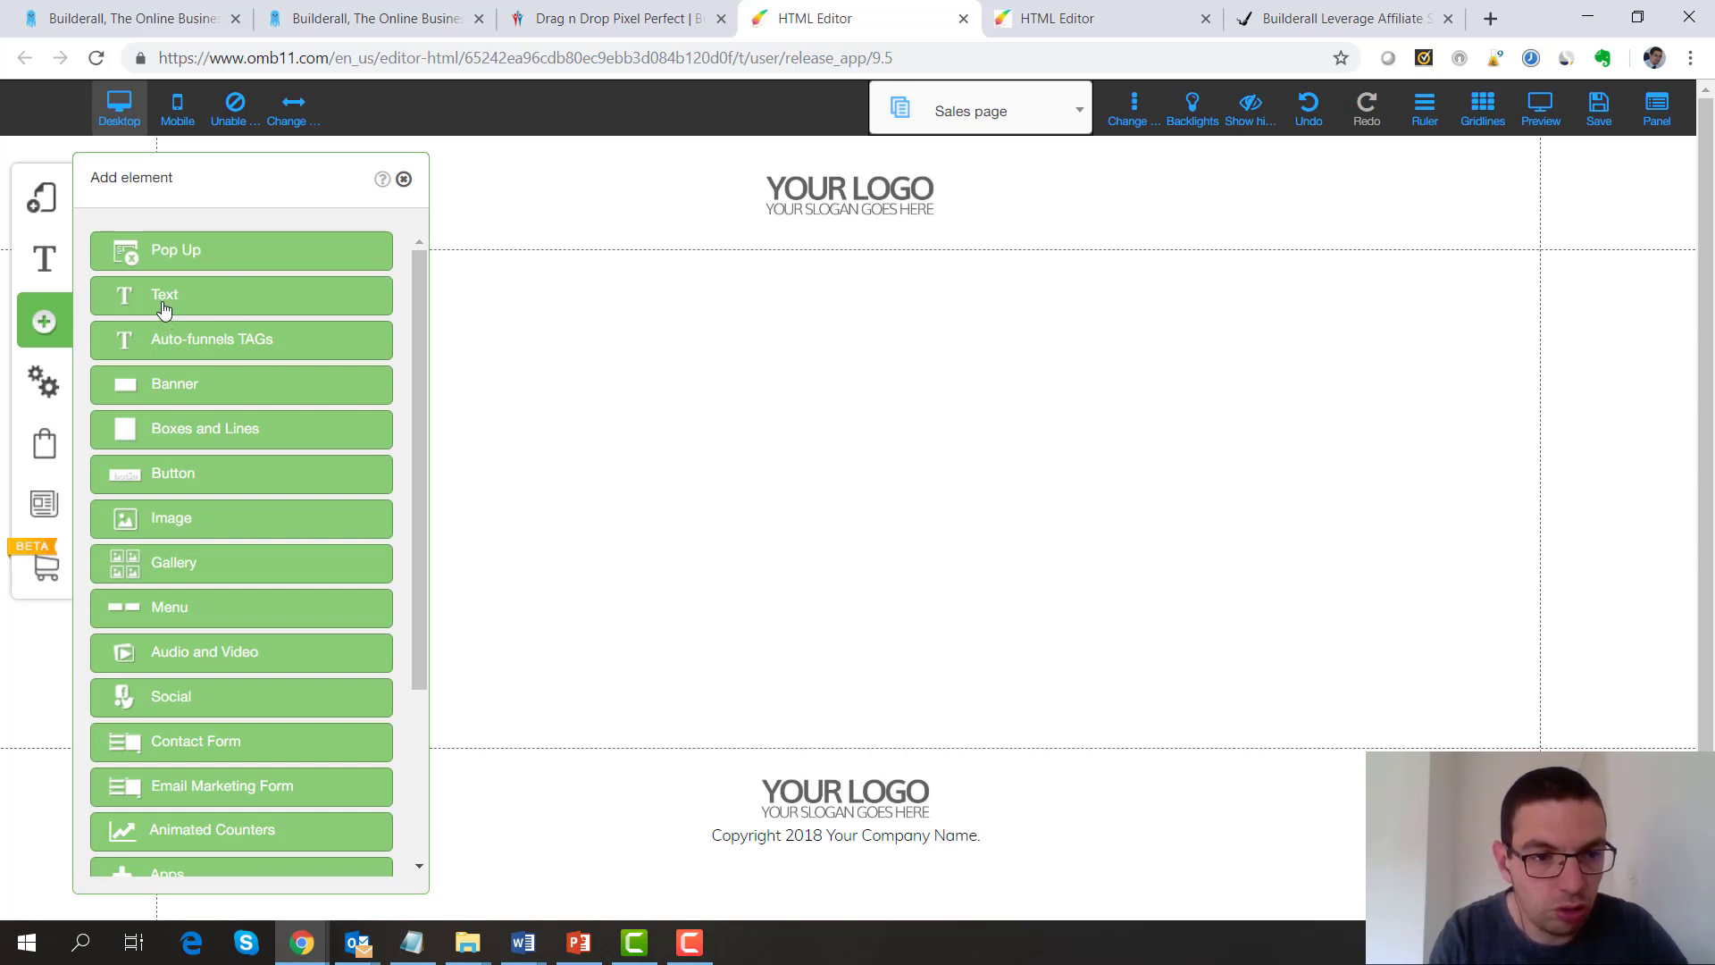
click(172, 394)
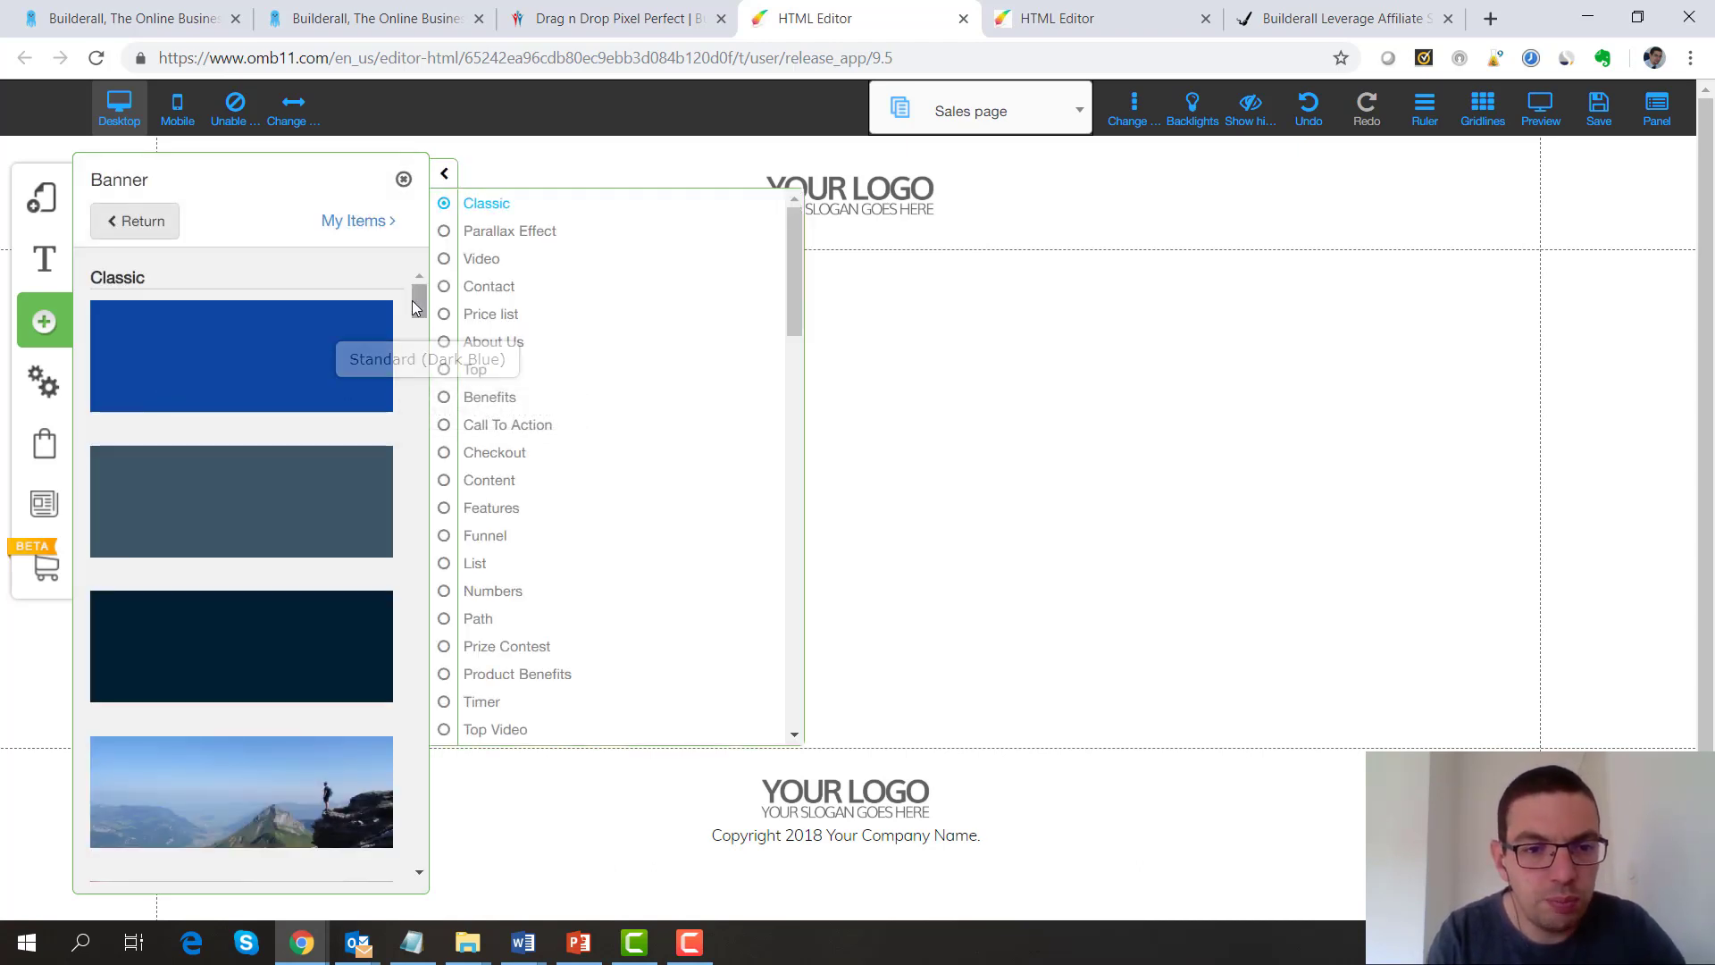
drag(421, 298, 441, 415)
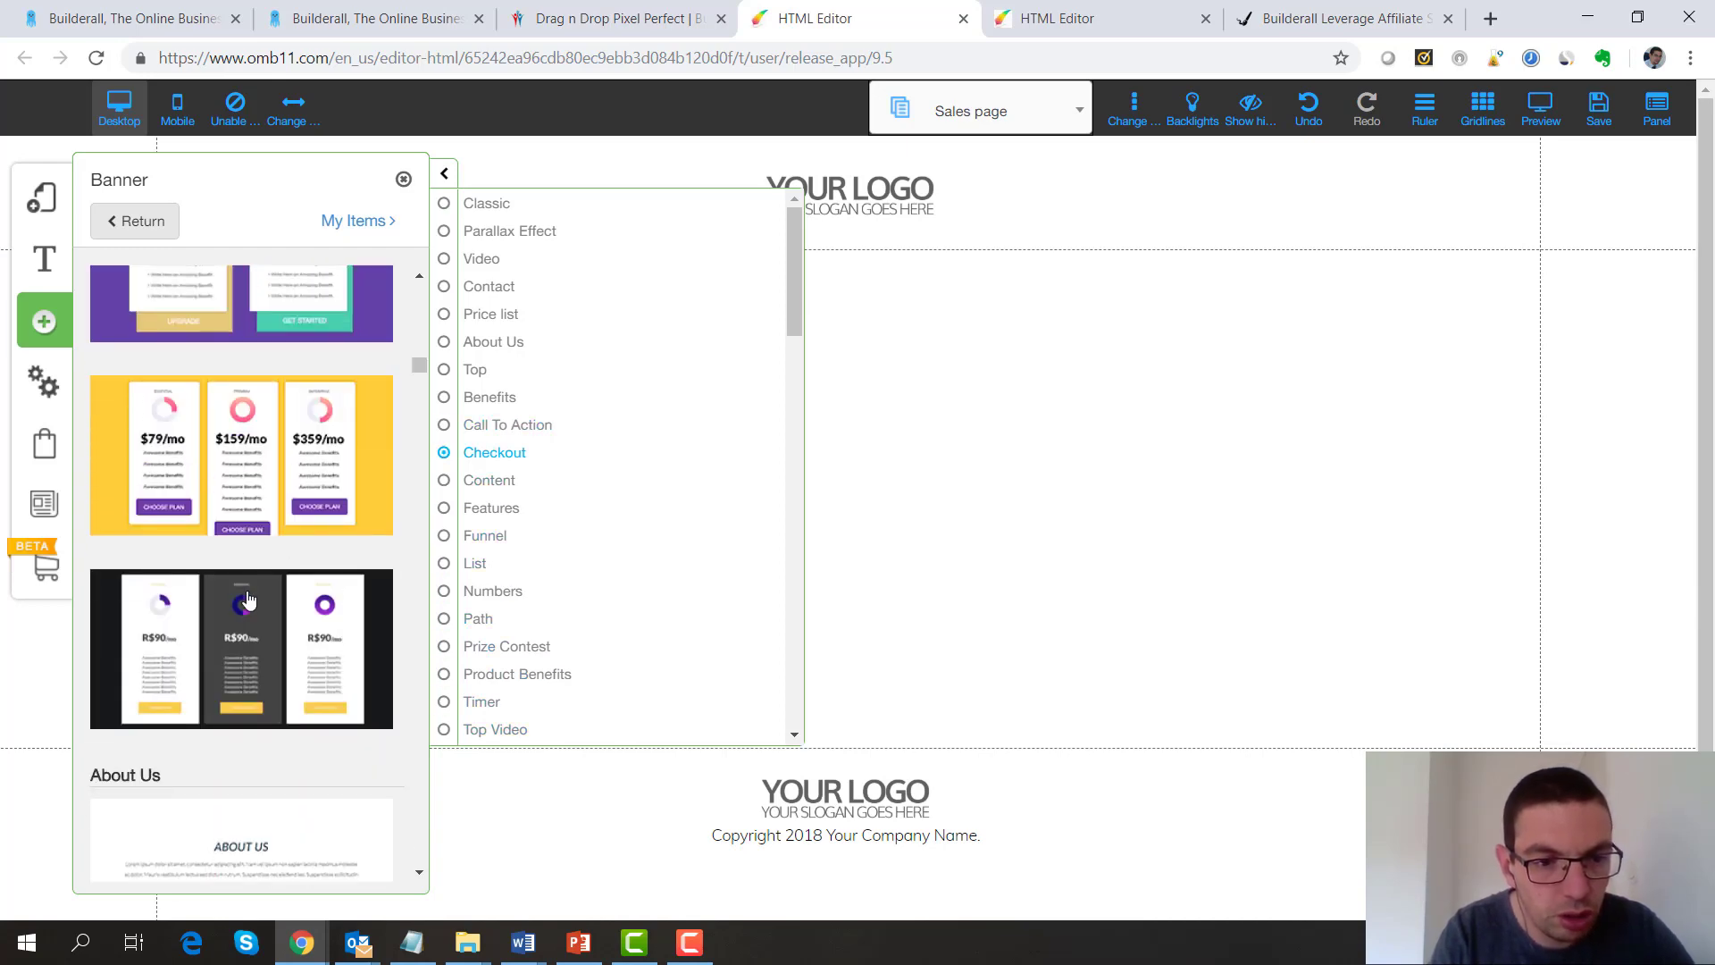
click(248, 599)
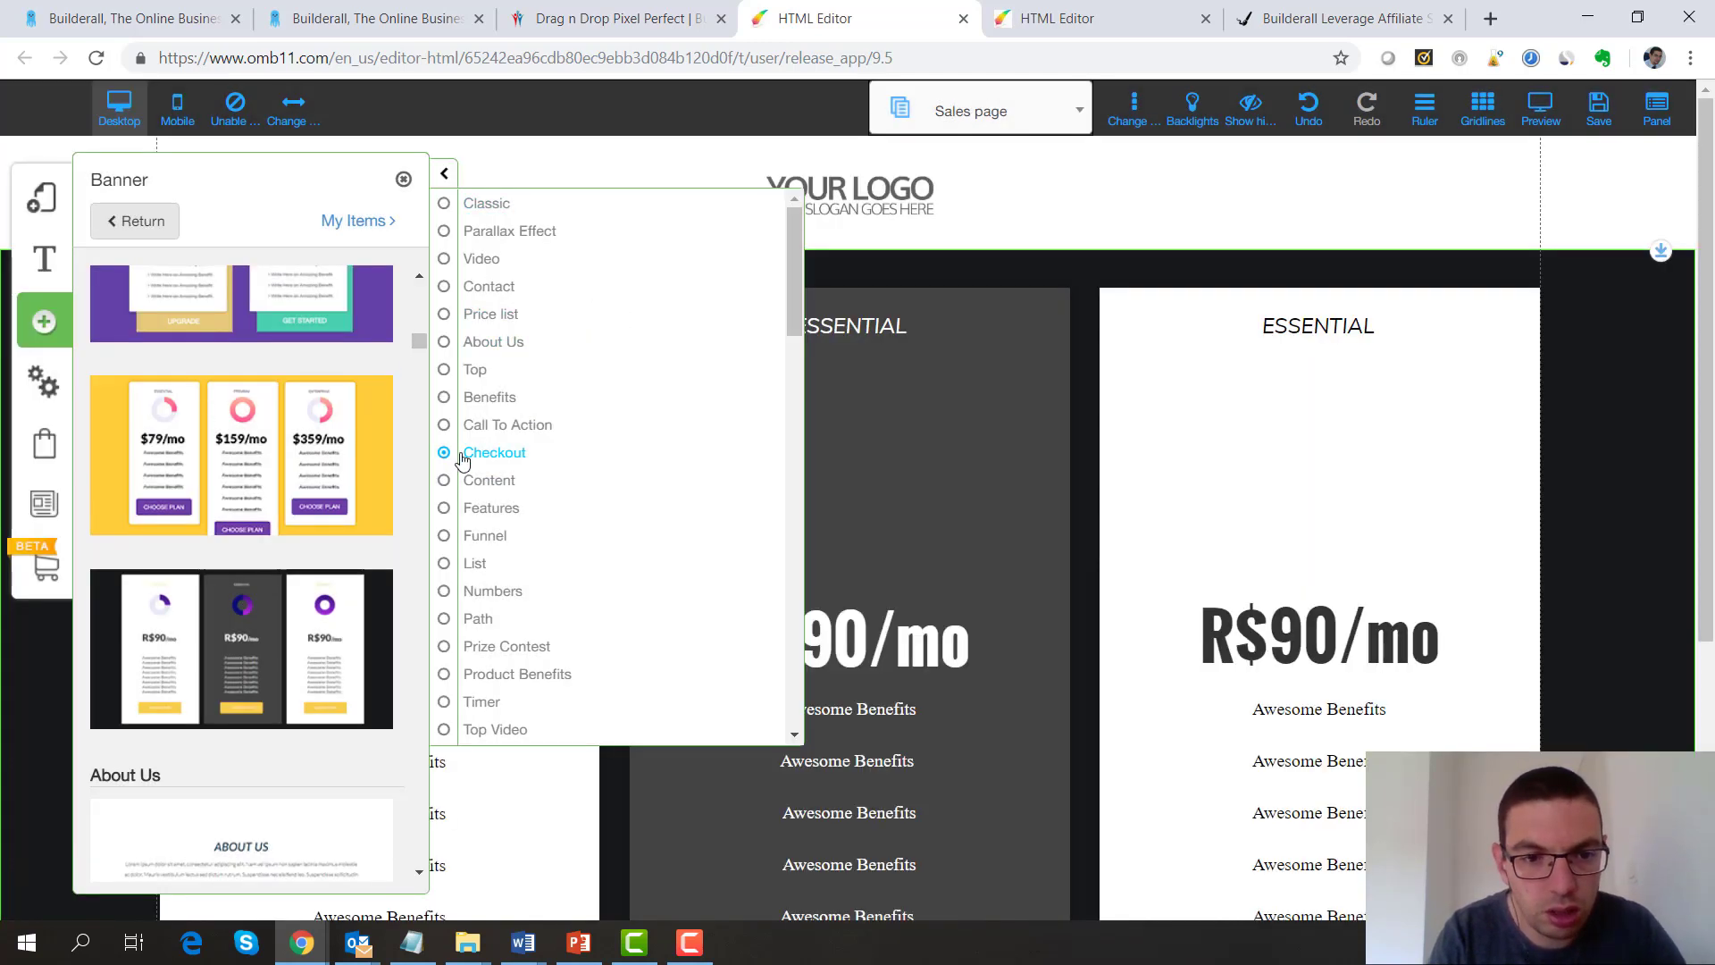
click(1095, 235)
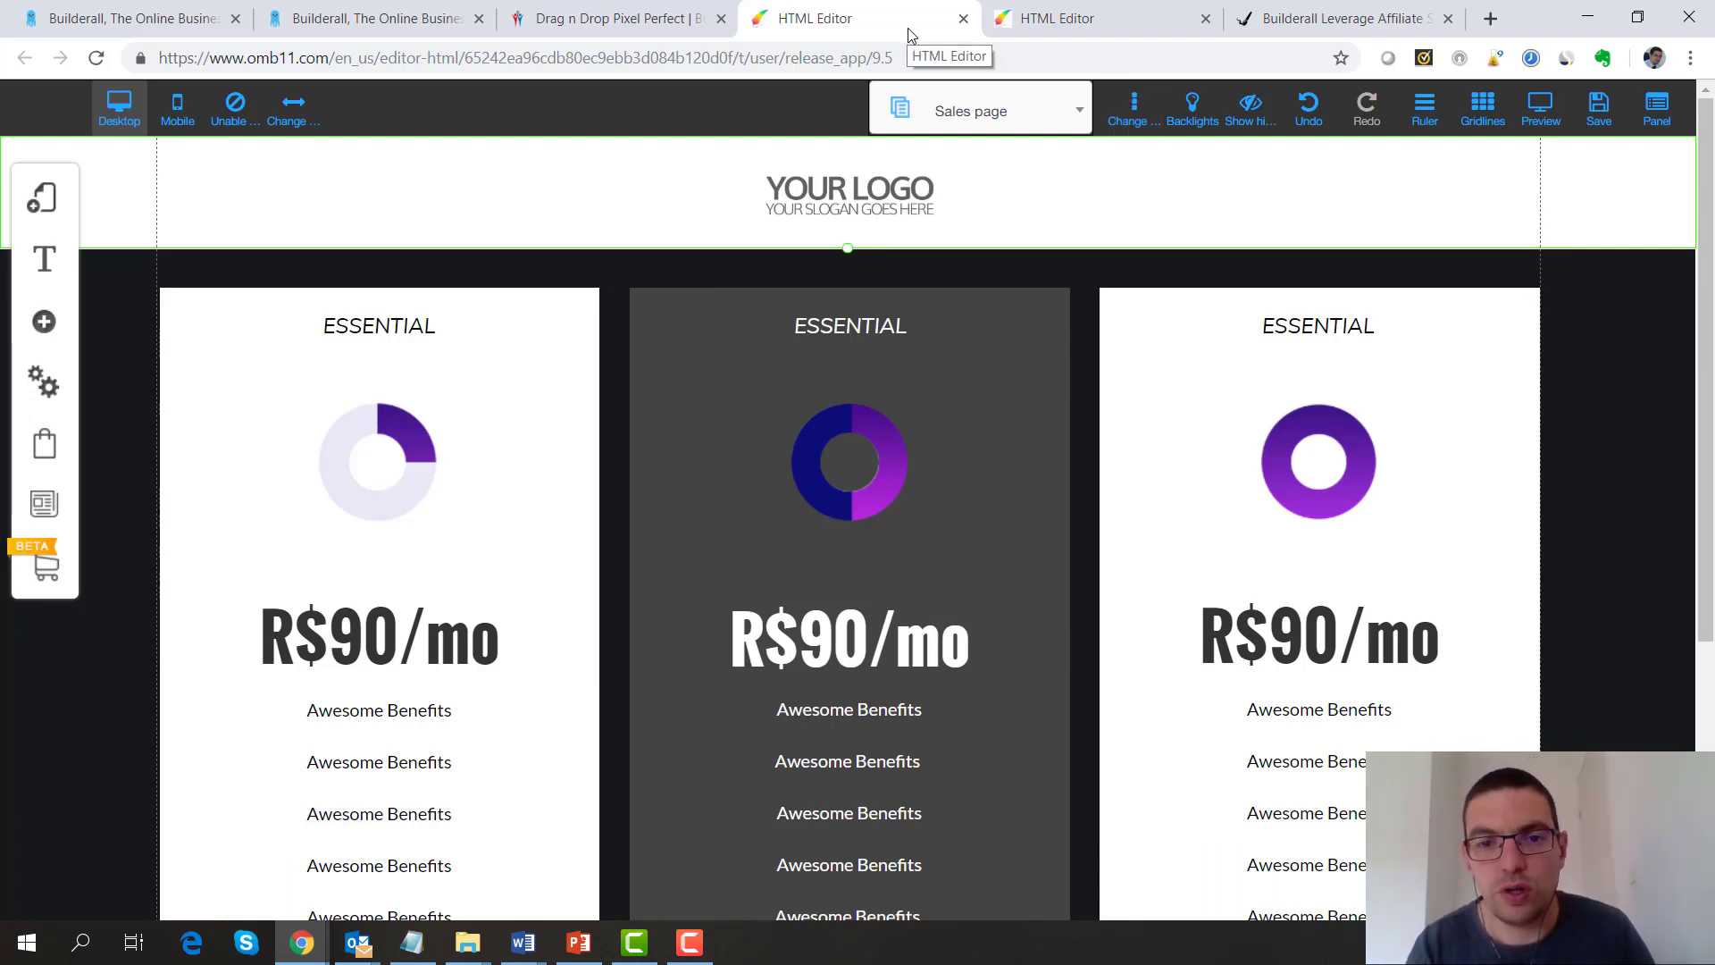
Go to the Webinar Broadcast page and open the link options of its I want Access Now button
click(1078, 116)
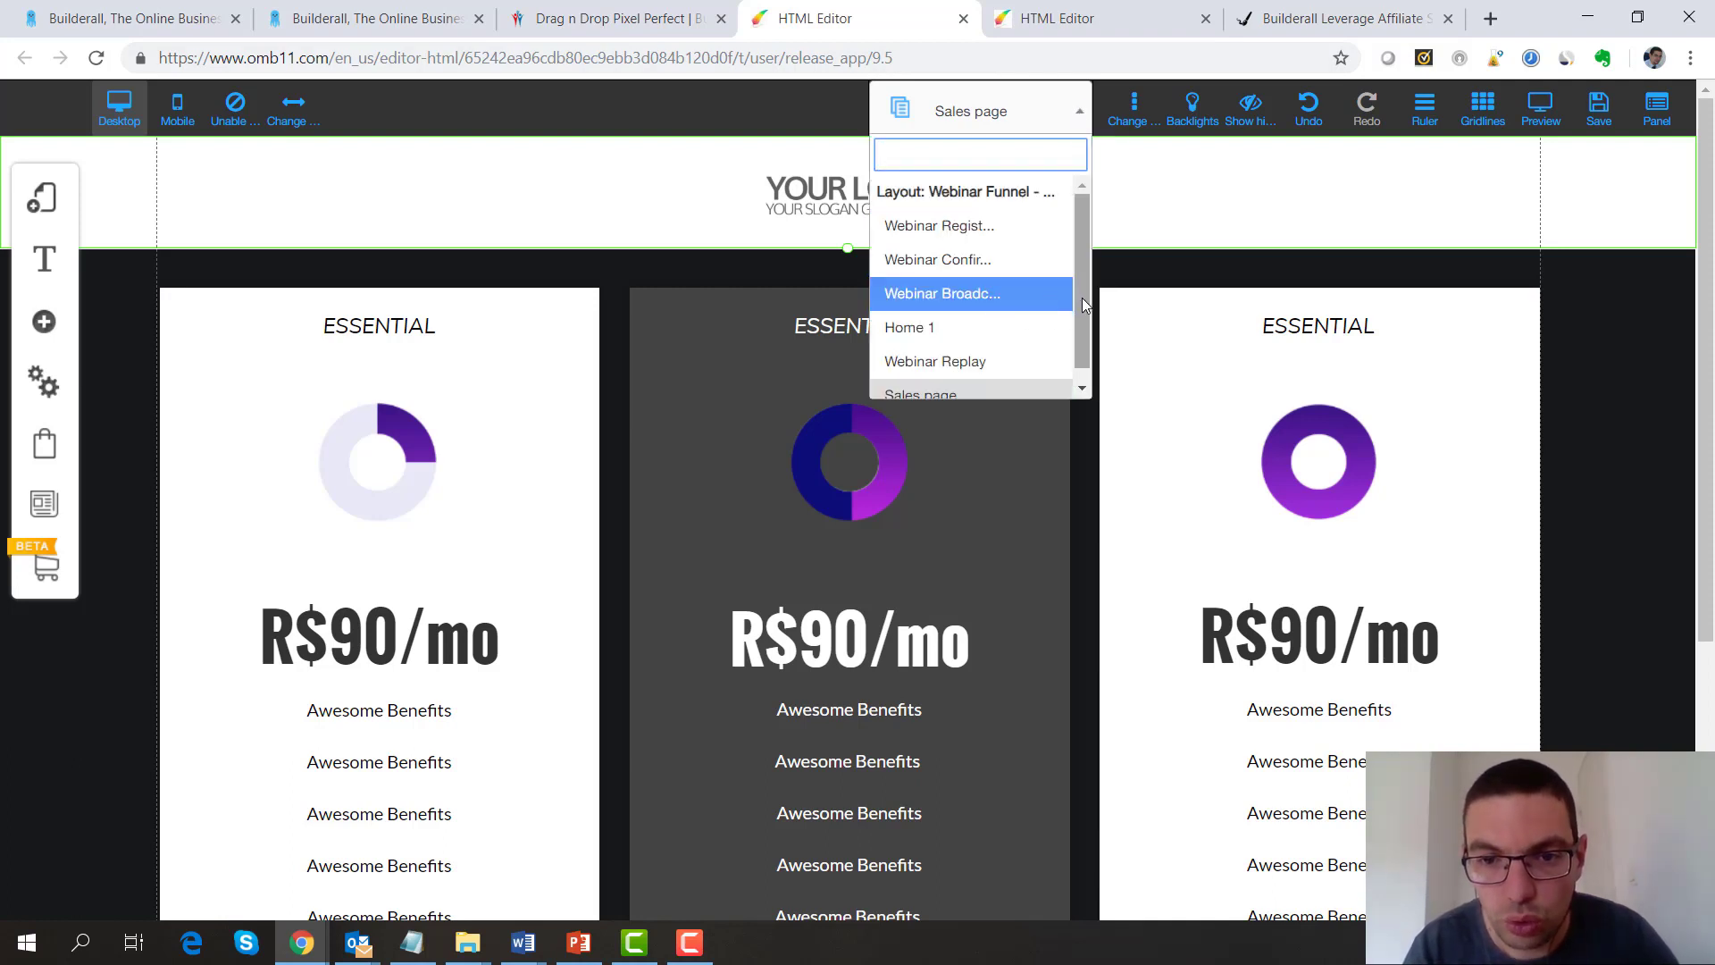
scroll(1075, 338, down, 1)
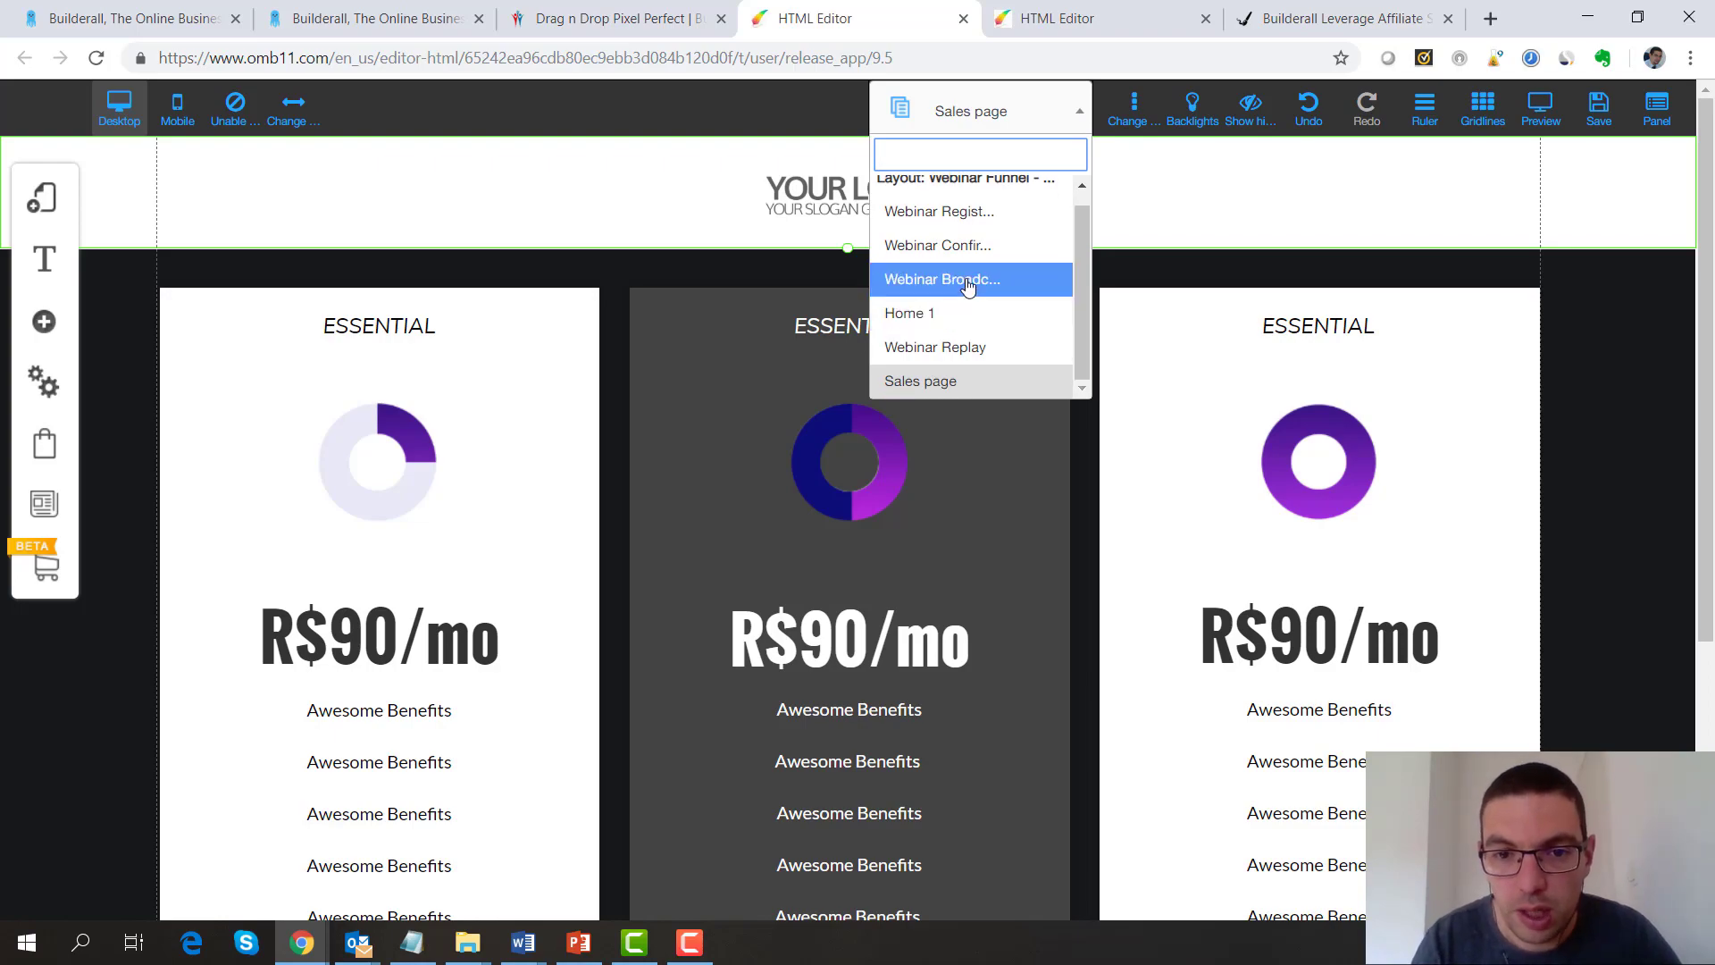
click(968, 281)
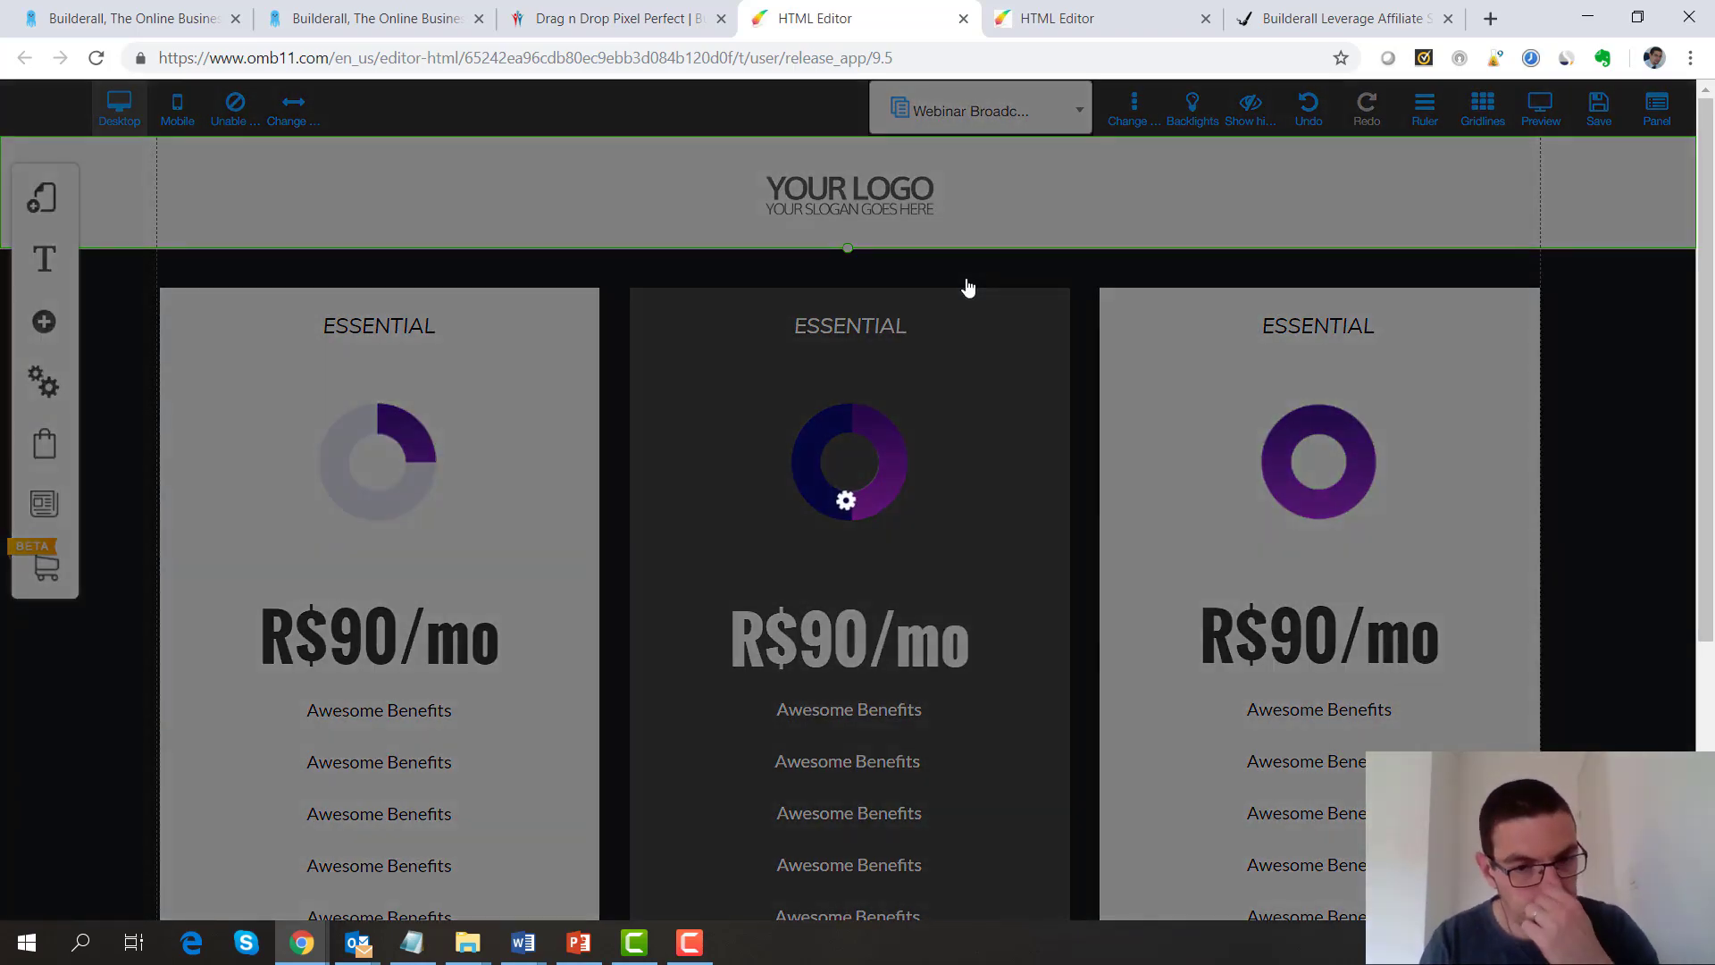
scroll(1677, 634, down, 10)
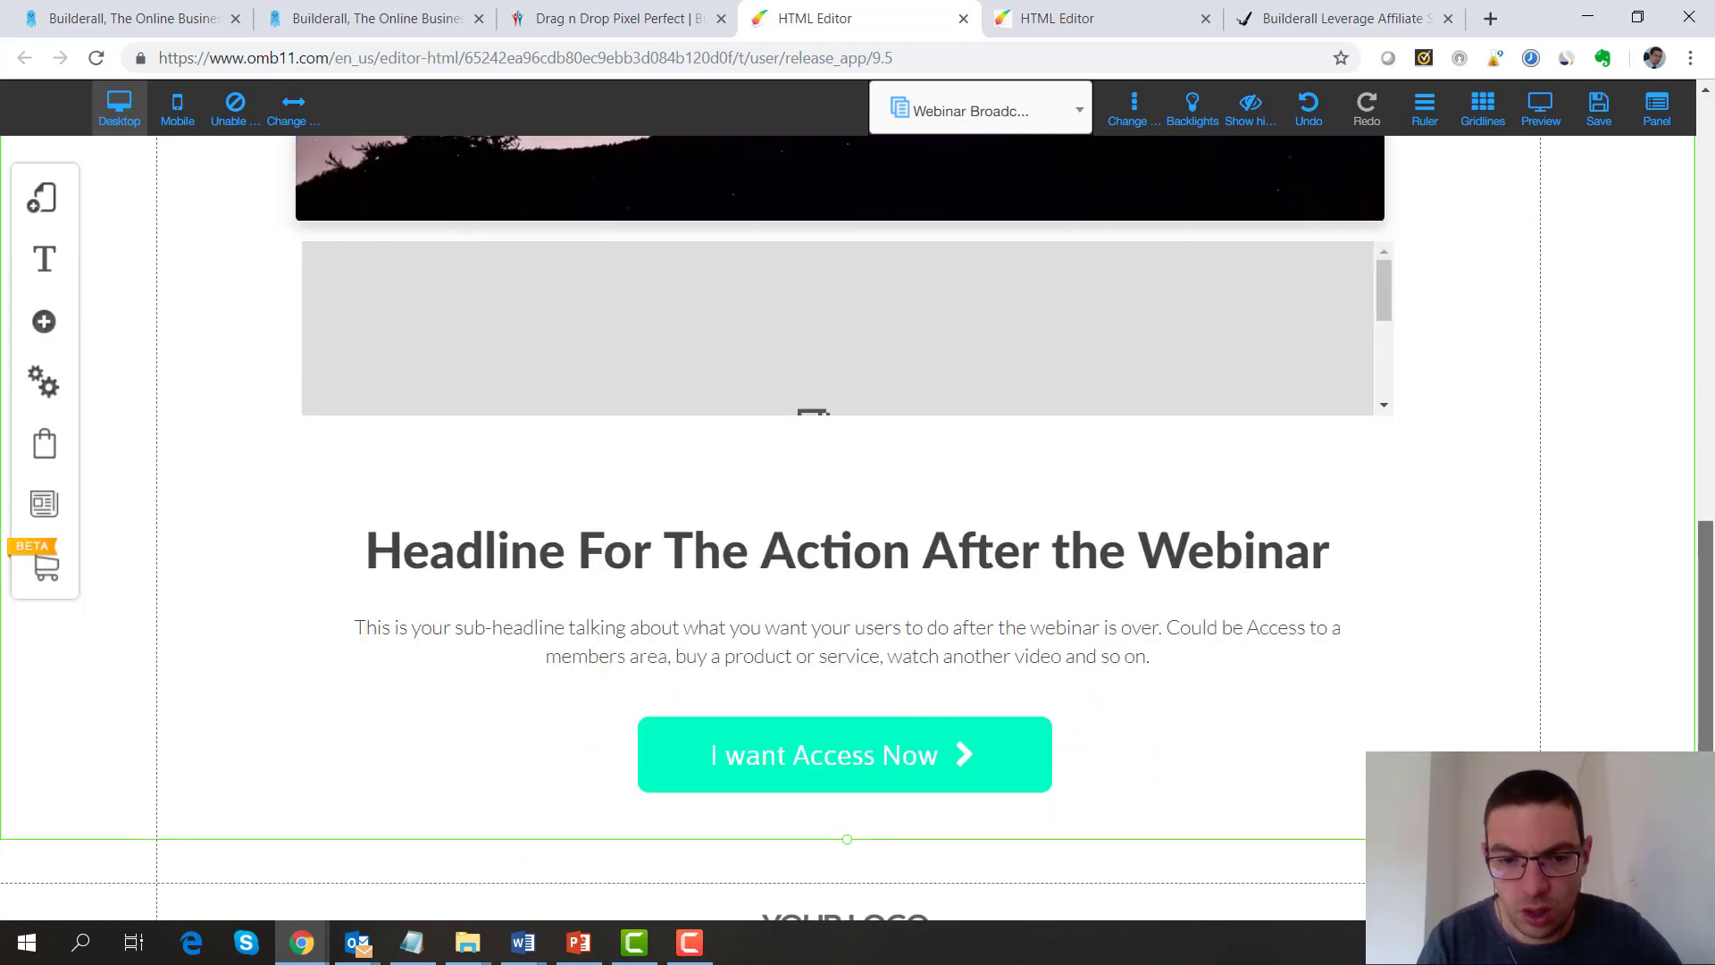
click(724, 735)
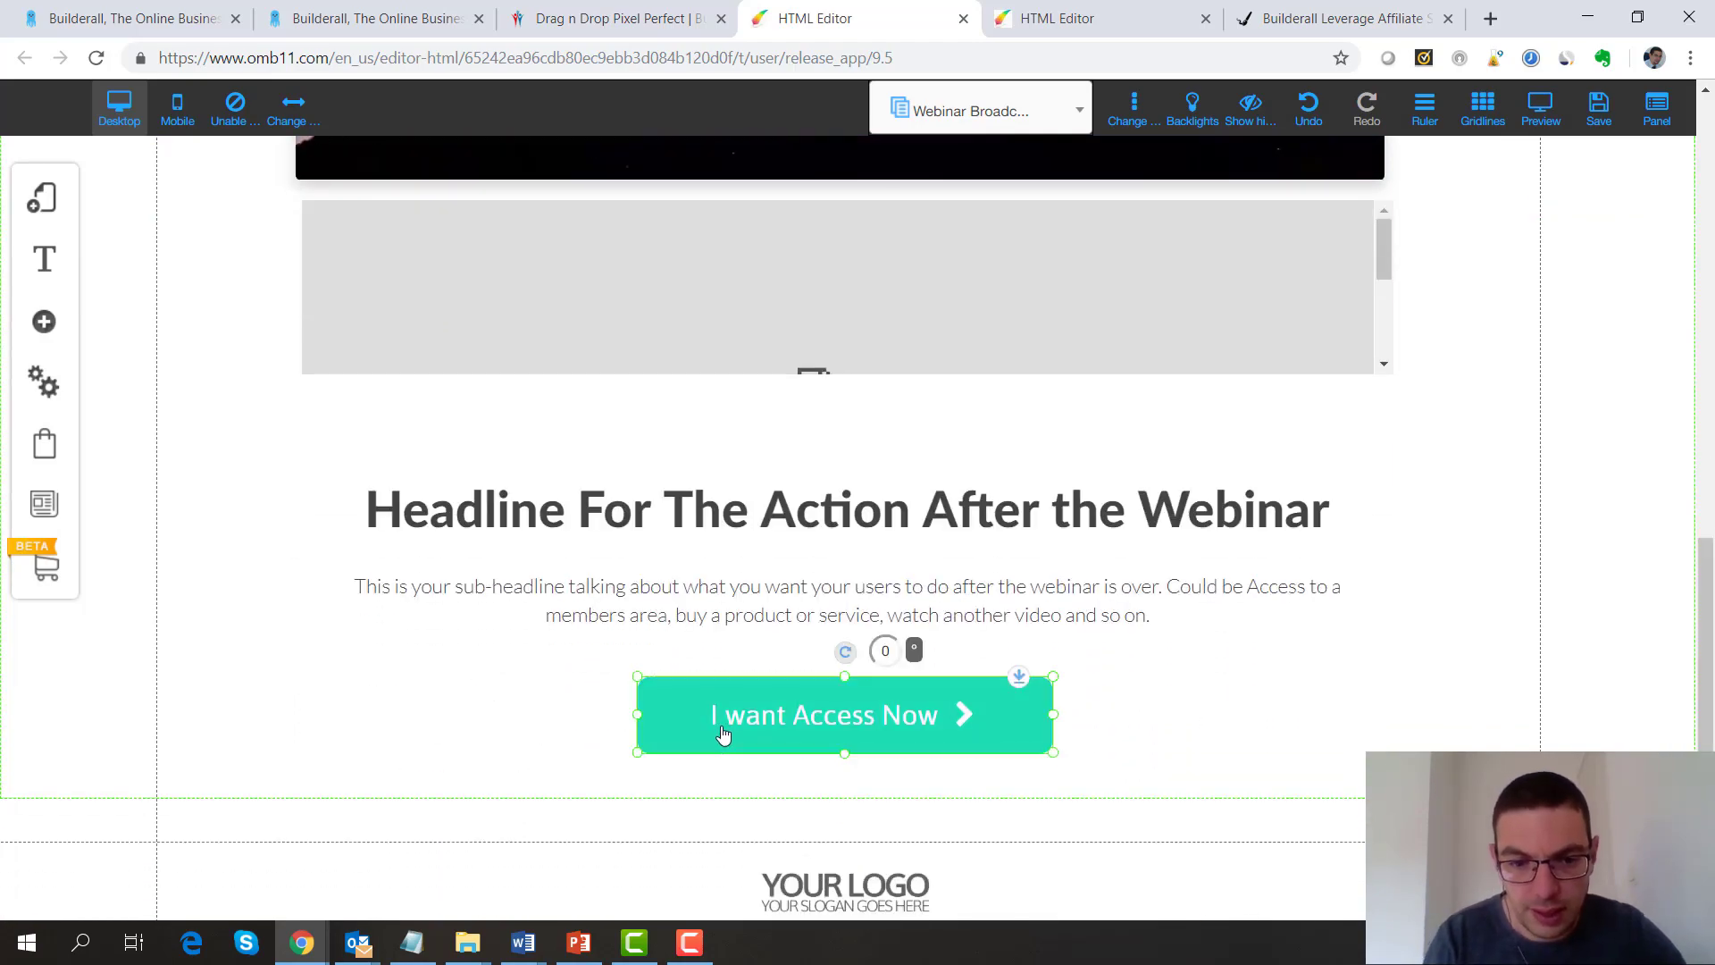
click(725, 734)
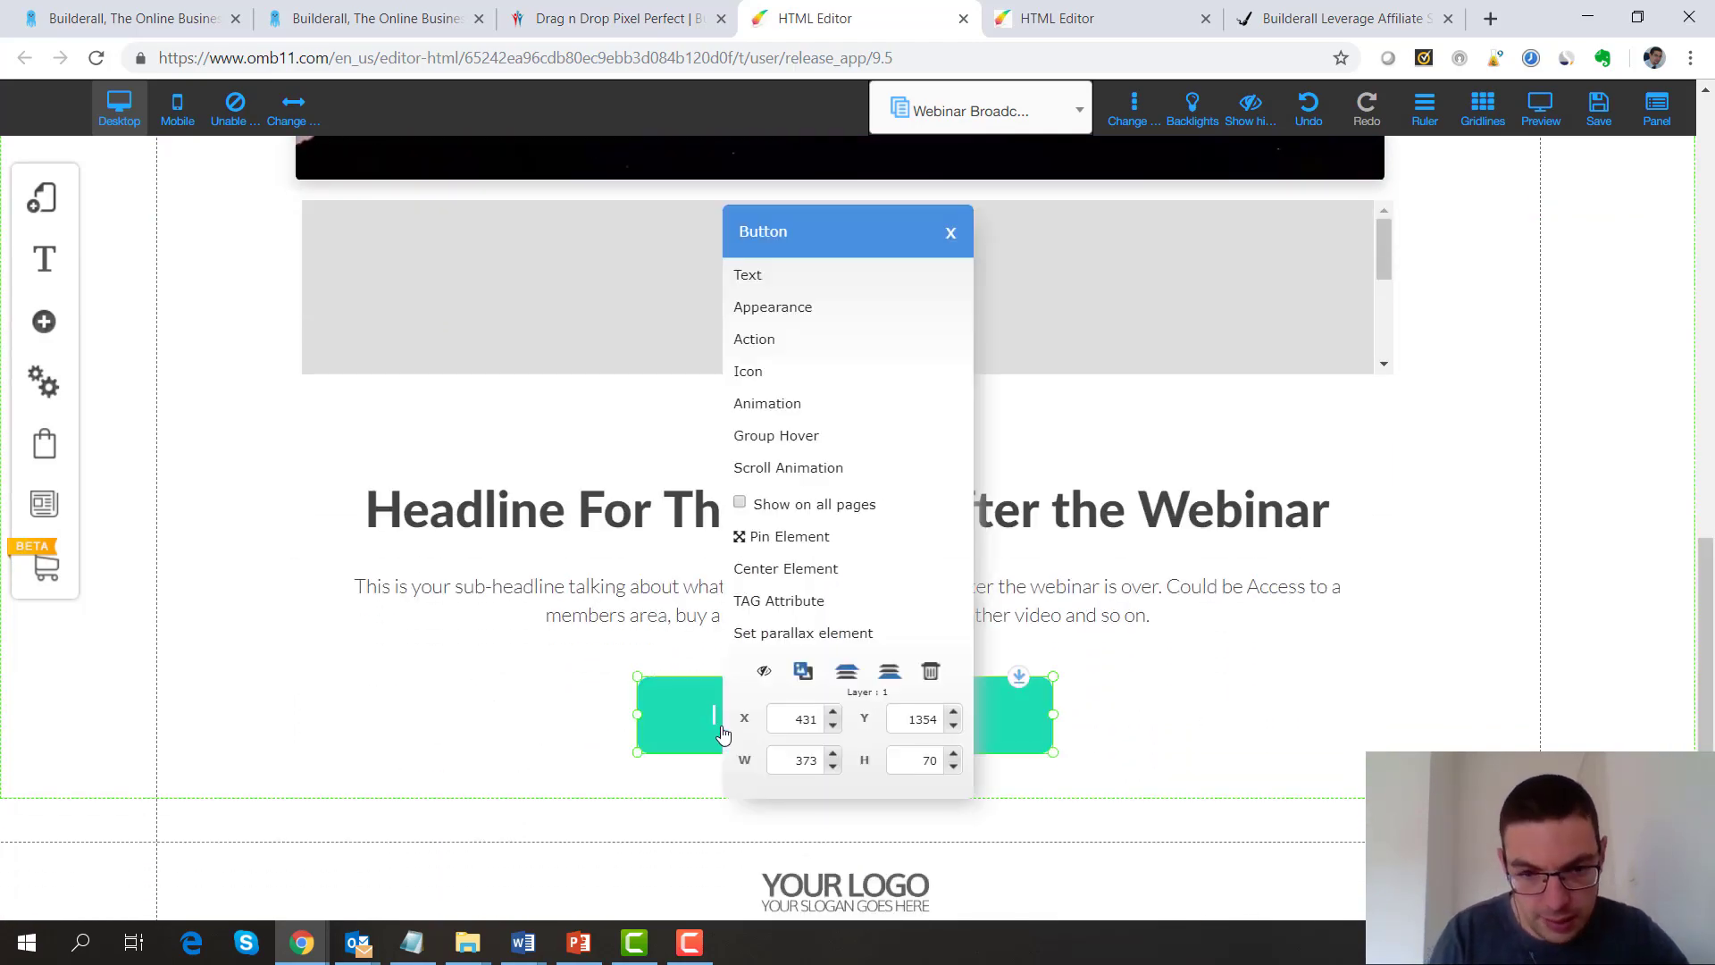
click(777, 341)
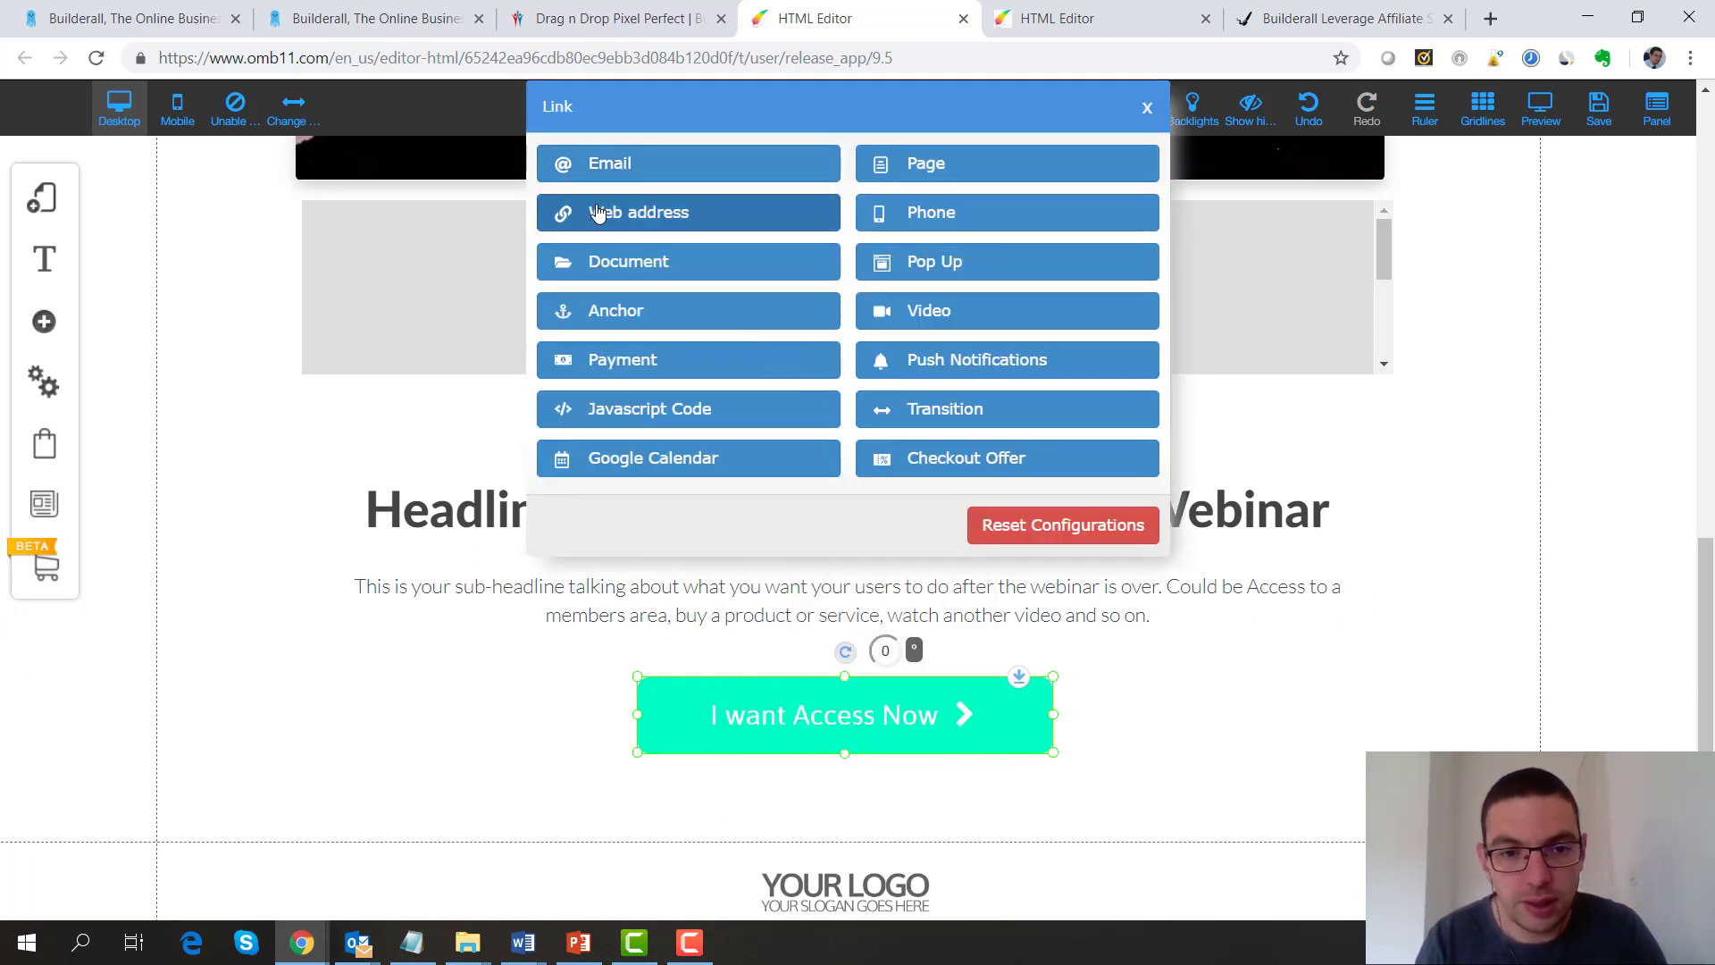
Make the button a PayPal payment link using the seller's saved e-mail address
click(648, 362)
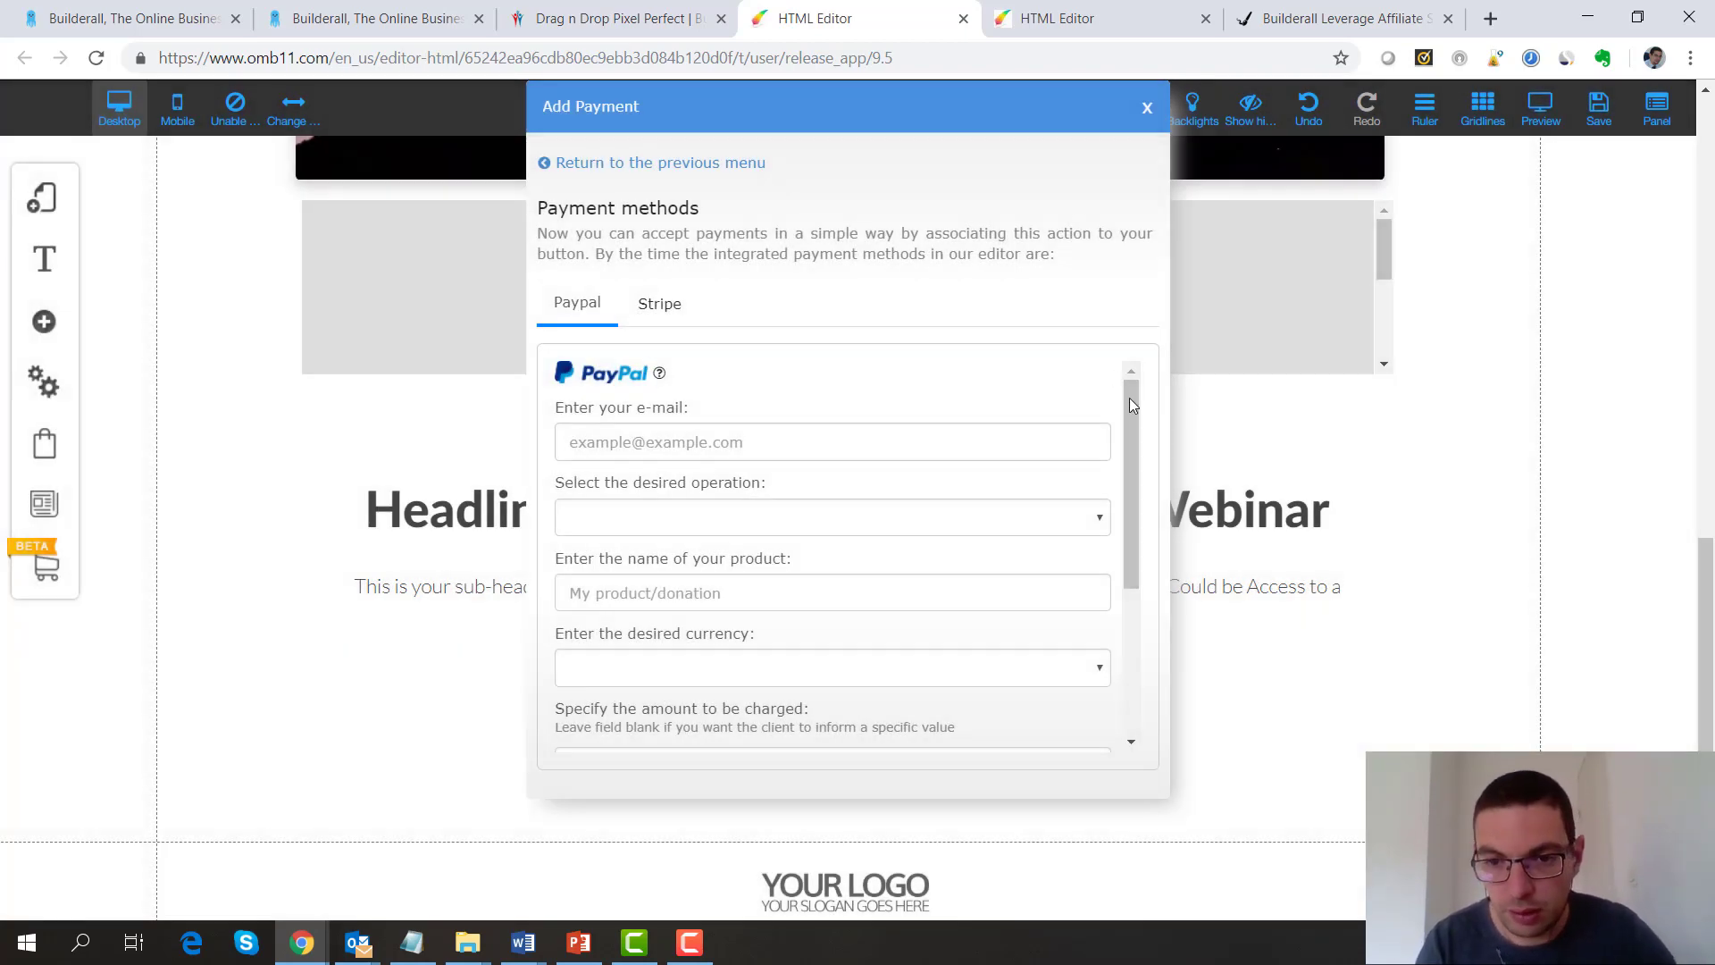
click(699, 441)
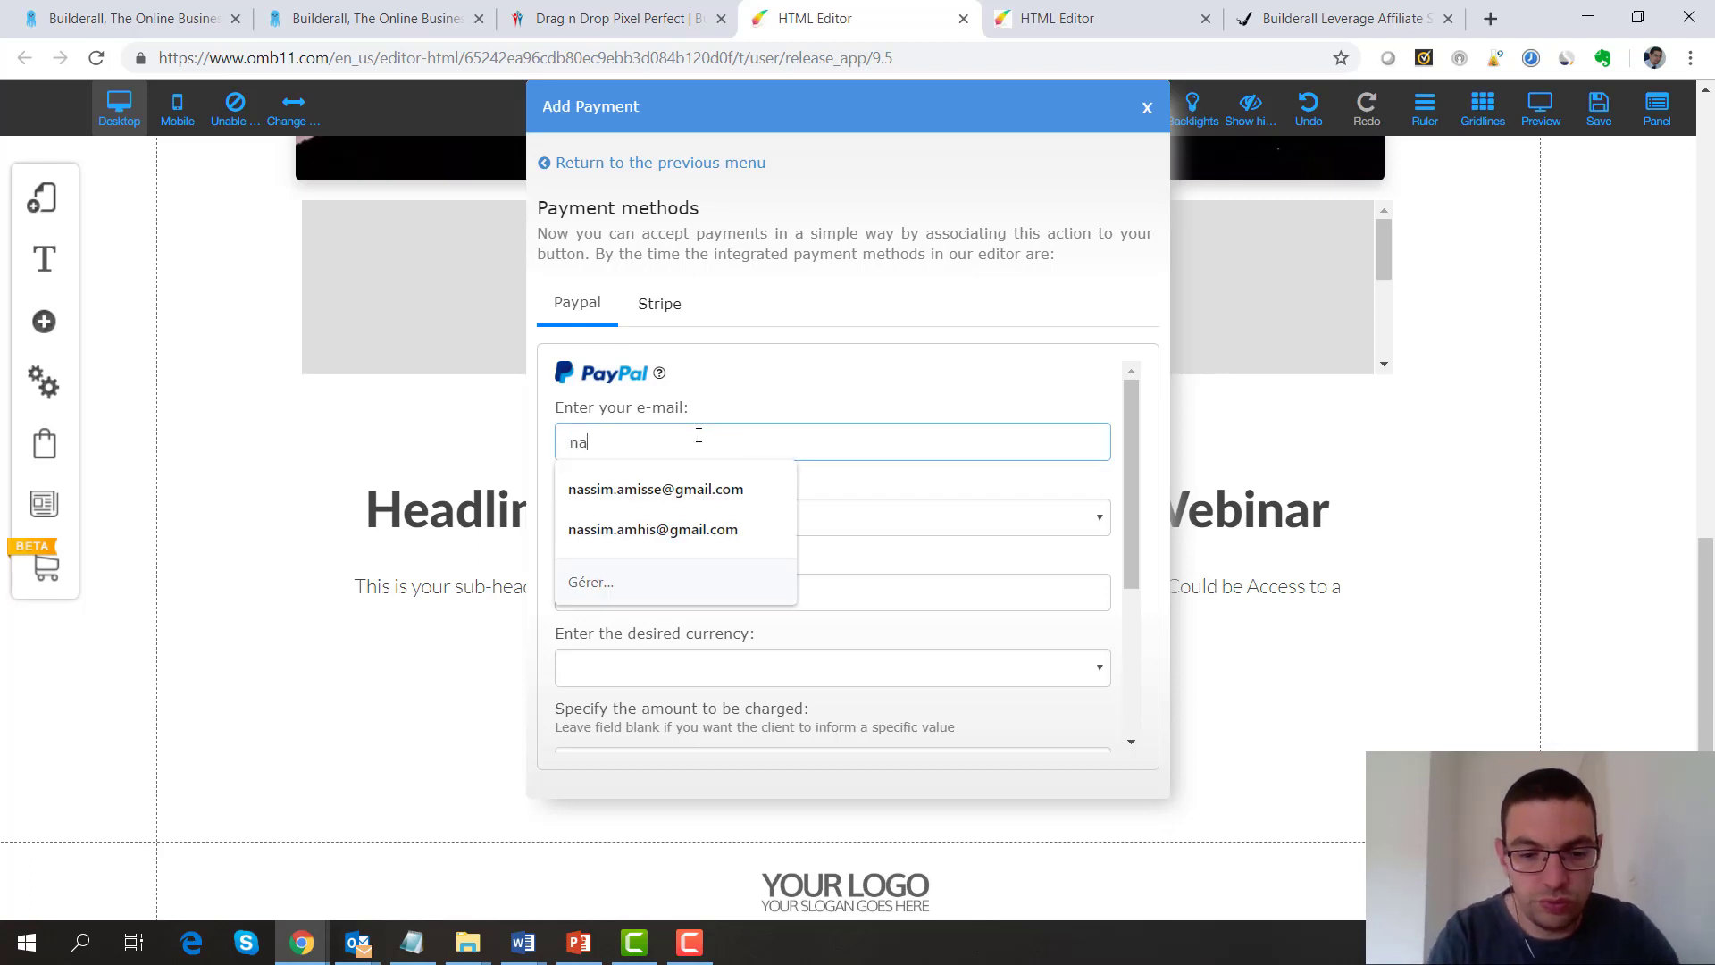
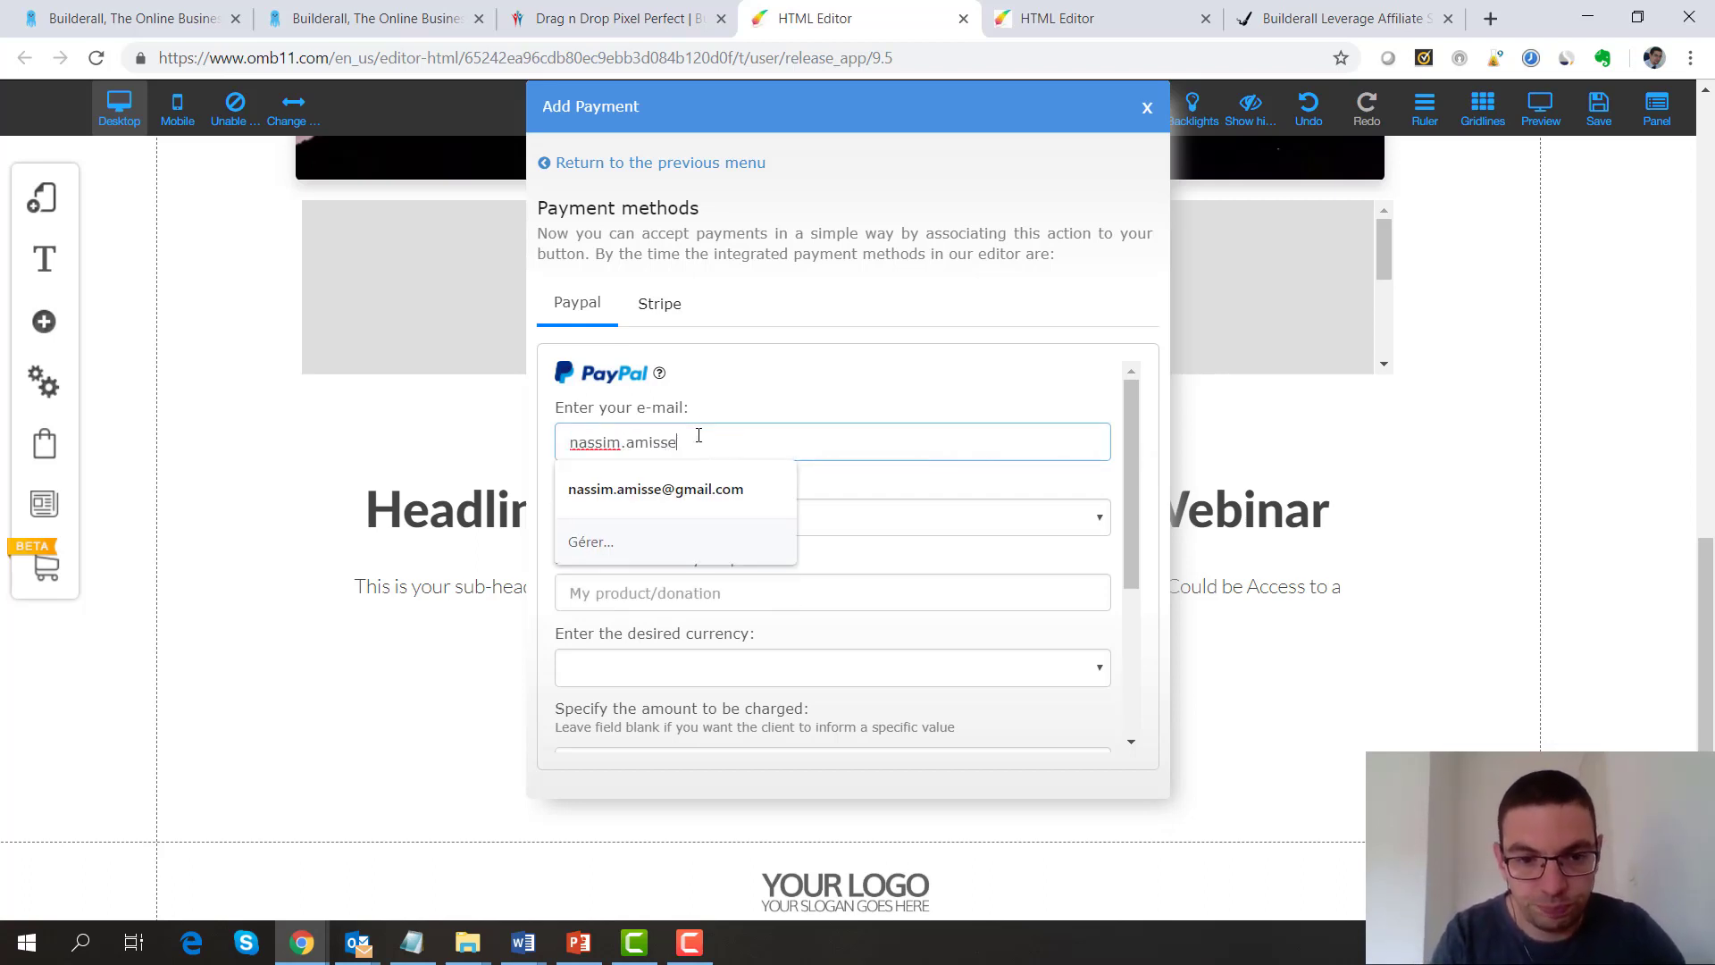
click(694, 490)
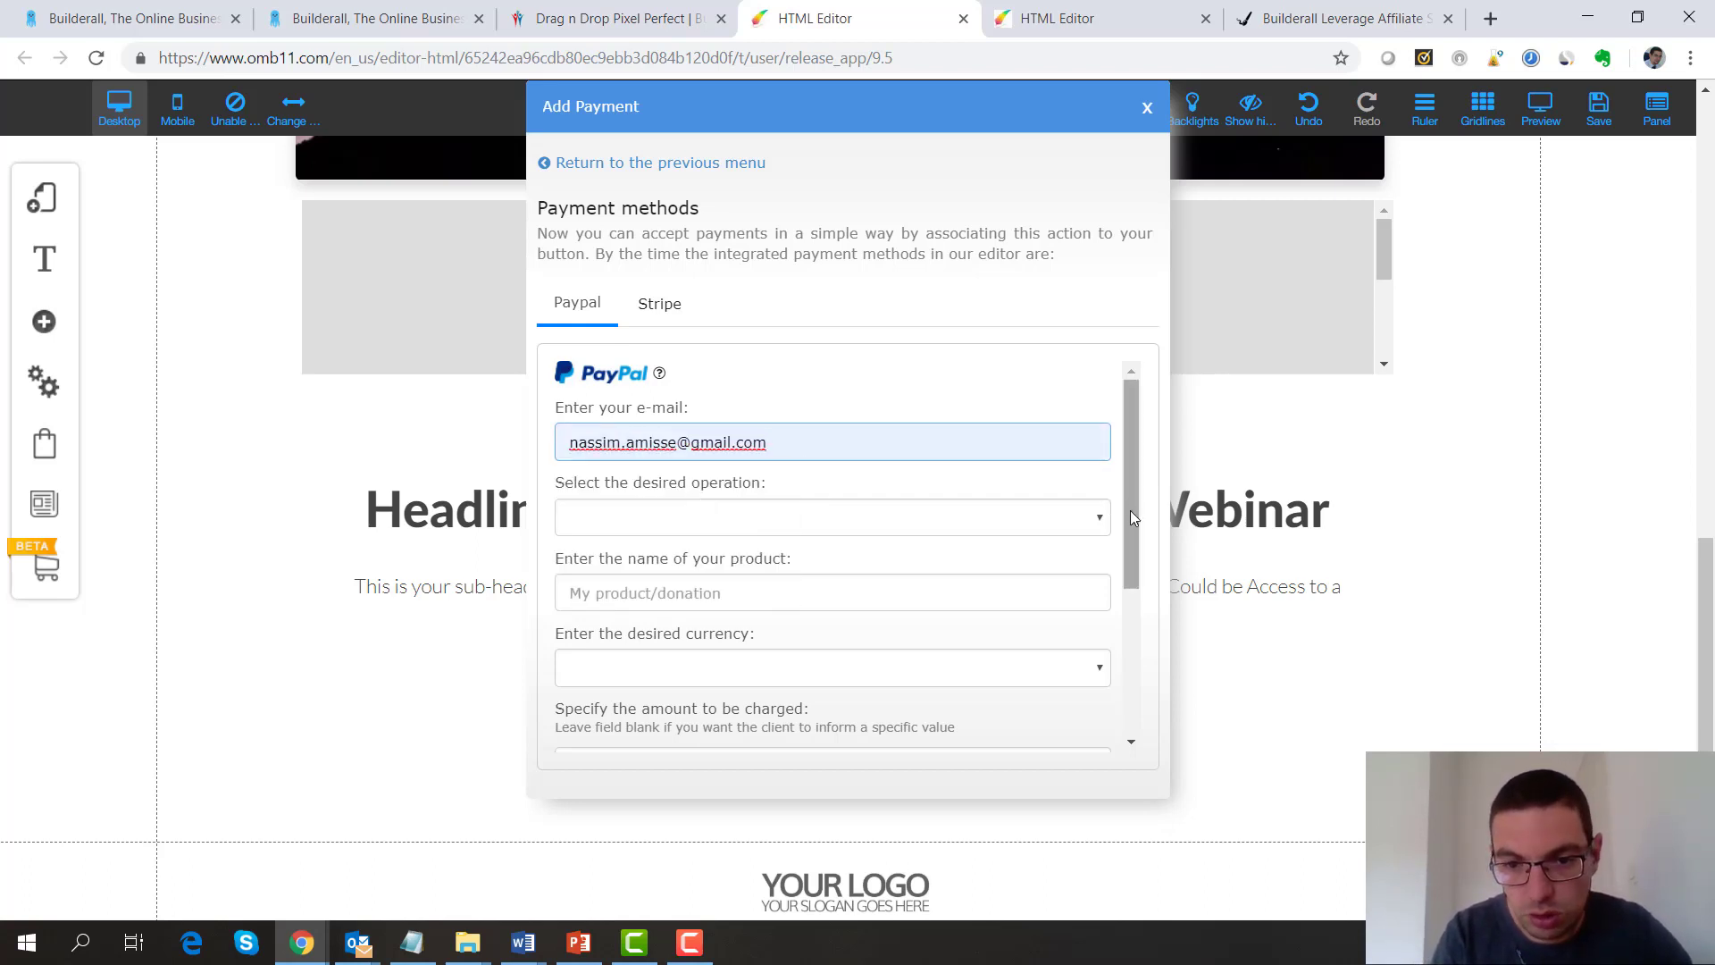
drag(1129, 511, 1128, 670)
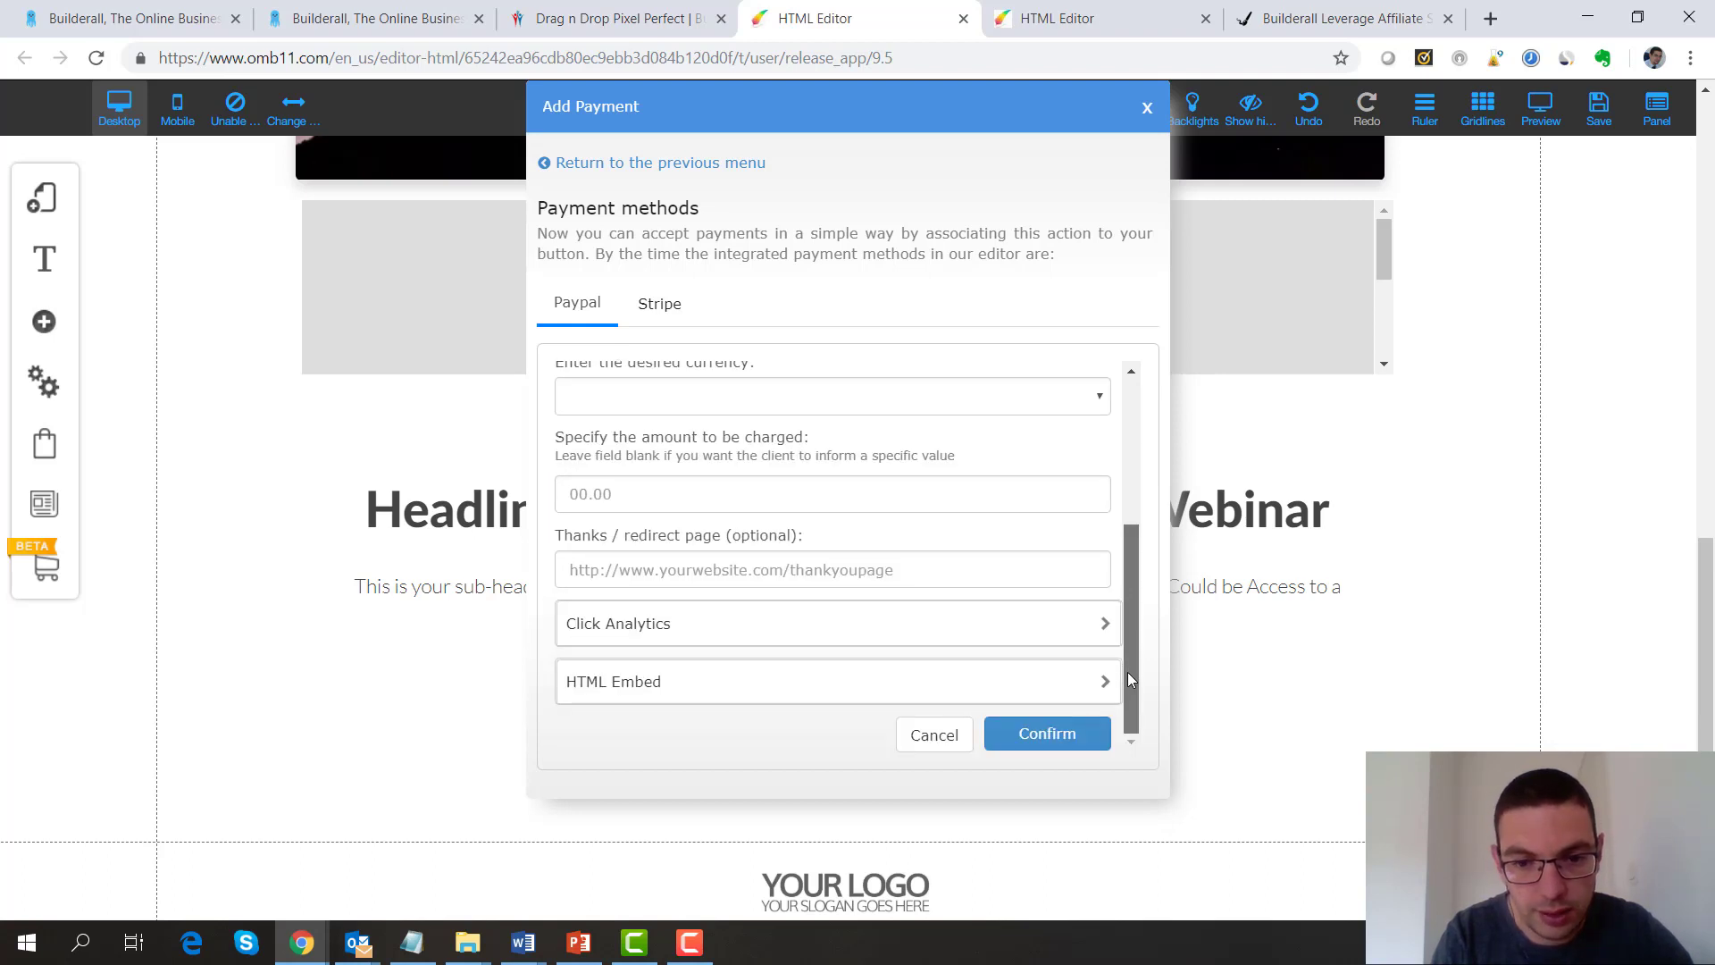
click(1043, 733)
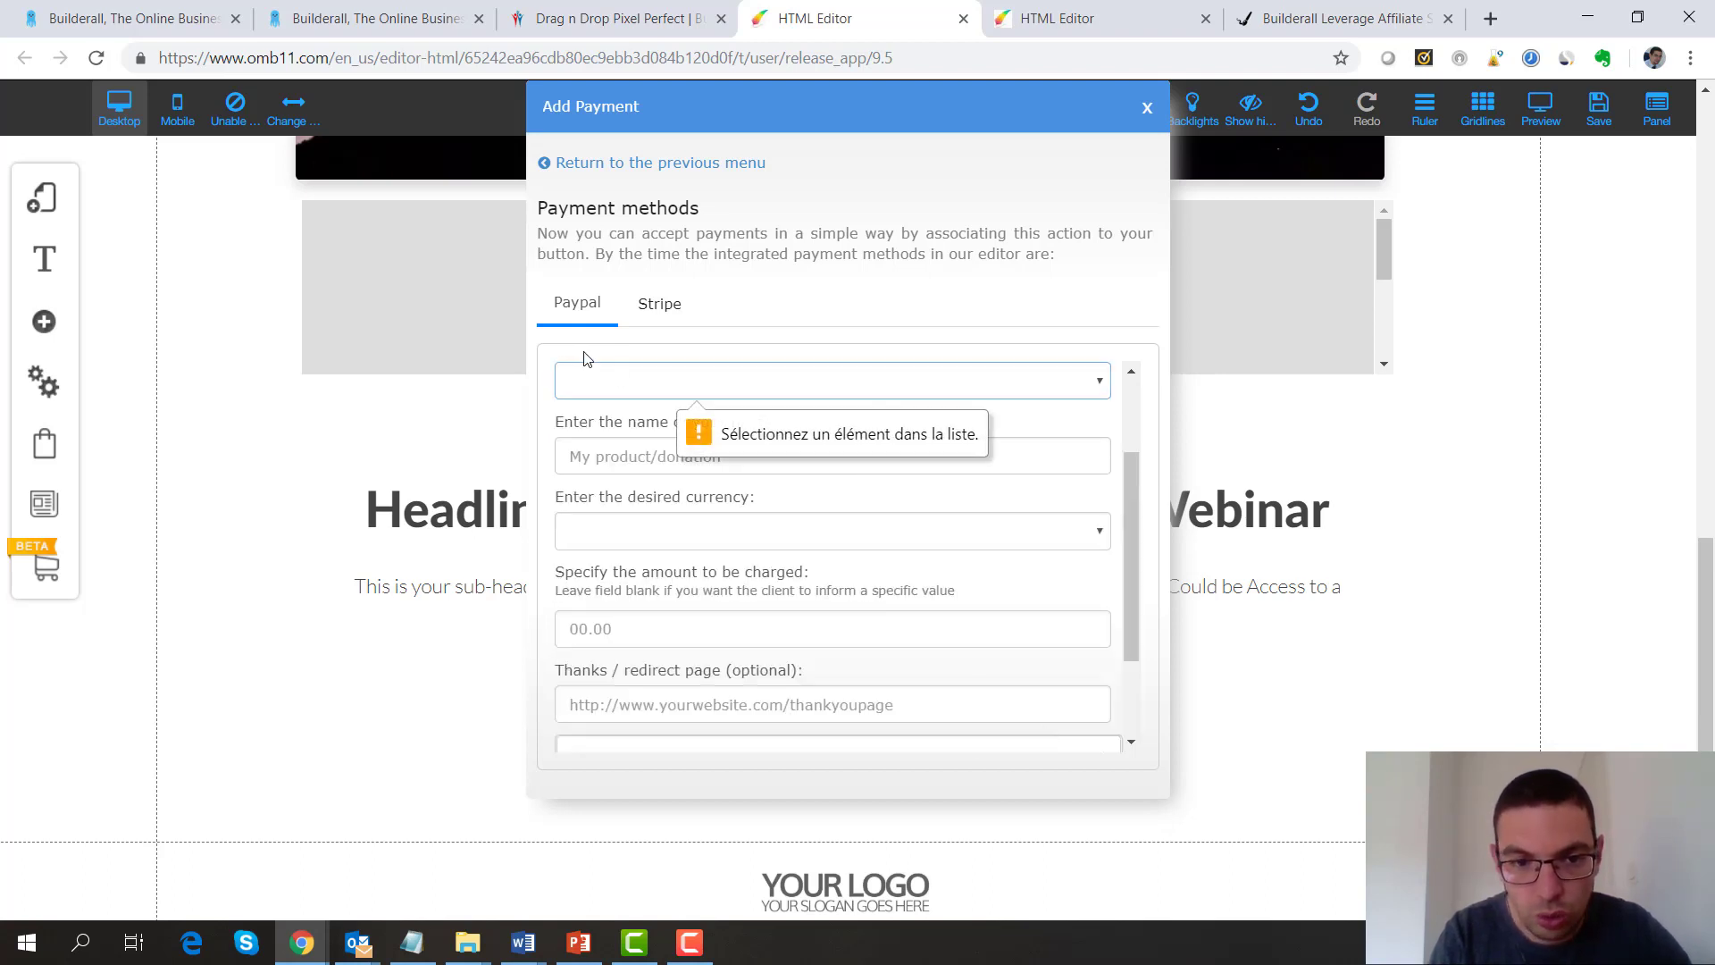
Set the payment operation to Purchase with the product name Mon ebook
click(592, 381)
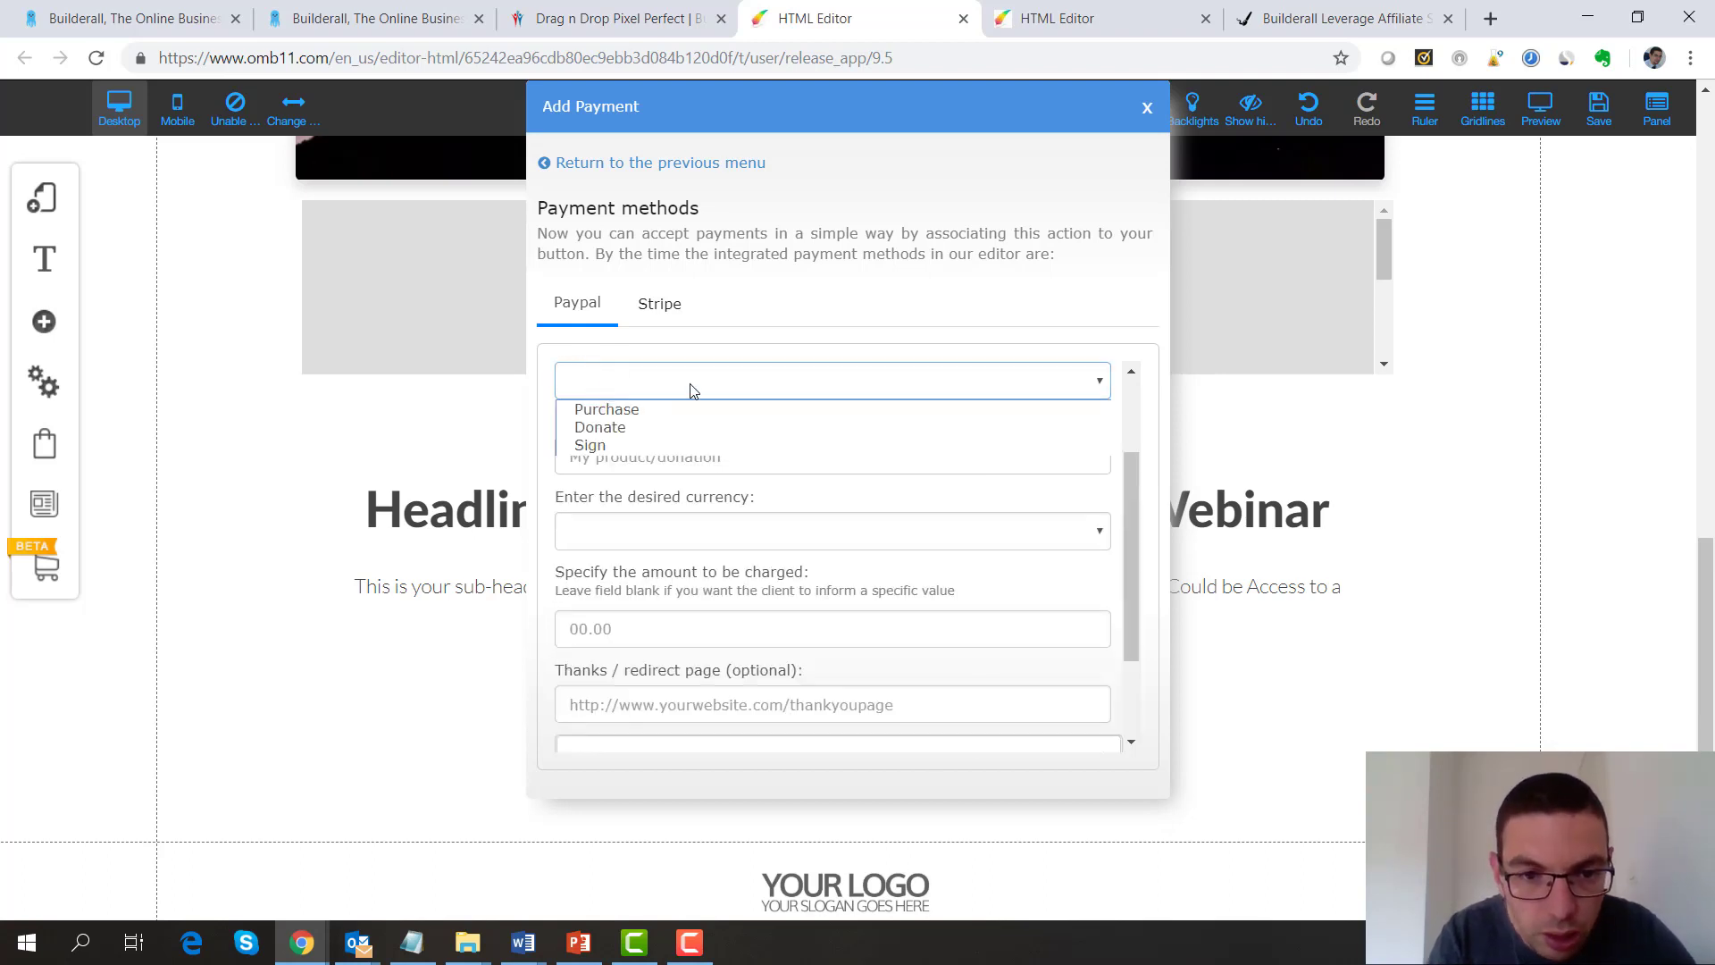
click(743, 407)
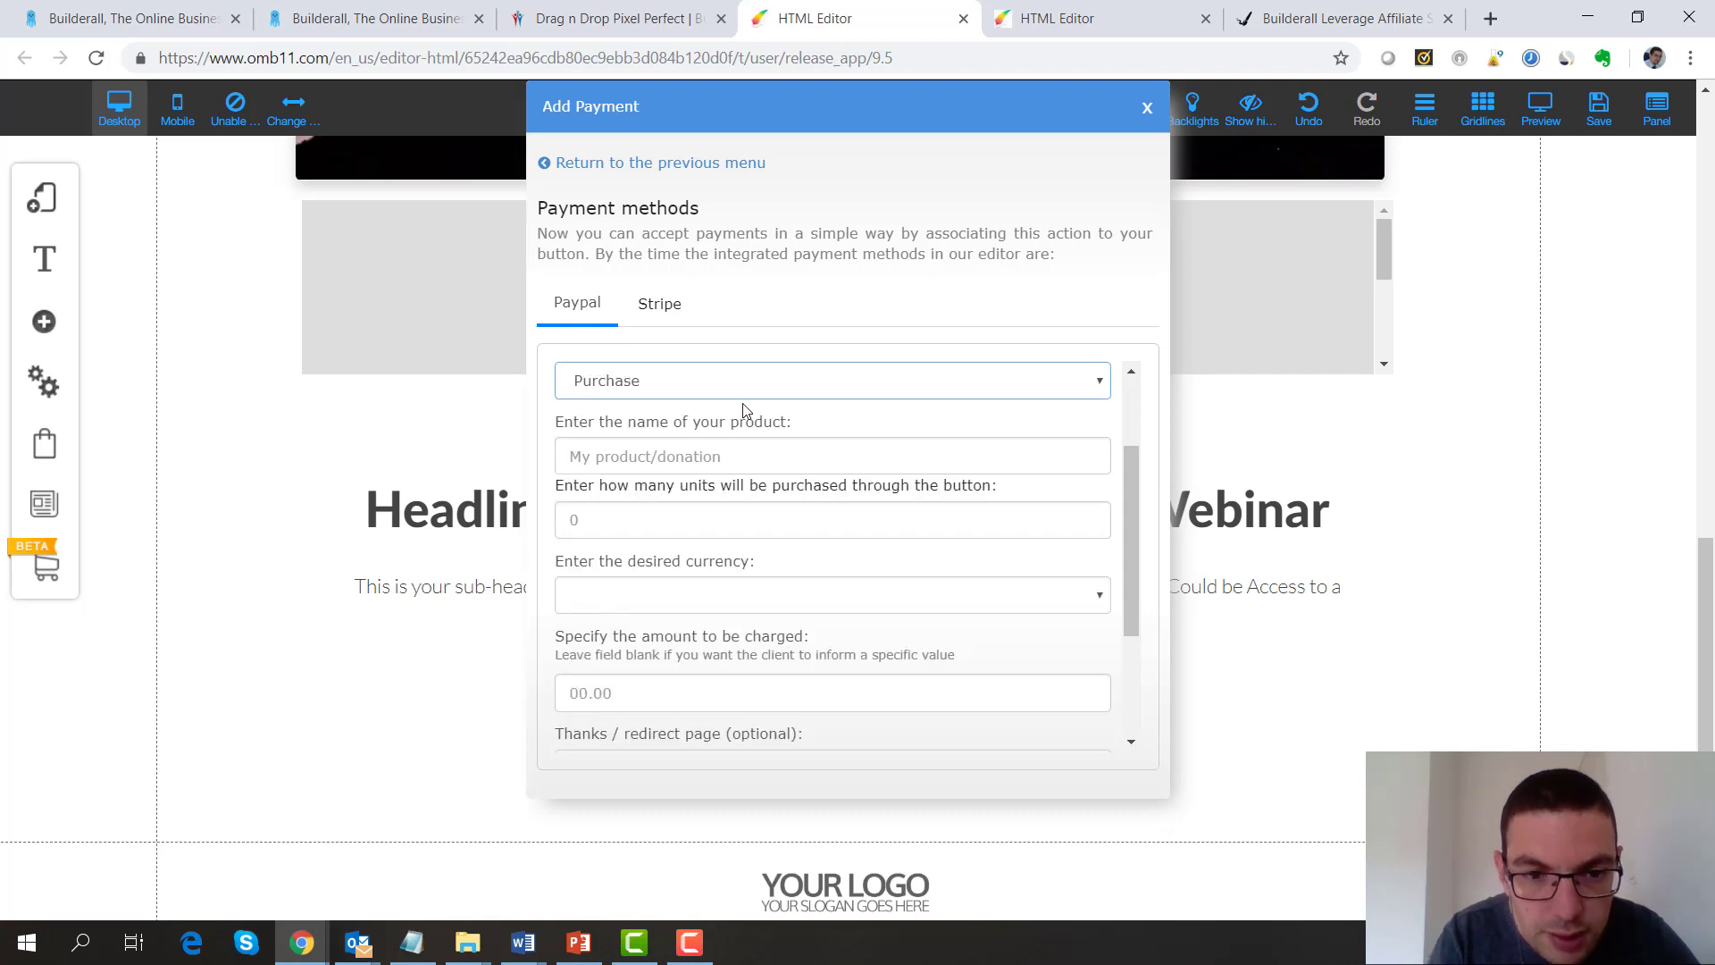
click(674, 464)
key(Down)
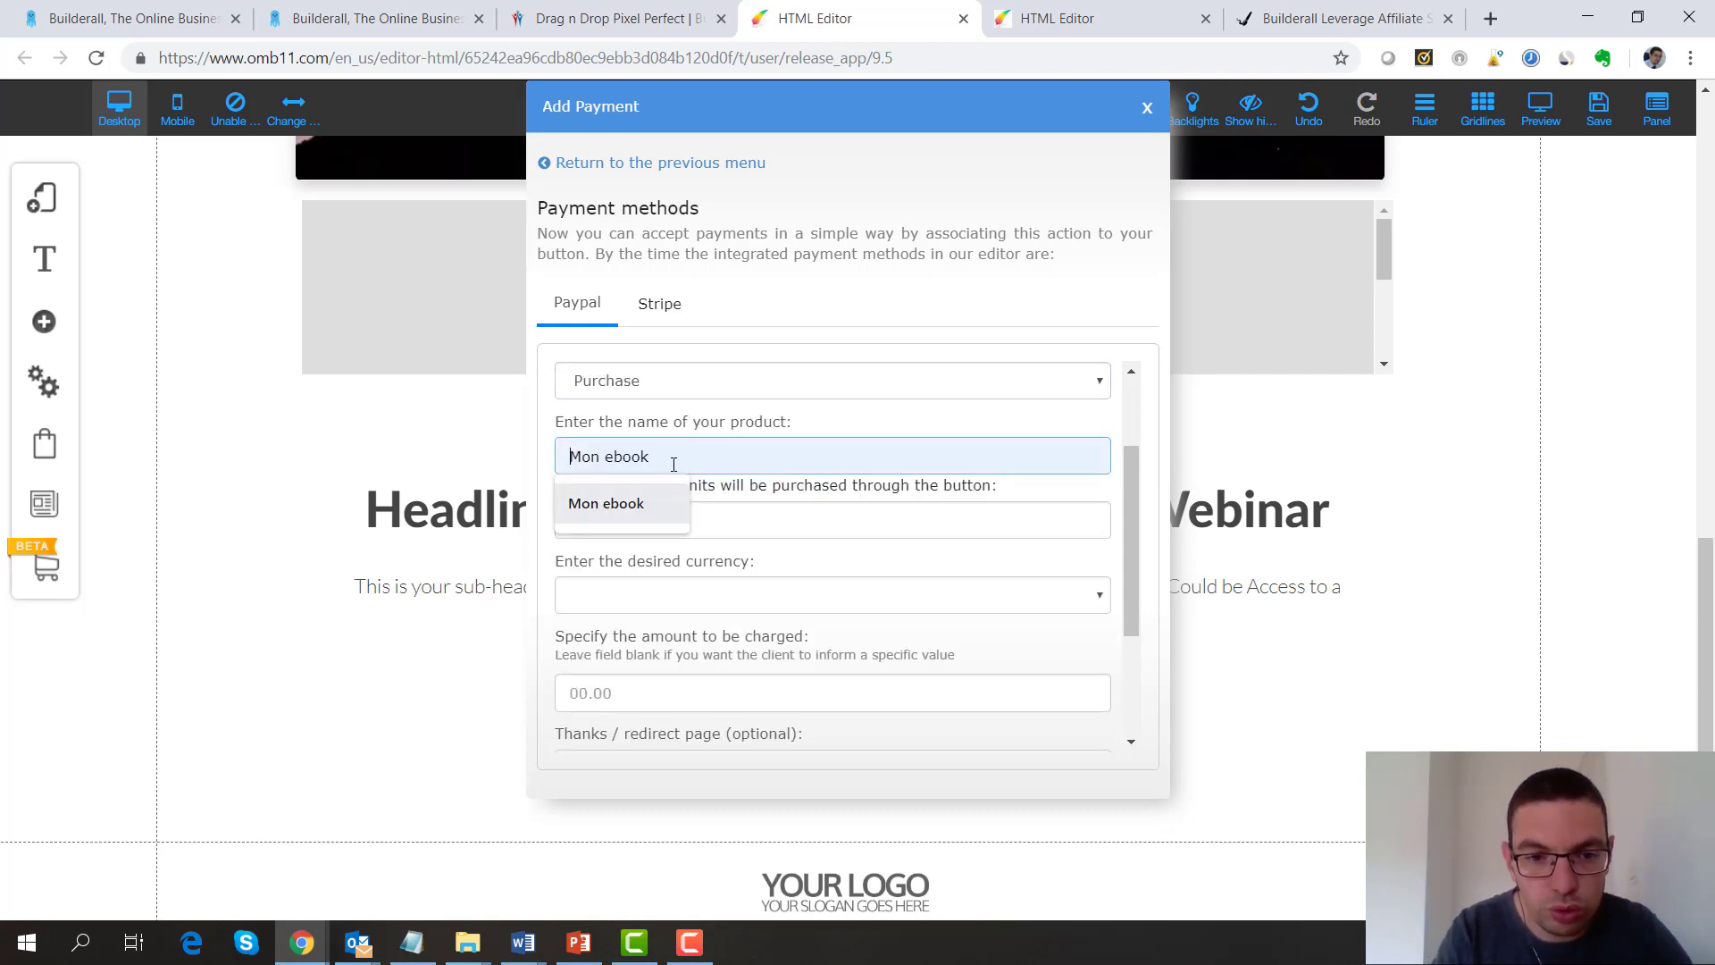
key(Return)
scroll(1124, 549, down, 5)
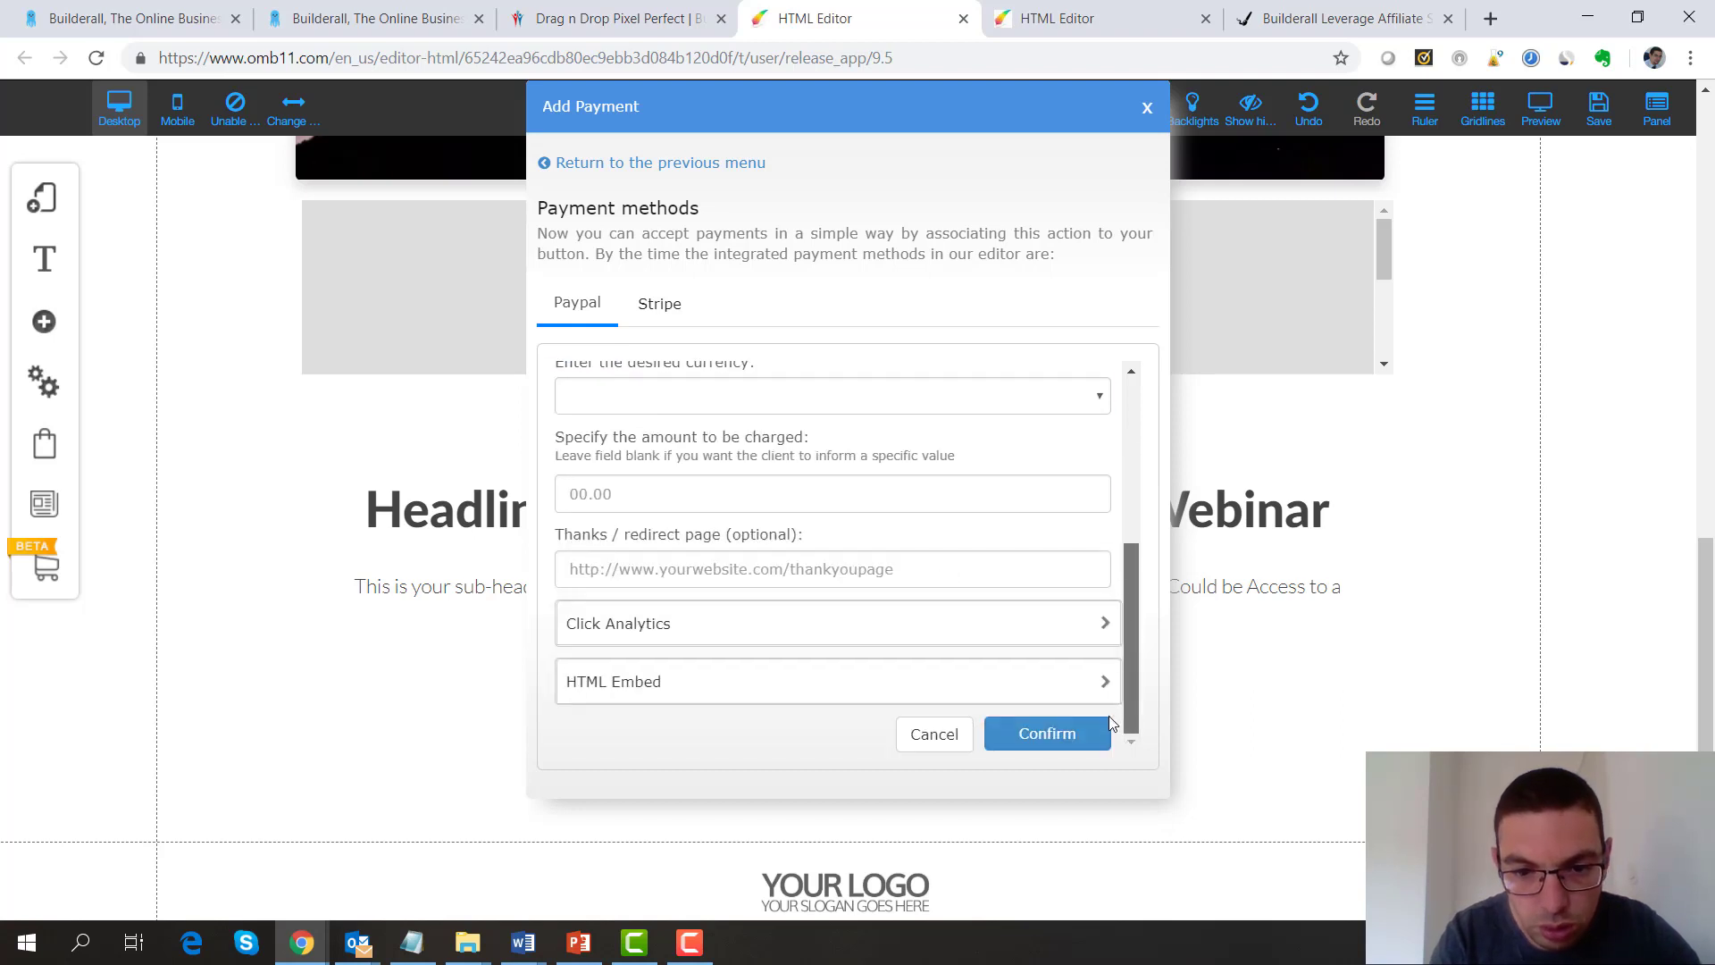
click(1067, 738)
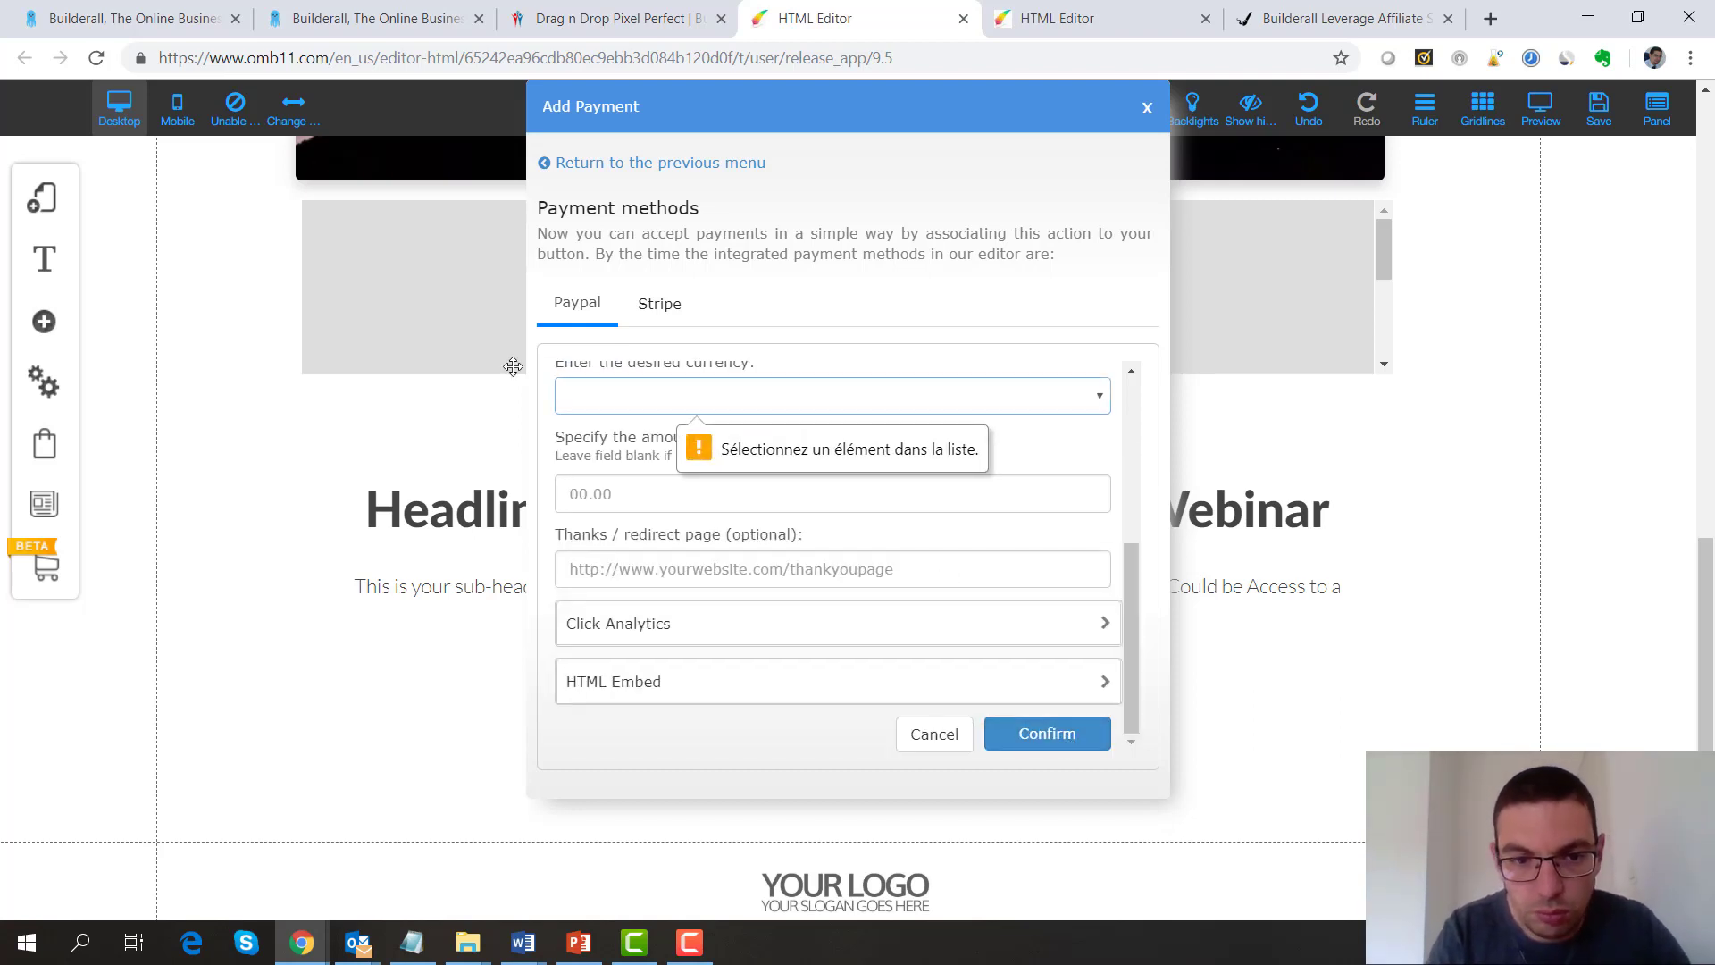
Set the payment currency to USD and confirm the PayPal link
click(593, 394)
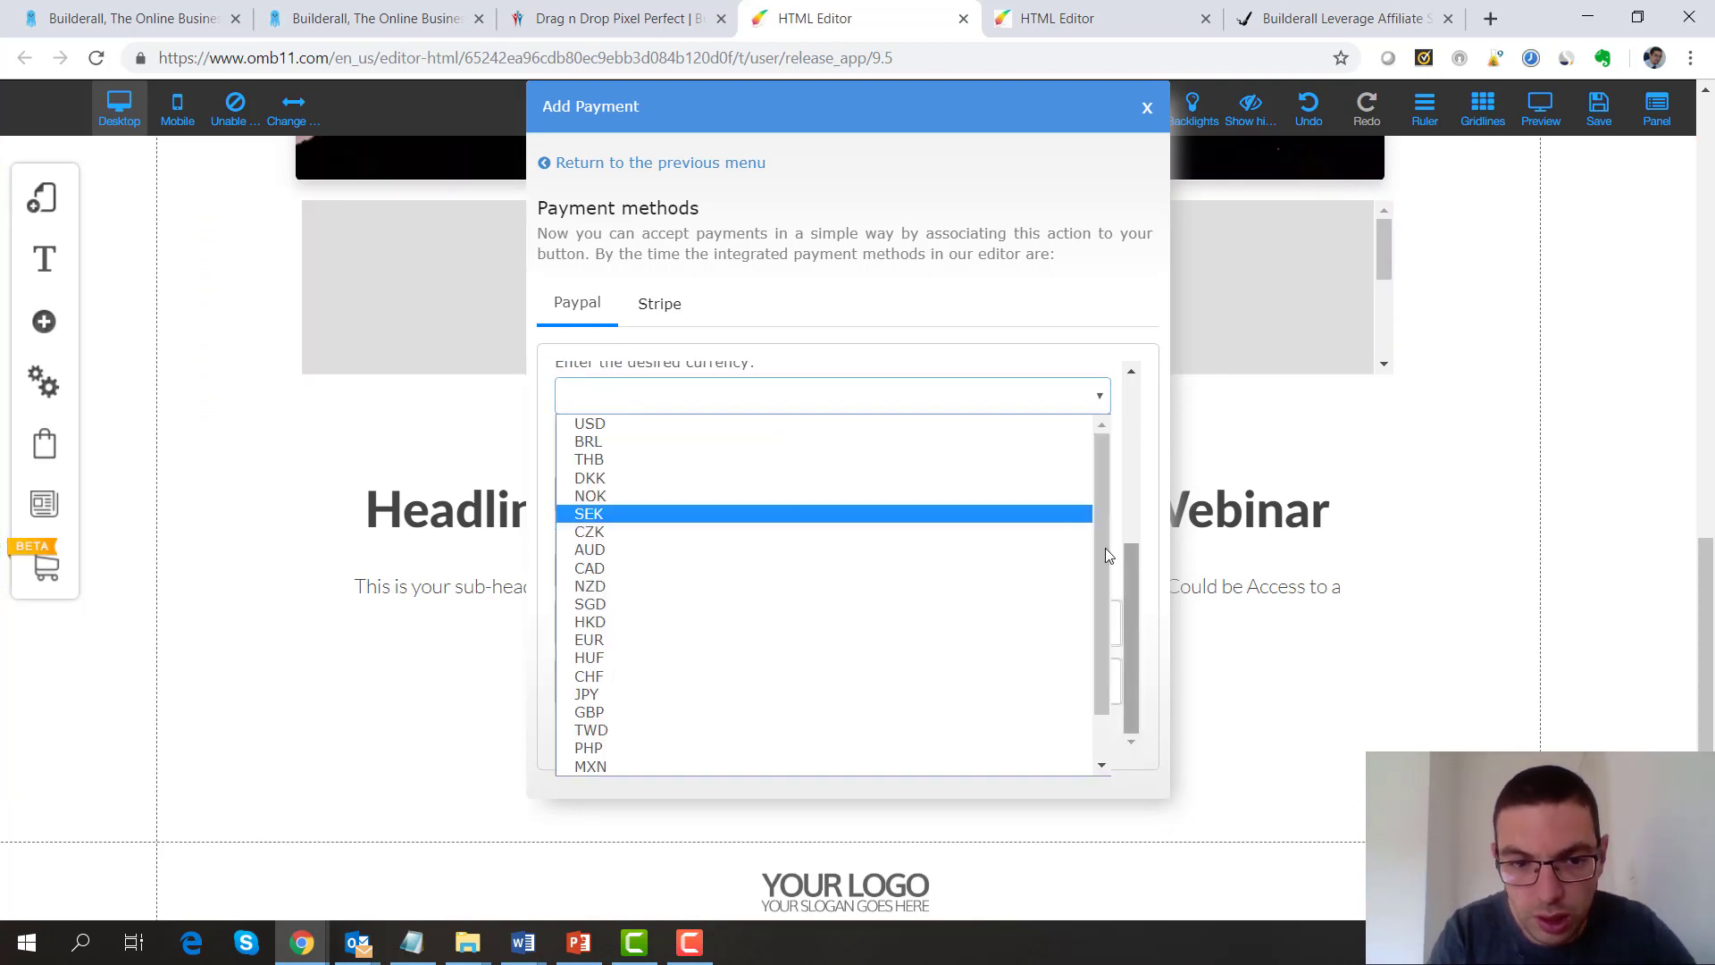
click(589, 496)
click(615, 400)
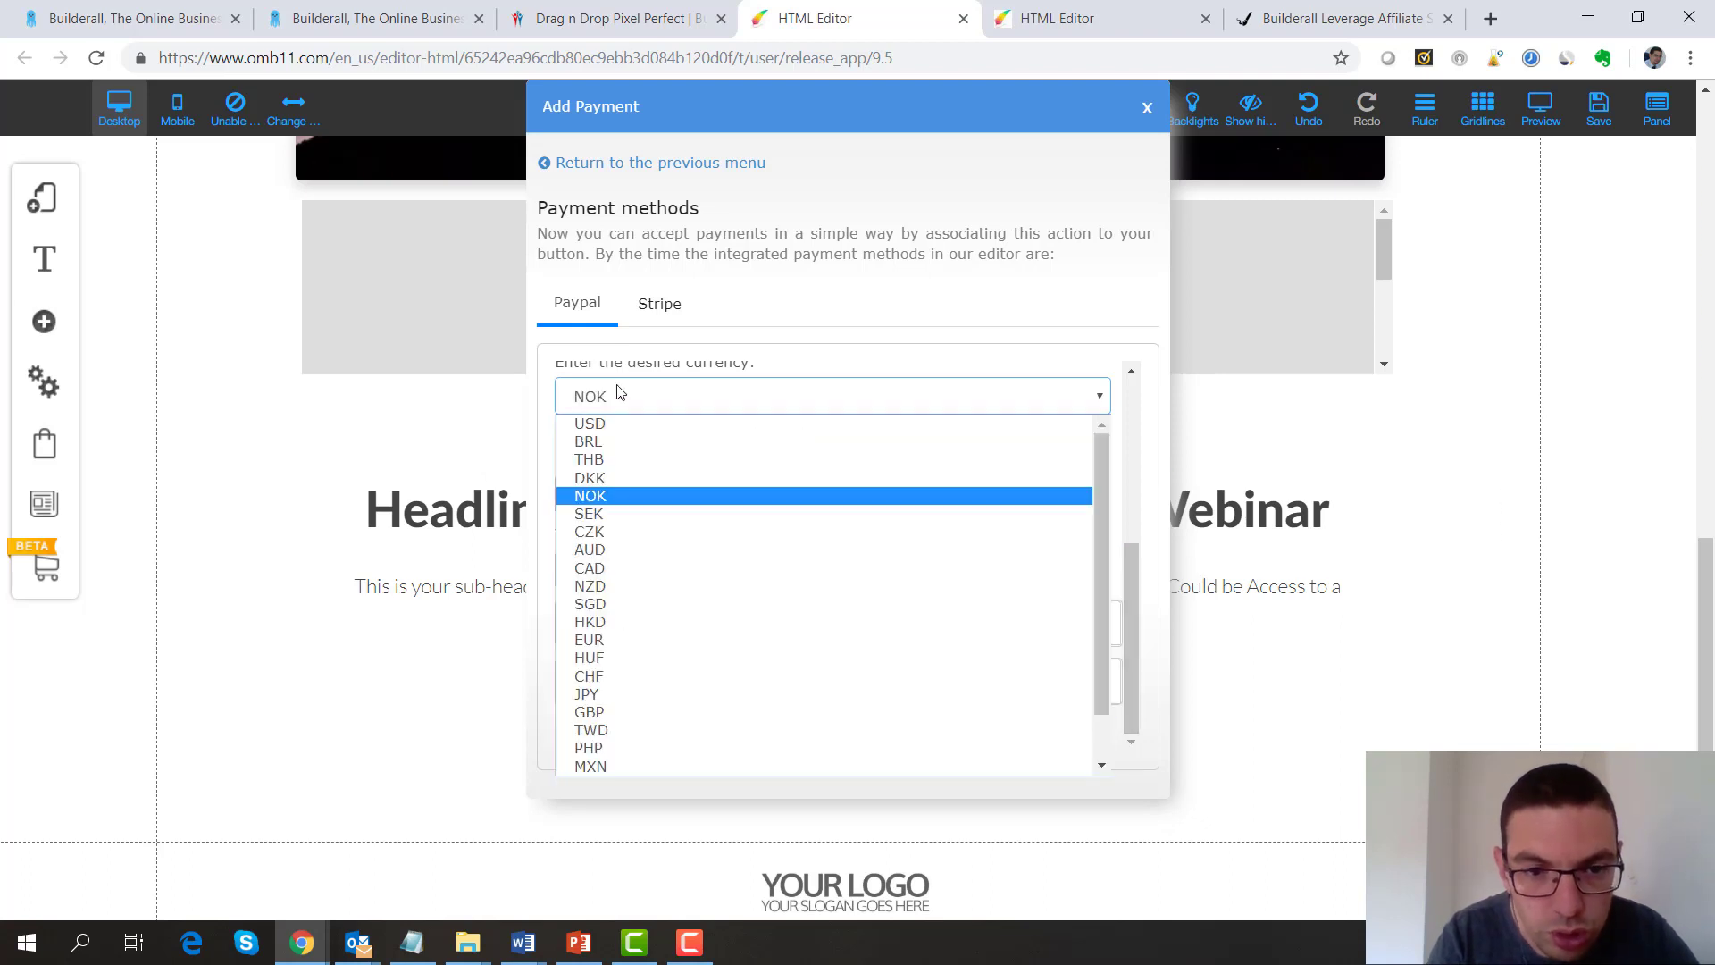
click(602, 425)
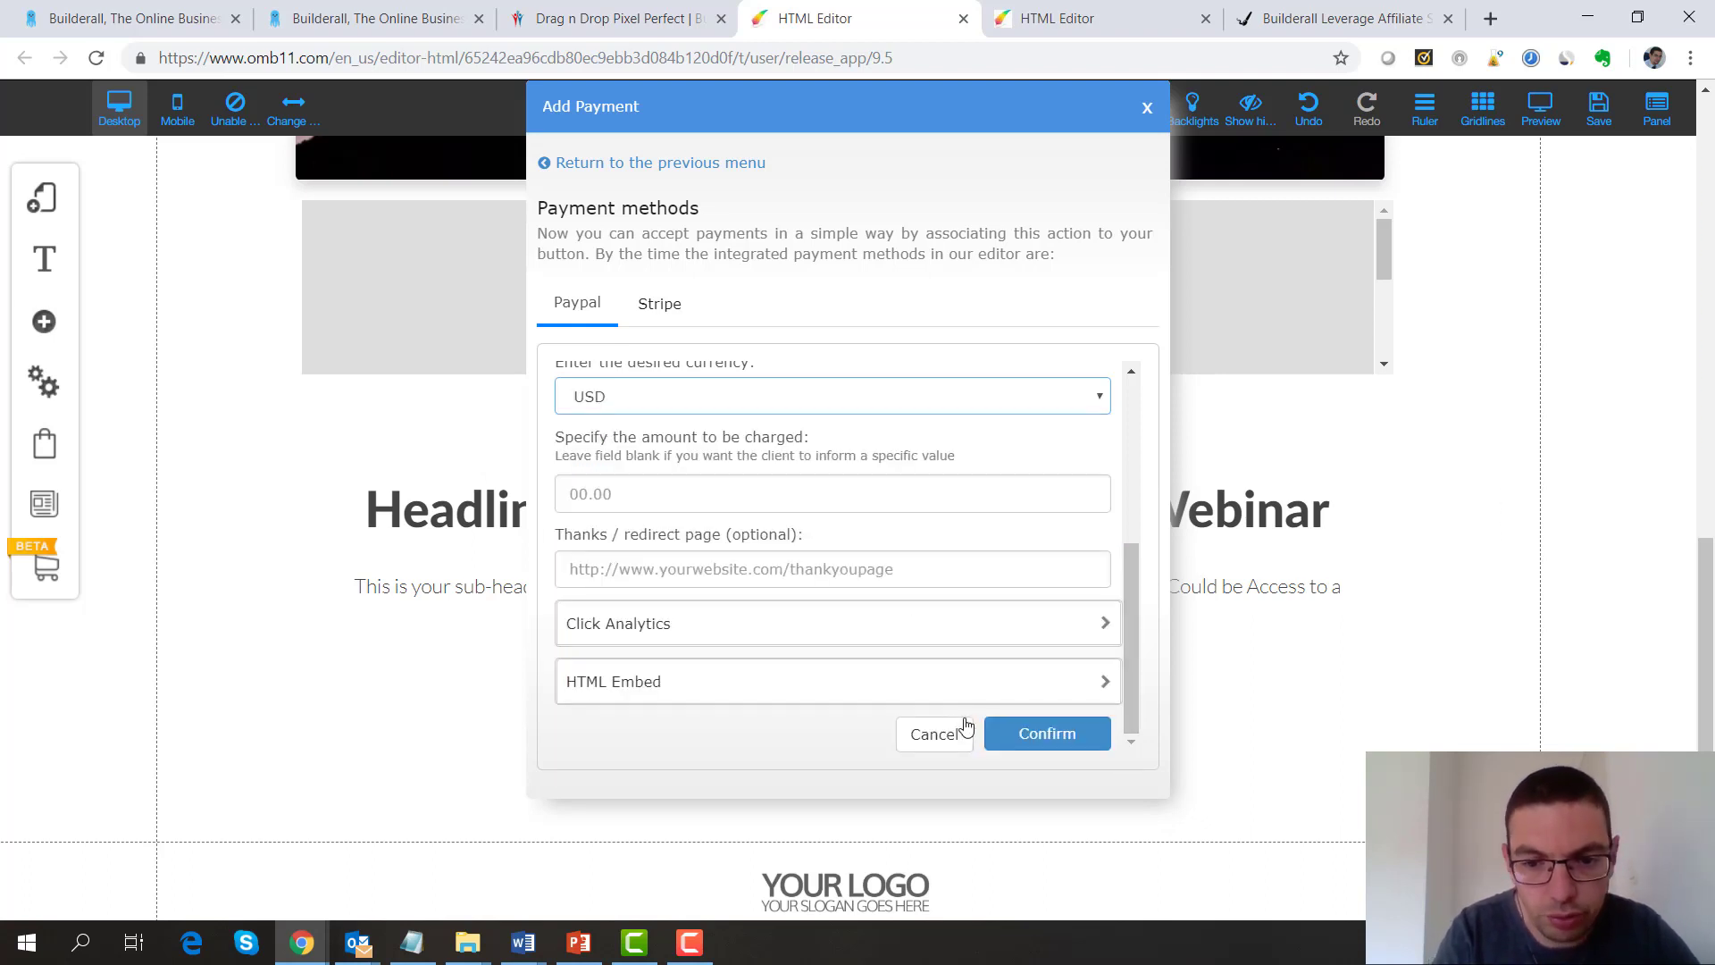
click(1032, 735)
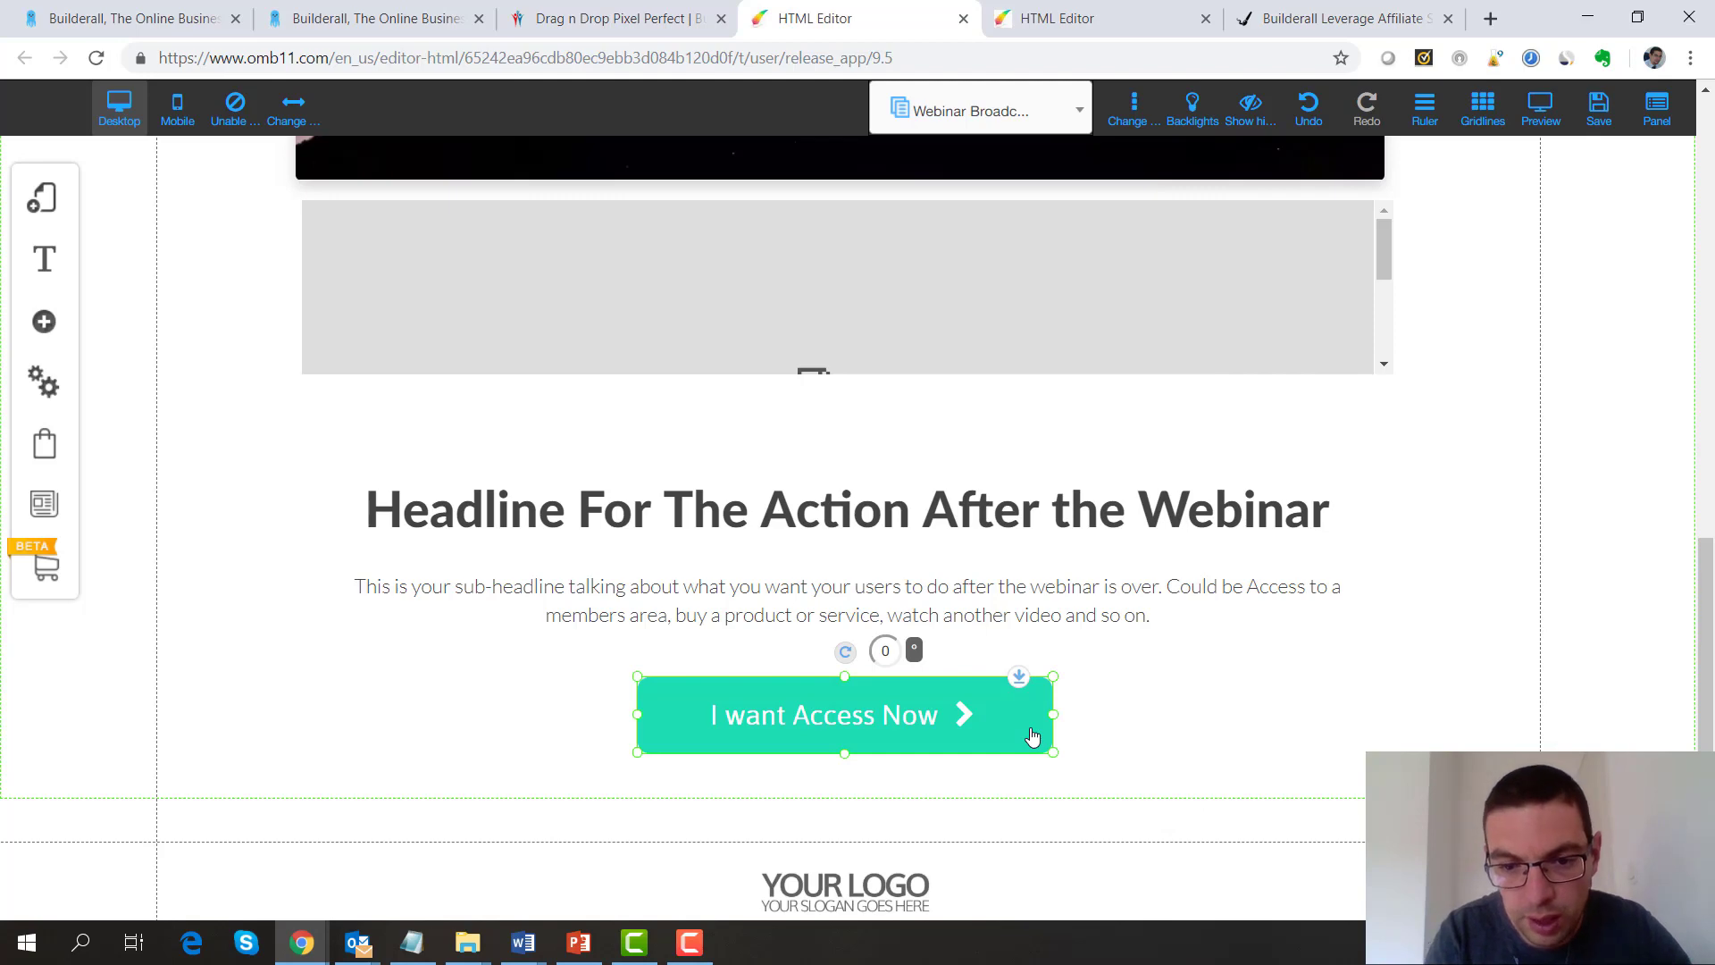
Register the site as salesfunnel4 and save changes to the Sales, Broadcast and Registration pages
click(478, 726)
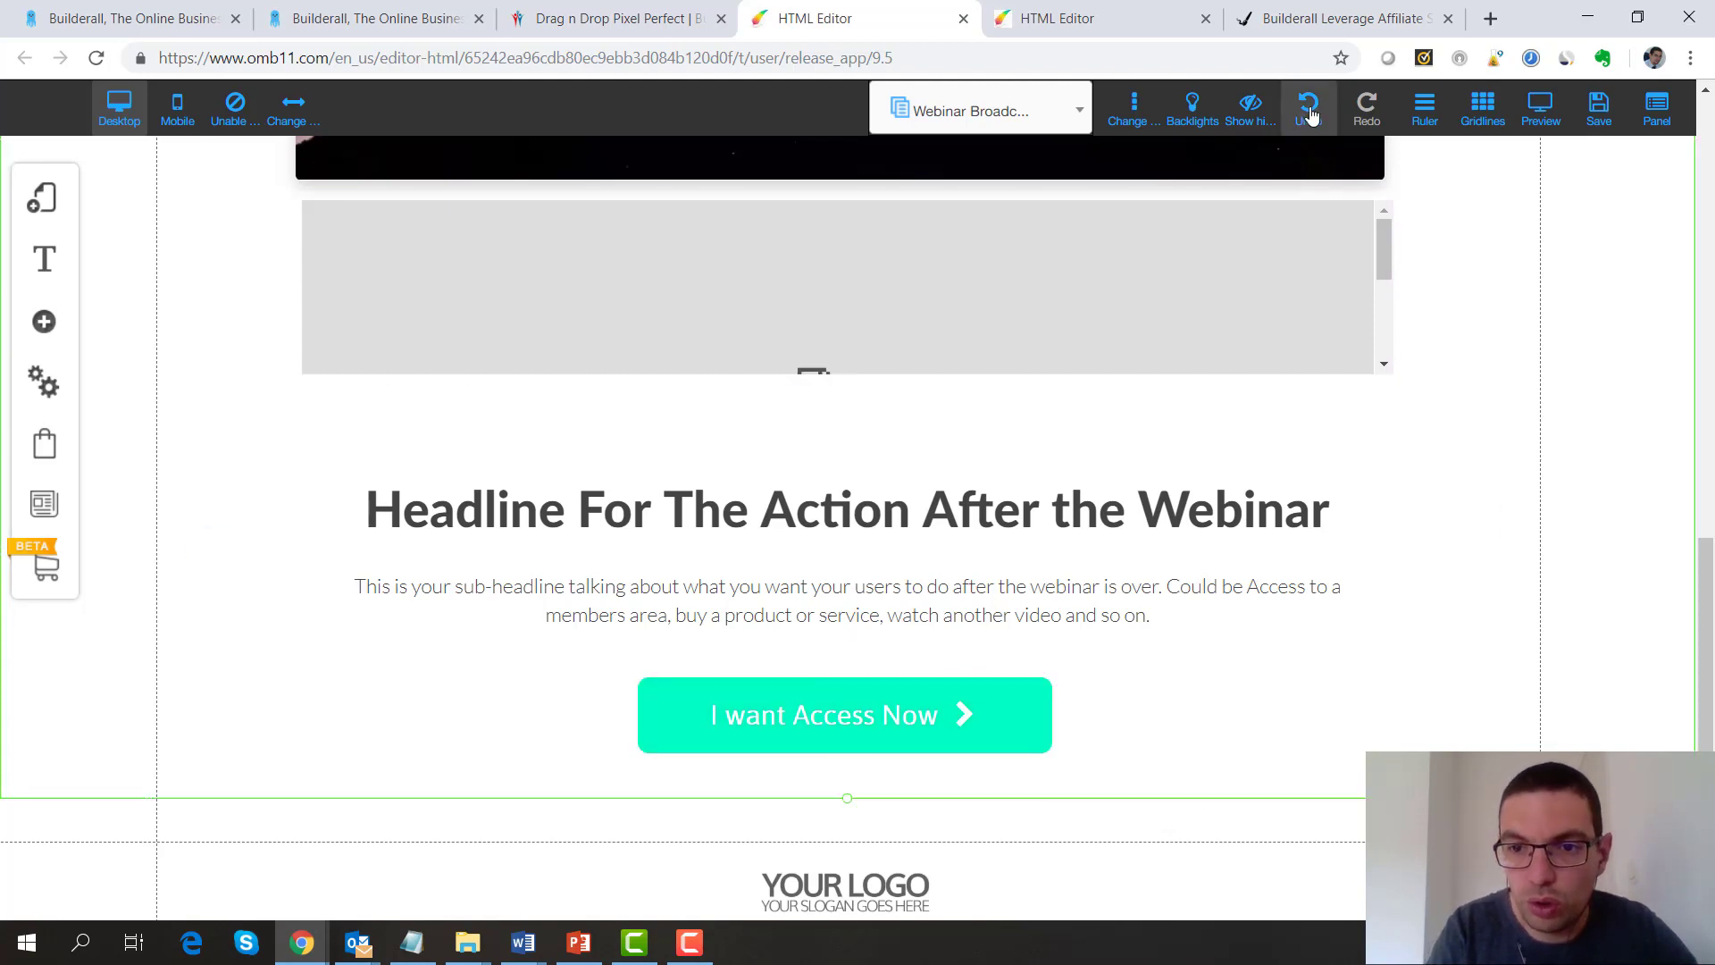
click(1602, 105)
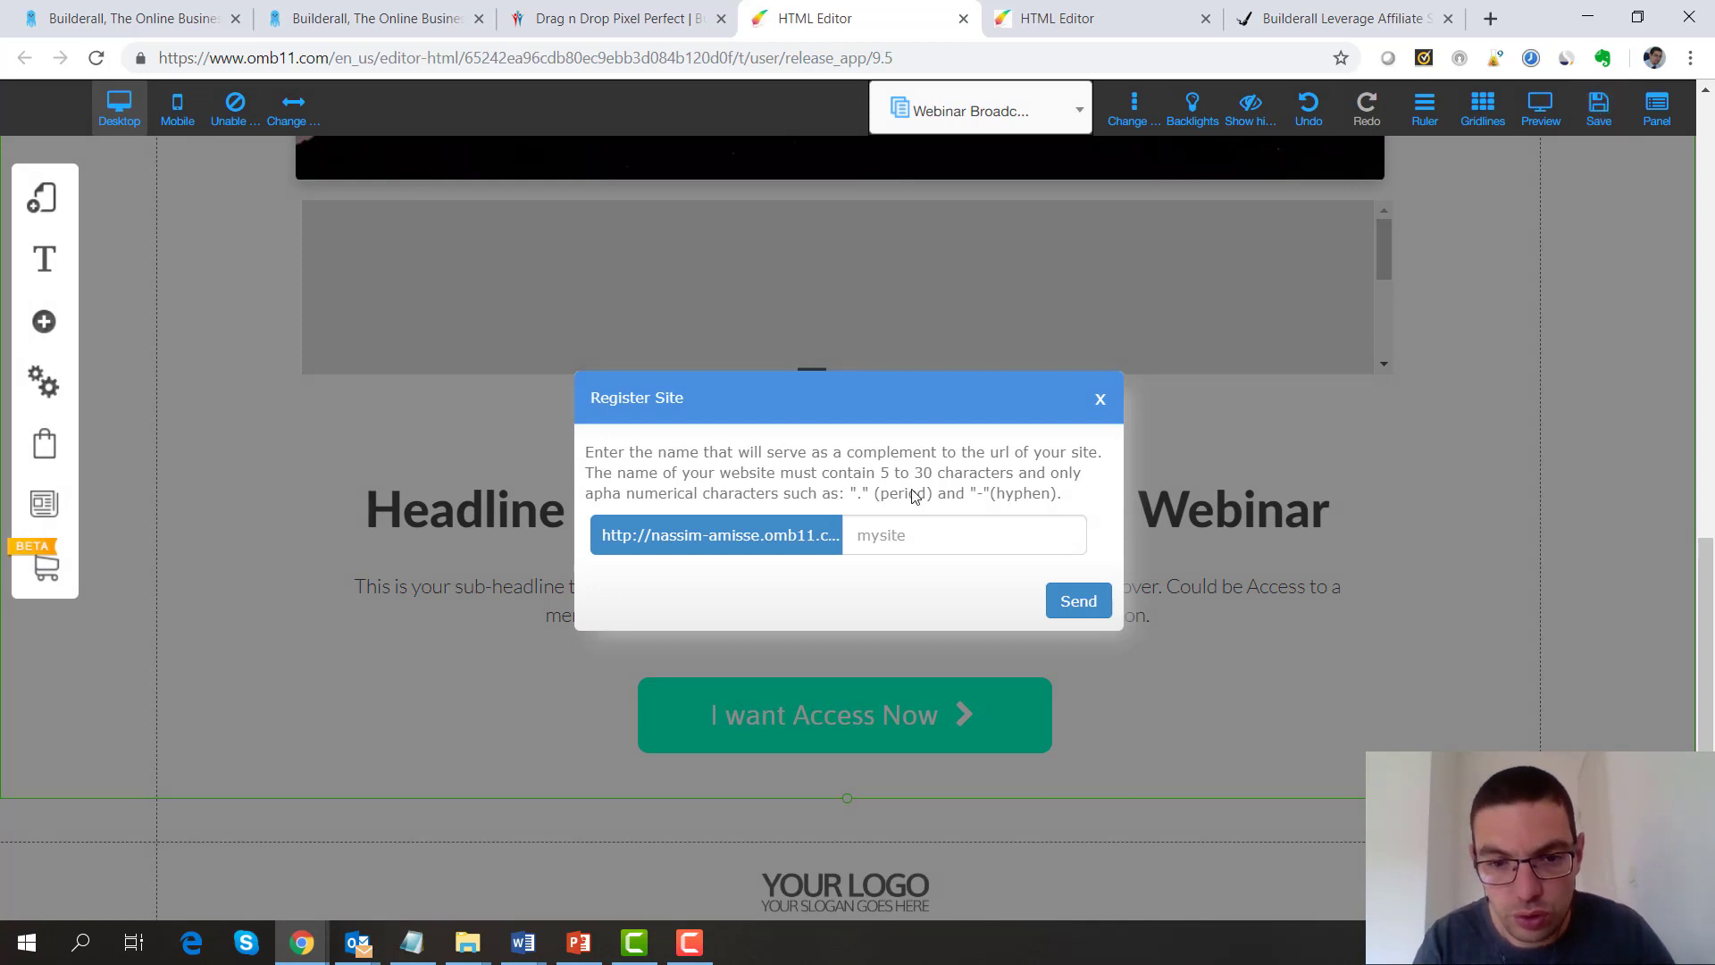
click(866, 536)
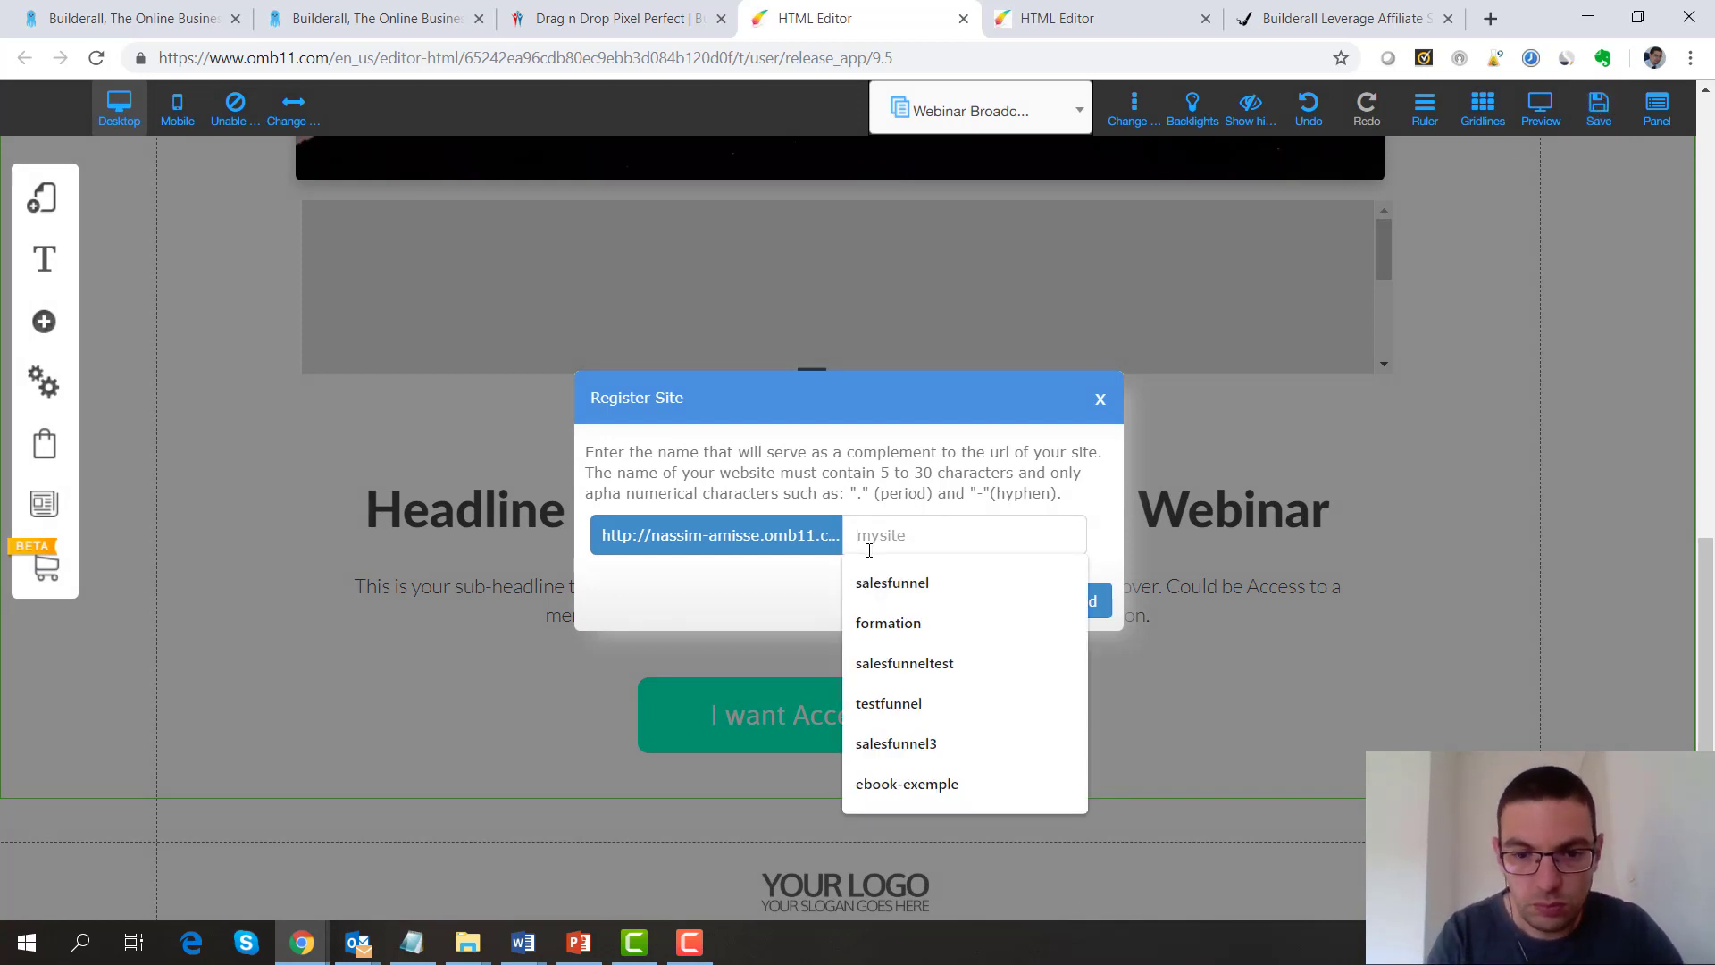
key(Down)
key(Return)
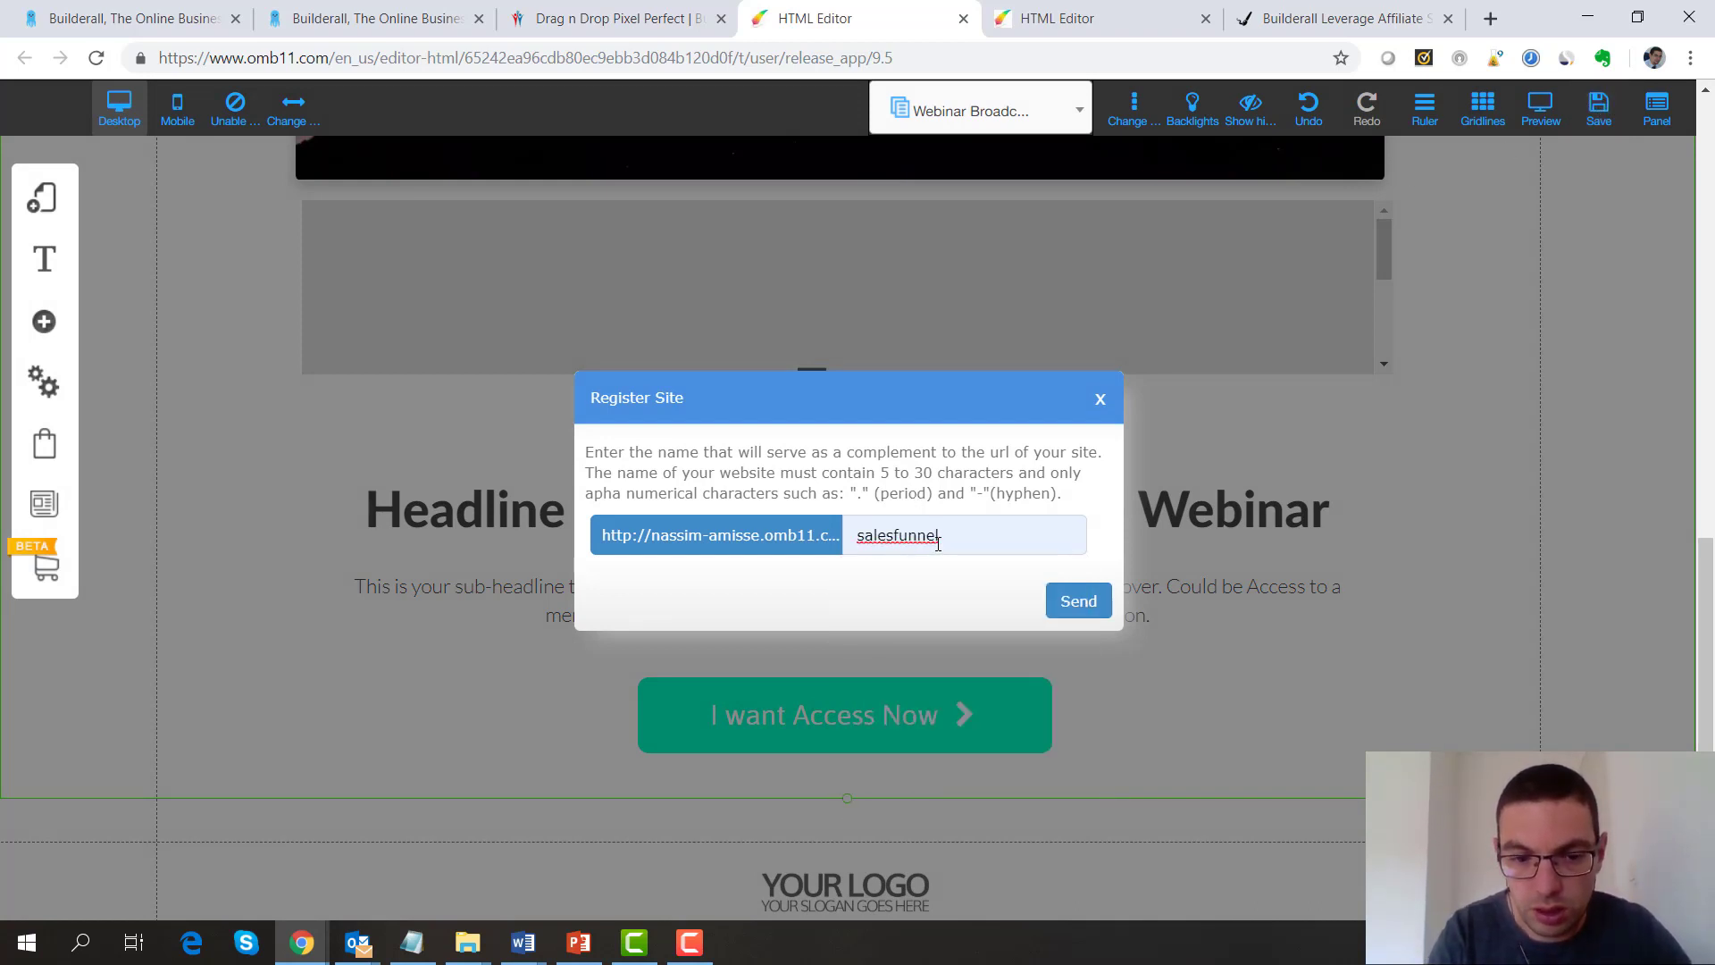
text(3)
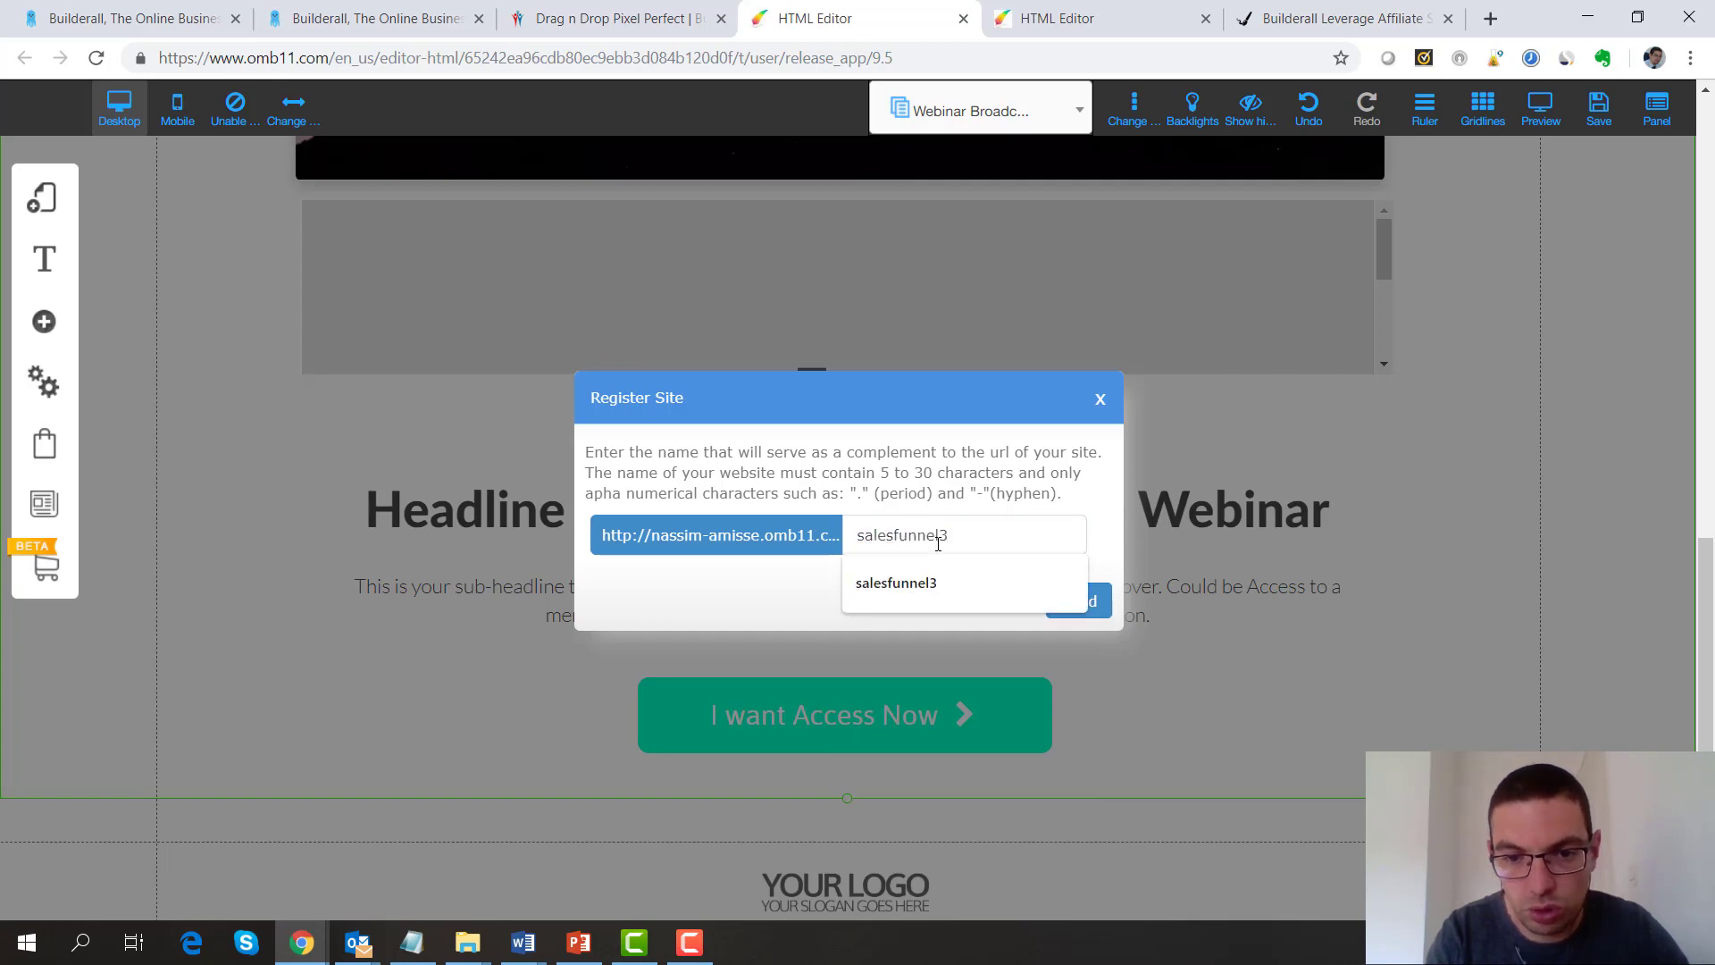
key(BackSpace)
text(4)
click(1079, 601)
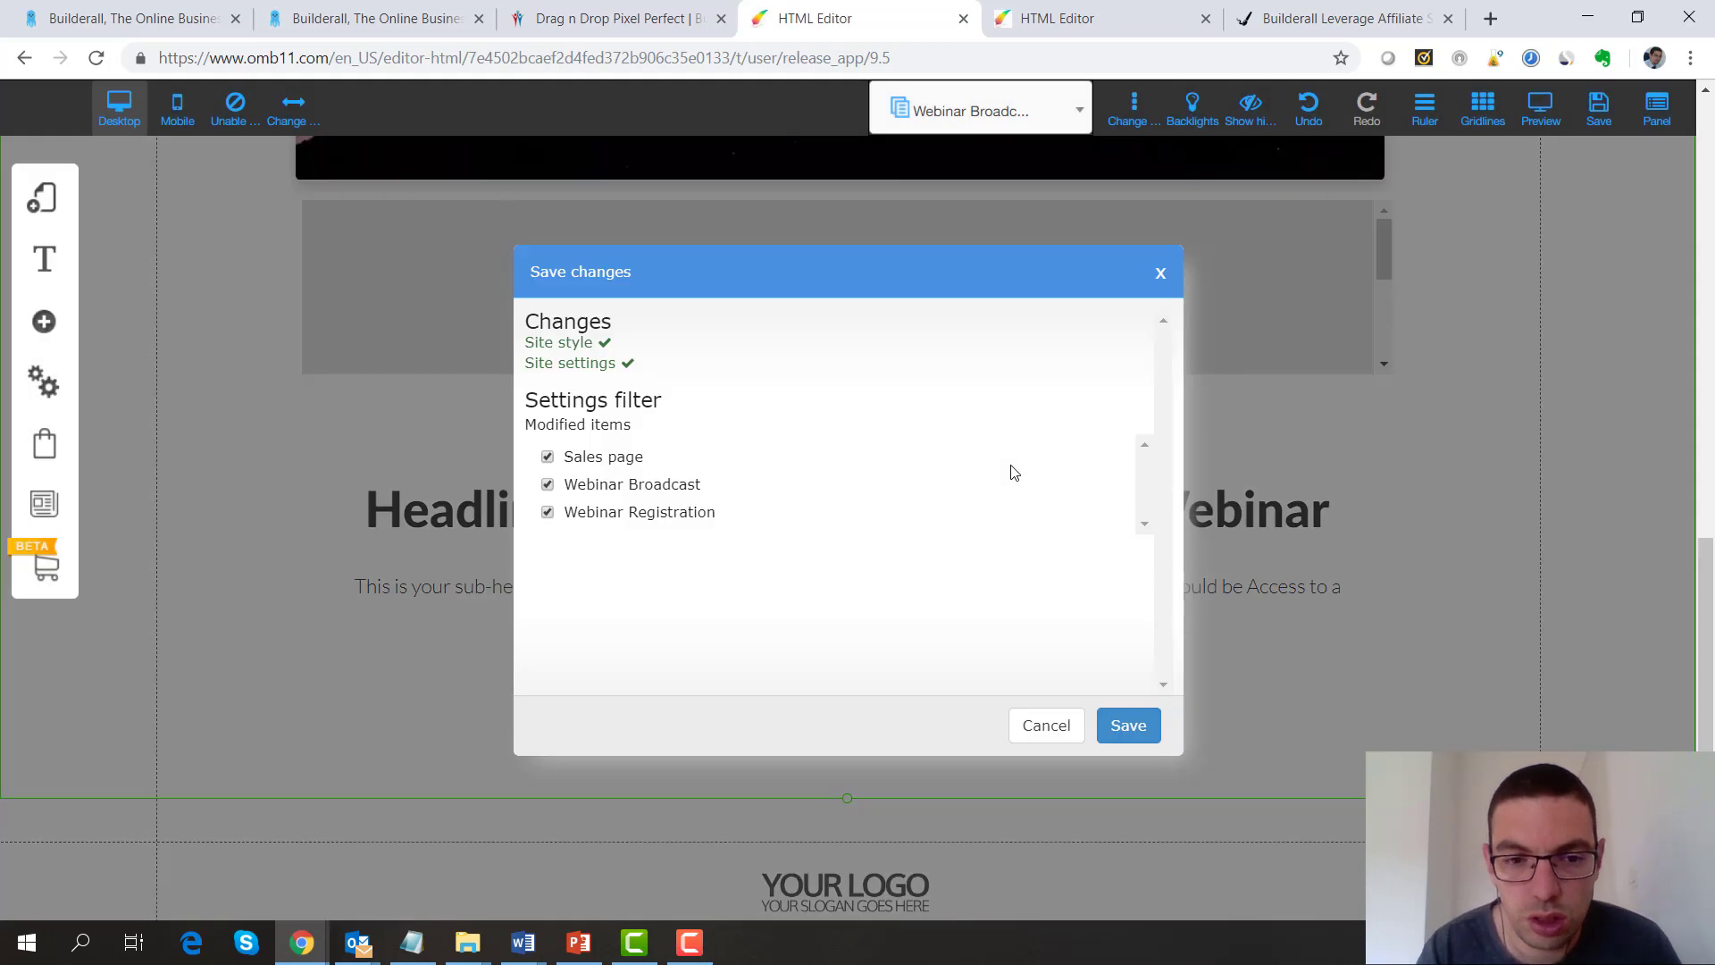
click(1128, 726)
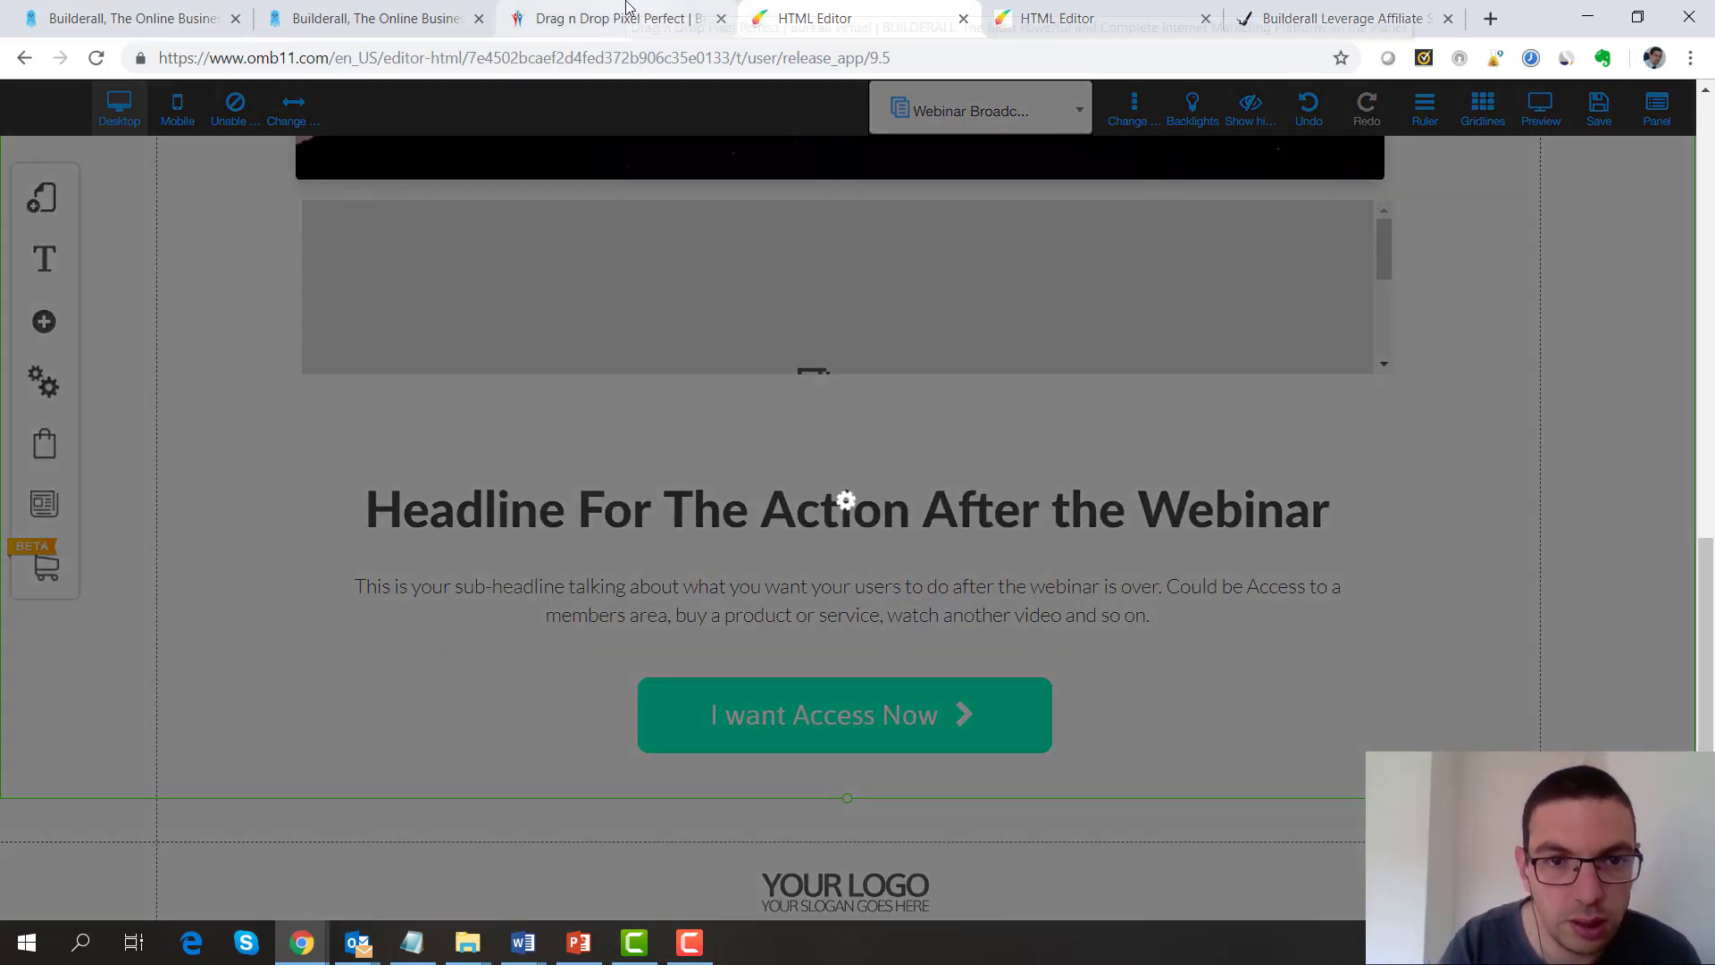
Leave the editor via the templates tab and move to the Builderall website login tab
click(621, 17)
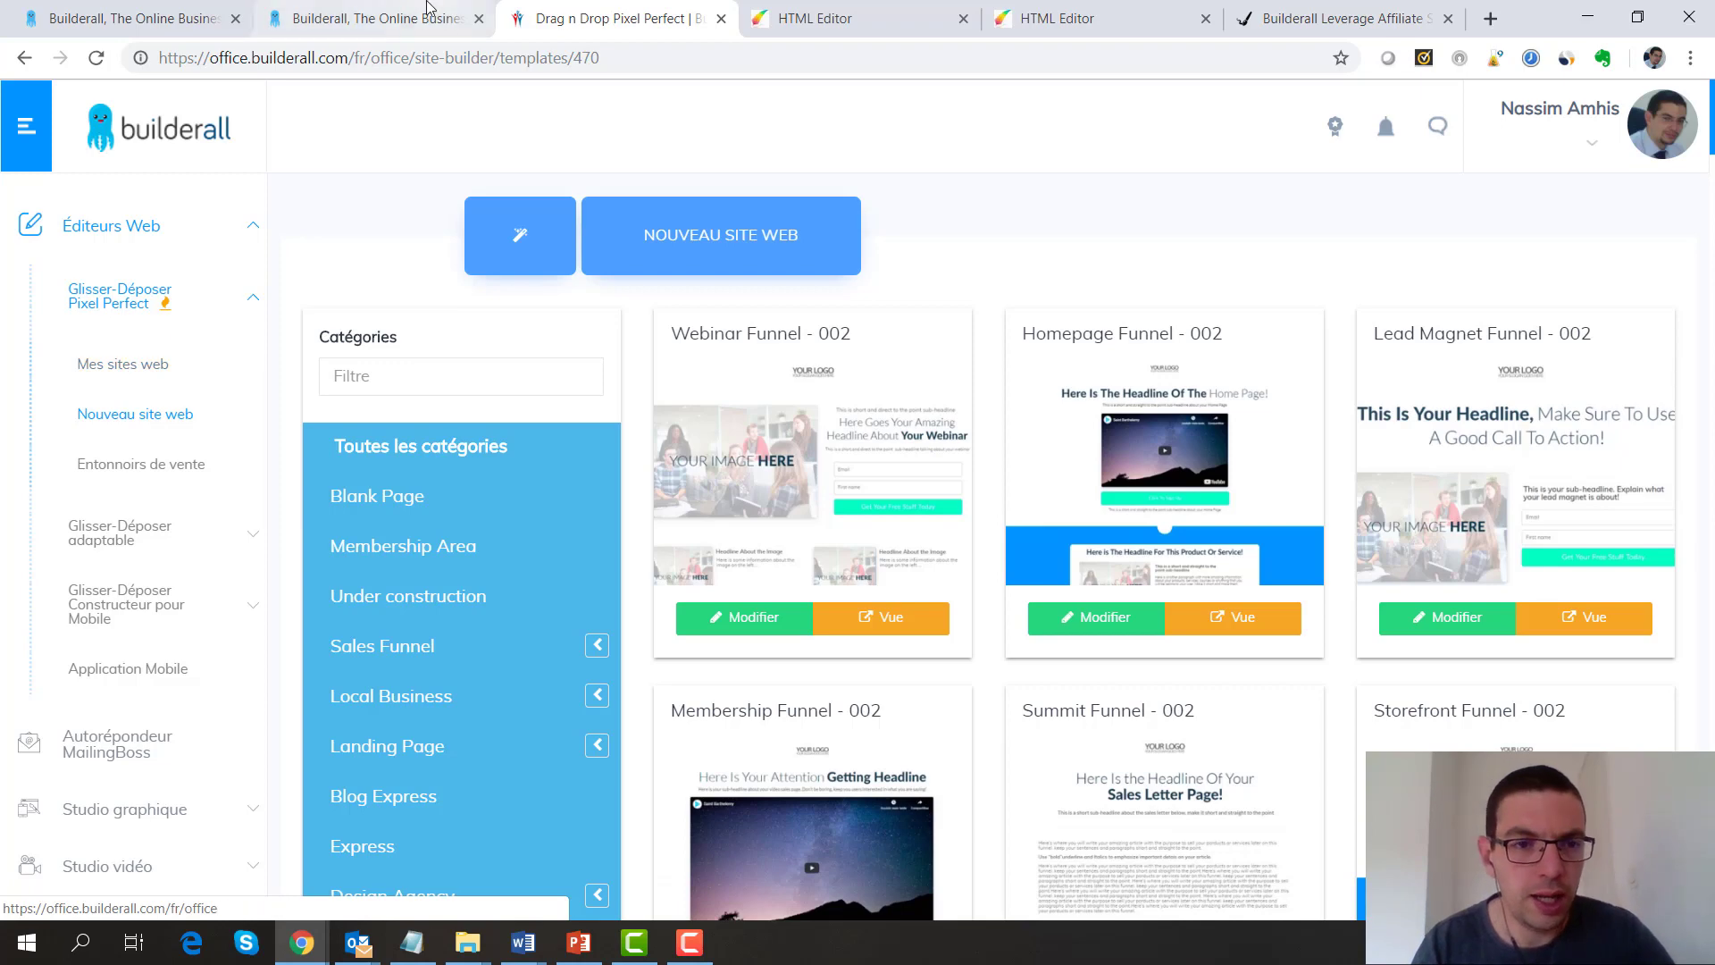
click(382, 18)
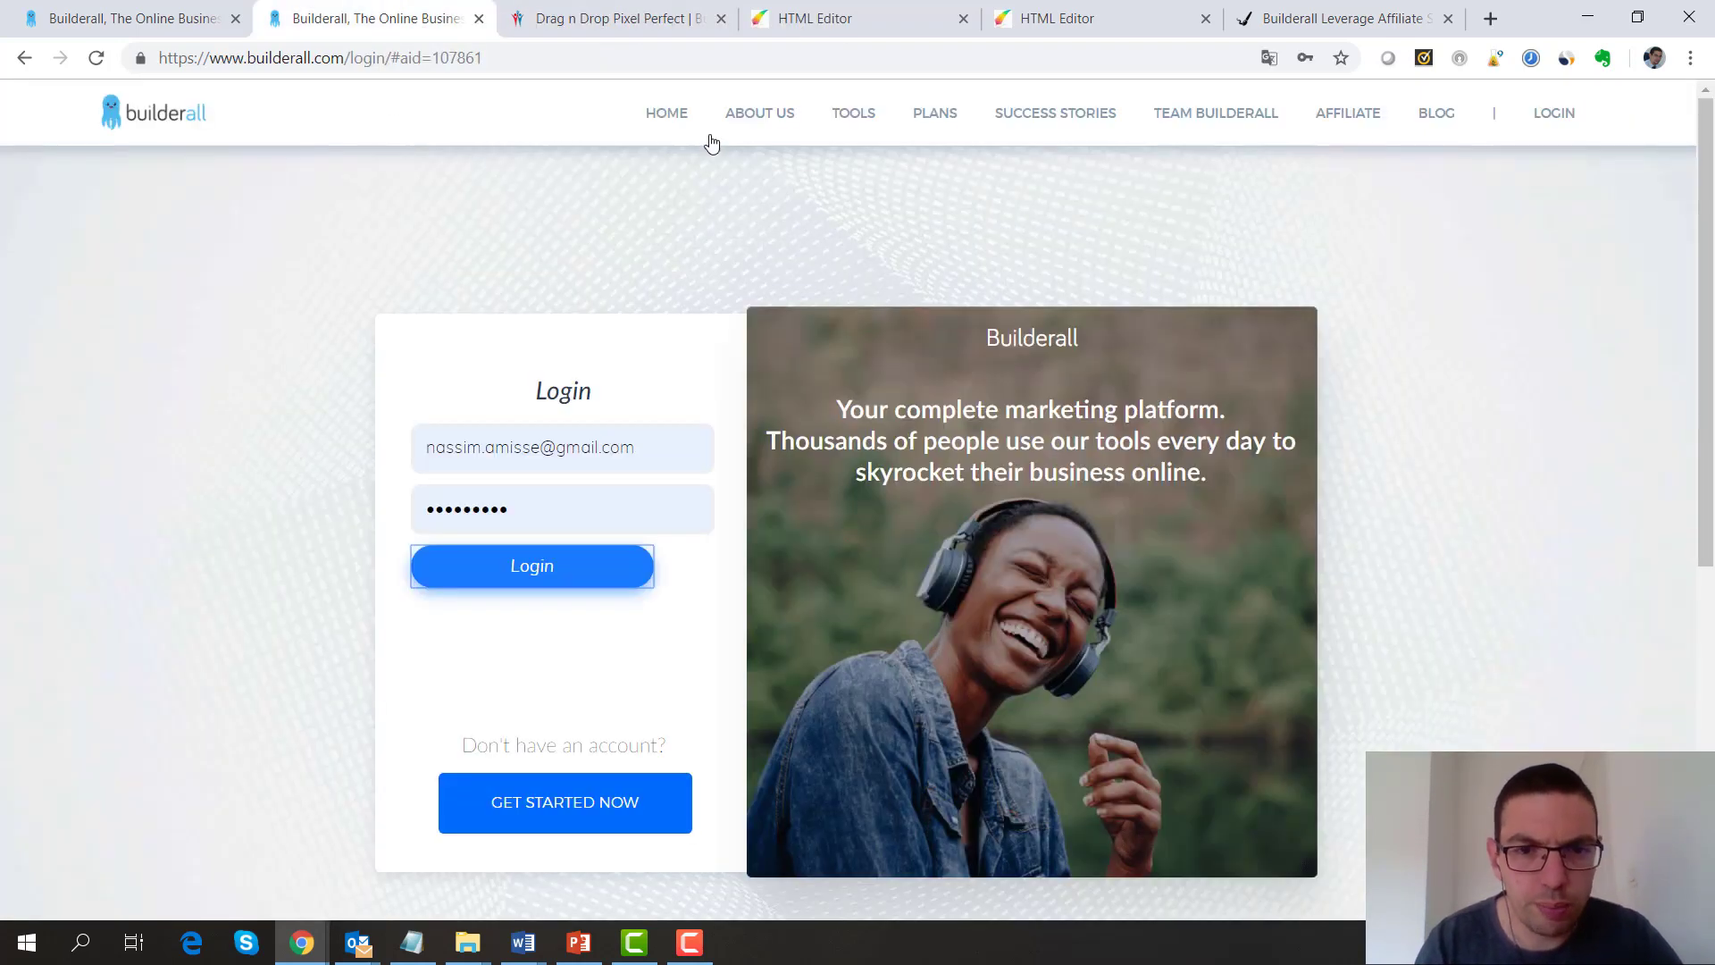
Open the Builderall plans page and scroll to the US$9.90, US$29.90 and US$49.90 monthly pricing cards
click(916, 125)
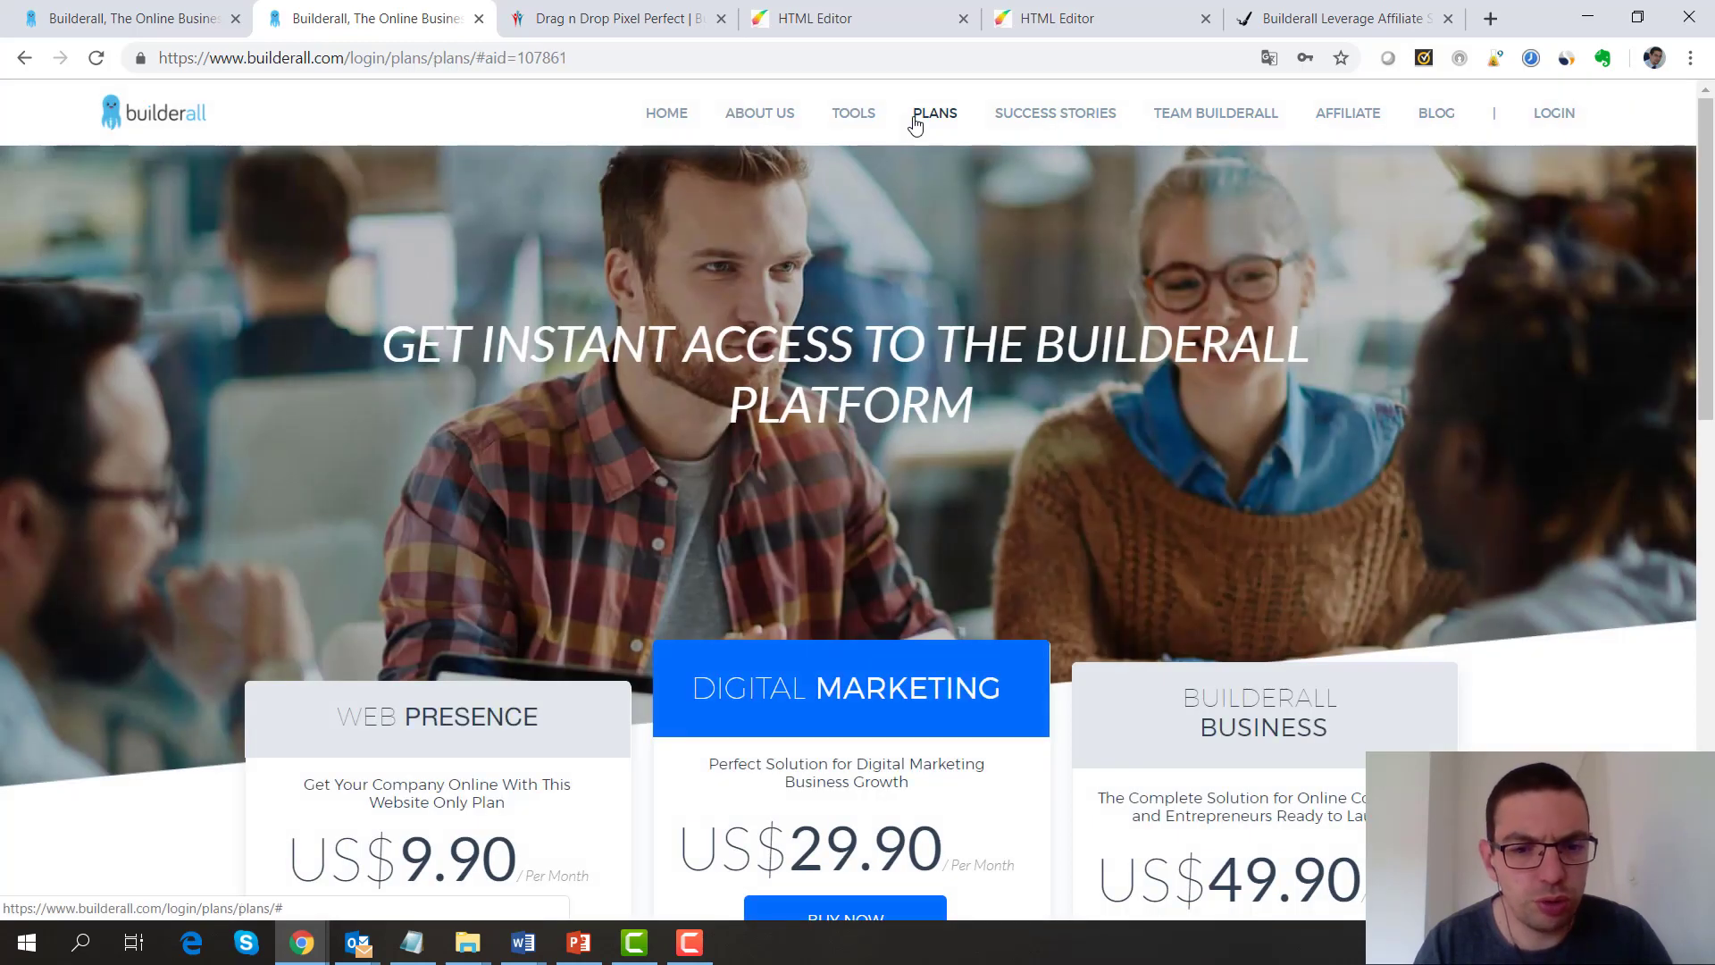
click(915, 125)
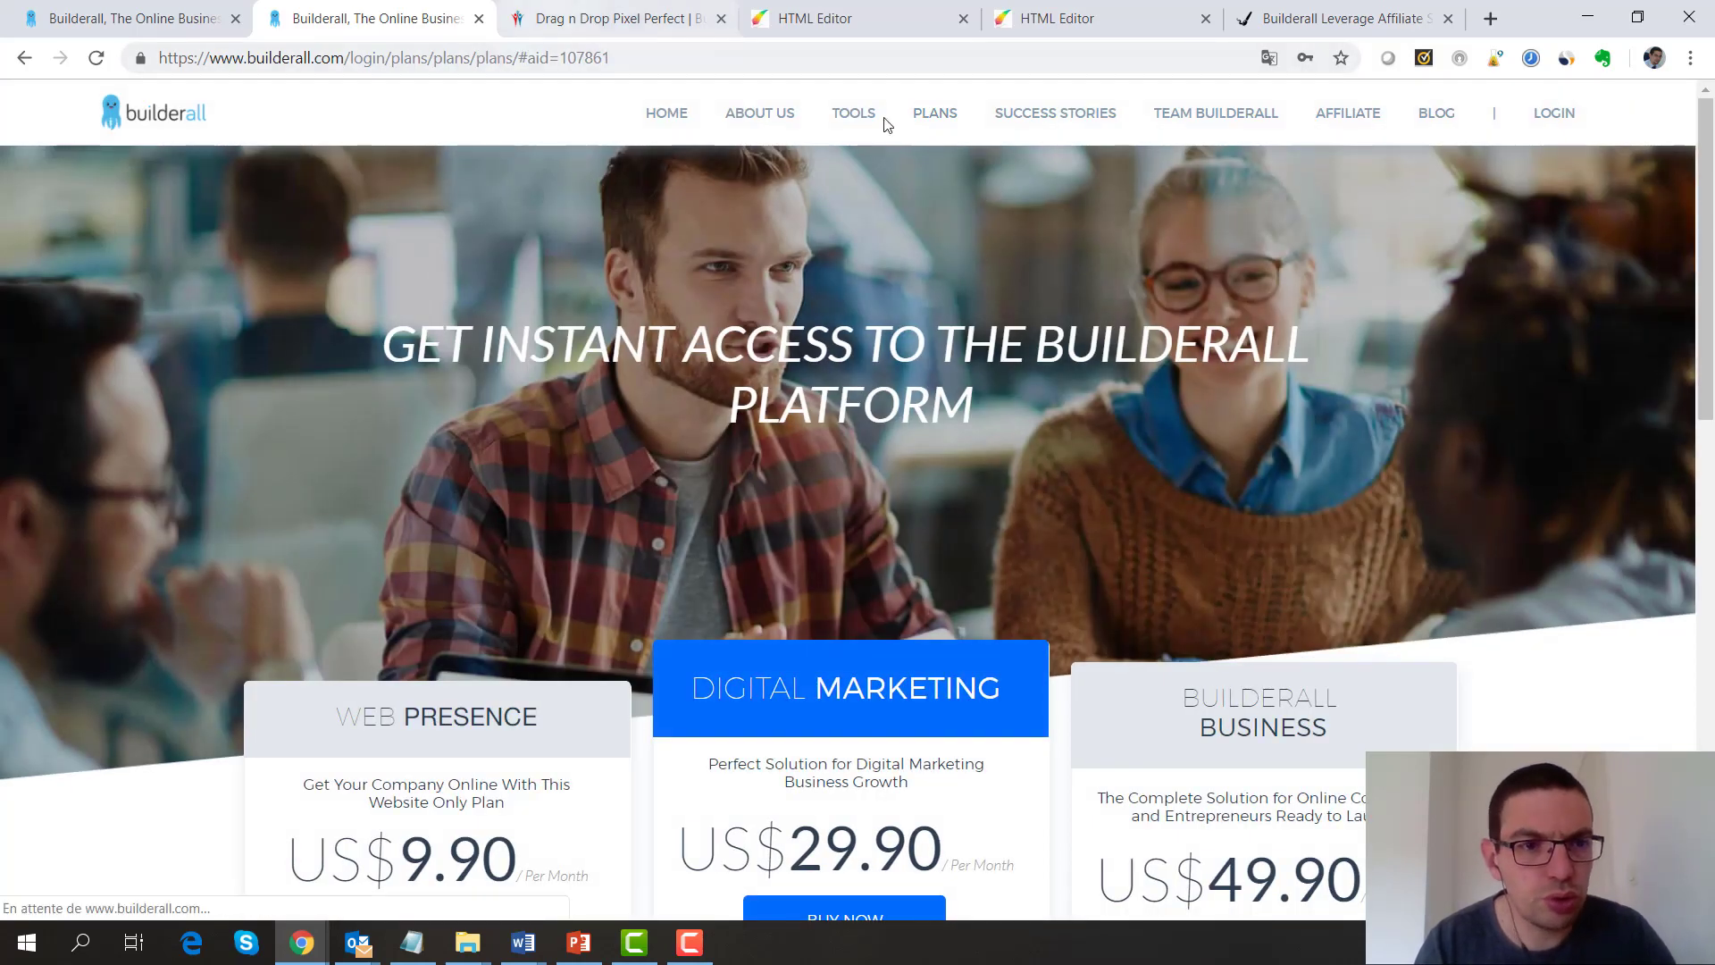
drag(1711, 289, 1712, 437)
scroll(1712, 437, down, 1)
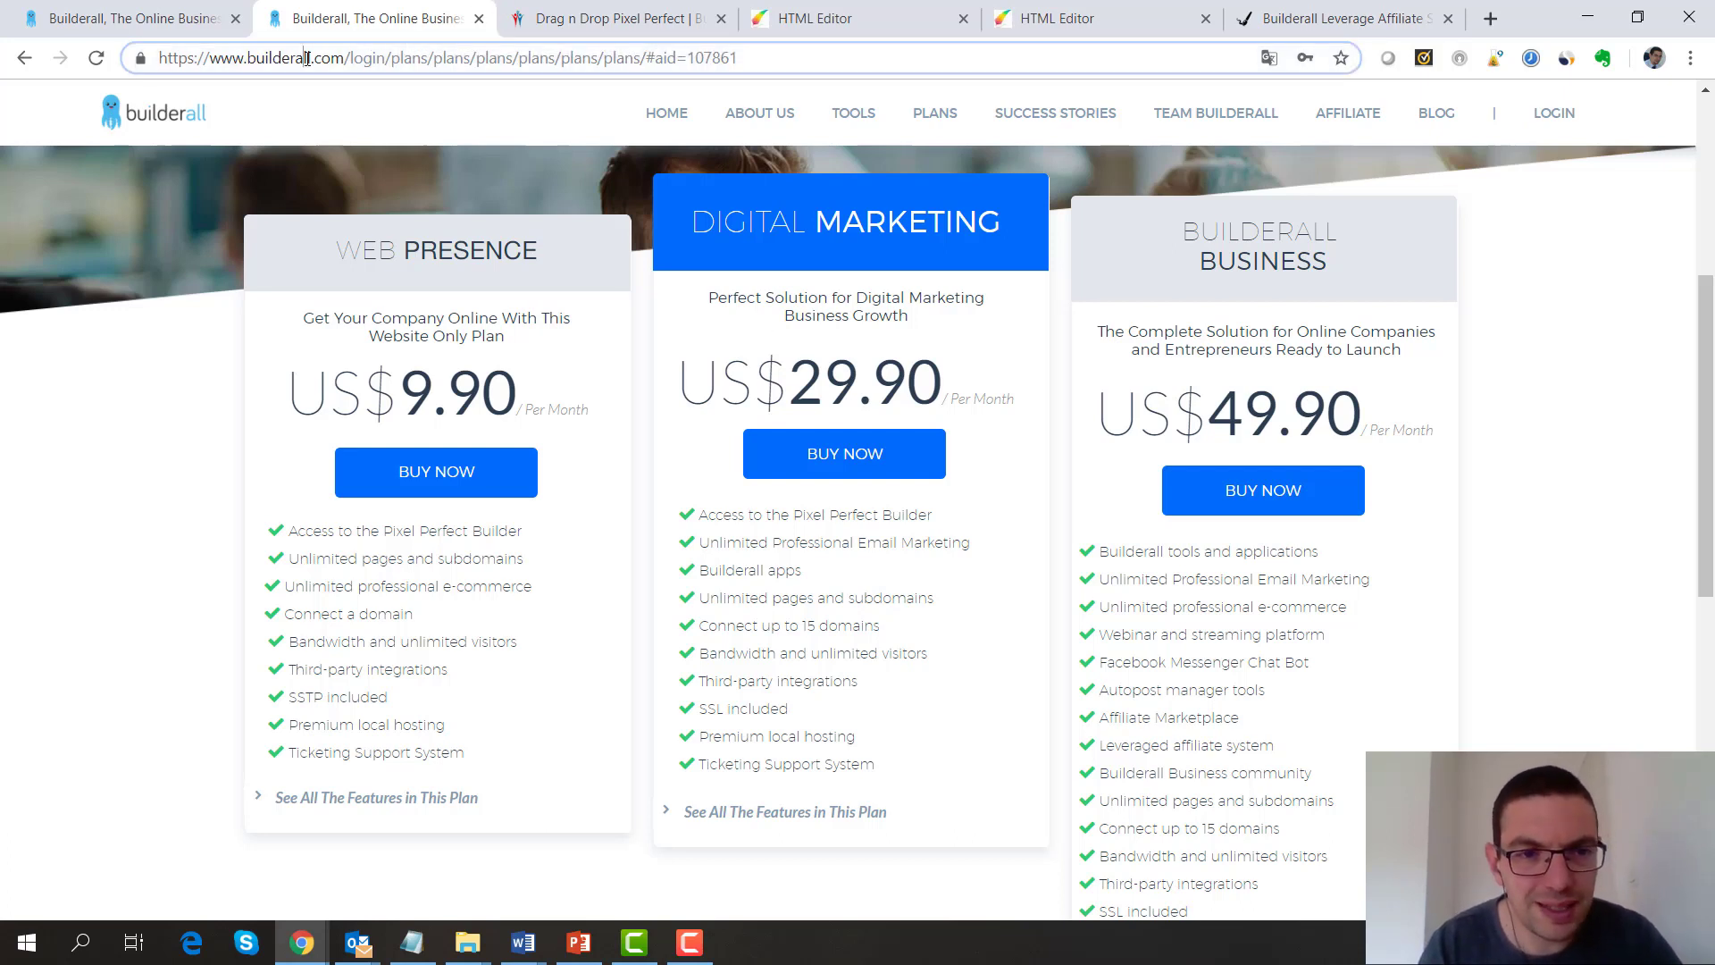
Change the address ending to builderall.fr to load the French Builderall homepage
click(348, 58)
drag(314, 57, 464, 57)
drag(955, 87, 1058, 111)
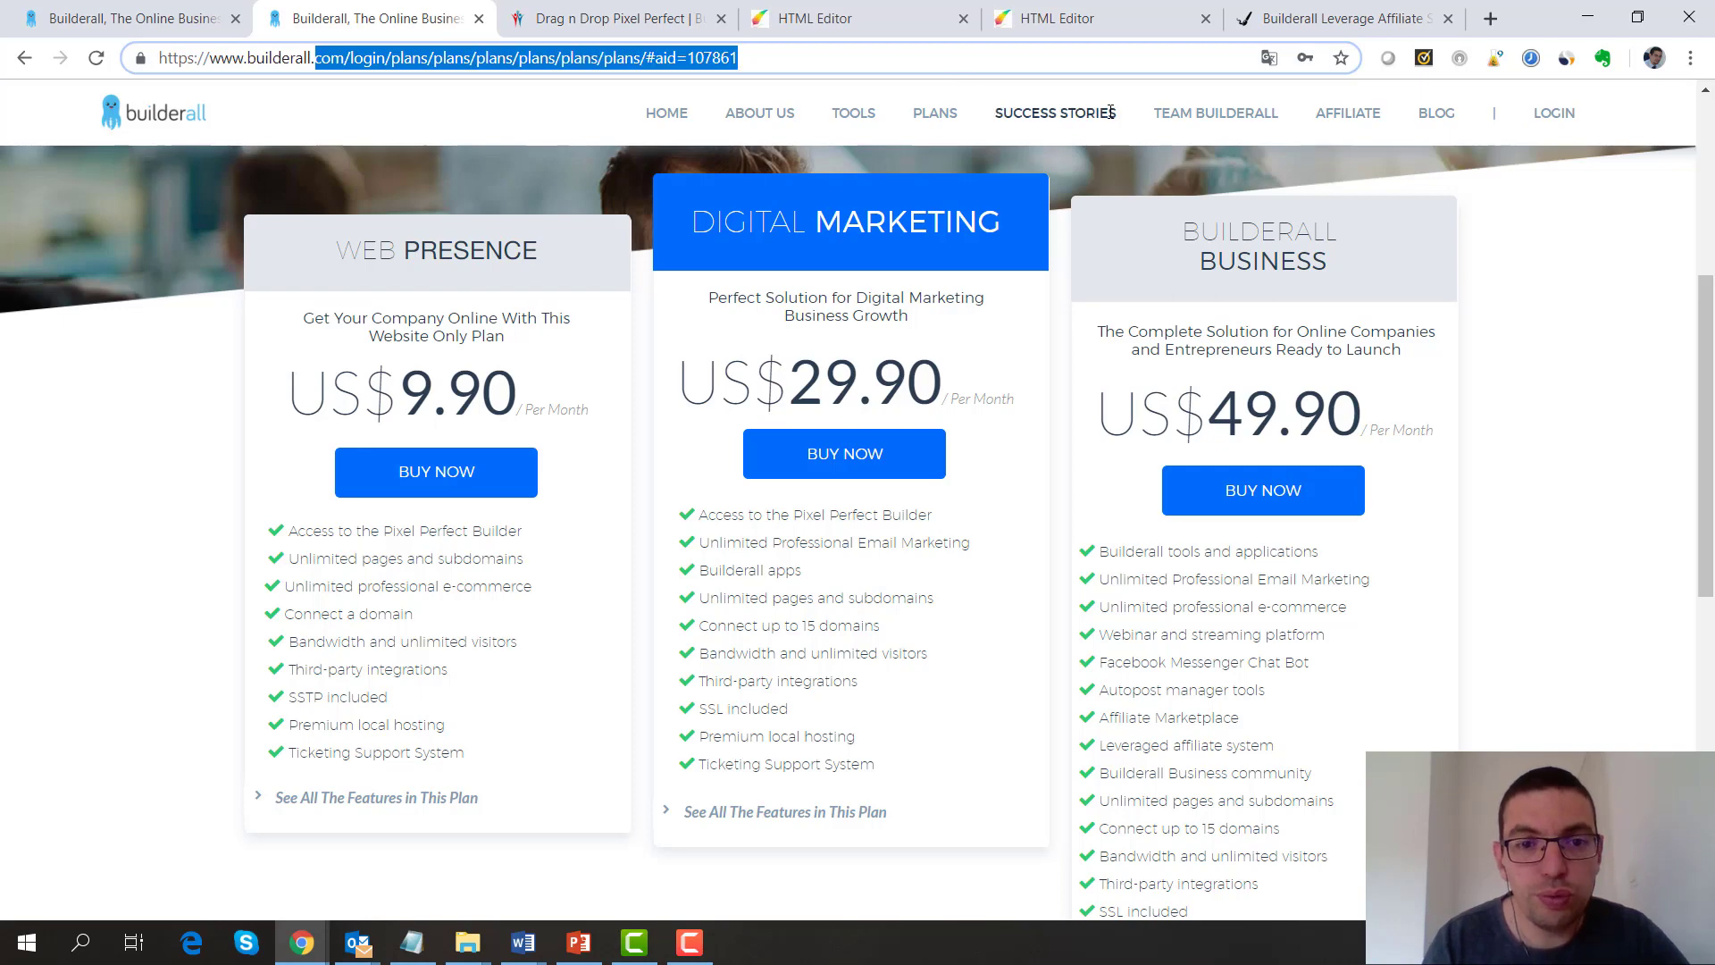
text(.fr)
key(Return)
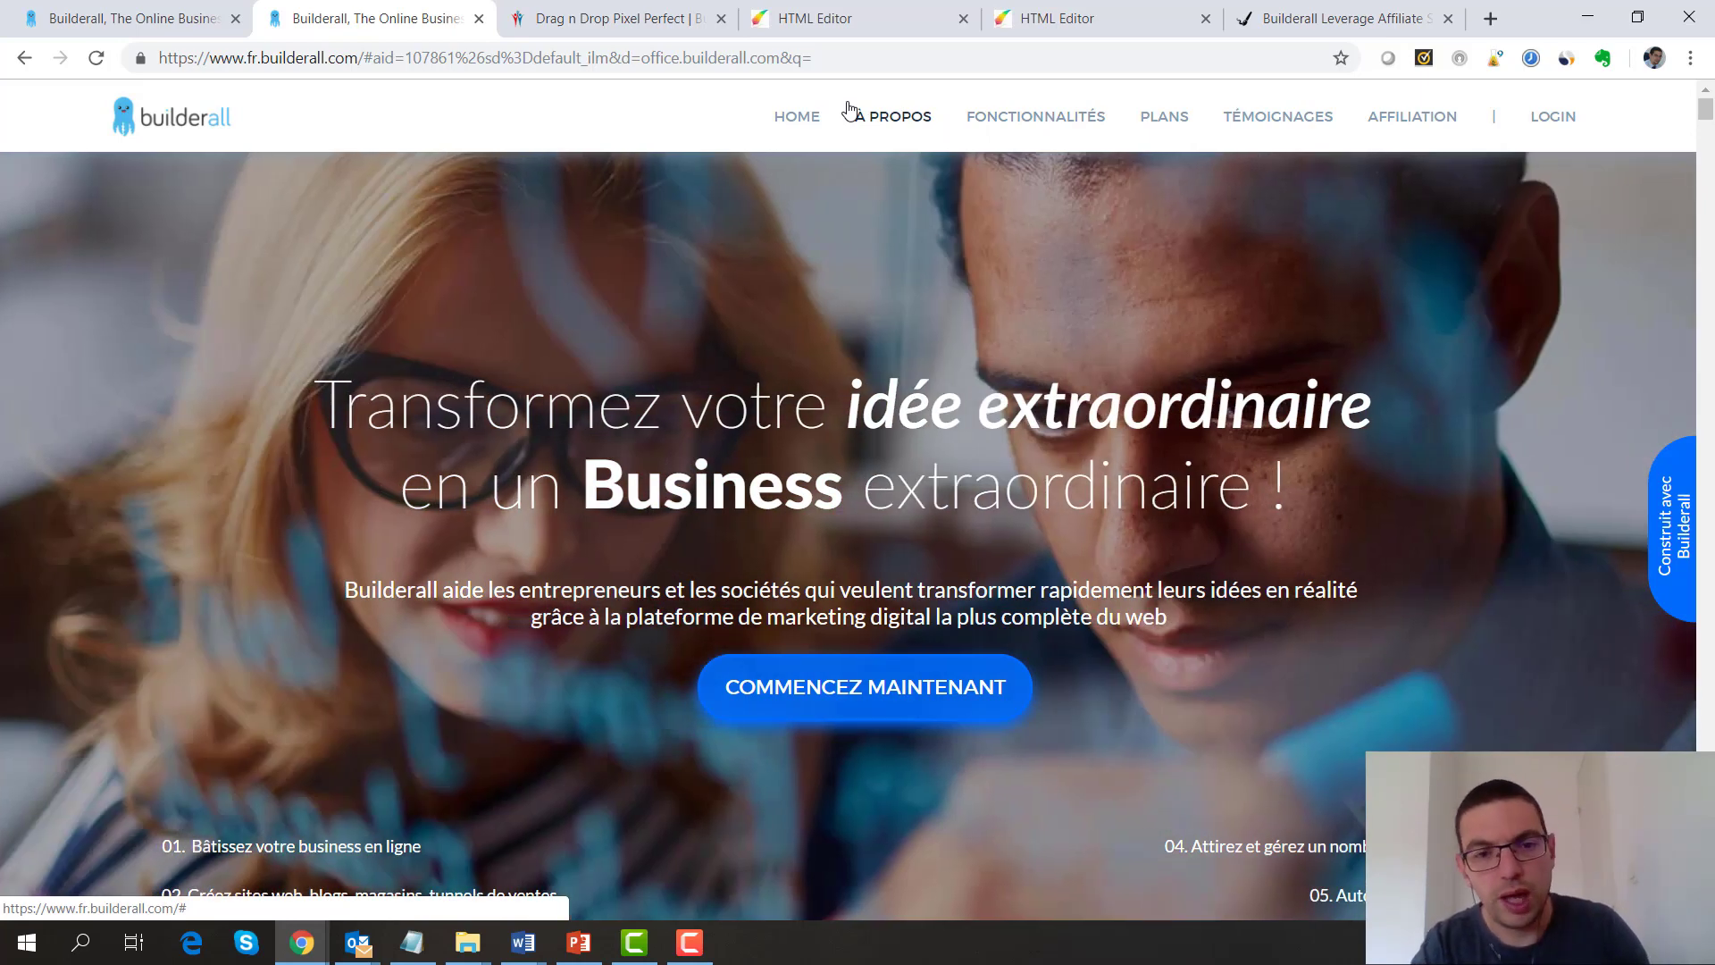
Go from the webinar and ebook page editors back to the templates list and open 'Calculateur Builderall Business'
click(829, 21)
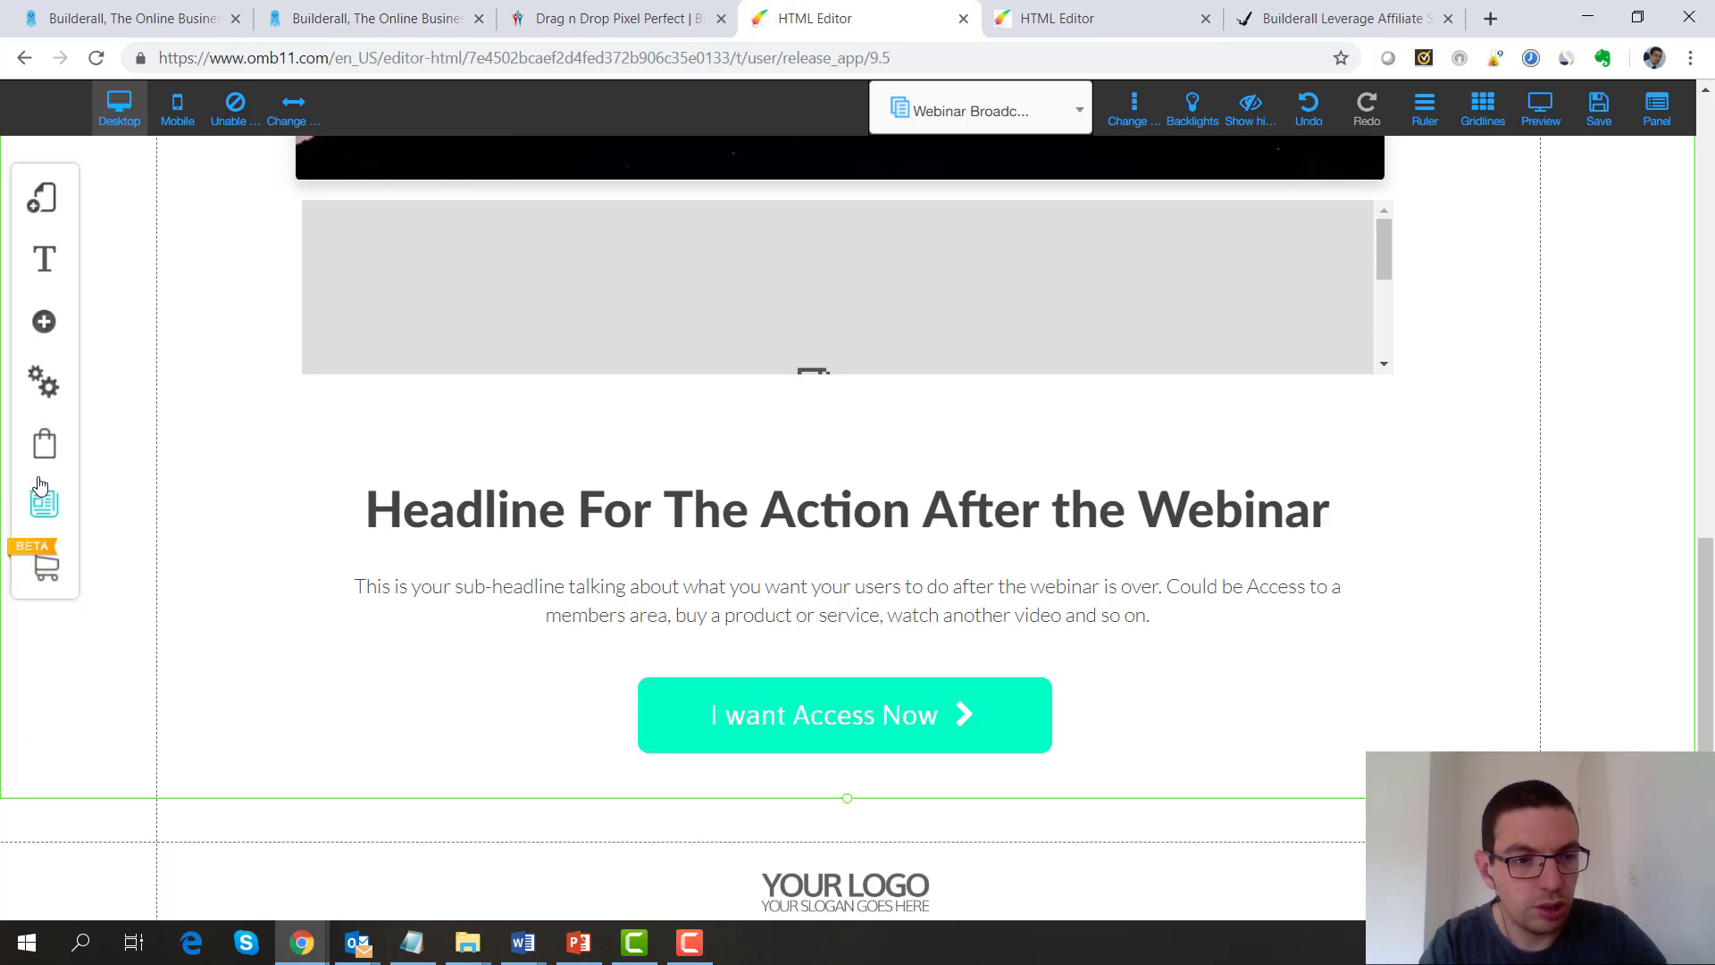
click(1056, 13)
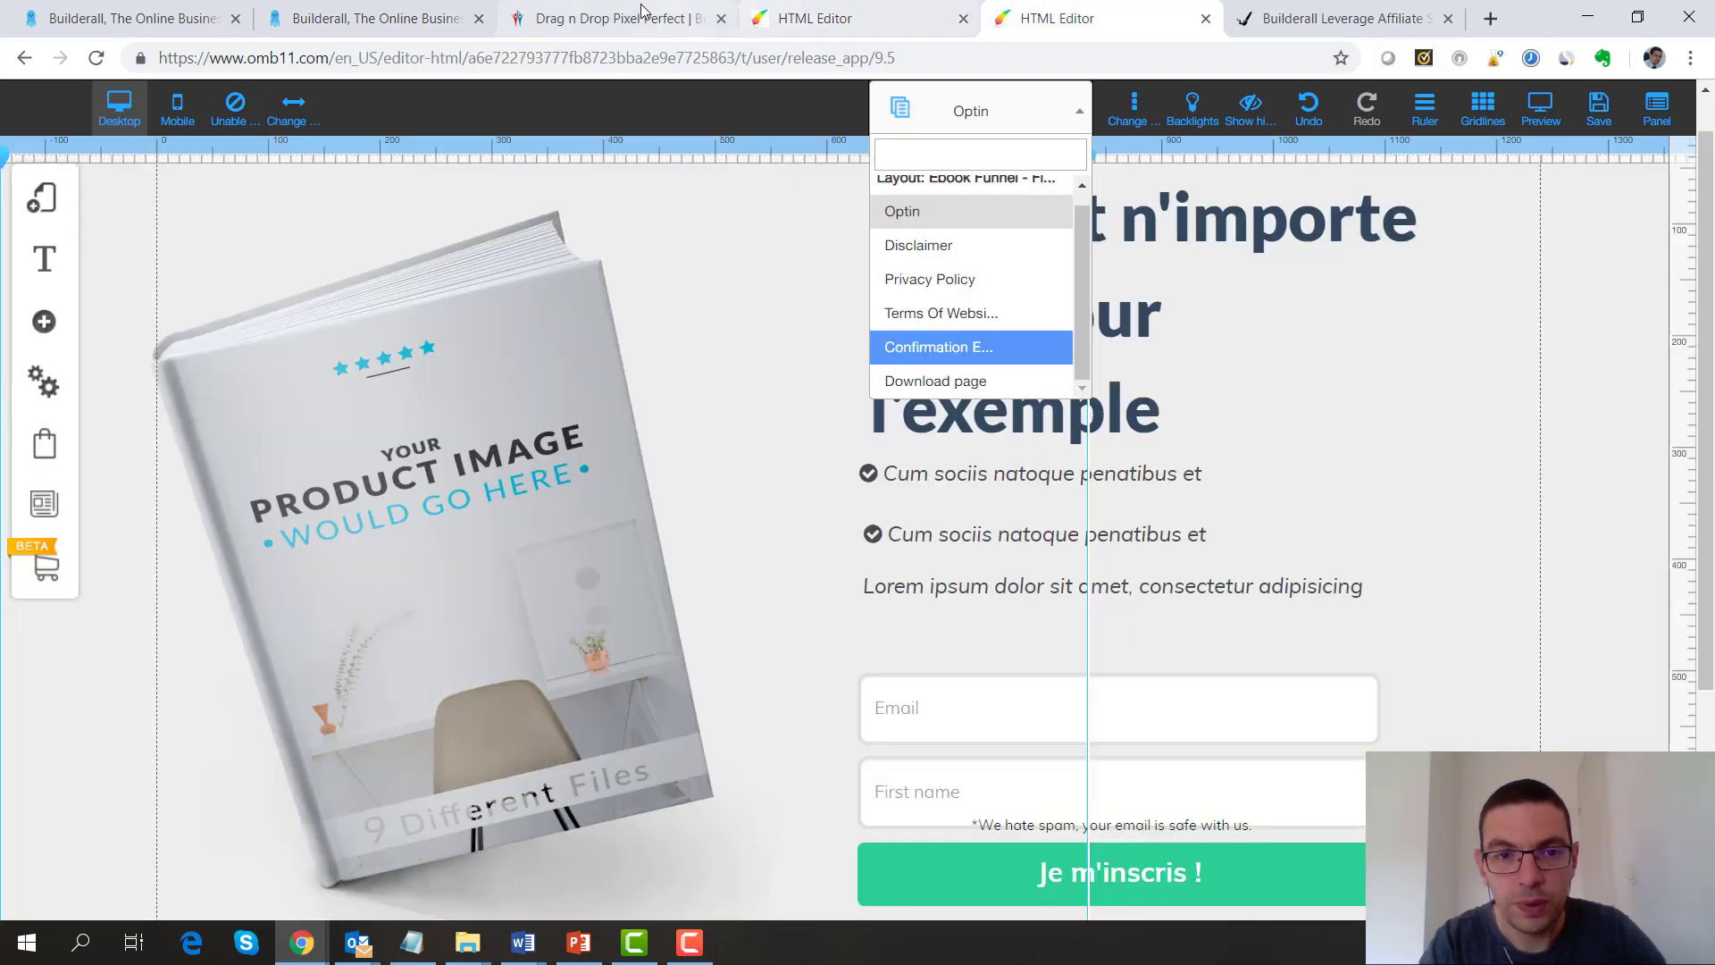
click(641, 14)
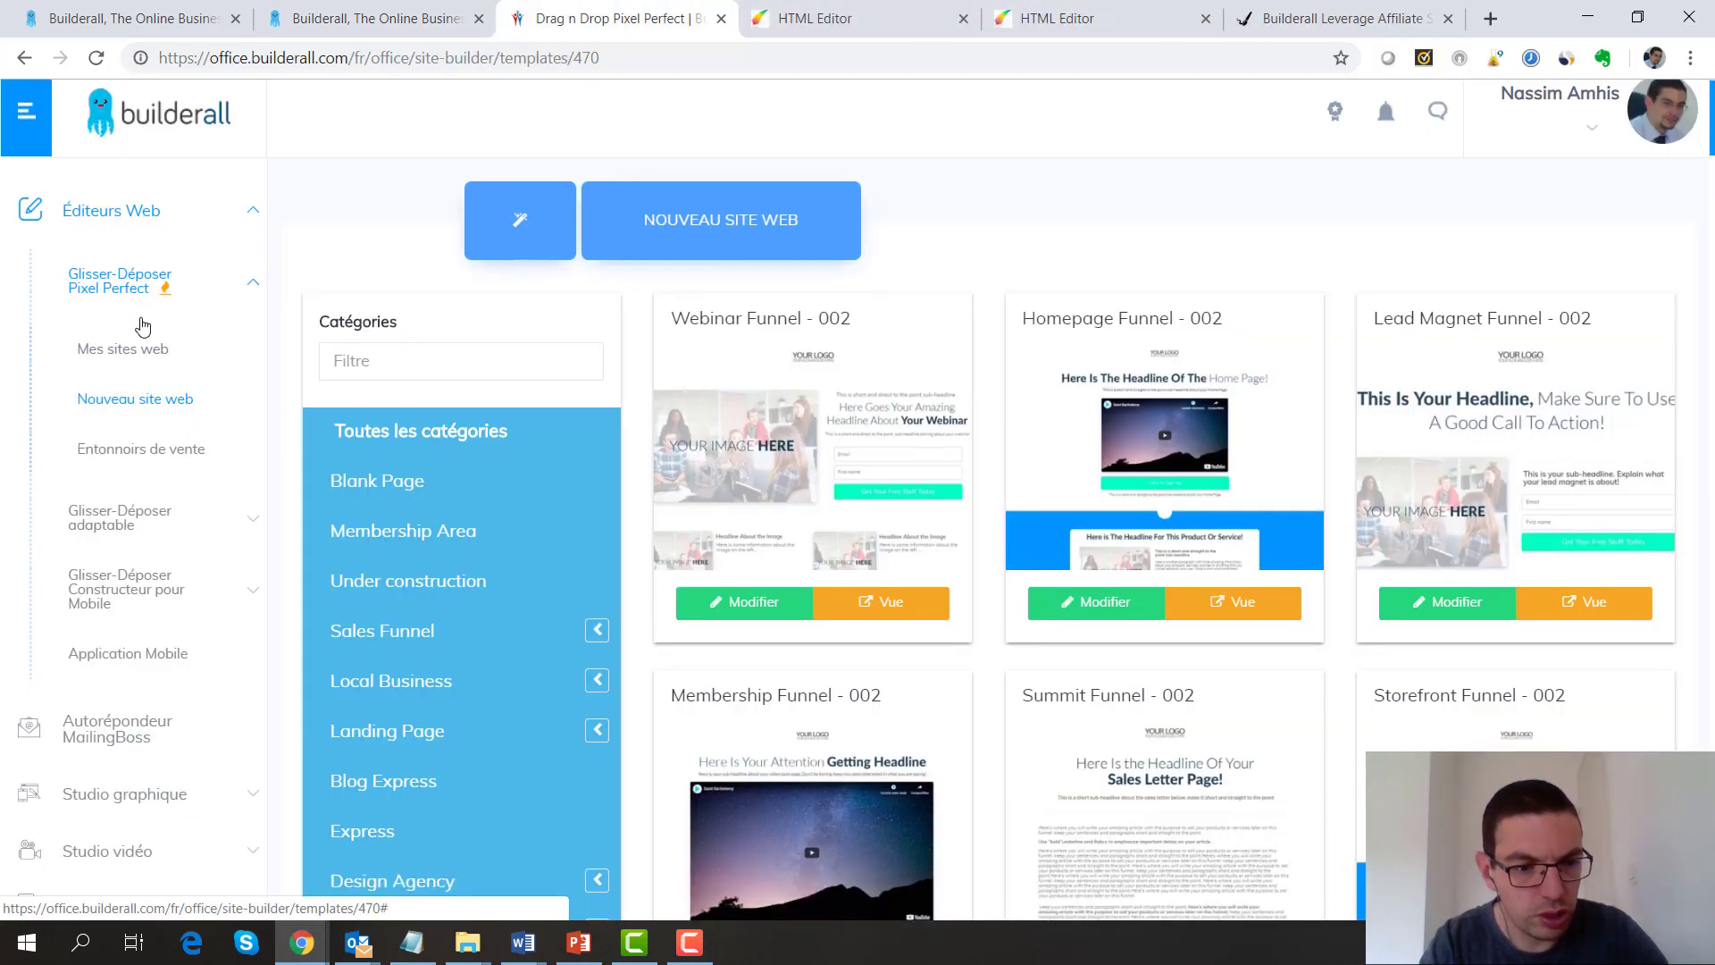
scroll(143, 327, down, 6)
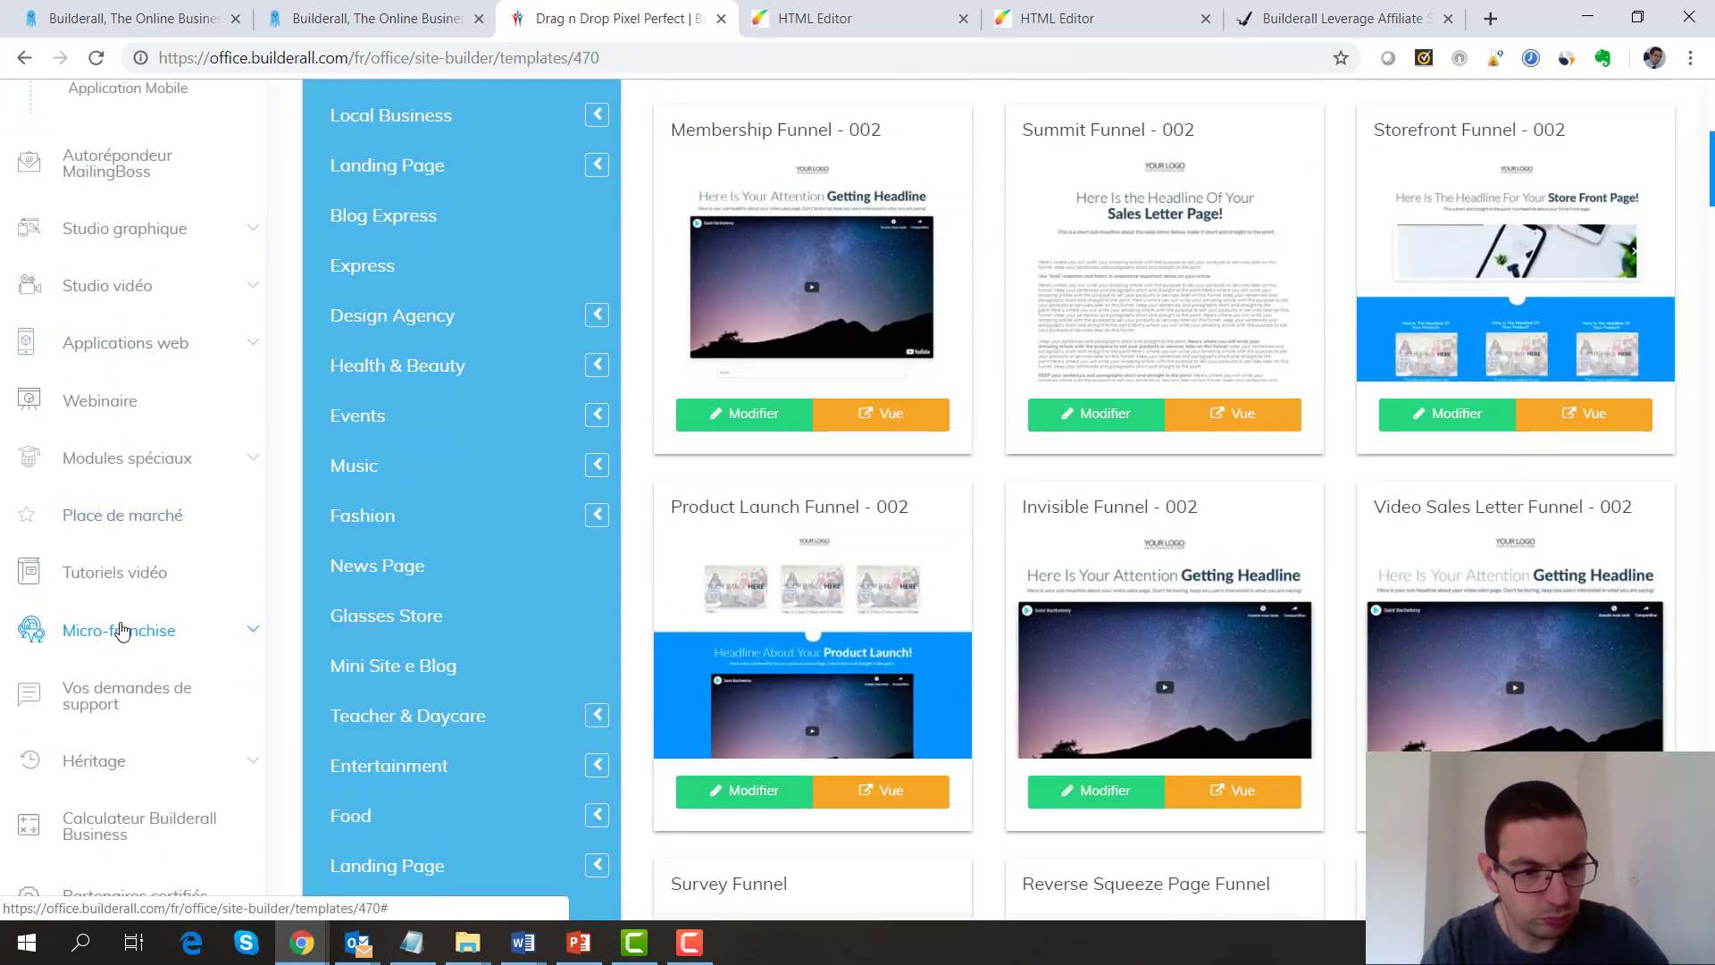
click(110, 842)
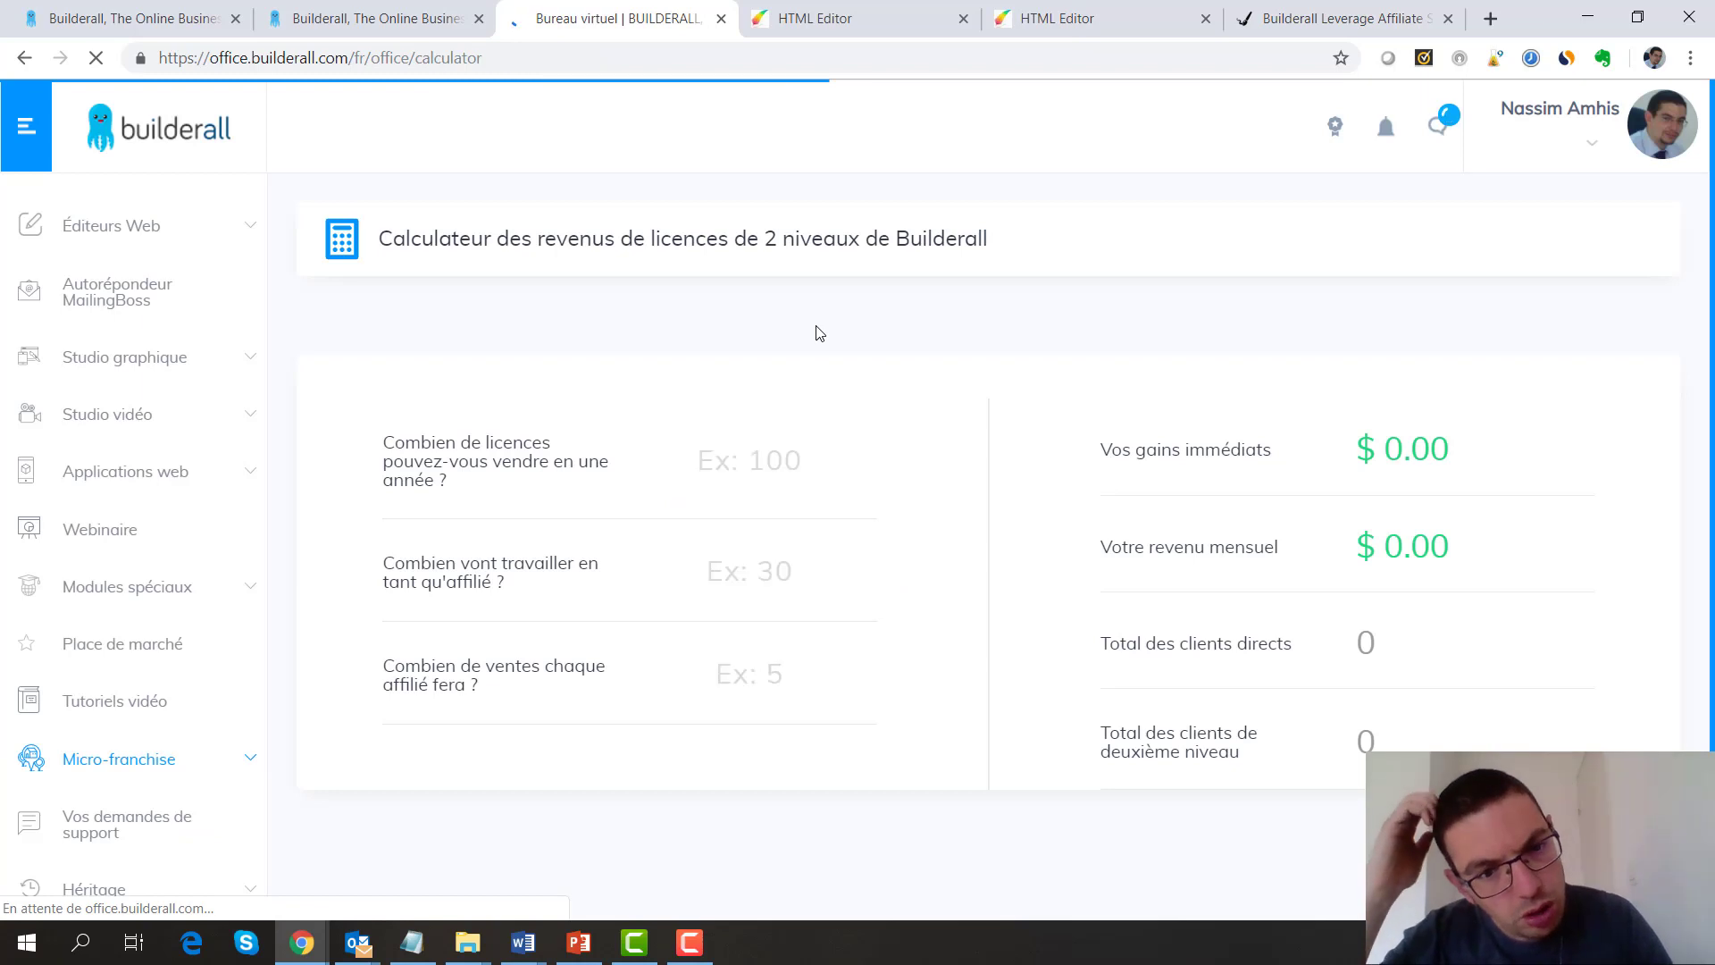
Enter 50 licences per year, 10 affiliates and 5 sales per affiliate in the calculator
click(772, 464)
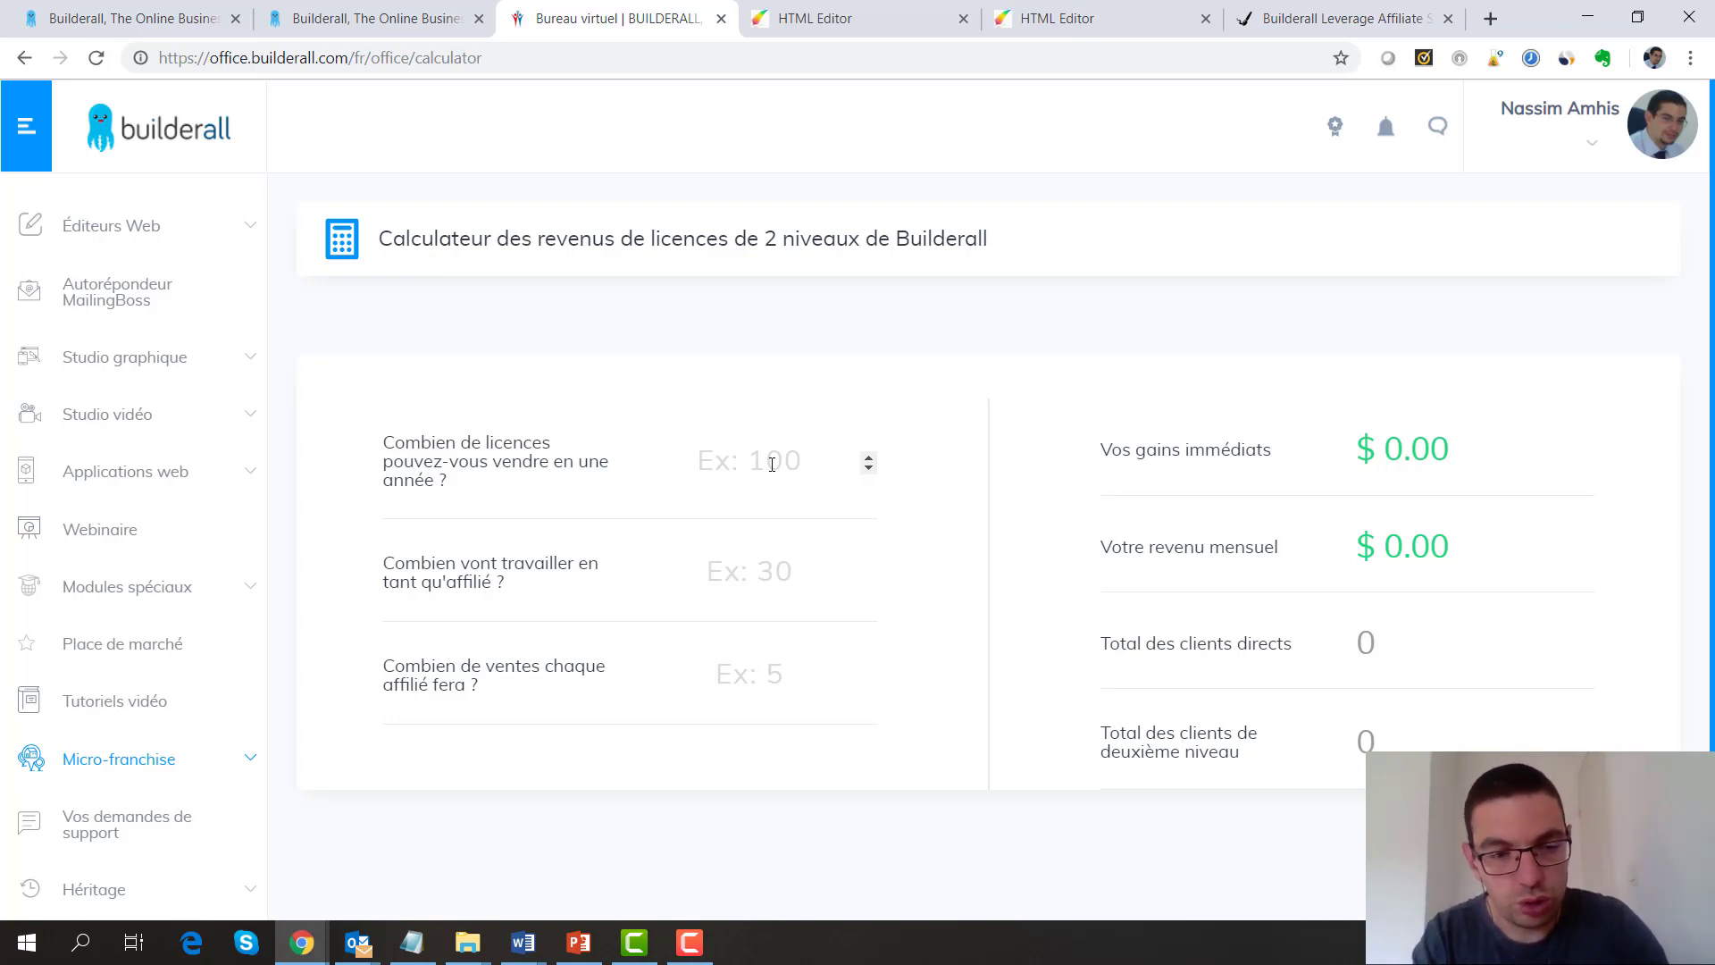
text(50)
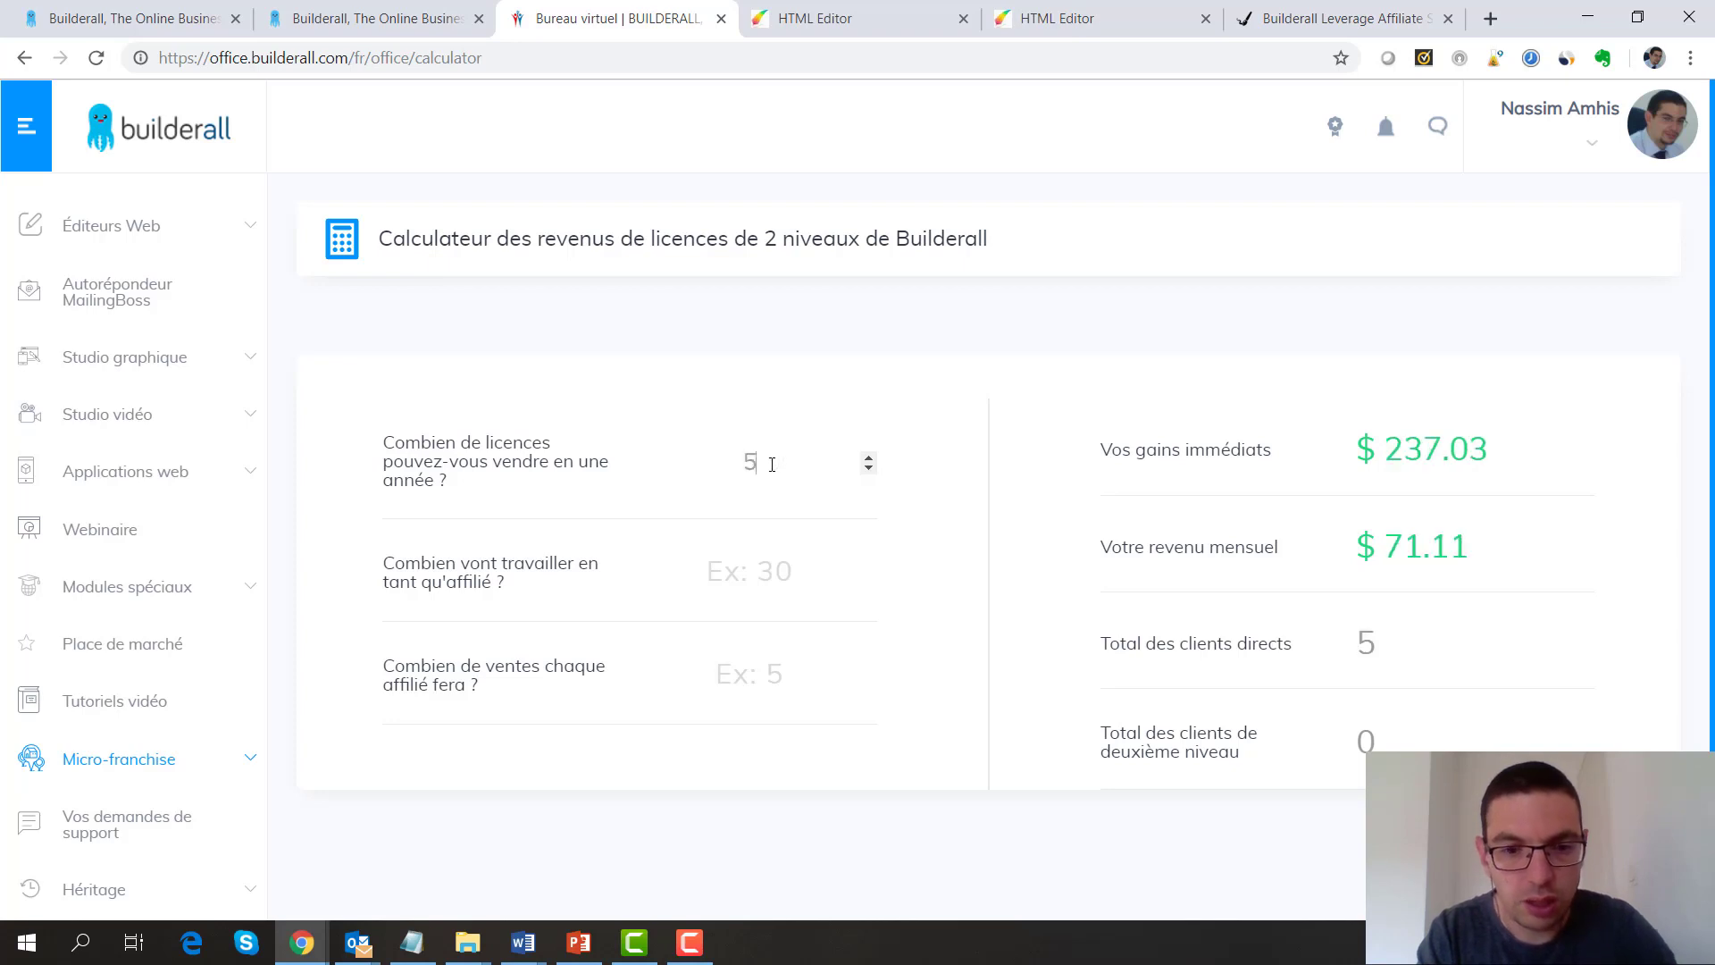
click(746, 572)
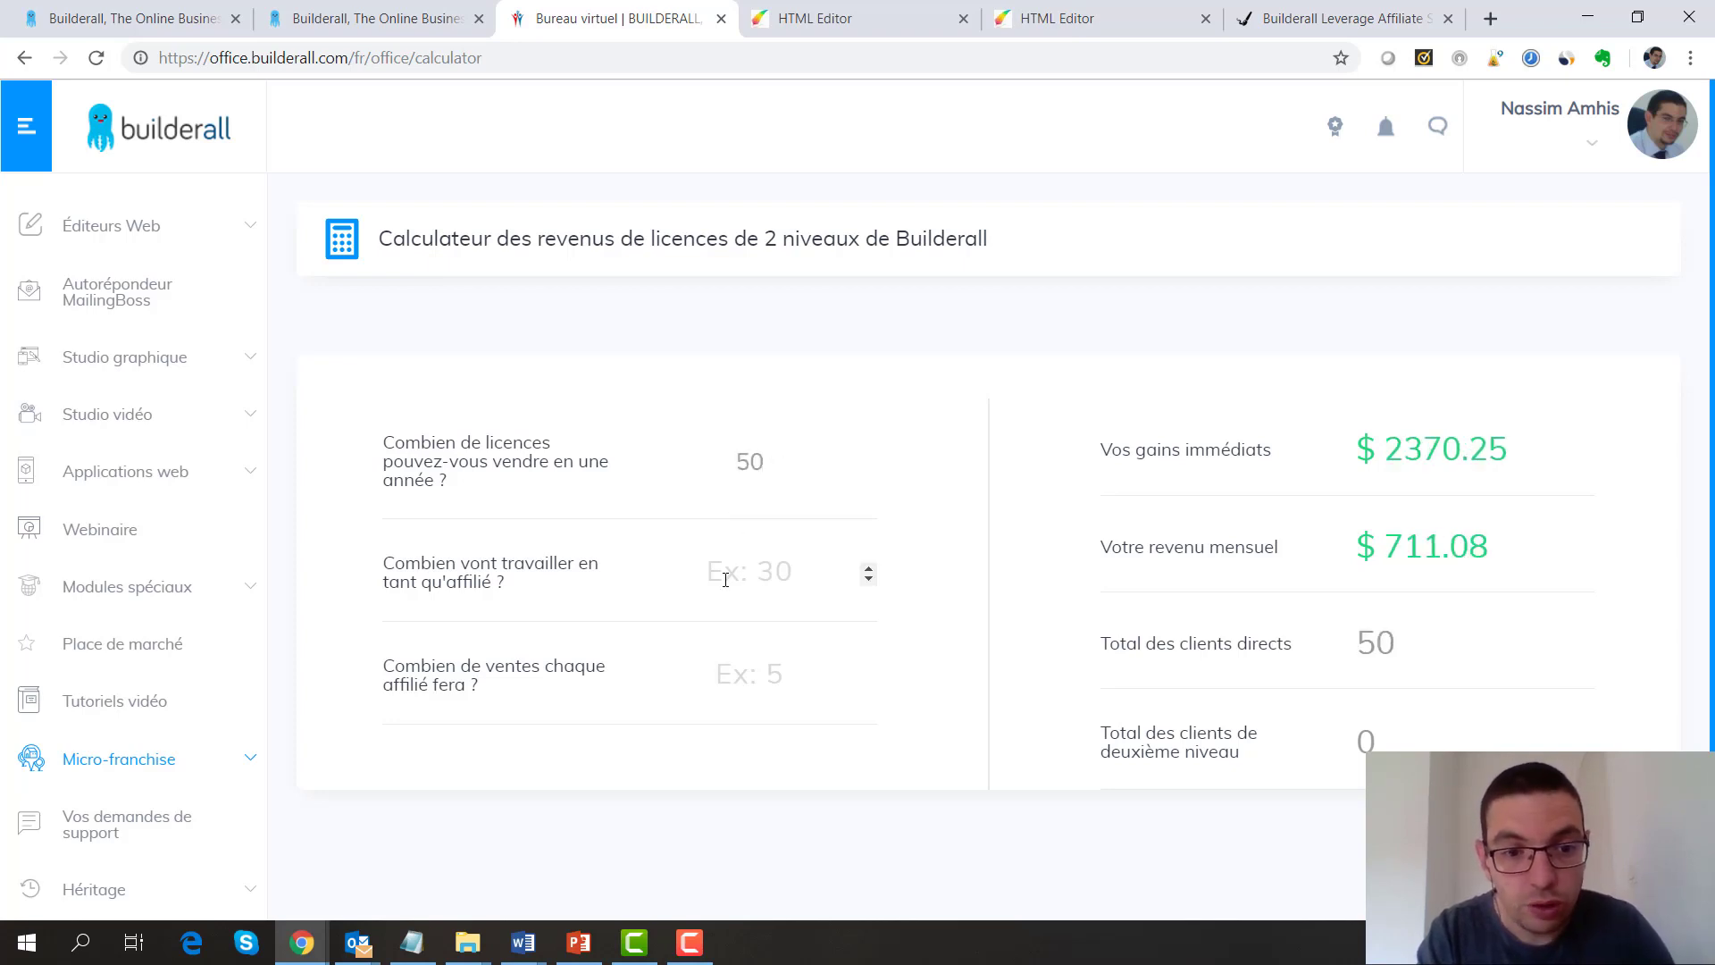
text(10)
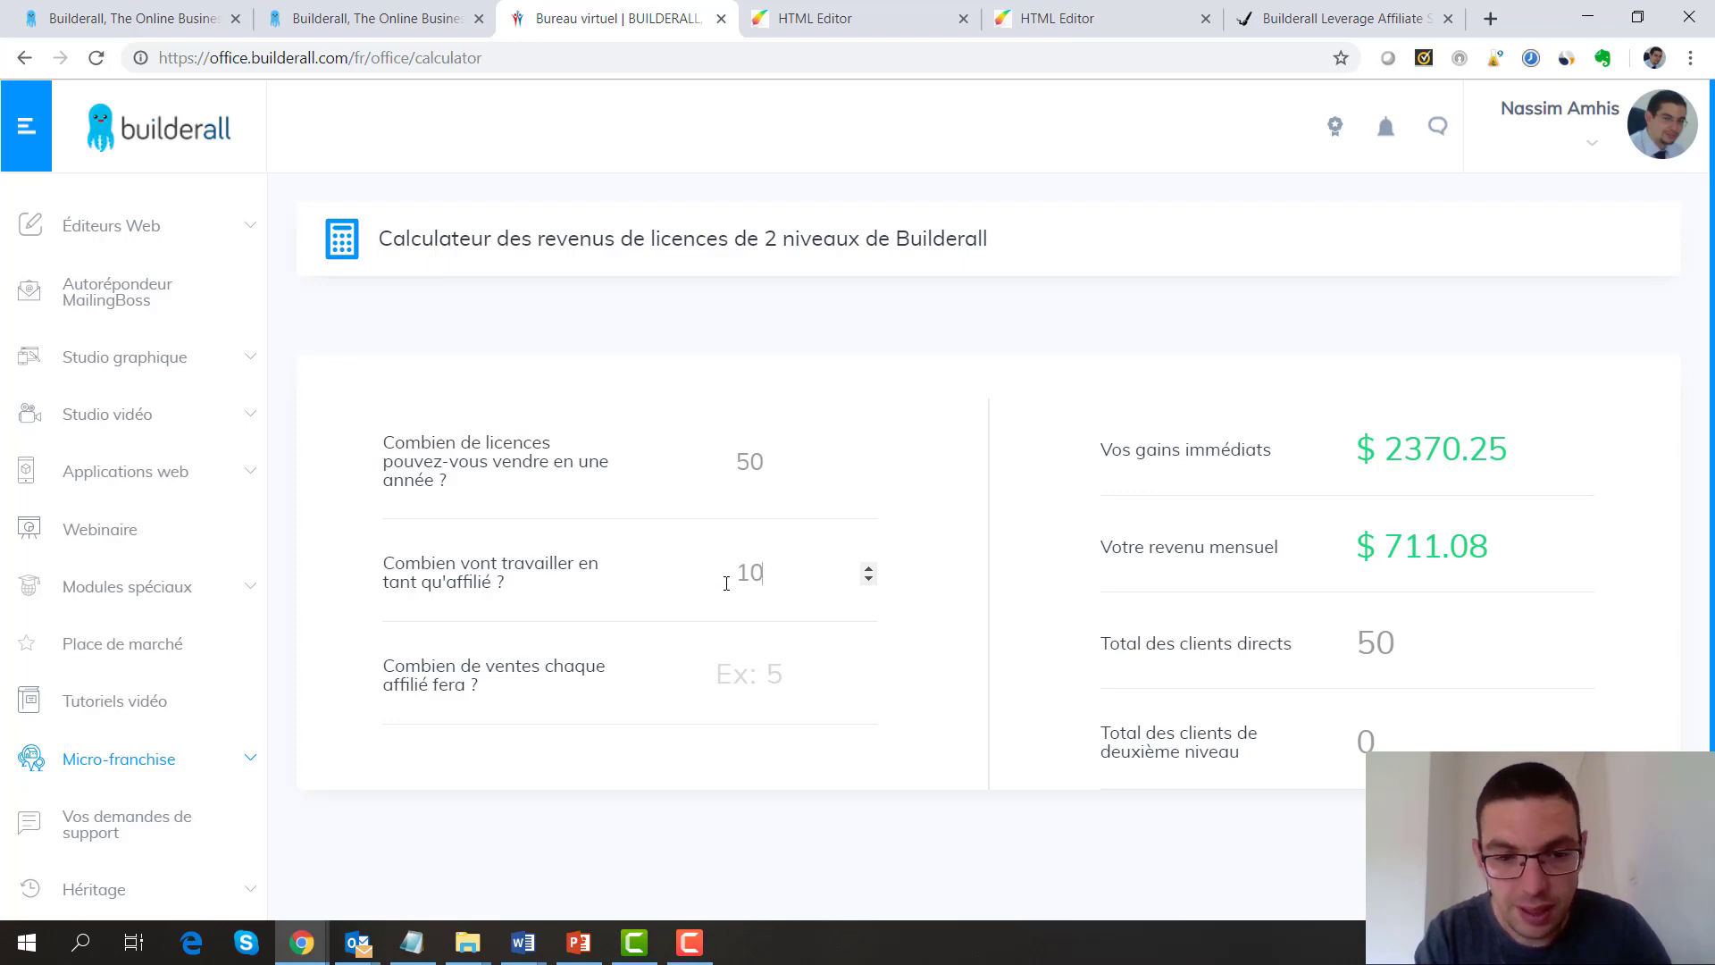
click(760, 672)
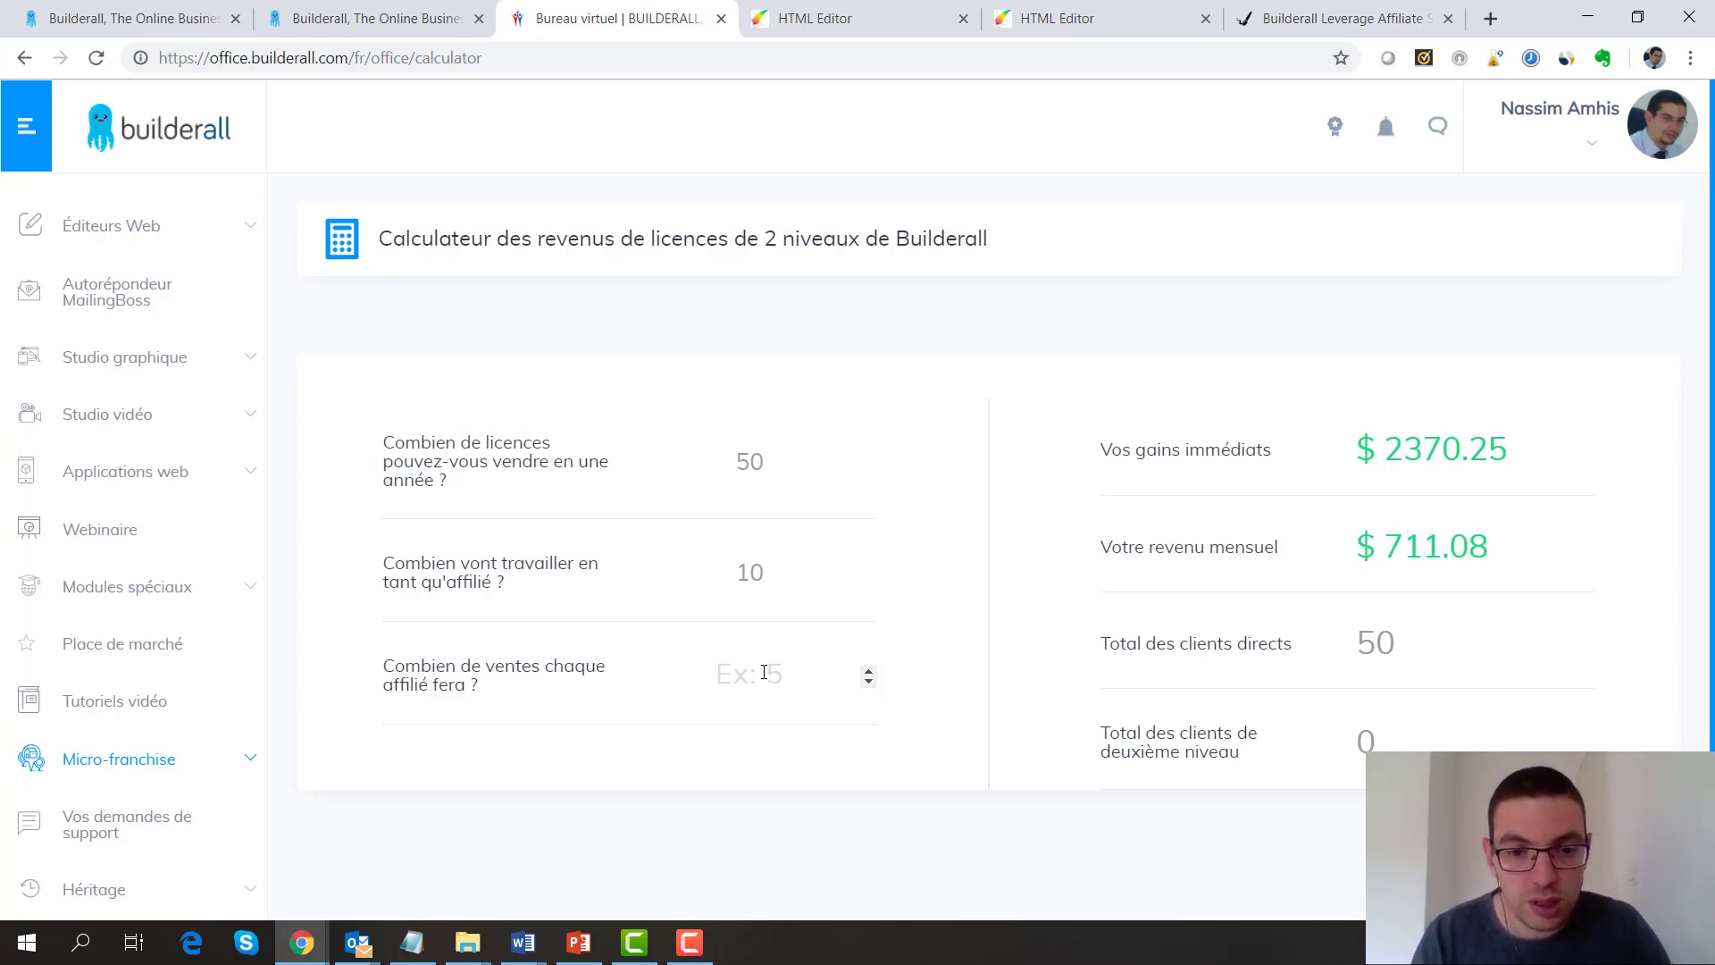
text(5)
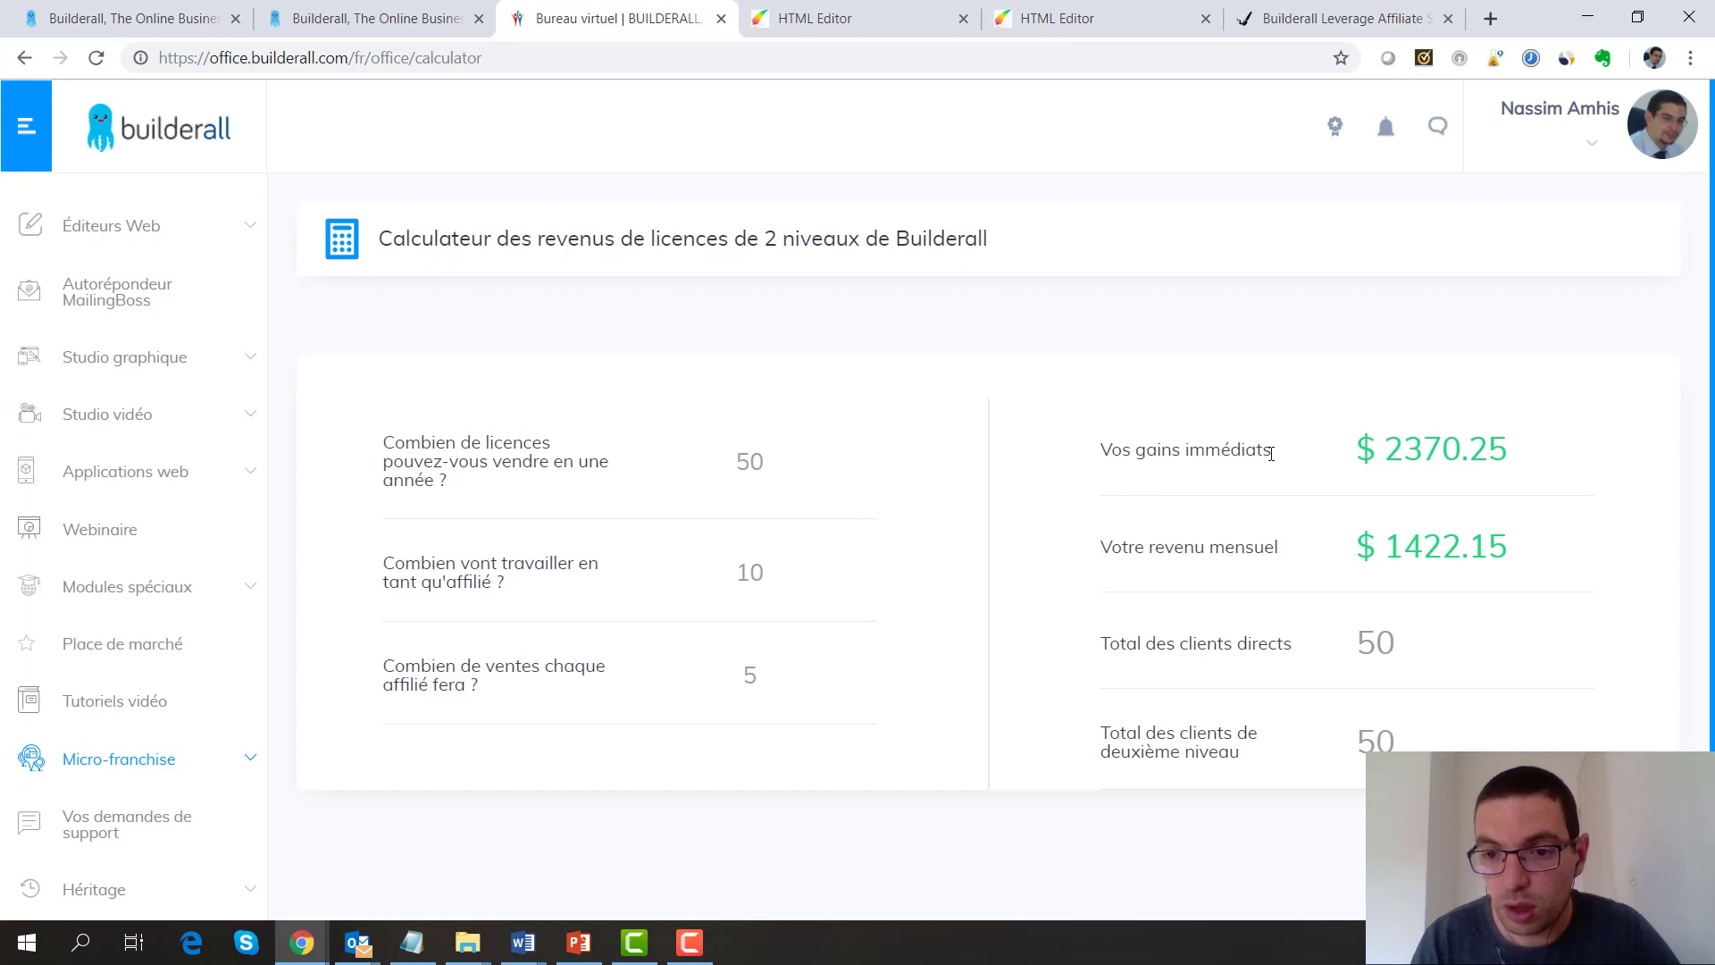
Highlight the resulting $2370.25 immediate earnings and $1422.15 monthly revenue figures
drag(1382, 450, 1523, 472)
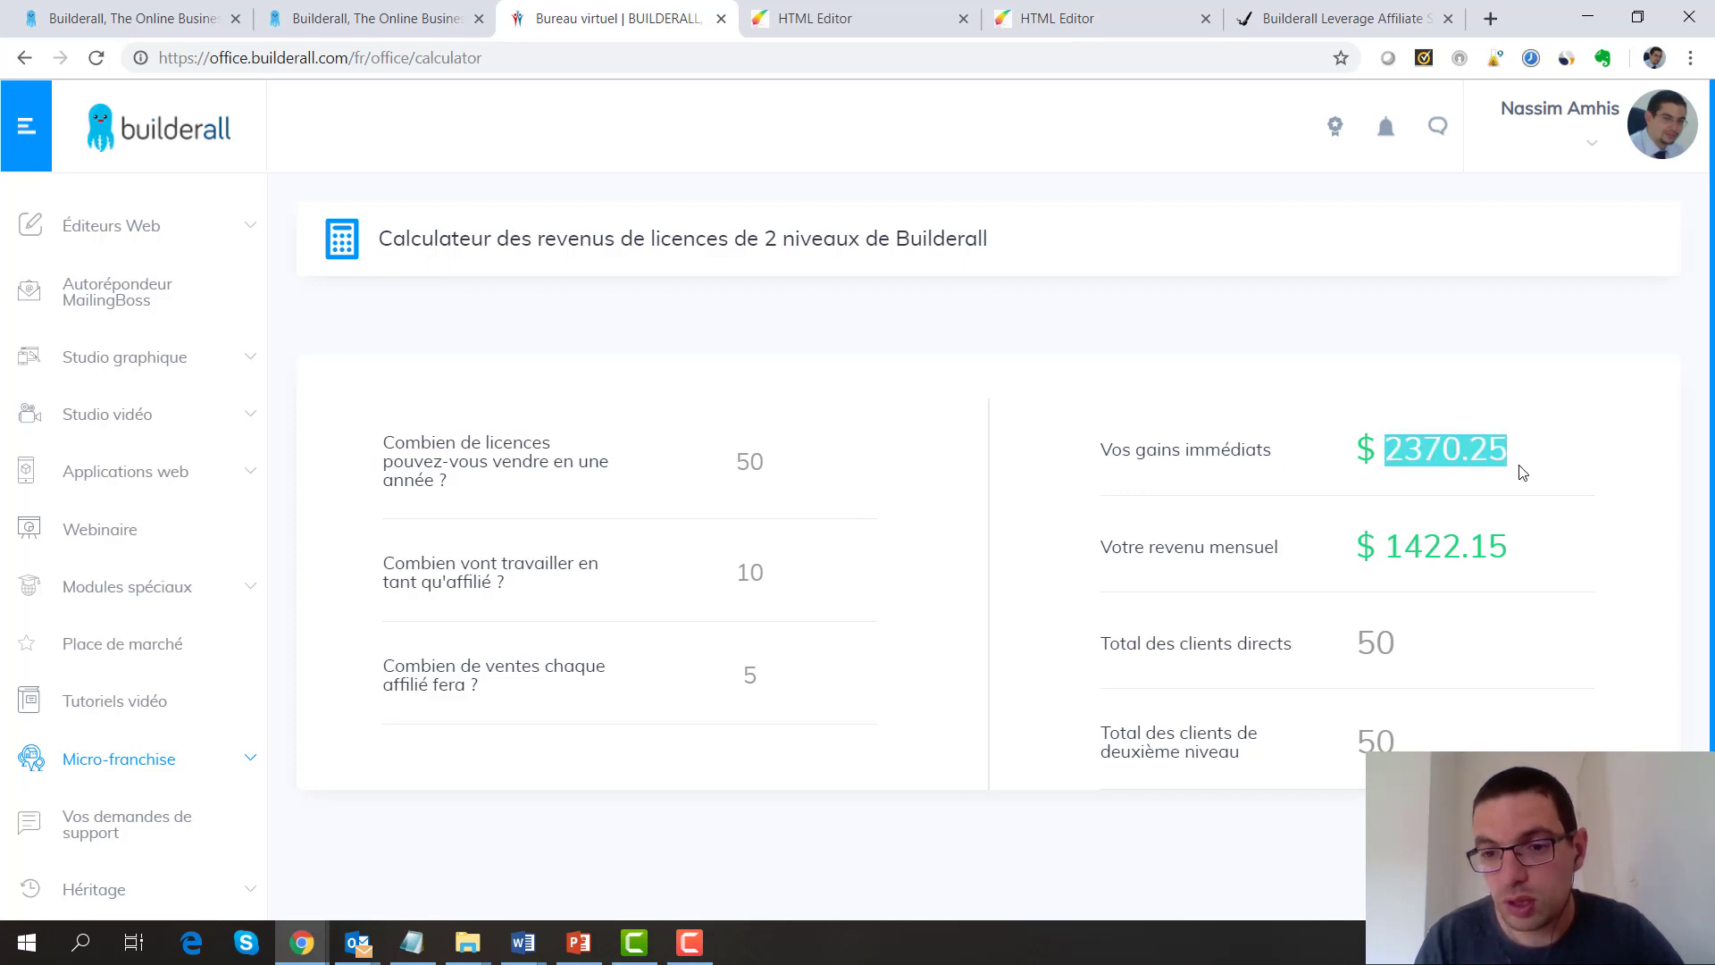
click(1518, 471)
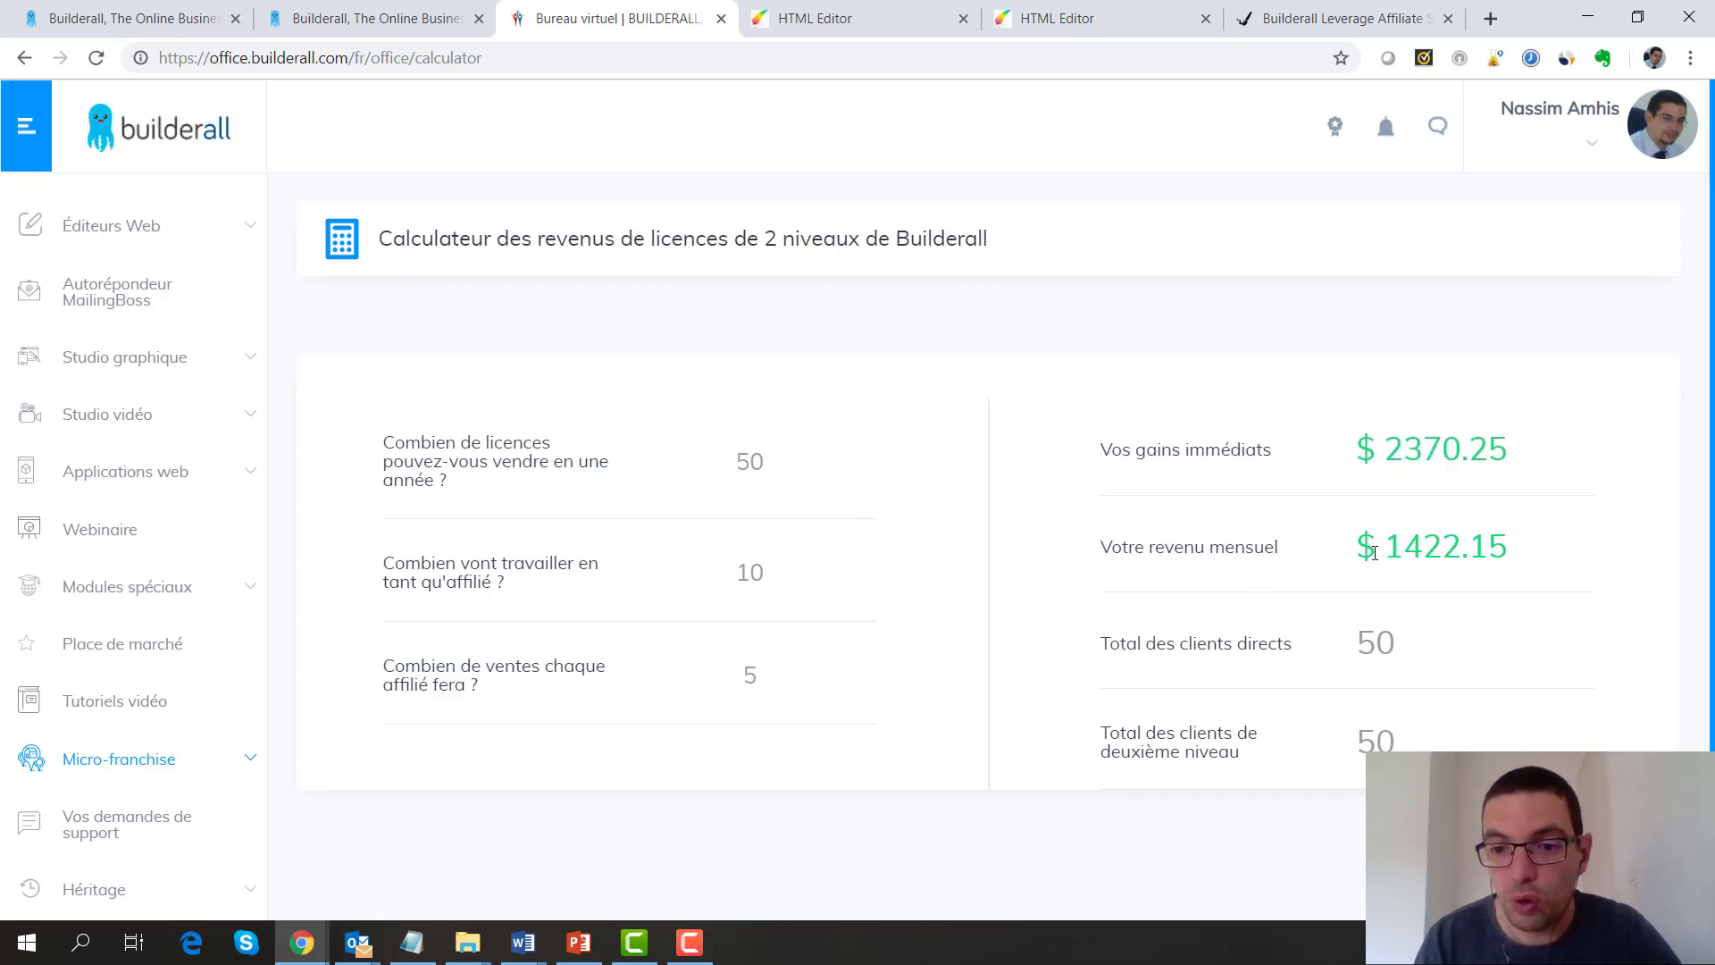
drag(1392, 553, 1533, 558)
Highlight the $2370.25 and $1422.15 results again, then return to the French Builderall homepage tab
click(1533, 558)
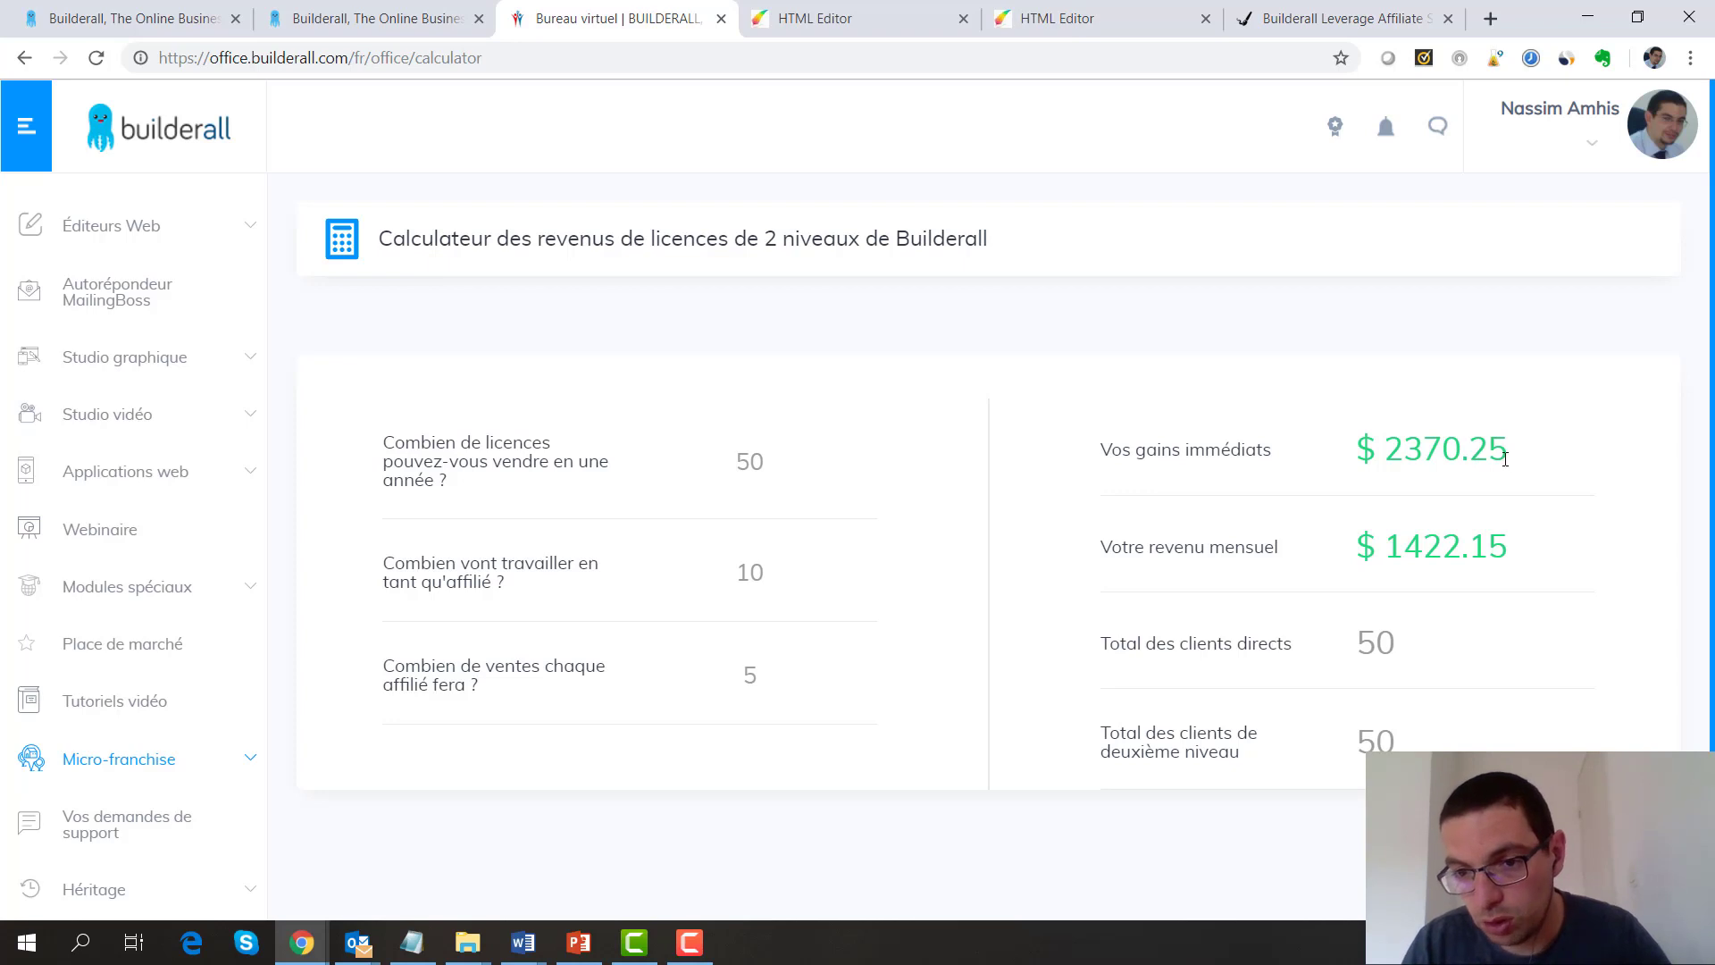
drag(1510, 456, 1358, 451)
click(1358, 451)
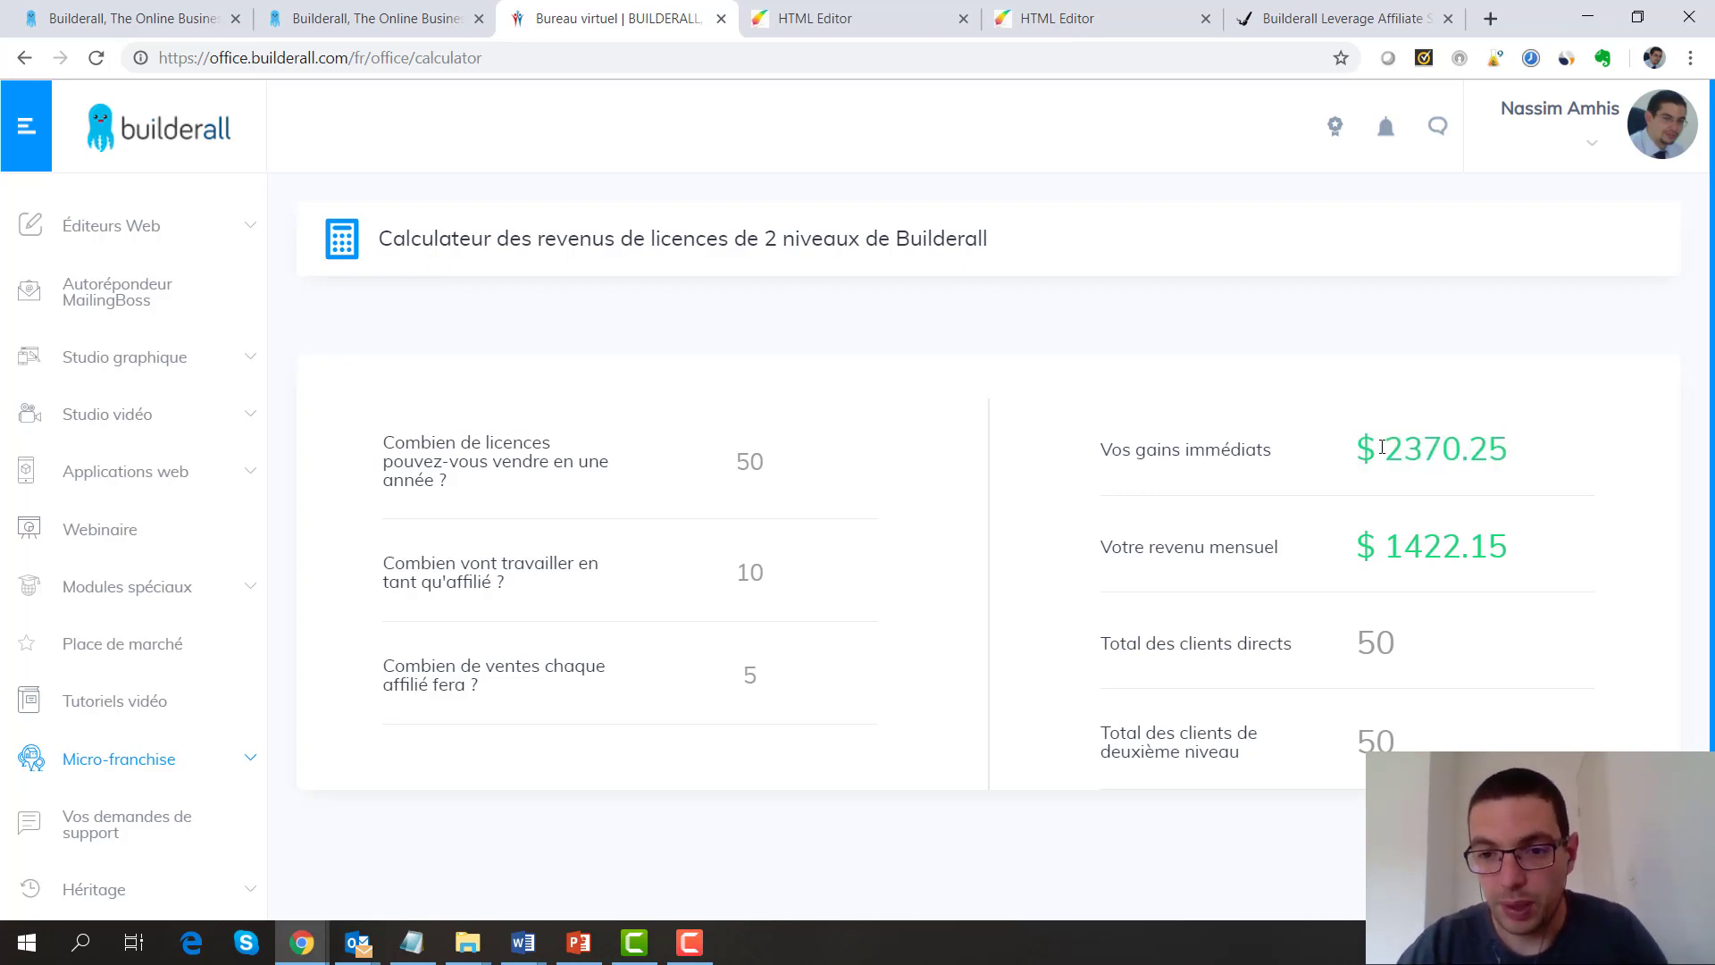
triple_click(1473, 453)
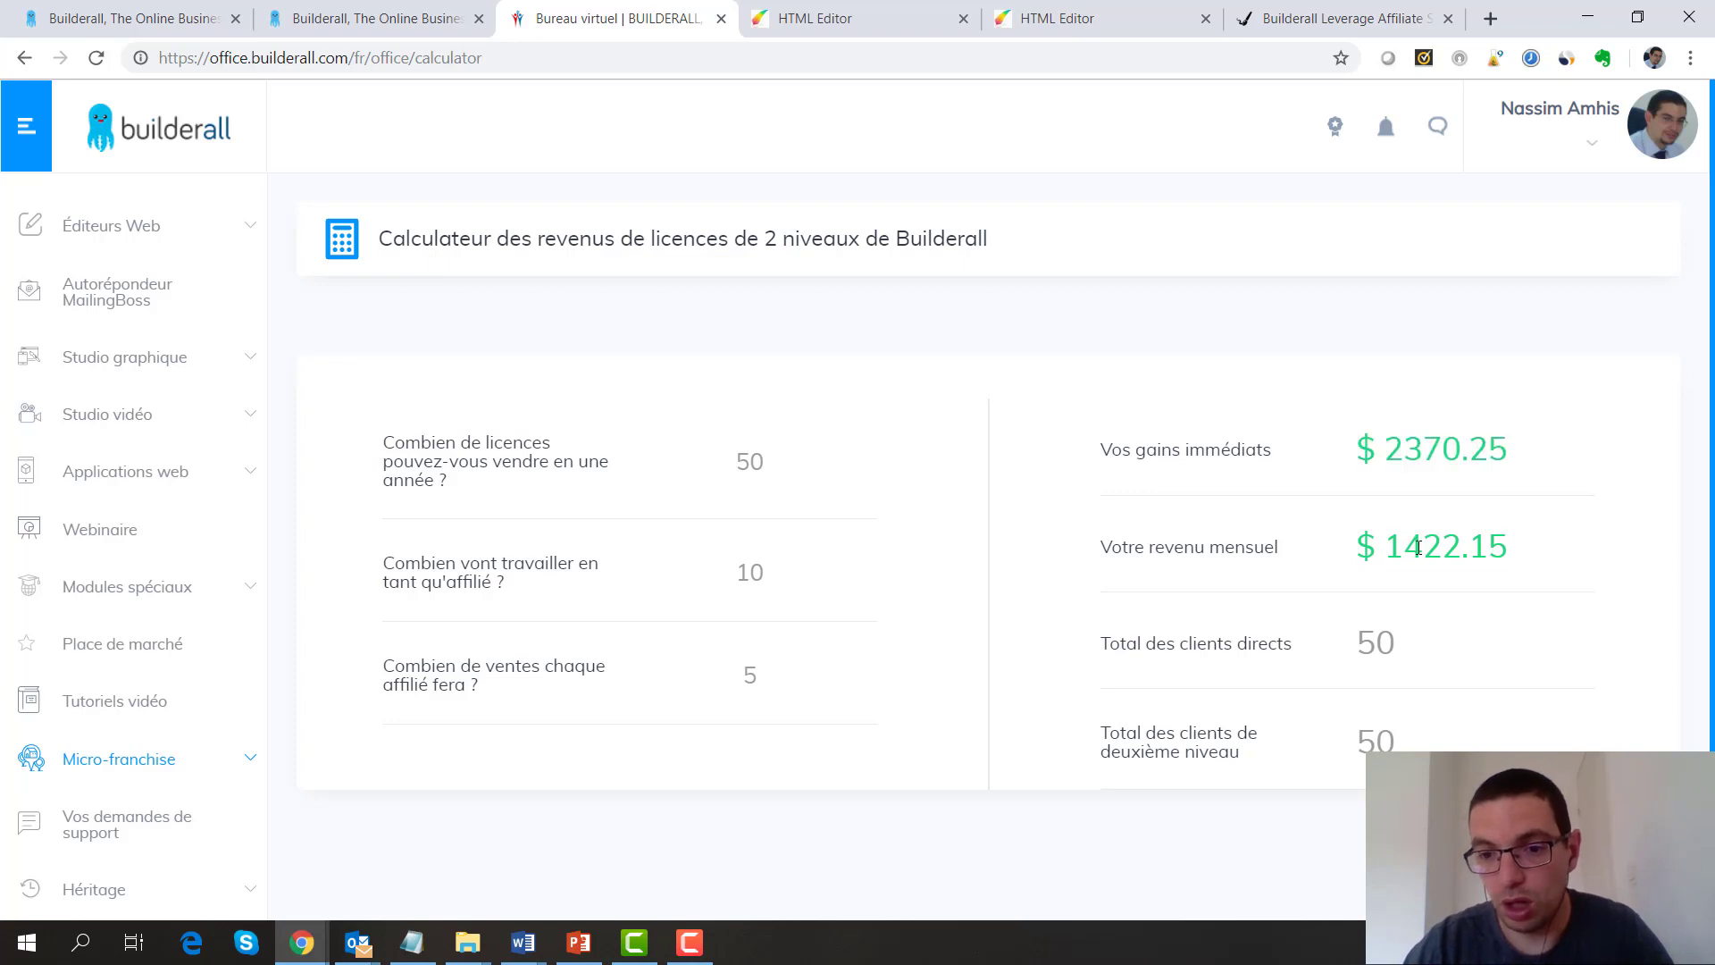
triple_click(1369, 549)
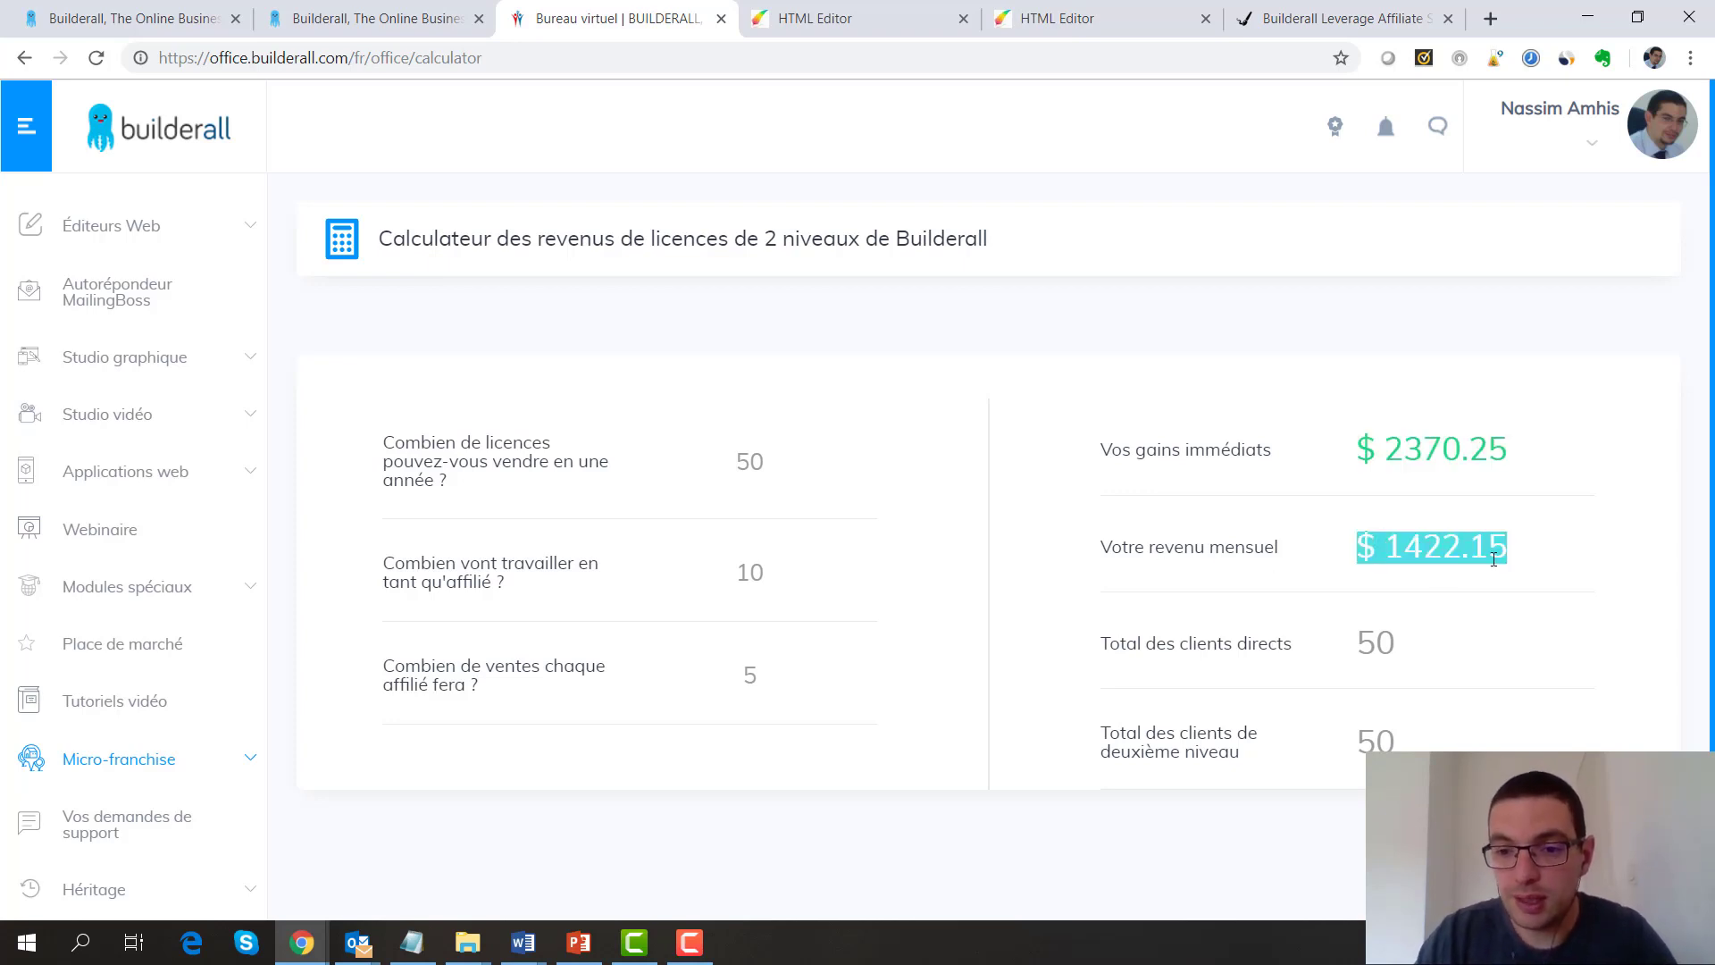
click(1538, 572)
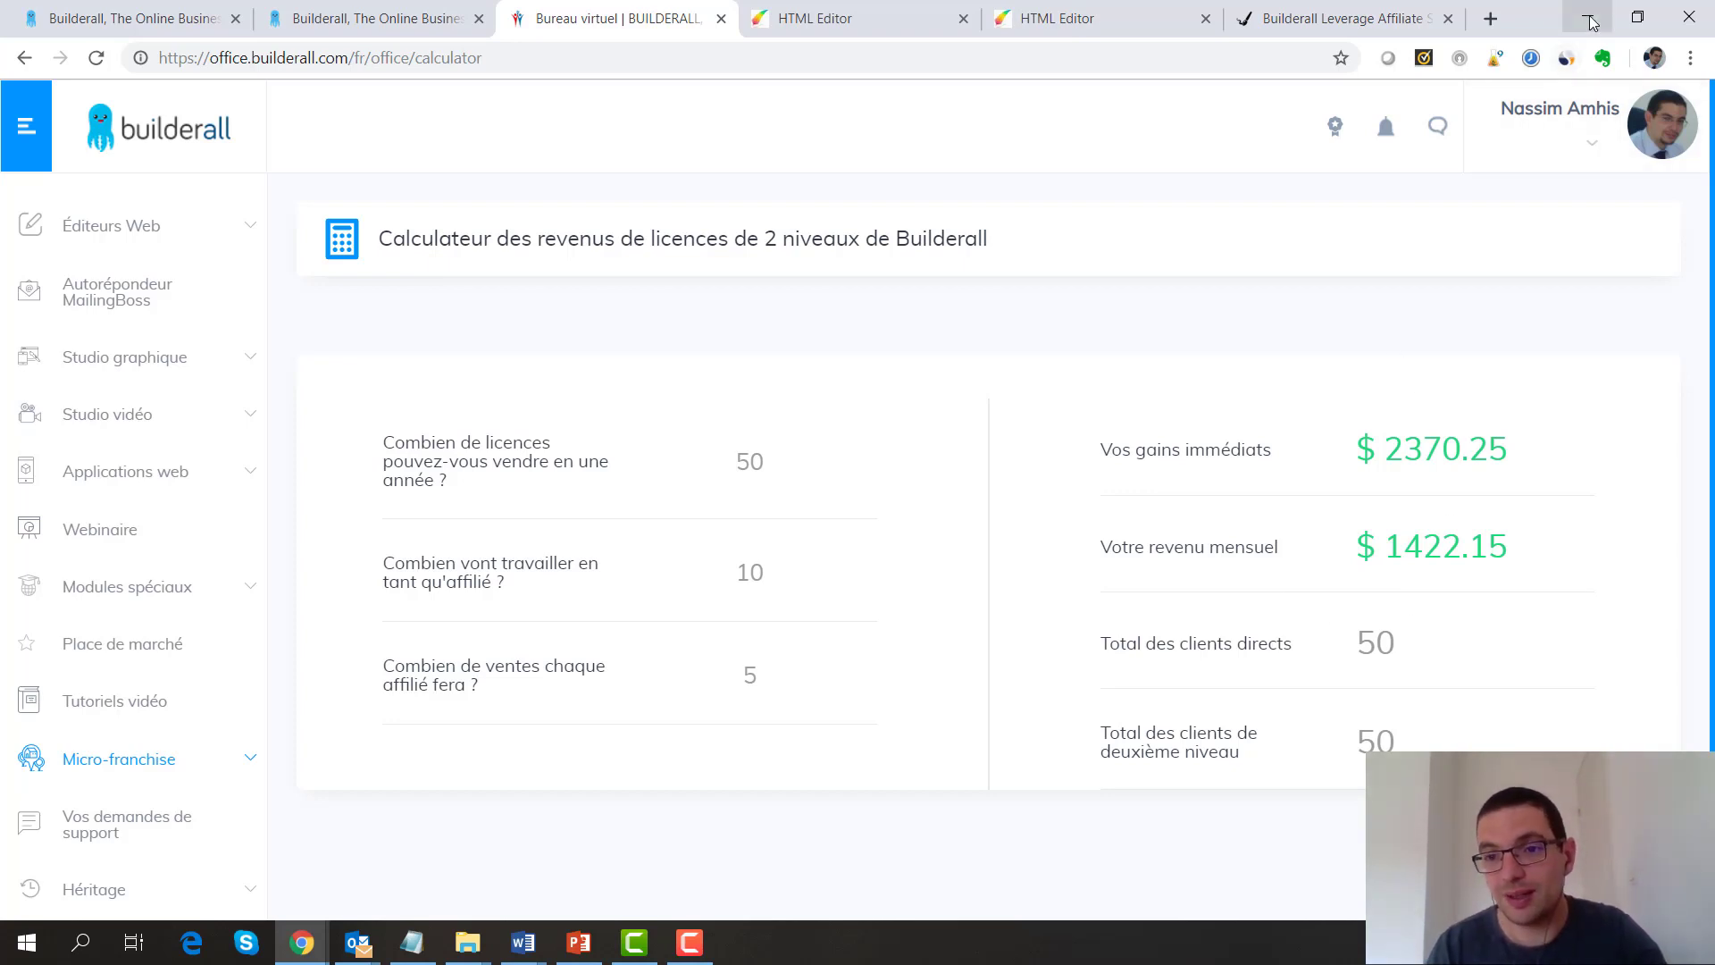
click(344, 19)
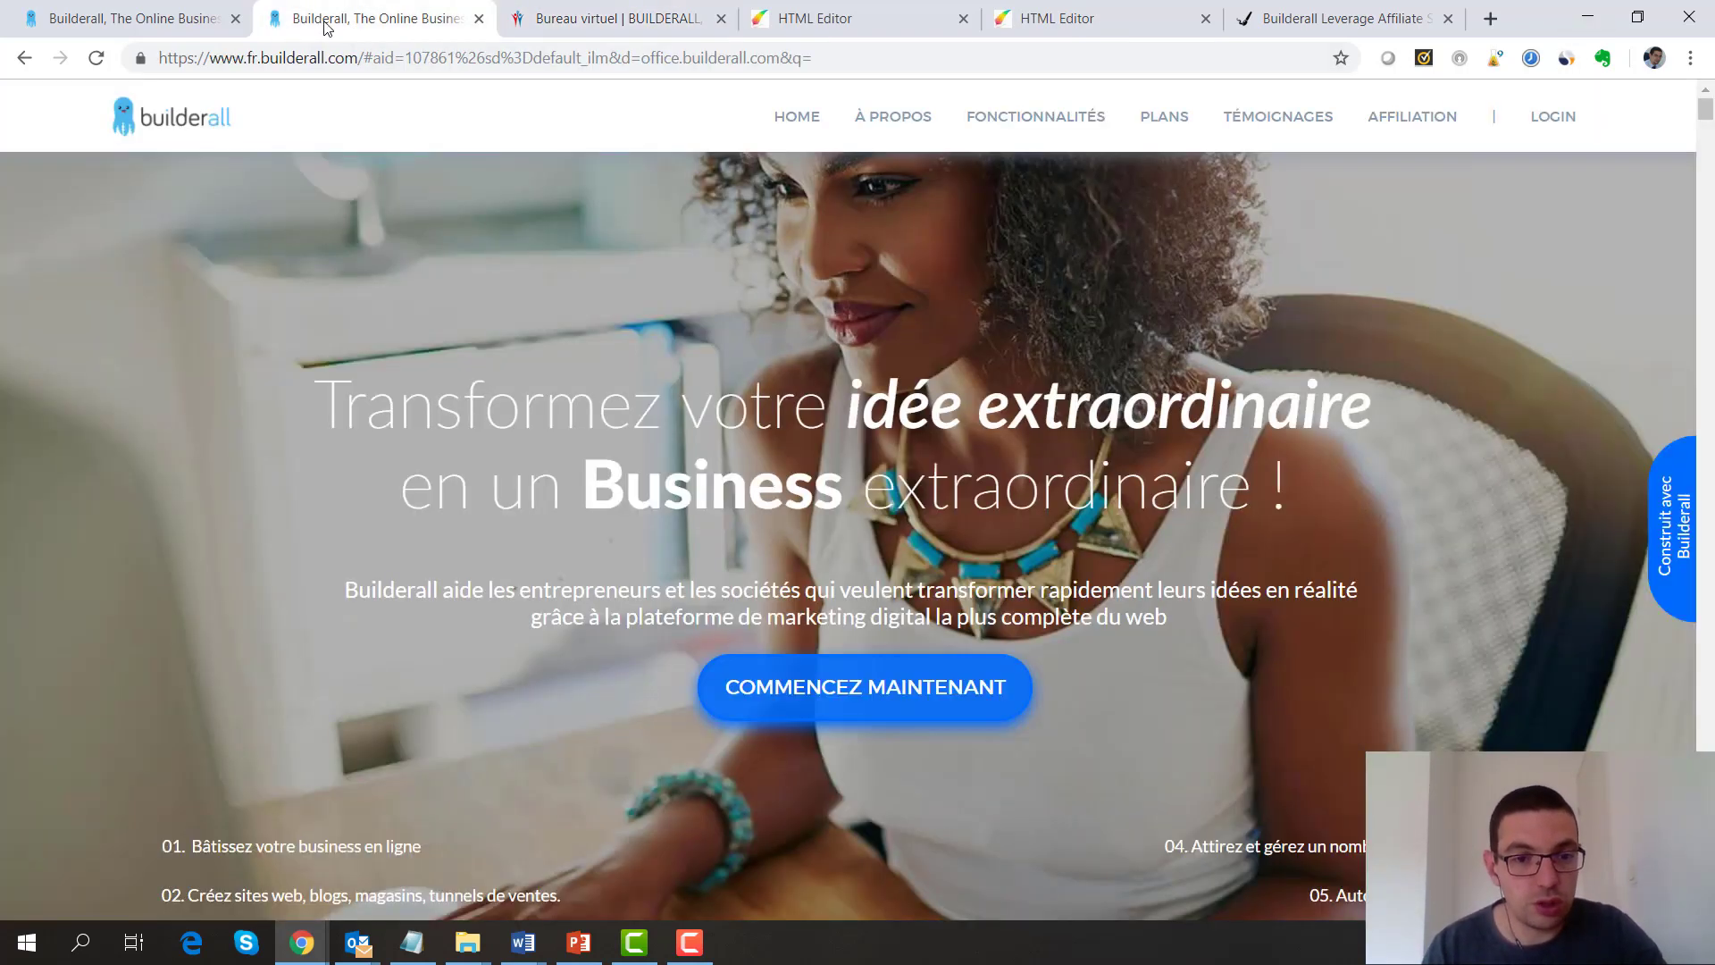
Show the French plans page price cards, then present the 'Et maintenant ?' closing slide
click(157, 9)
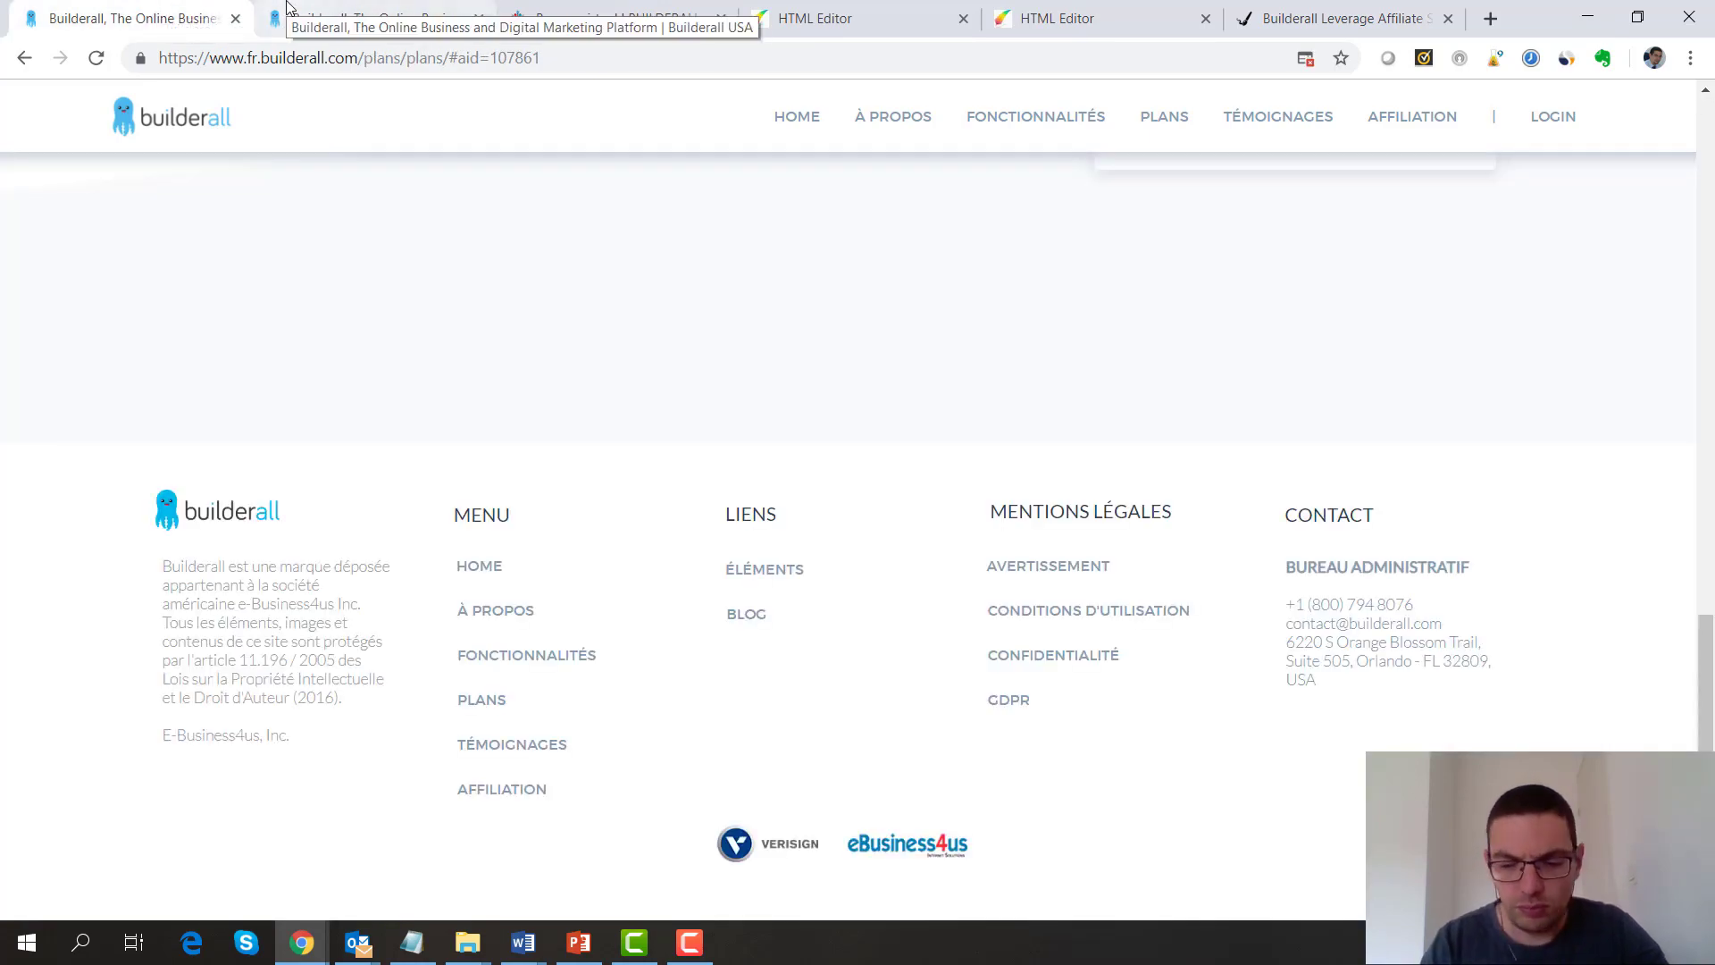
key(Home)
key(Down)
key(Down)
key(Down)
key(Down)
key(Down)
key(Down)
key(Down)
key(Down)
key(Down)
key(Down)
key(Down)
key(Down)
key(Down)
key(Down)
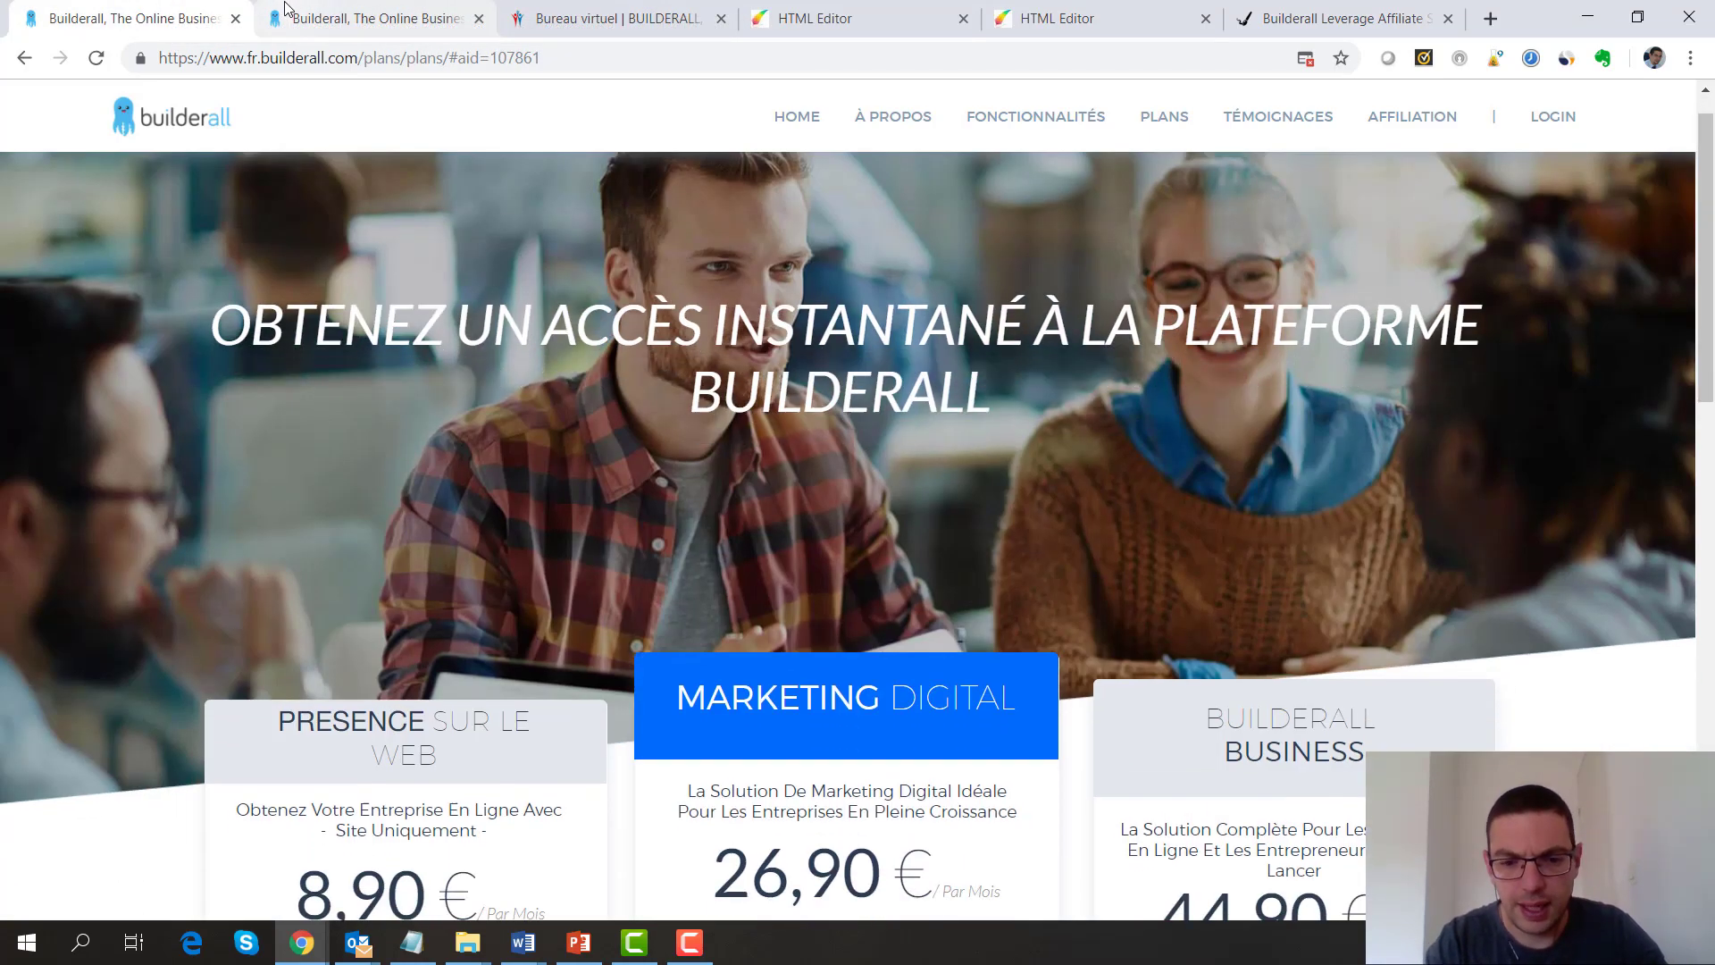
key(Down)
key(Down)
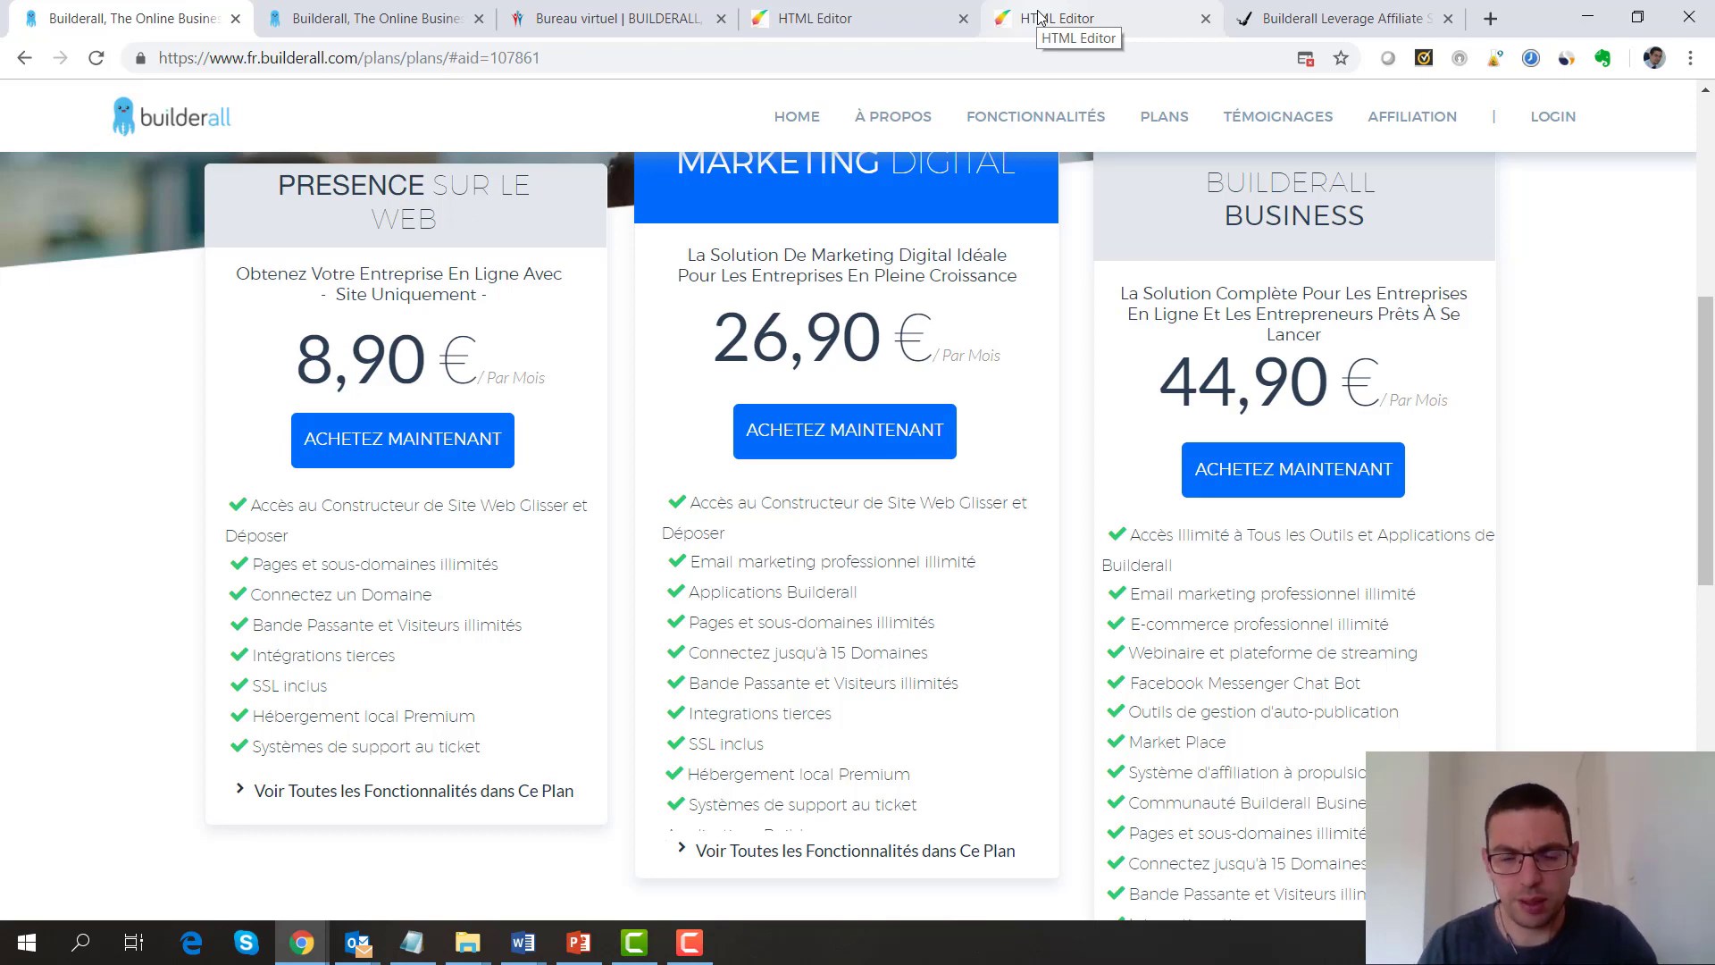
drag(1706, 382, 1707, 364)
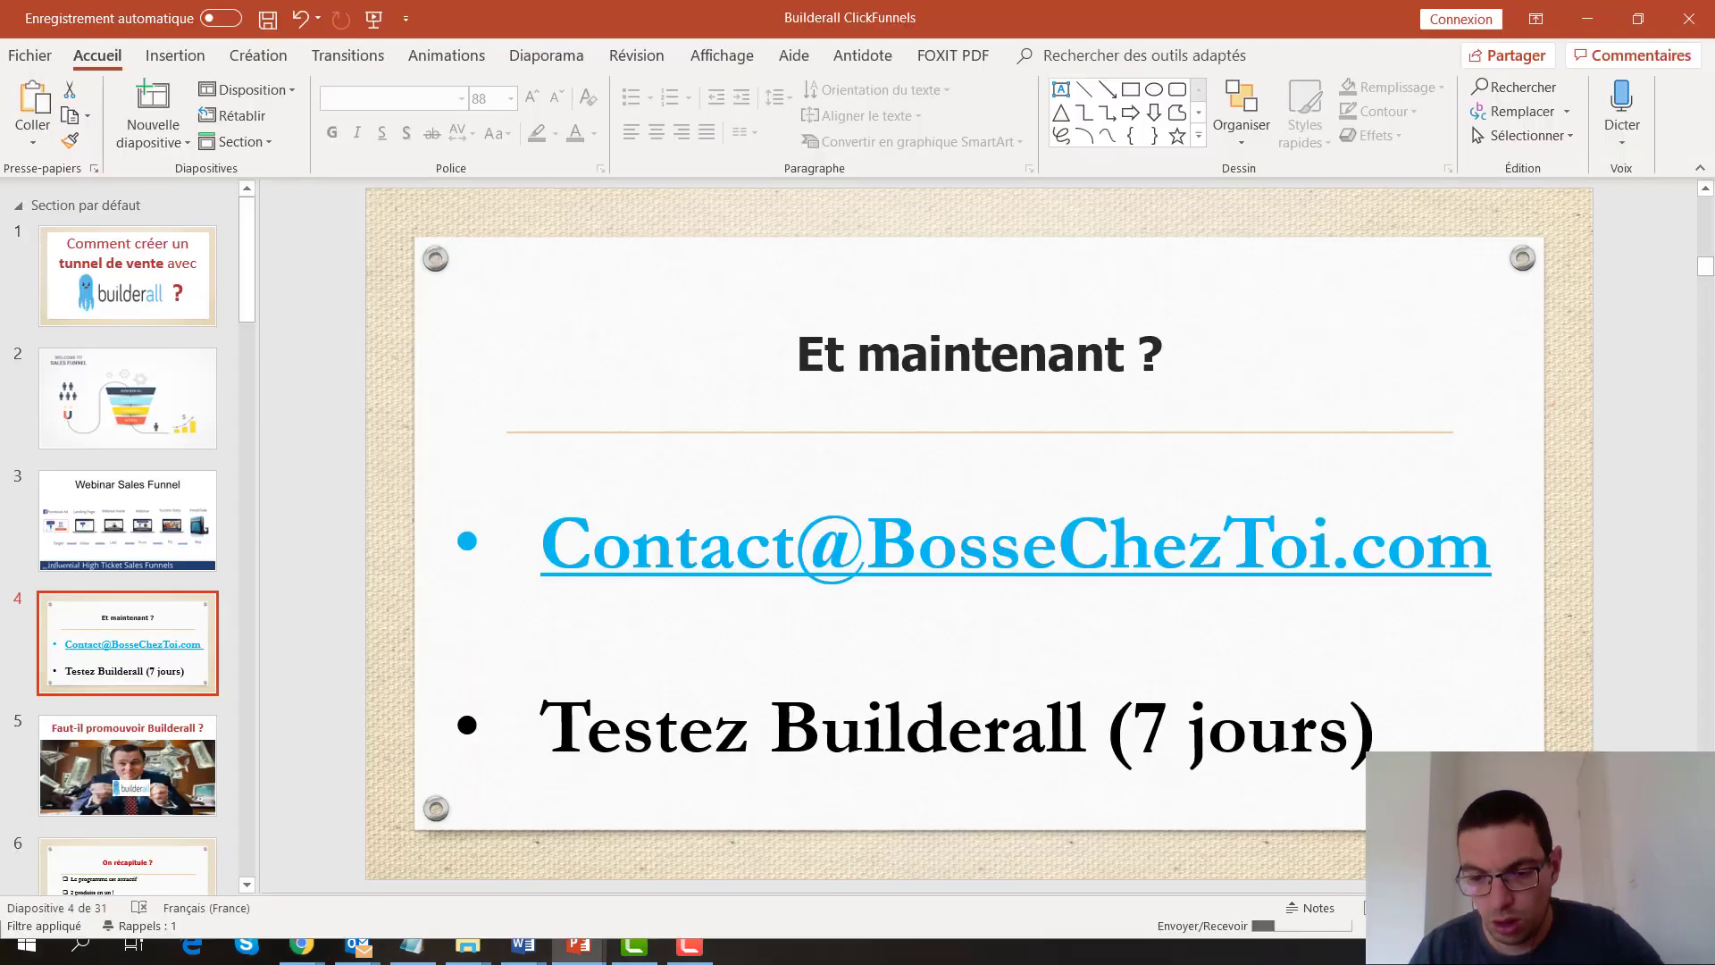
key(shift+F5)
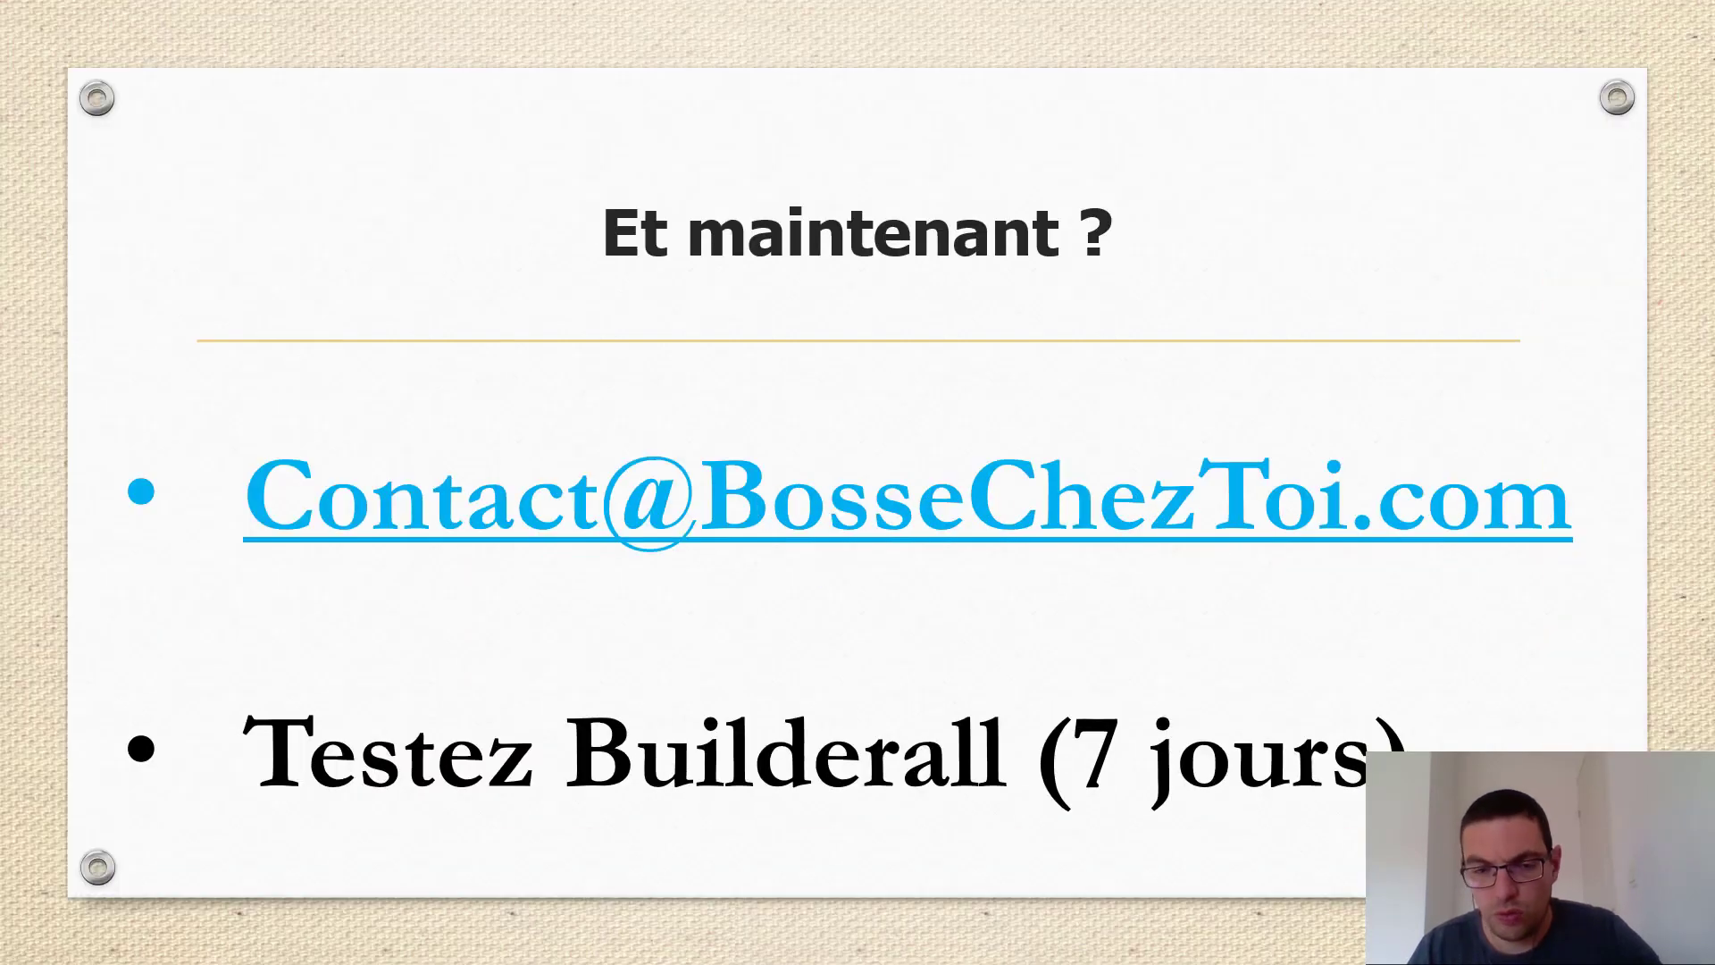